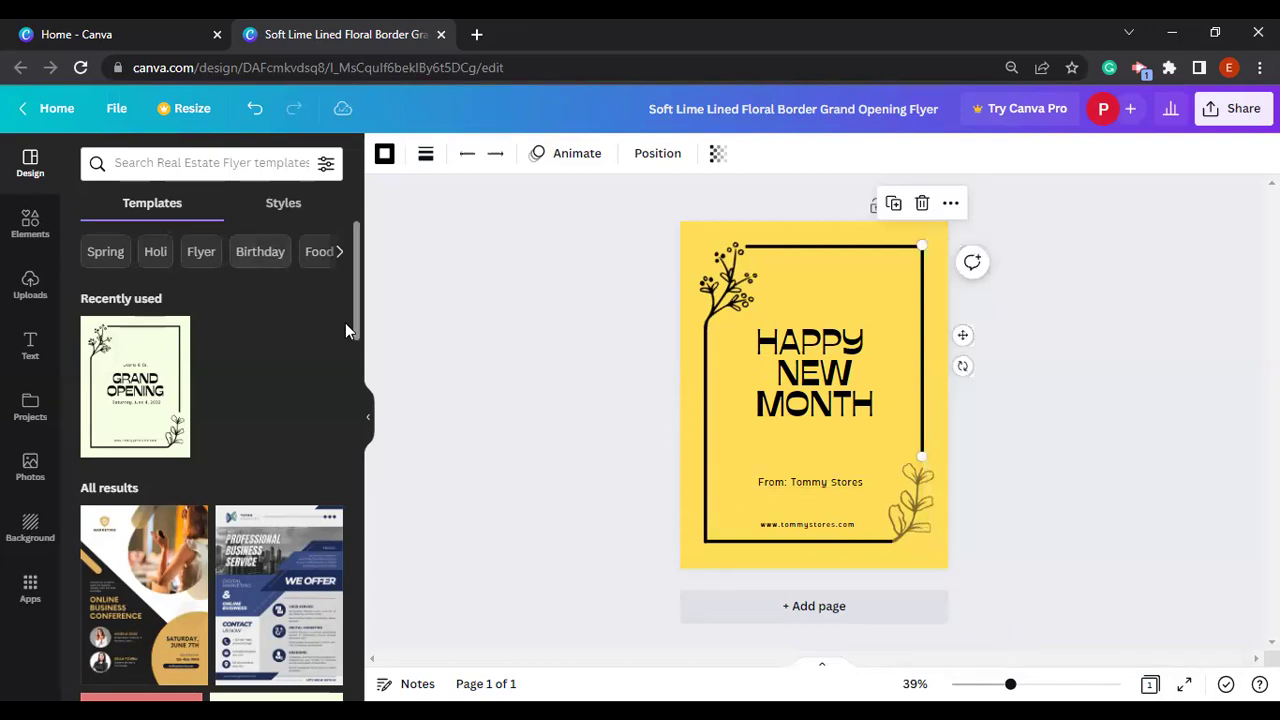
Close the flyer design and browse the suggested design types on the Canva home page
{"action": "left_click_drag", "start_coordinate": [354, 313], "coordinate": [328, 268]}
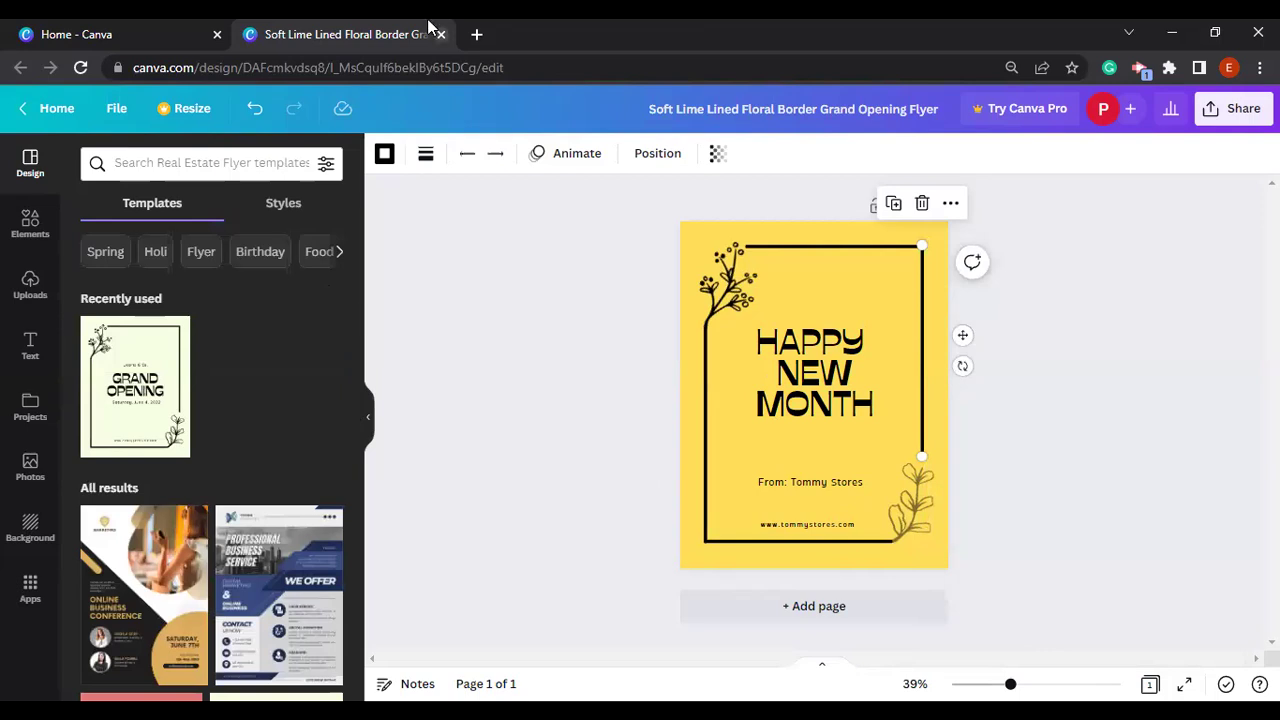
{"action": "key", "text": "ctrl+w"}
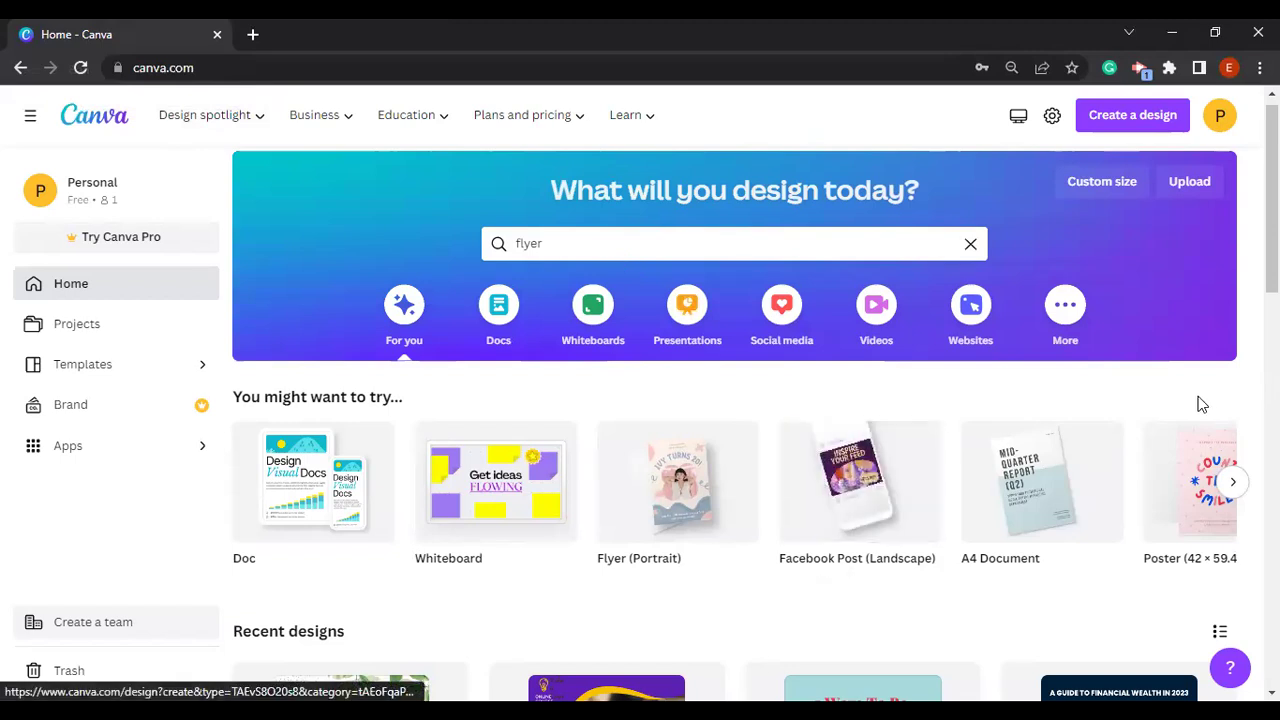
{"action": "mouse_move", "coordinate": [1272, 240]}
{"action": "left_mouse_down"}
{"action": "mouse_move", "coordinate": [1272, 306]}
{"action": "mouse_move", "coordinate": [1272, 243]}
{"action": "left_mouse_up"}
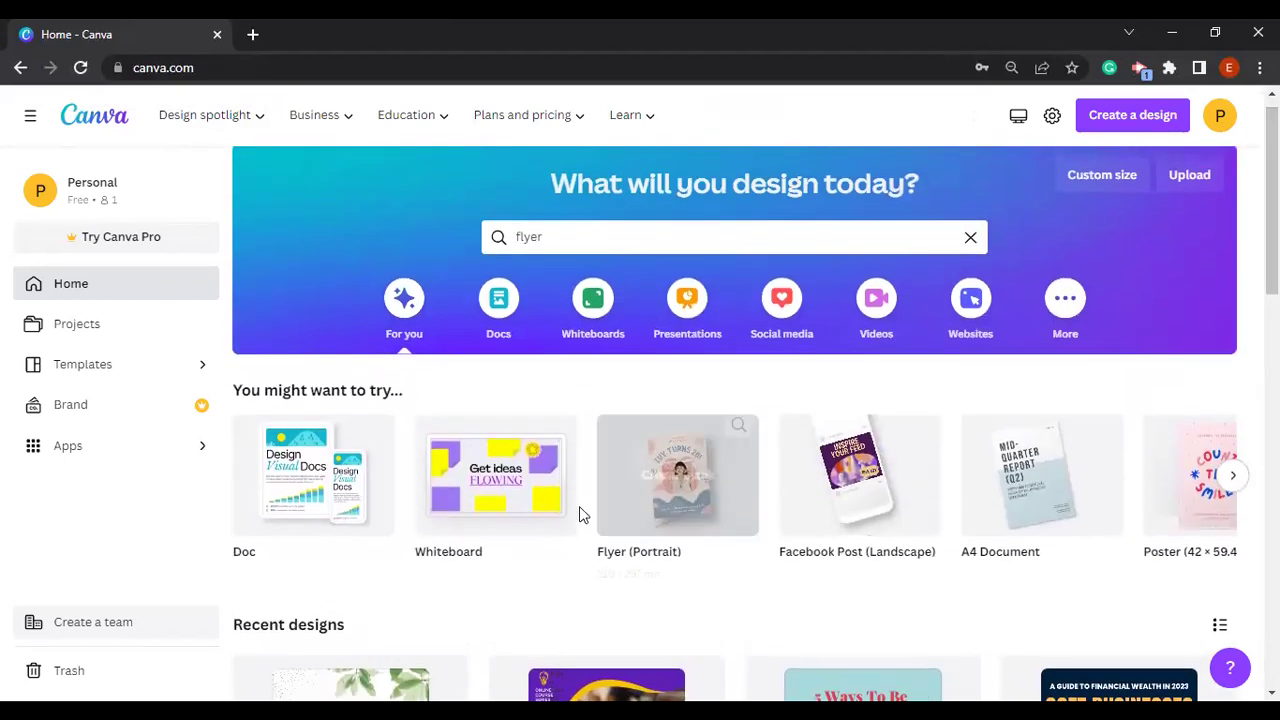
{"action": "left_click", "coordinate": [1233, 478]}
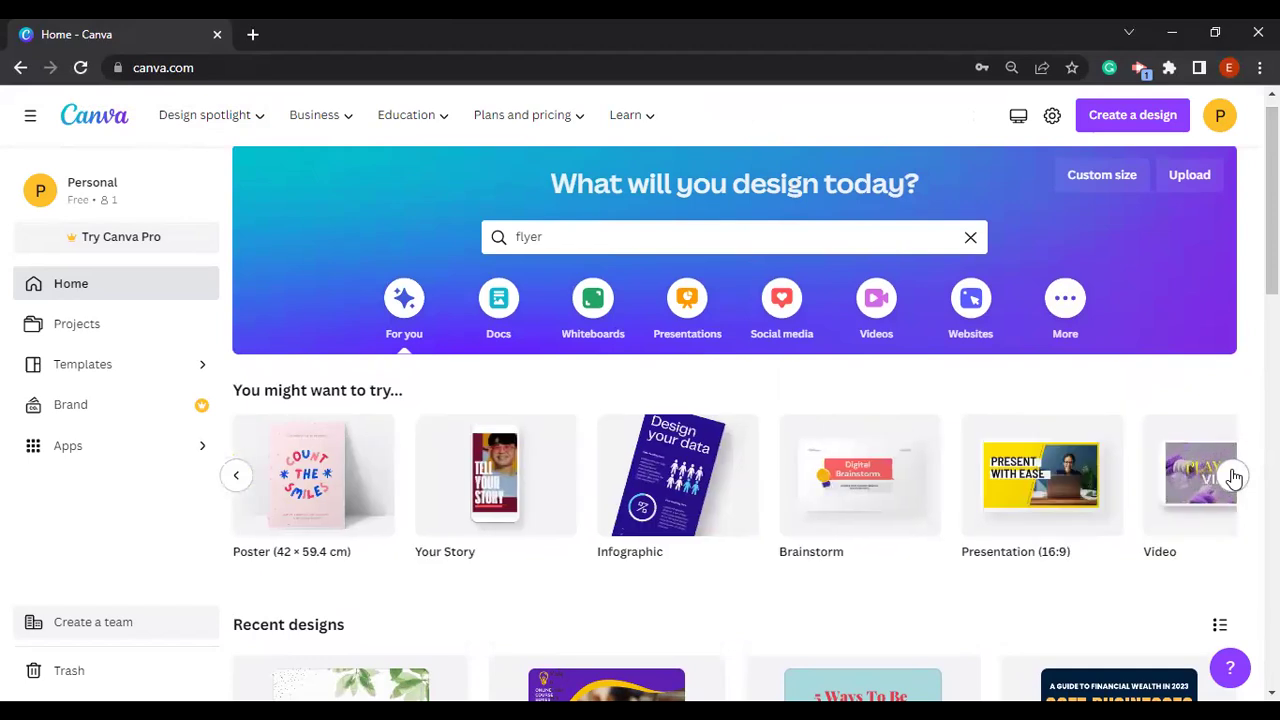
Create a blank Facebook Ad design from the social media design types
{"action": "left_click", "coordinate": [785, 318]}
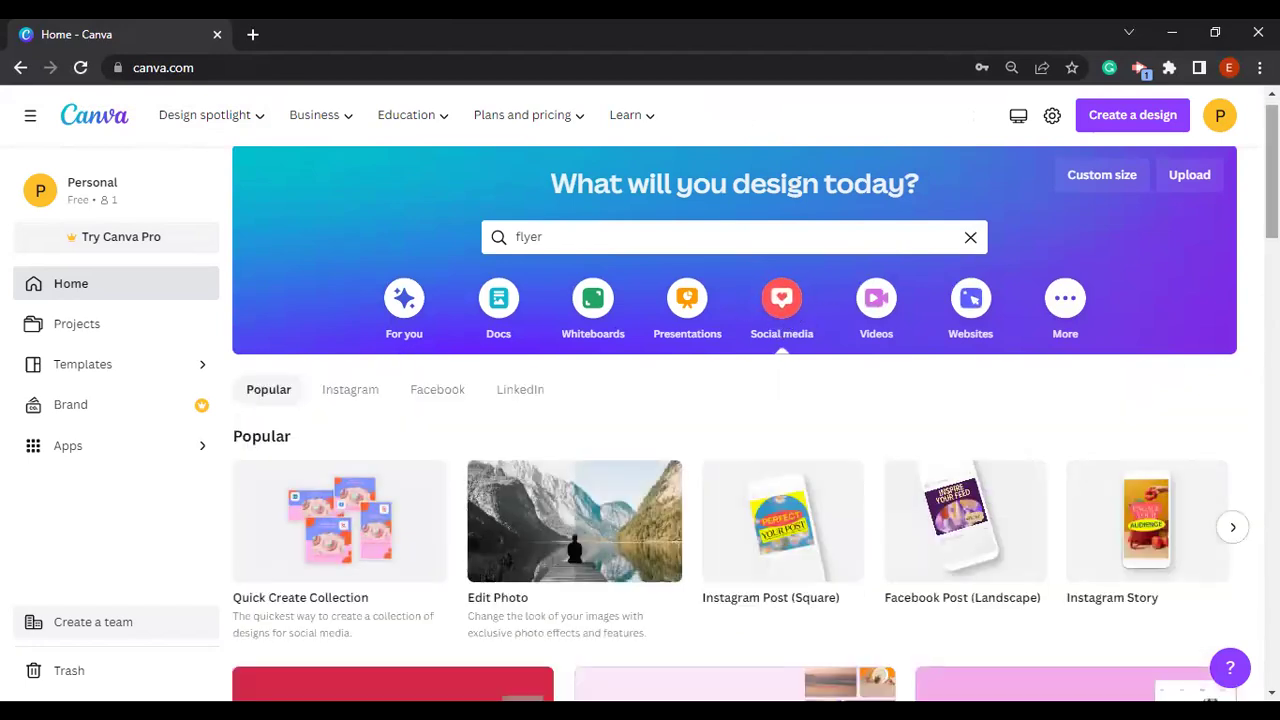
{"action": "scroll", "coordinate": [735, 420], "scroll_direction": "down", "scroll_amount": 4}
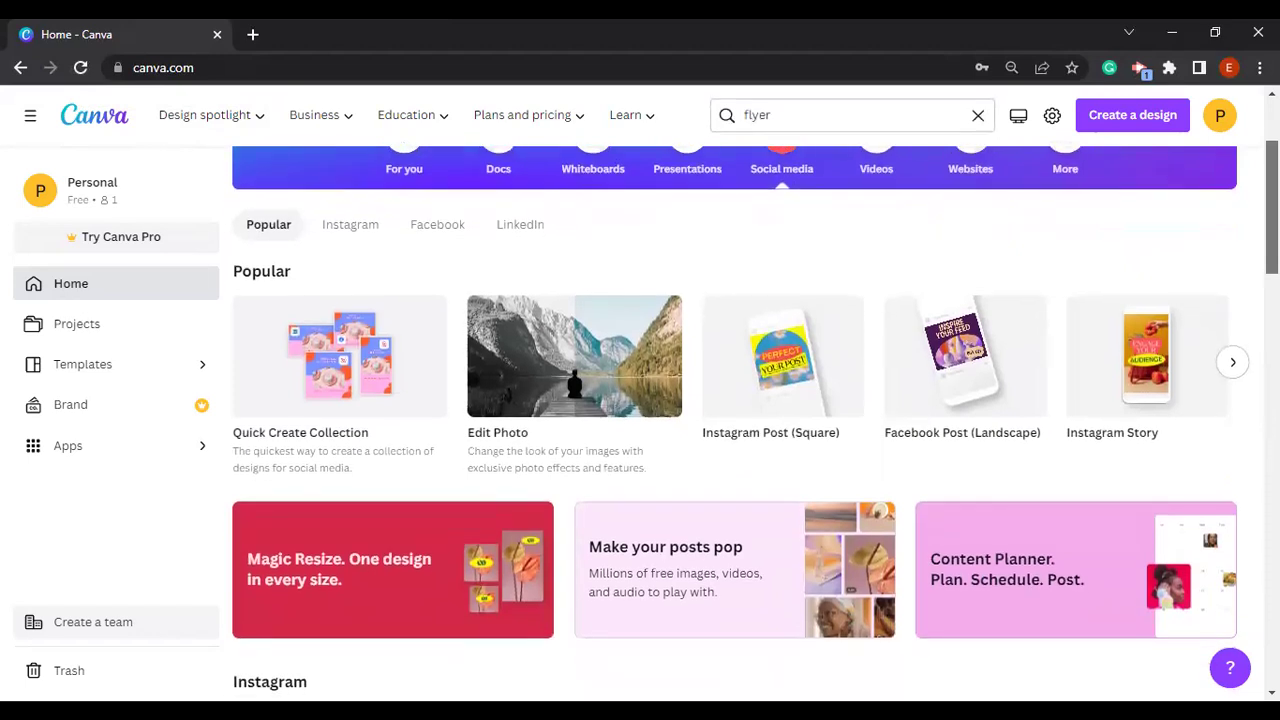
{"action": "scroll", "coordinate": [235, 297], "scroll_direction": "down", "scroll_amount": 2}
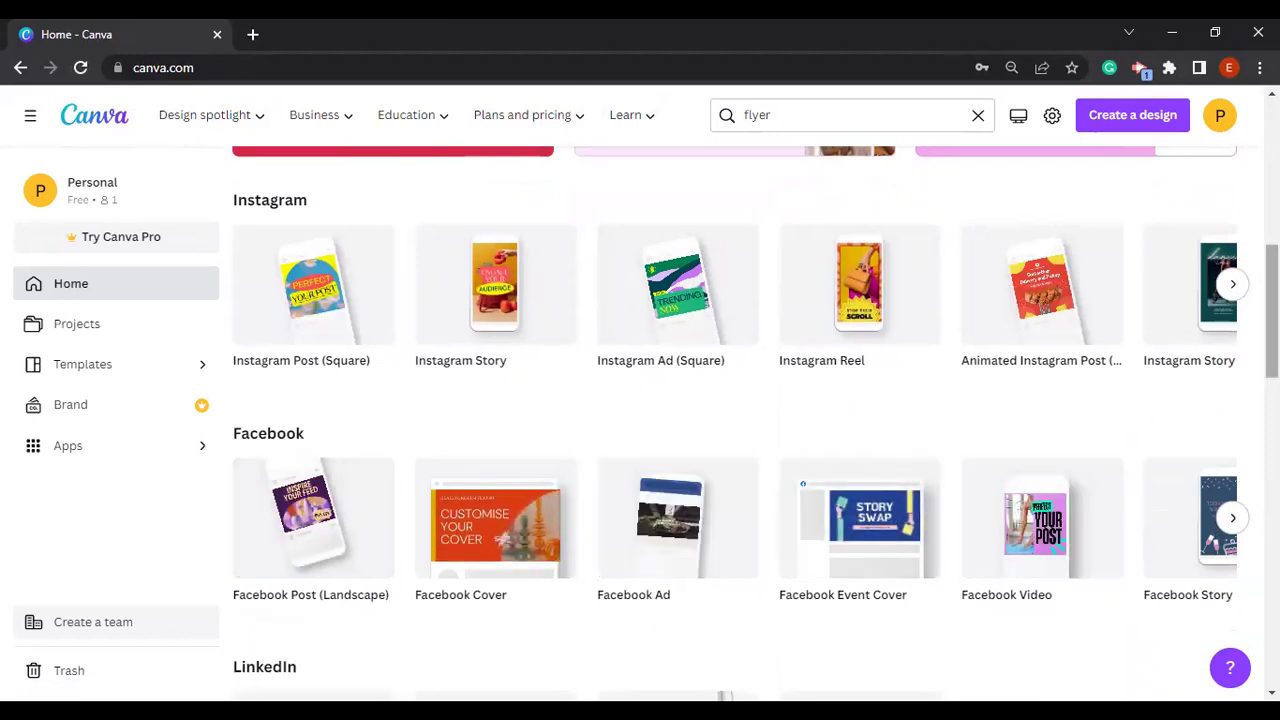
{"action": "scroll", "coordinate": [735, 420], "scroll_direction": "down", "scroll_amount": 2}
{"action": "left_click_drag", "start_coordinate": [1272, 357], "coordinate": [1272, 366]}
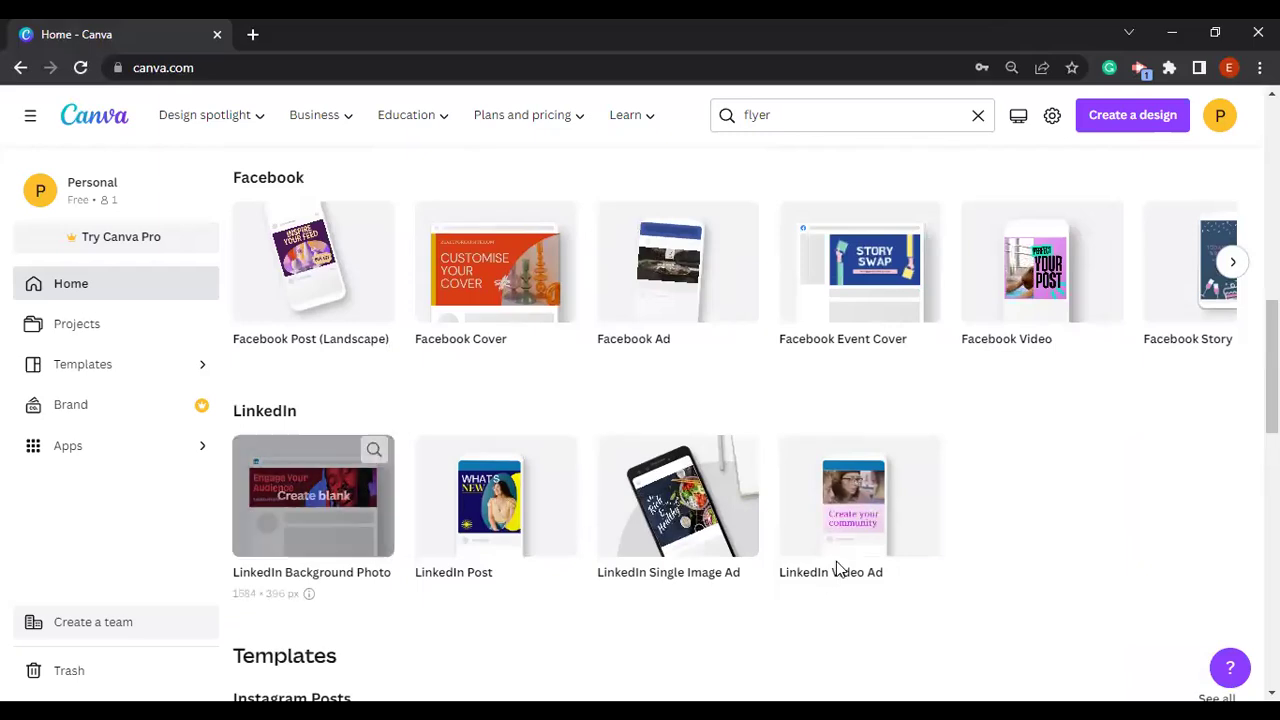
{"action": "left_click", "coordinate": [670, 277]}
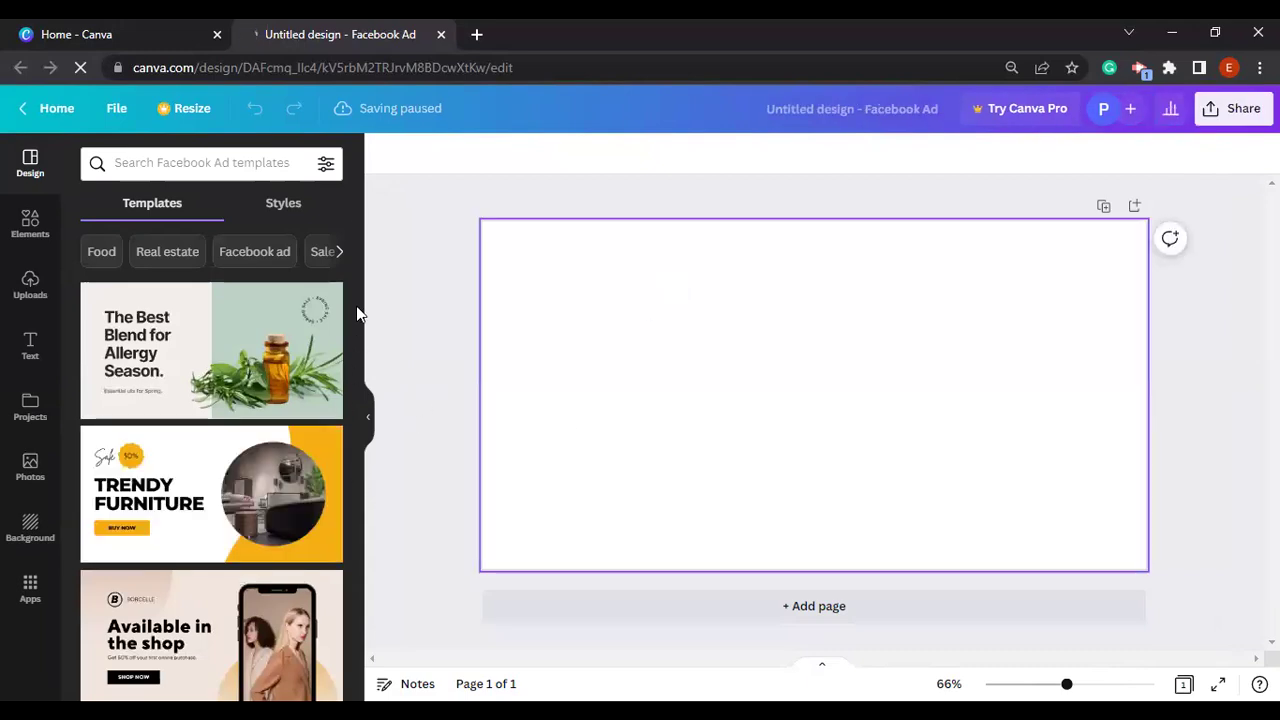
Browse the Facebook Ad templates and apply the blue FREE SHIPPING template with the yellow scooter to the blank page
{"action": "left_click_drag", "start_coordinate": [356, 287], "coordinate": [356, 350]}
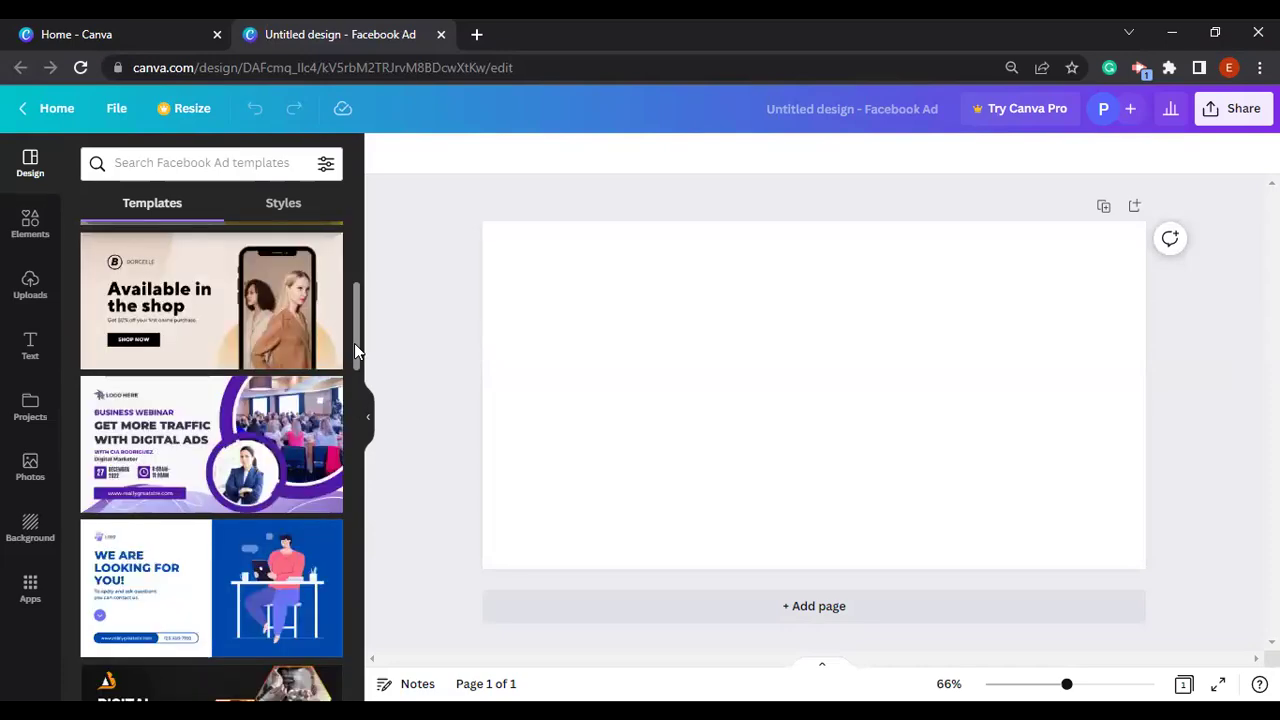
{"action": "left_click_drag", "start_coordinate": [354, 348], "coordinate": [363, 430]}
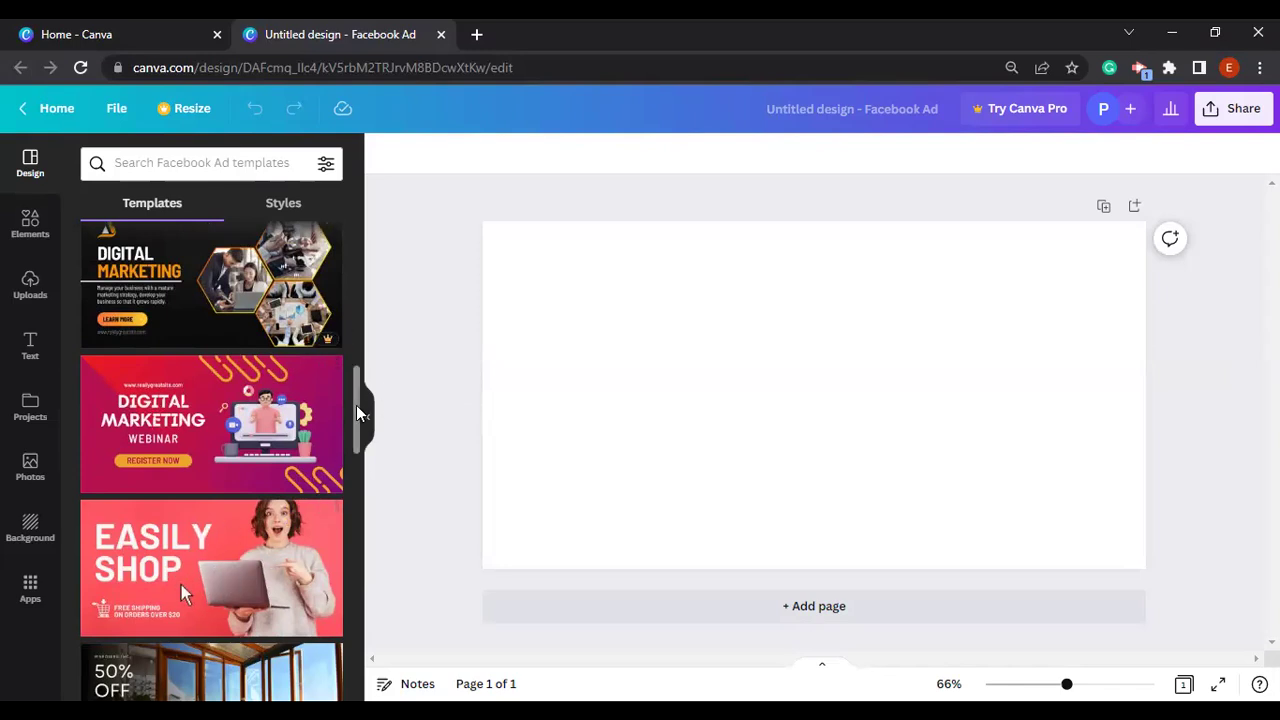
{"action": "left_click_drag", "start_coordinate": [360, 415], "coordinate": [368, 568]}
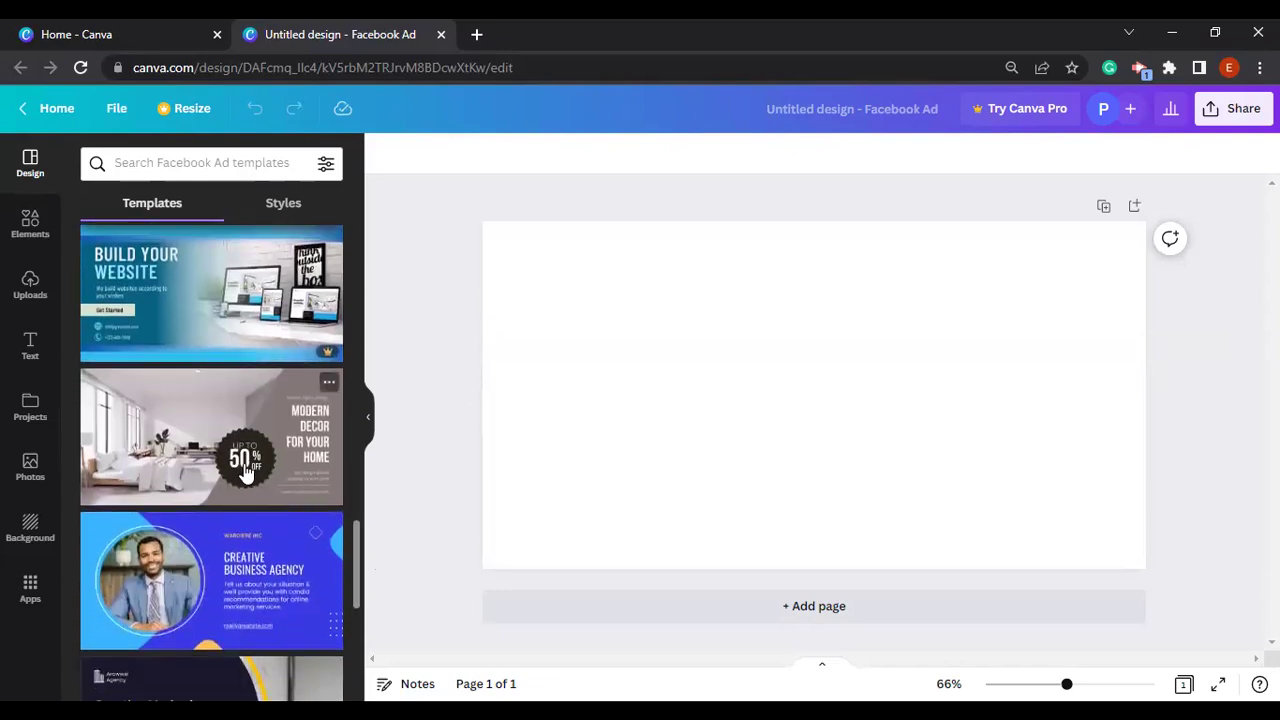
{"action": "left_click_drag", "start_coordinate": [358, 534], "coordinate": [374, 630]}
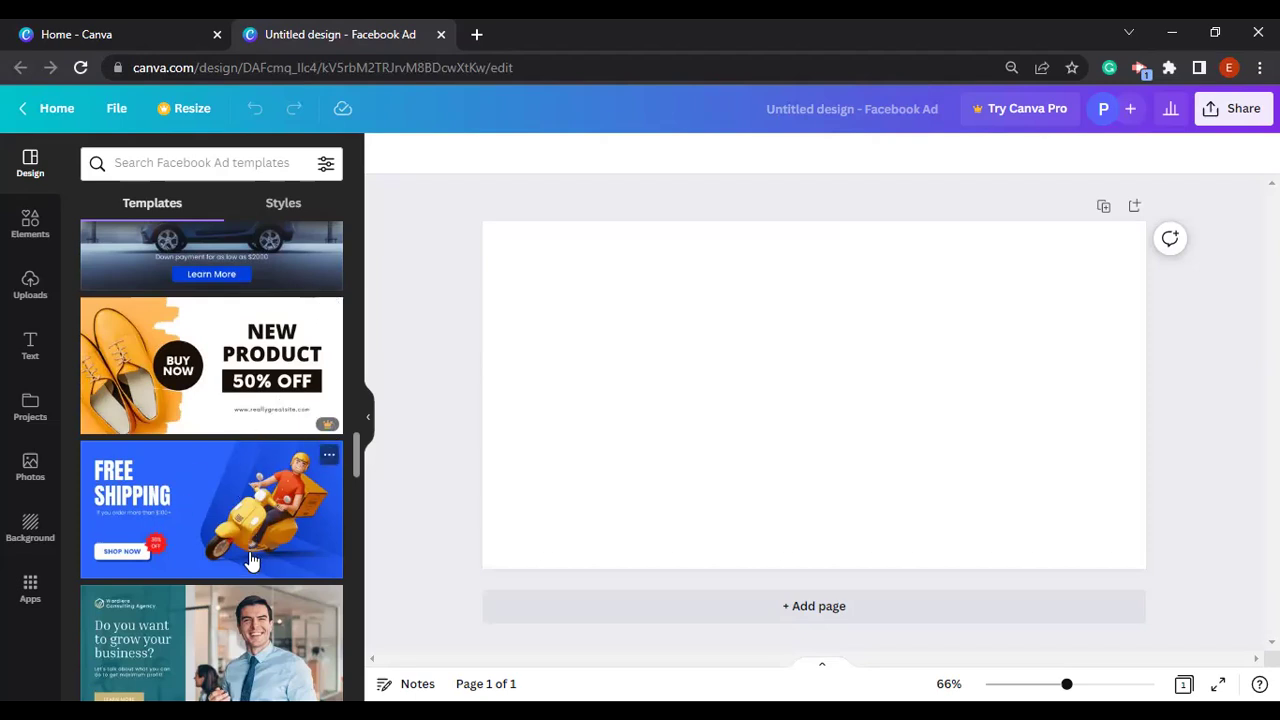
{"action": "left_click", "coordinate": [210, 527]}
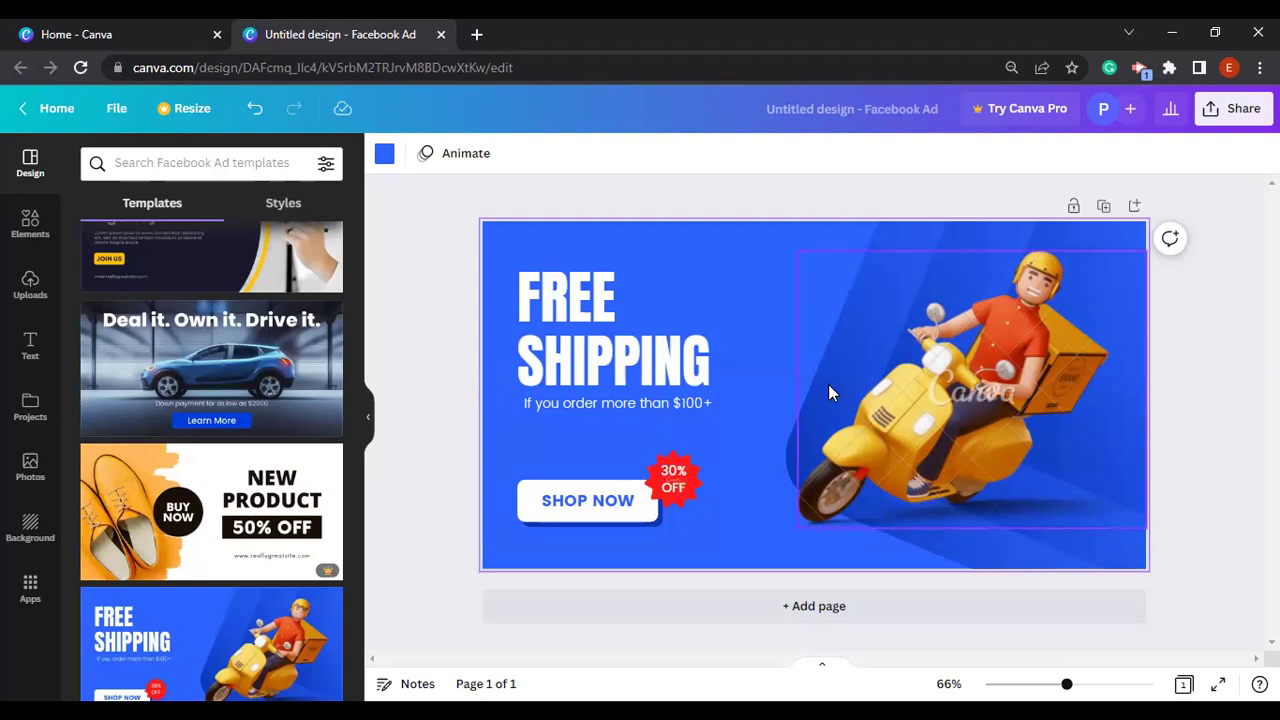
Replace the FREE SHIPPING headline with "50% OFF" and move it down towards the line of small text
{"action": "left_click", "coordinate": [616, 356]}
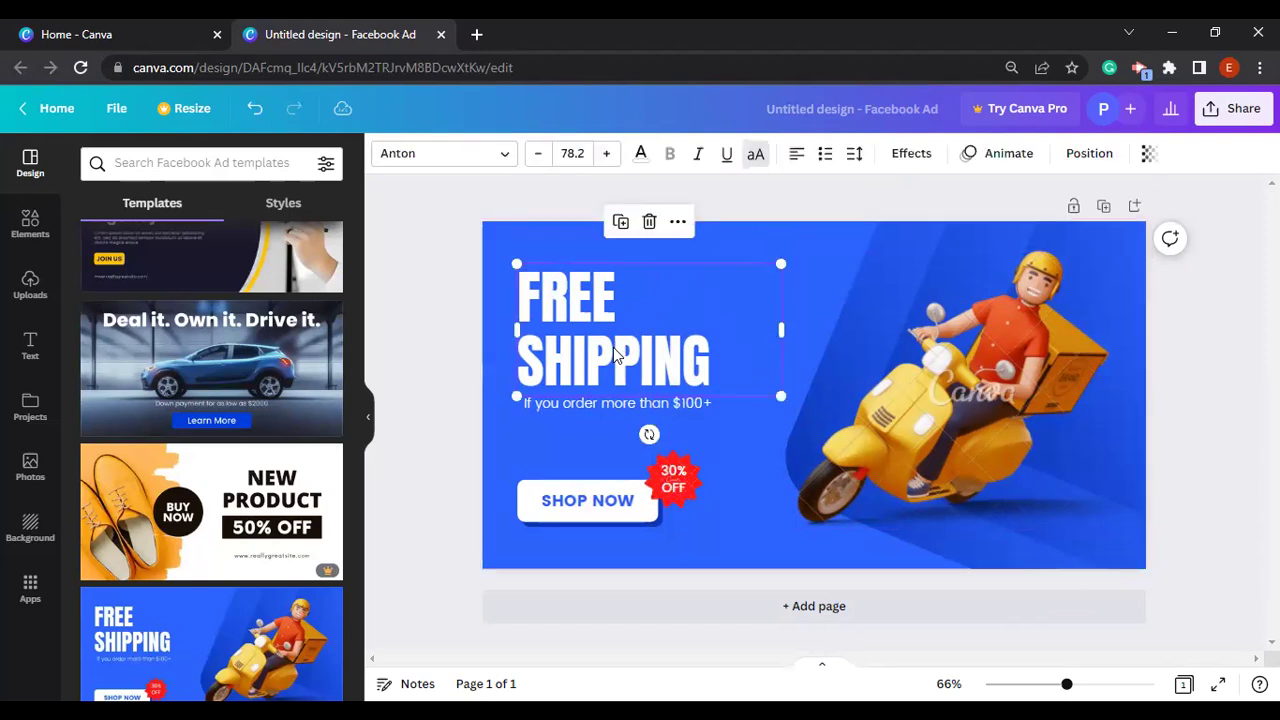
{"action": "double_click", "coordinate": [711, 374]}
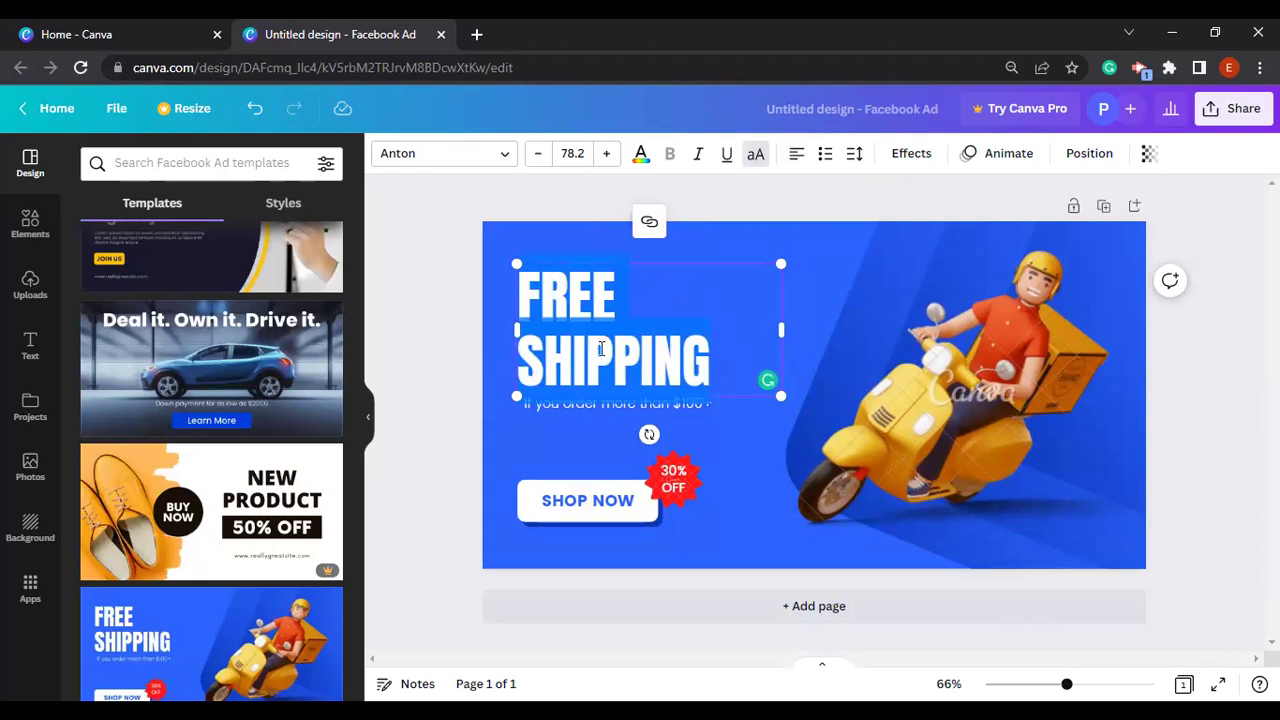
{"action": "type", "text": "50%"}
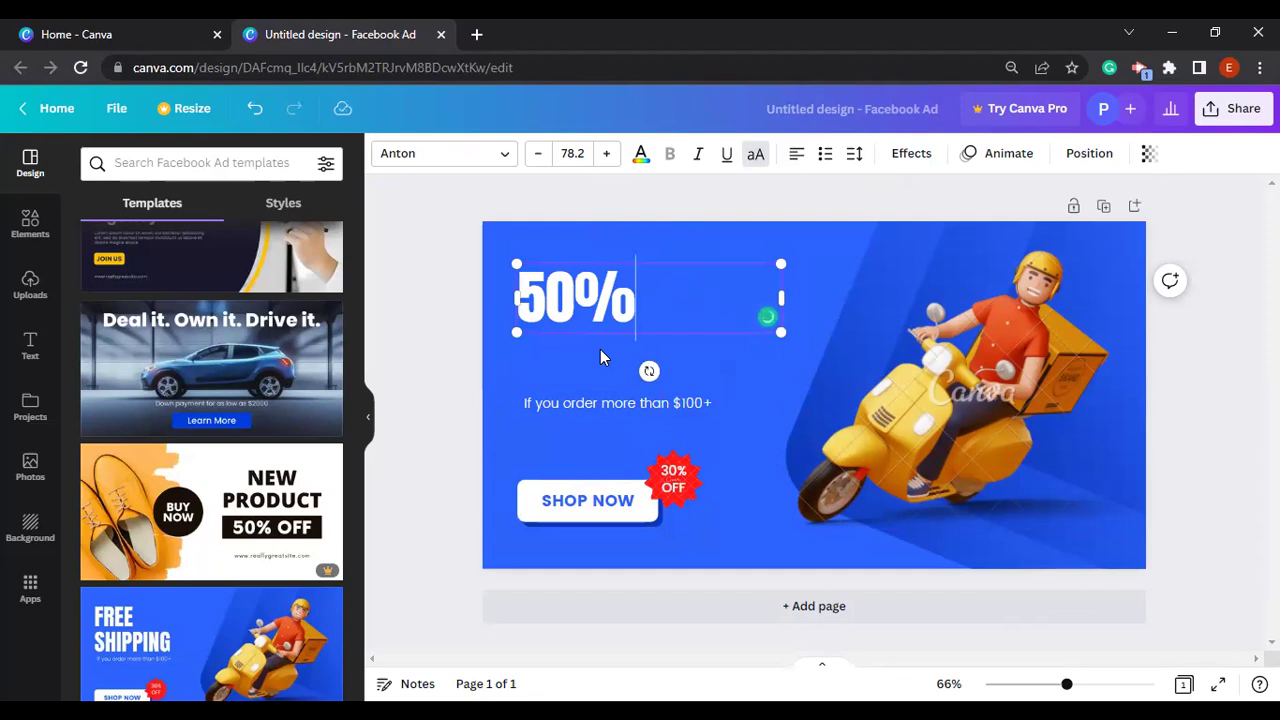
{"action": "type", "text": " OFF"}
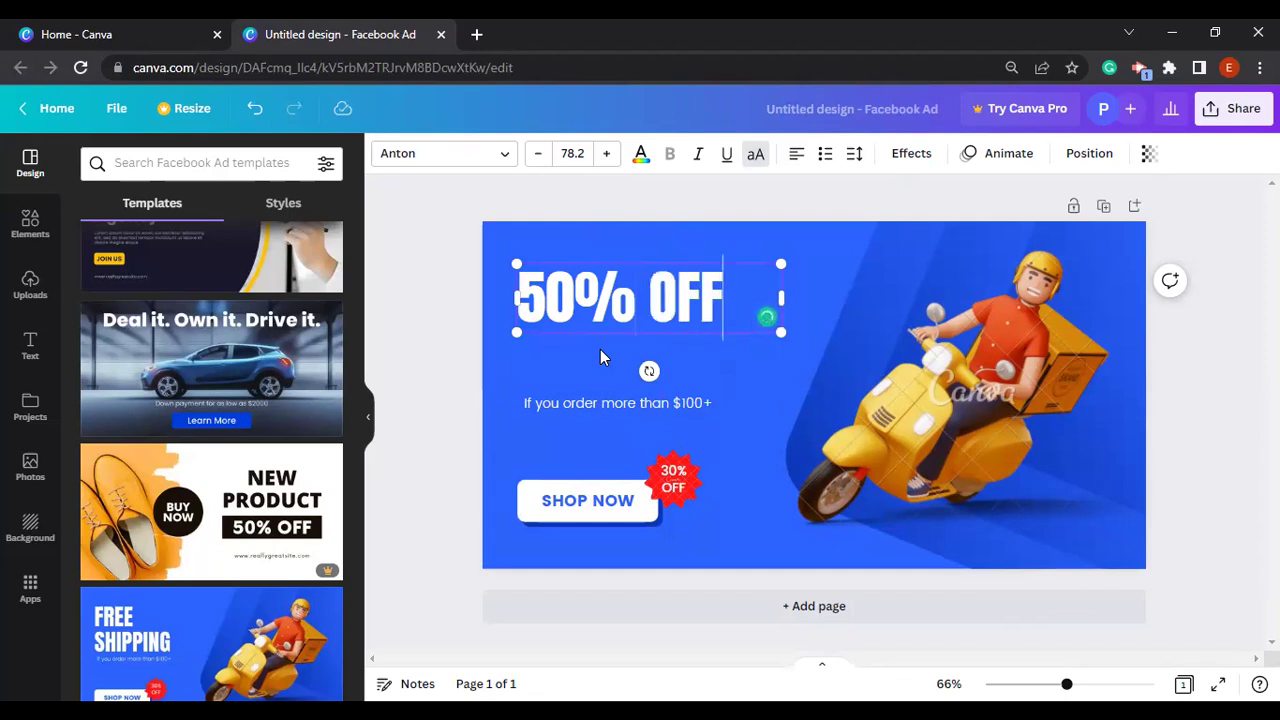
{"action": "left_click", "coordinate": [445, 302]}
{"action": "left_click", "coordinate": [699, 318]}
{"action": "left_click_drag", "start_coordinate": [699, 318], "coordinate": [698, 340]}
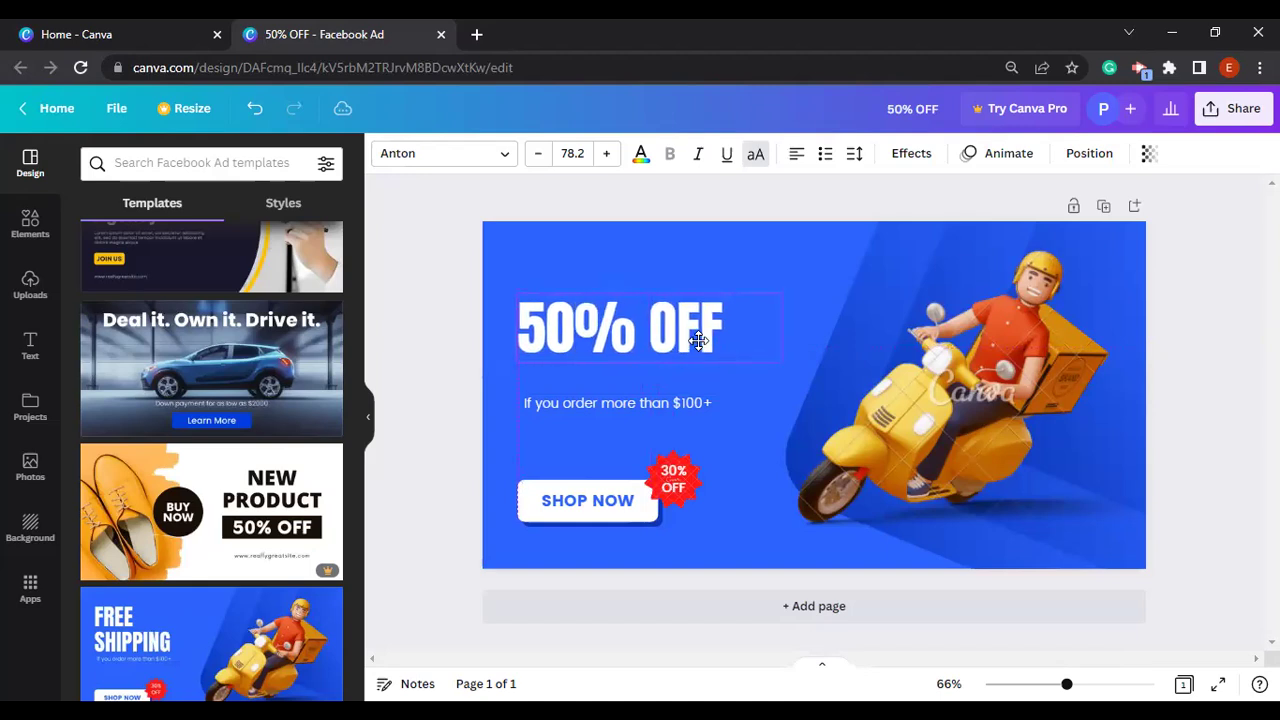
Replace the small text below the headline with "Discount Sales Valid till 1st April 2023"
{"action": "left_click", "coordinate": [592, 405]}
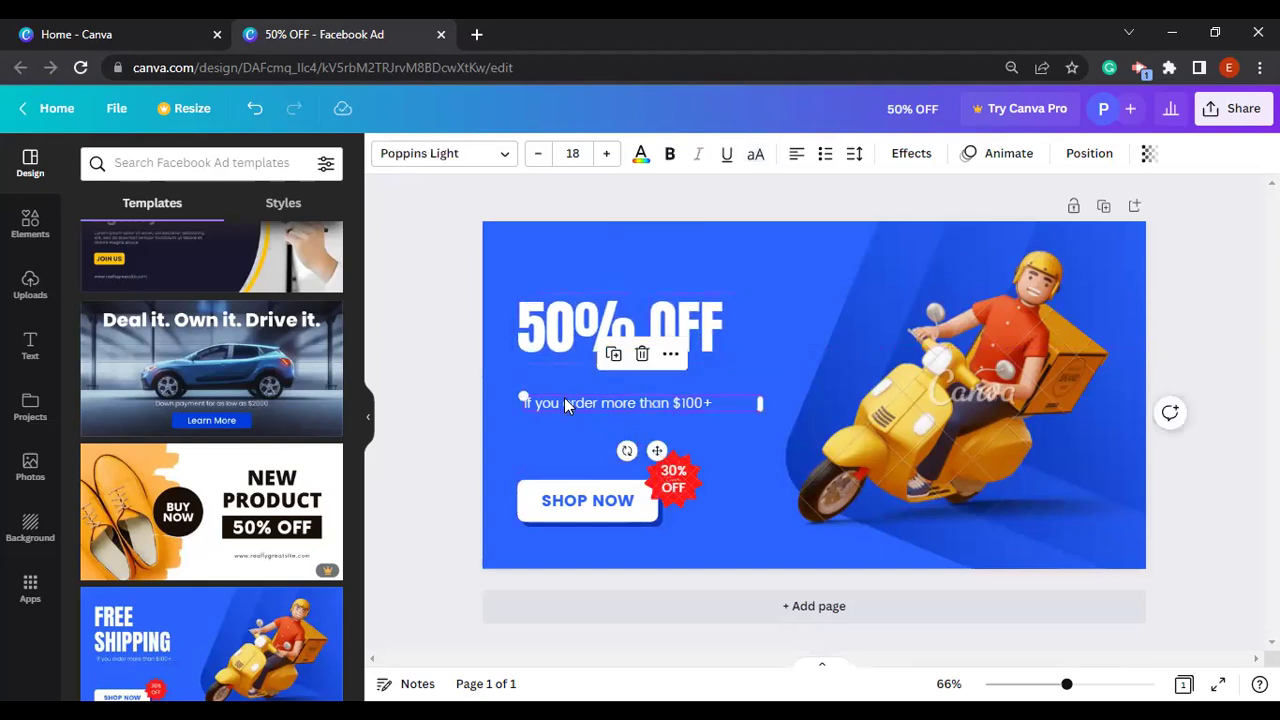
{"action": "left_click", "coordinate": [722, 402]}
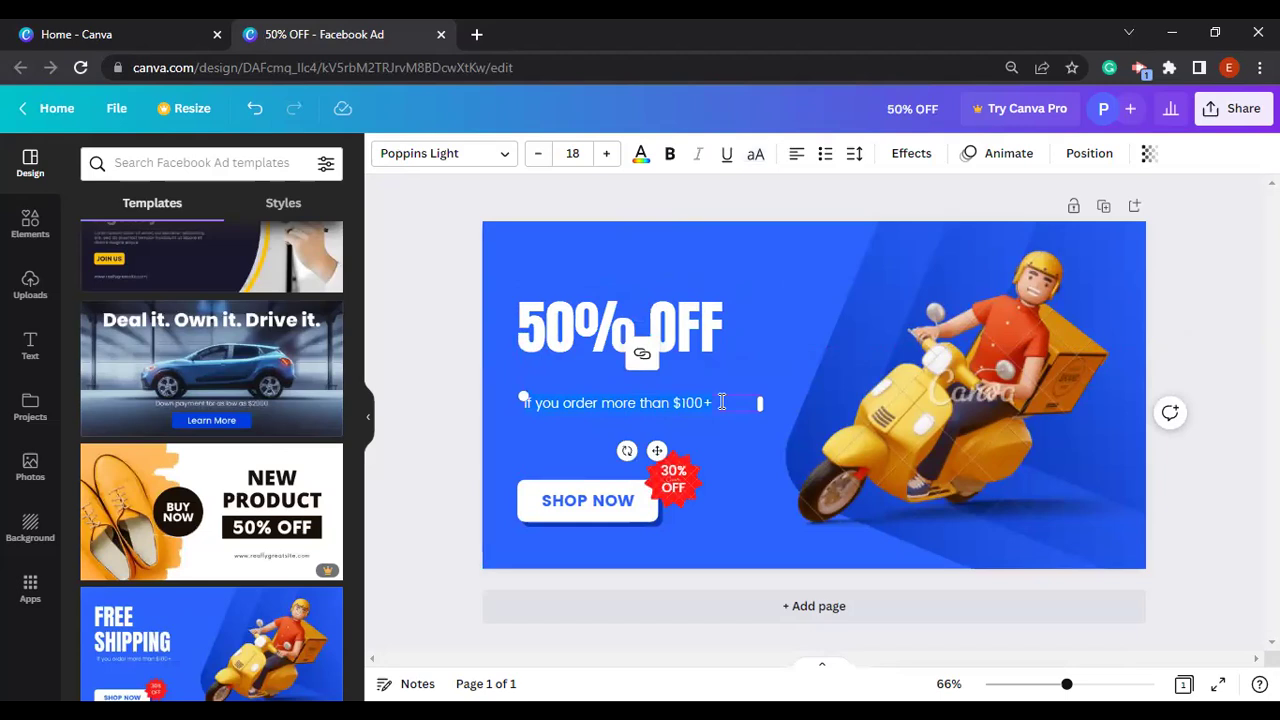
{"action": "type", "text": "D"}
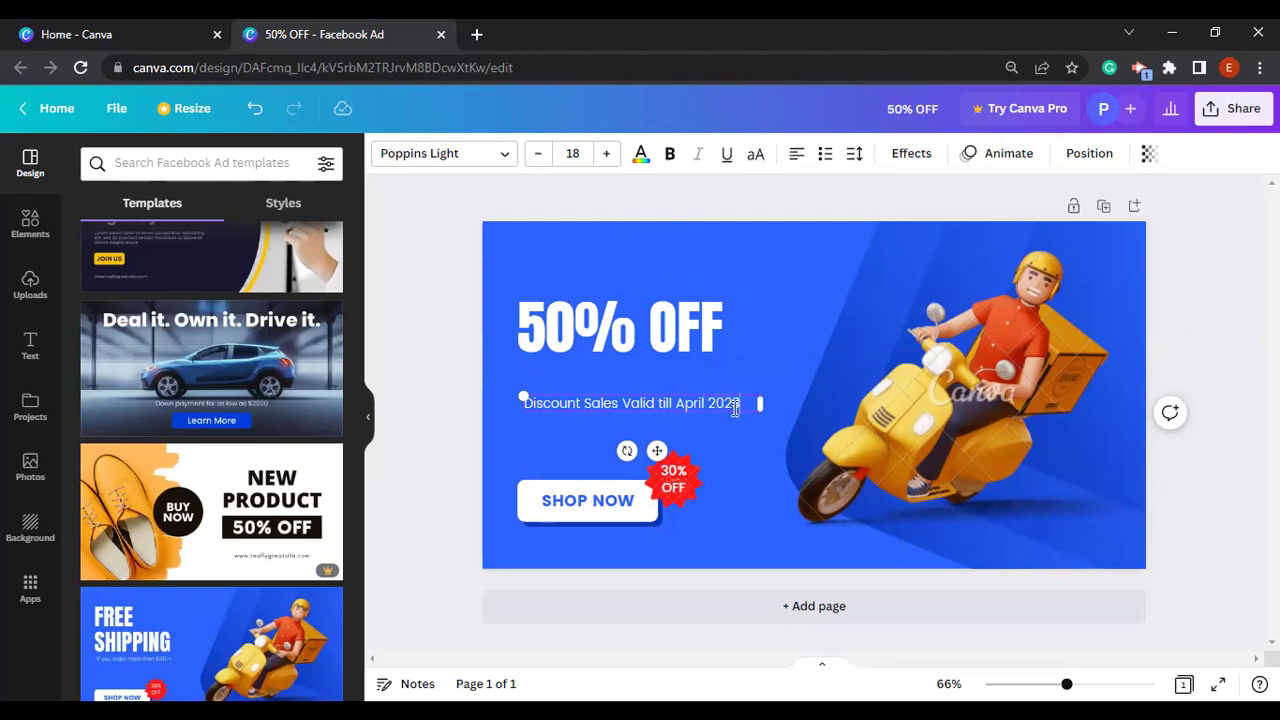
{"action": "right_click", "coordinate": [678, 401]}
{"action": "key", "text": "s"}
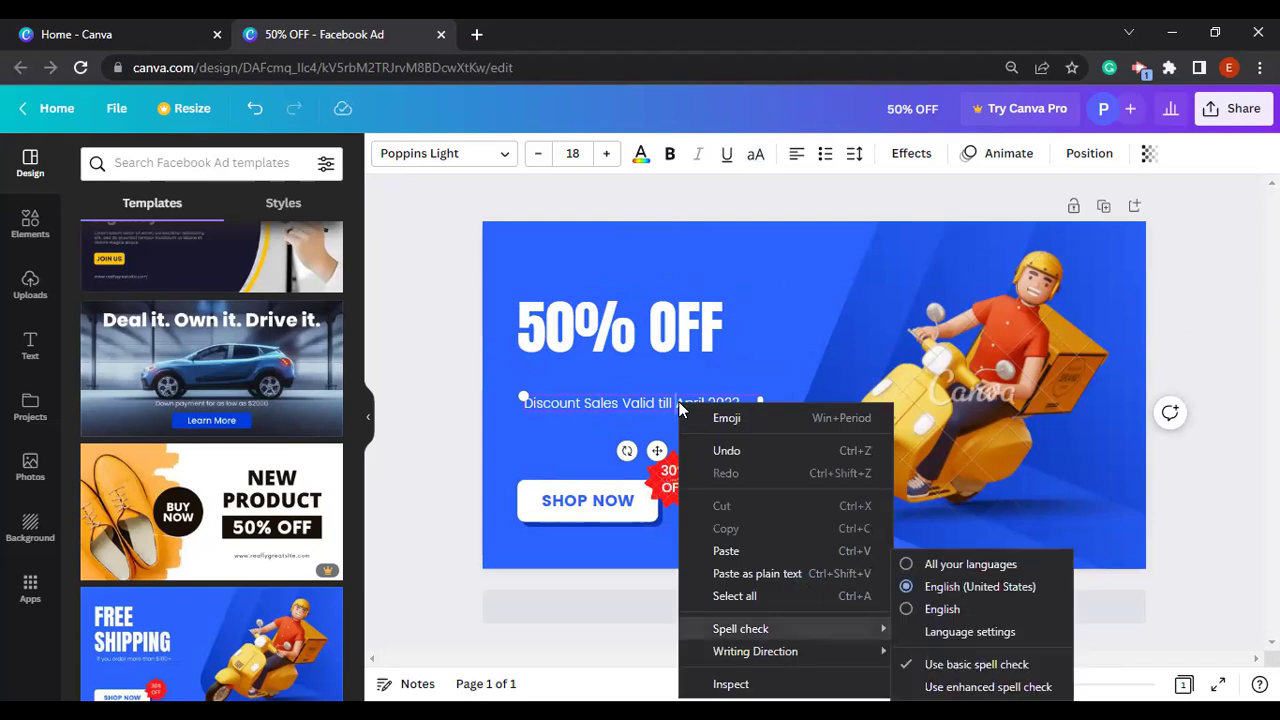
{"action": "left_click", "coordinate": [672, 403]}
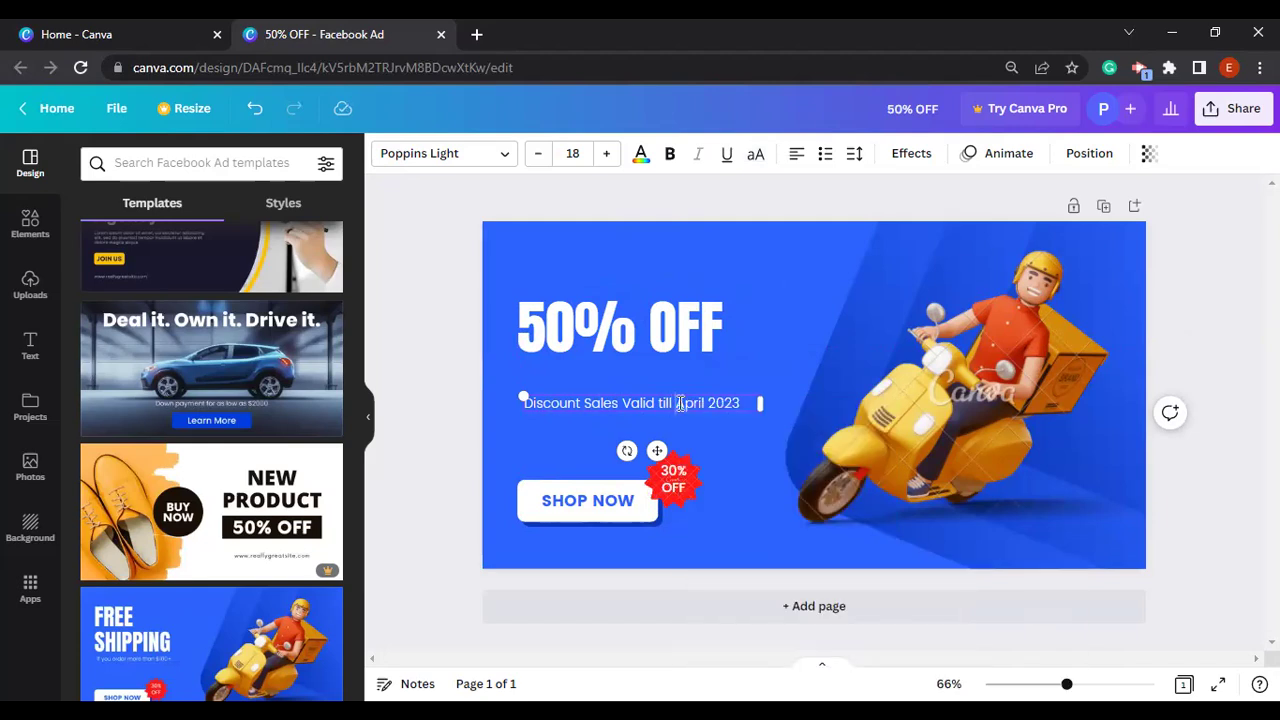
{"action": "type", "text": "1st"}
{"action": "left_click", "coordinate": [578, 446]}
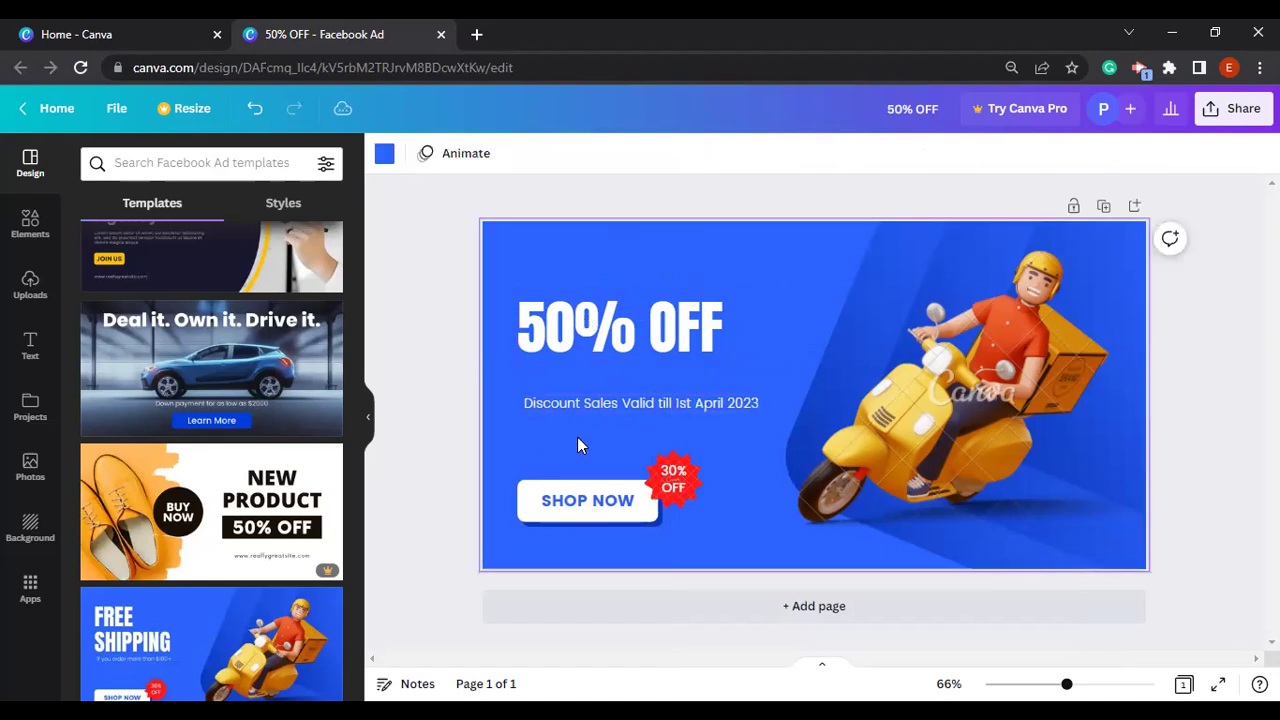
Align the discount validity line with the headline's left edge and bring the two texts close together
{"action": "left_click", "coordinate": [607, 401]}
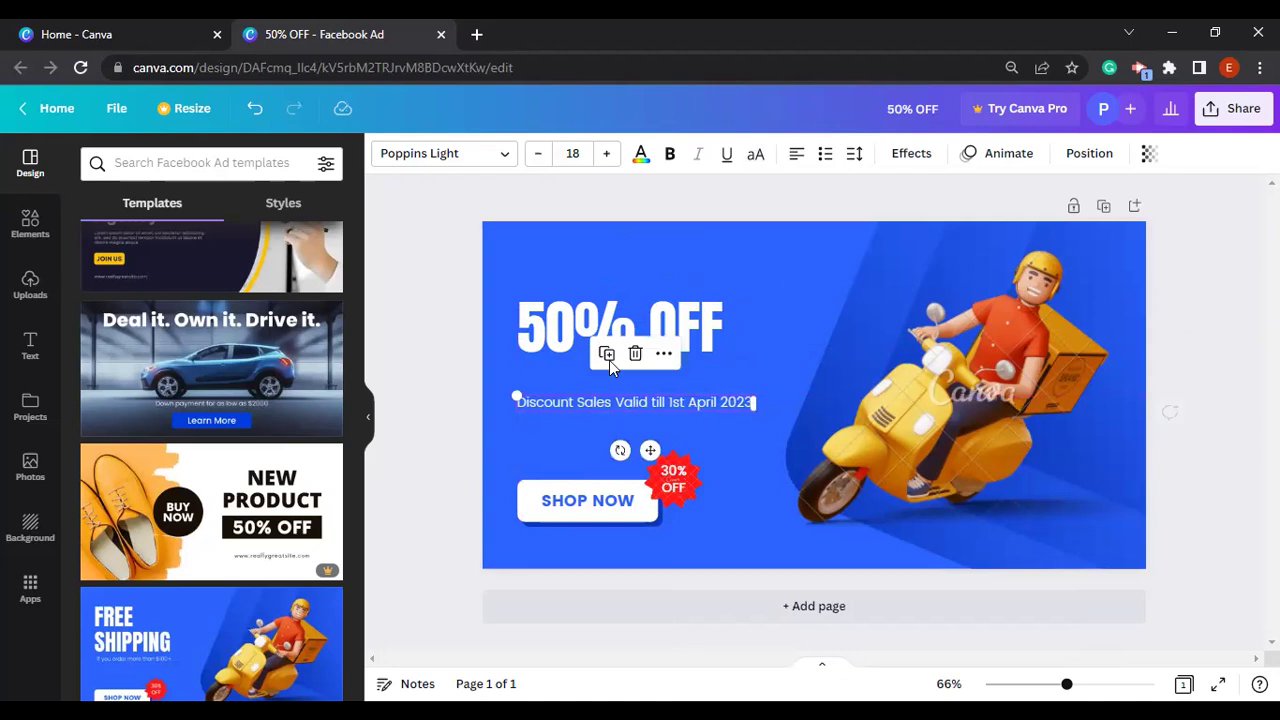
{"action": "left_click", "coordinate": [575, 327]}
{"action": "left_click_drag", "start_coordinate": [575, 337], "coordinate": [572, 344]}
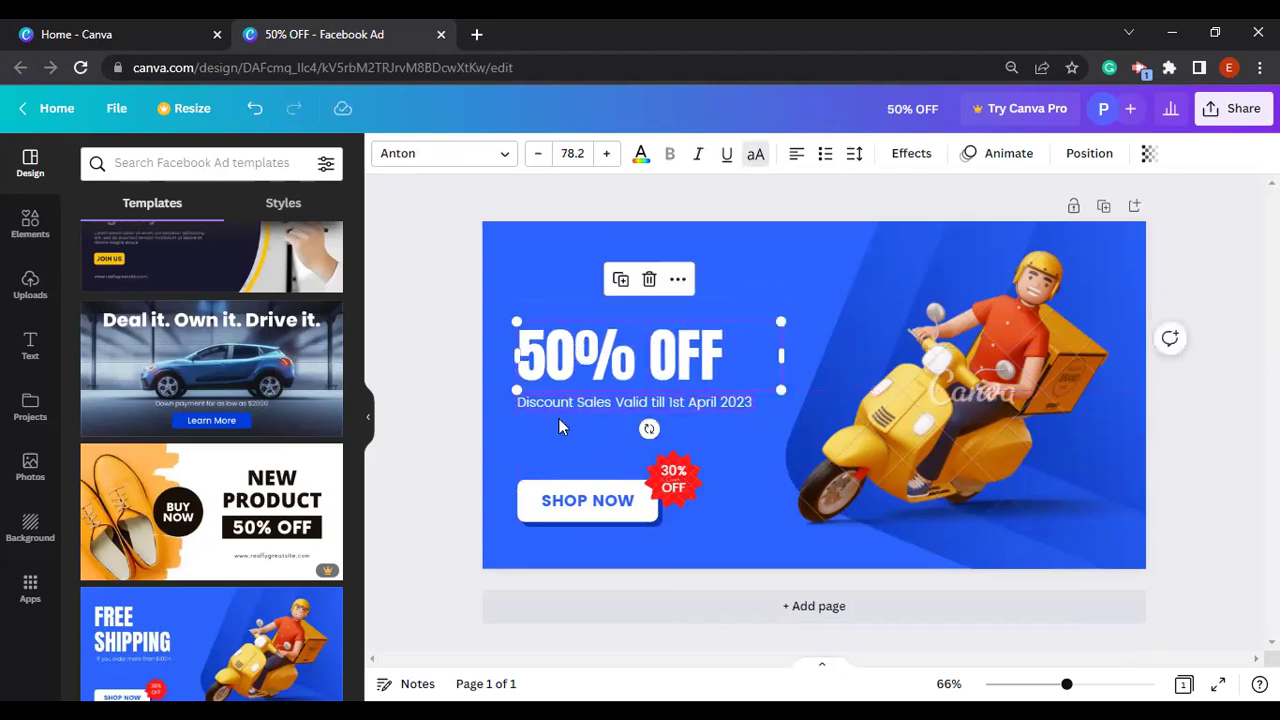
{"action": "left_click", "coordinate": [559, 411]}
{"action": "left_click", "coordinate": [559, 405]}
{"action": "left_click_drag", "start_coordinate": [559, 402], "coordinate": [560, 392]}
Enlarge the 50% OFF headline to font size 90.2 and nudge it up slightly above the validity line
{"action": "left_click", "coordinate": [560, 372]}
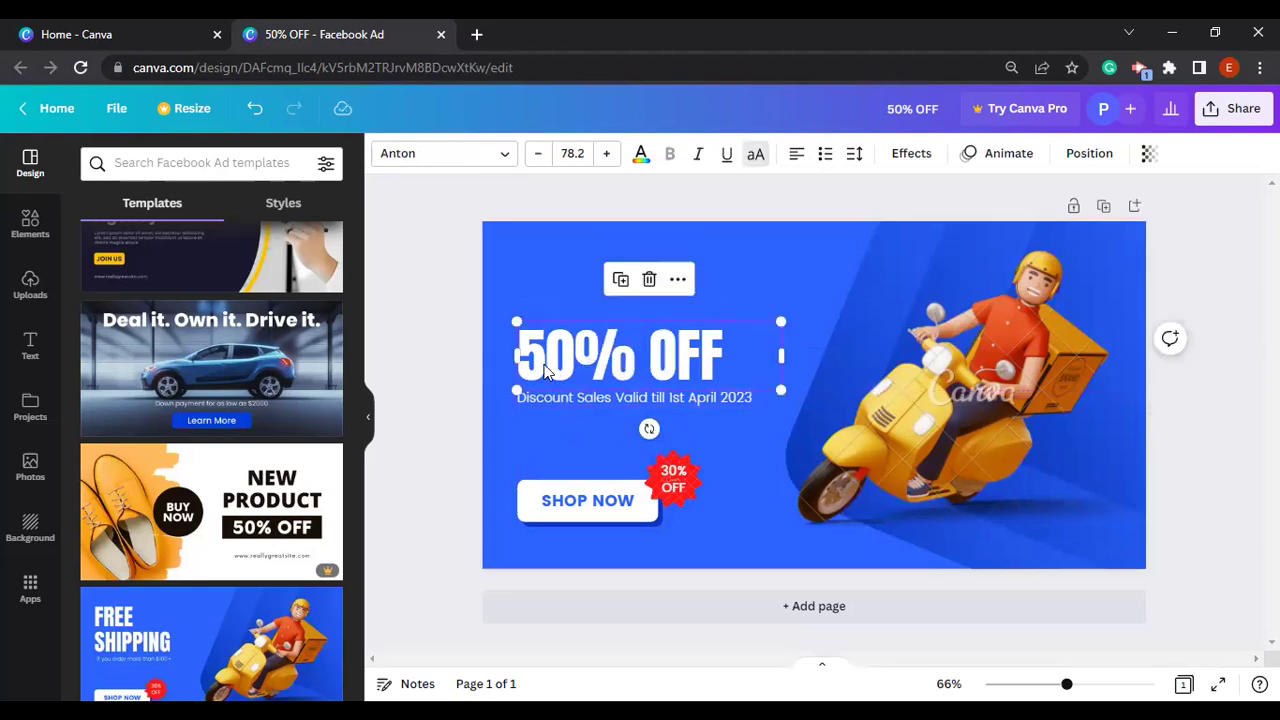
{"action": "left_click", "coordinate": [606, 153]}
{"action": "left_click", "coordinate": [606, 153]}
{"action": "left_click", "coordinate": [606, 153]}
{"action": "left_click", "coordinate": [606, 153]}
{"action": "left_click", "coordinate": [606, 153]}
{"action": "left_click", "coordinate": [606, 153]}
{"action": "left_click", "coordinate": [606, 153]}
{"action": "left_click", "coordinate": [606, 153]}
{"action": "left_click", "coordinate": [606, 153]}
{"action": "left_click", "coordinate": [606, 153]}
{"action": "left_click", "coordinate": [606, 153]}
{"action": "left_click", "coordinate": [606, 153]}
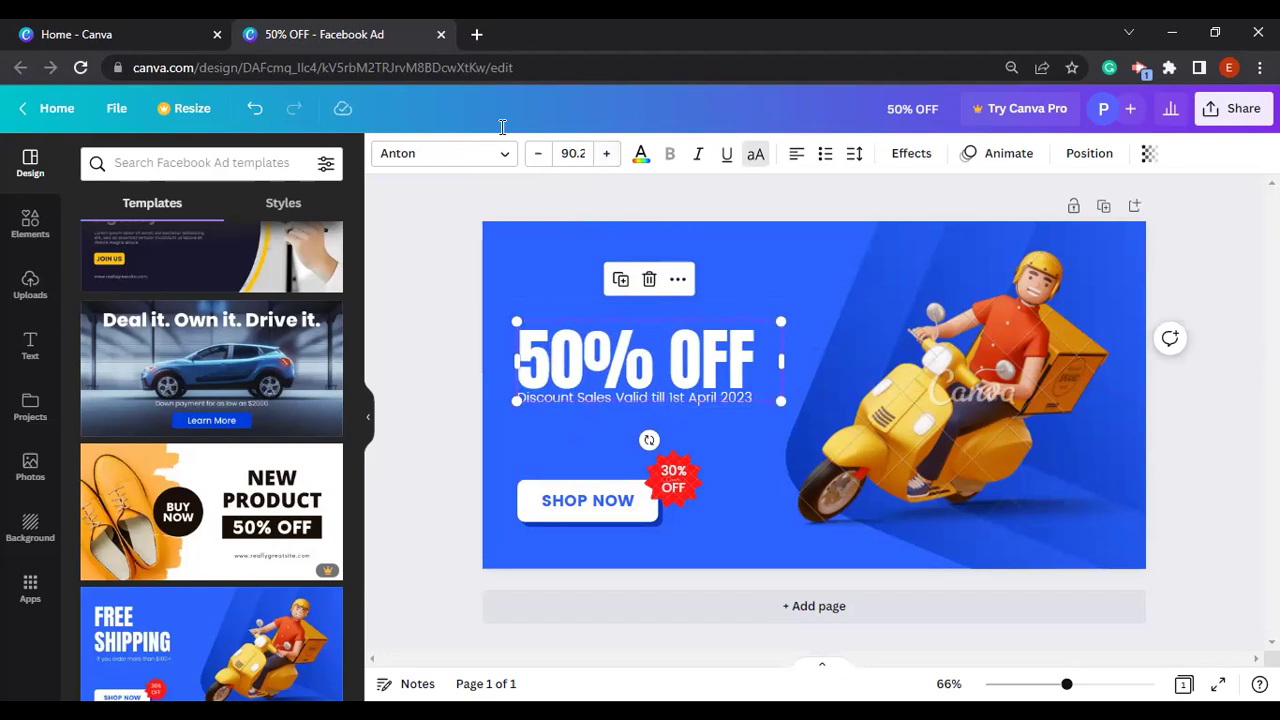
{"action": "left_click", "coordinate": [525, 463]}
{"action": "left_click_drag", "start_coordinate": [615, 348], "coordinate": [613, 349]}
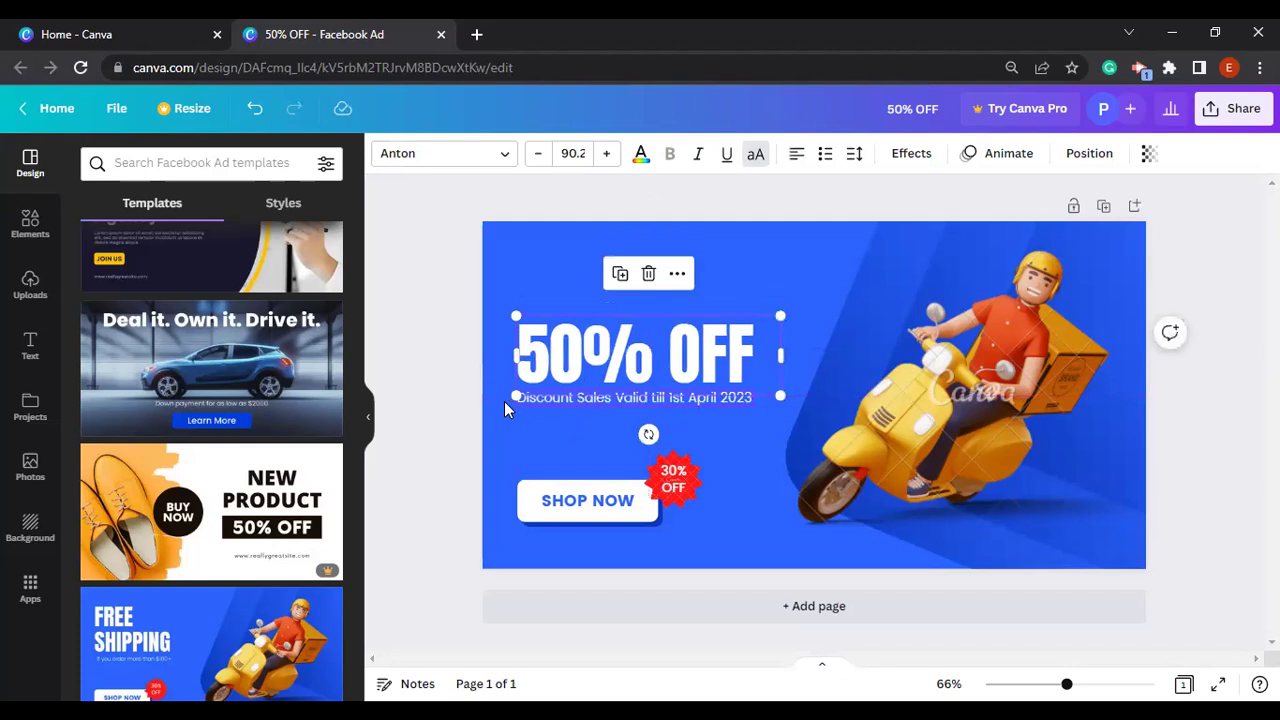
{"action": "left_click", "coordinate": [731, 445]}
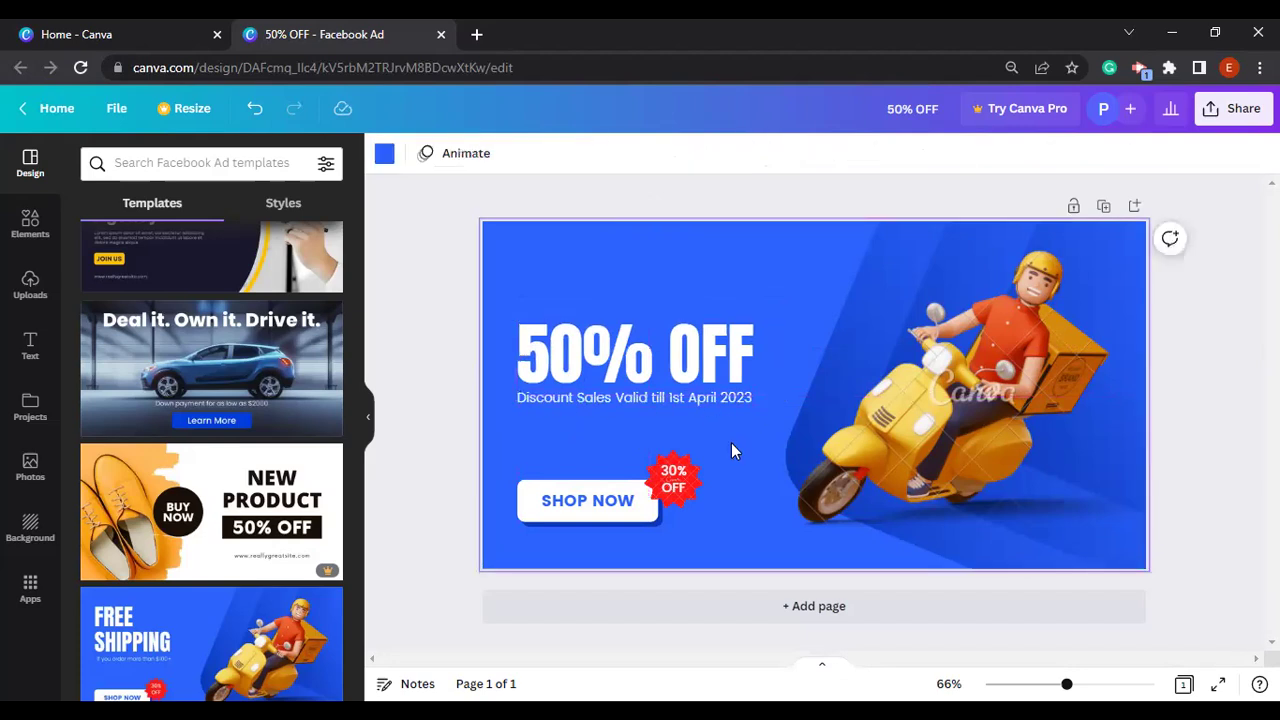
Make the discount validity line bold and set its font size to 17 so it fits on one line
{"action": "left_click", "coordinate": [712, 394]}
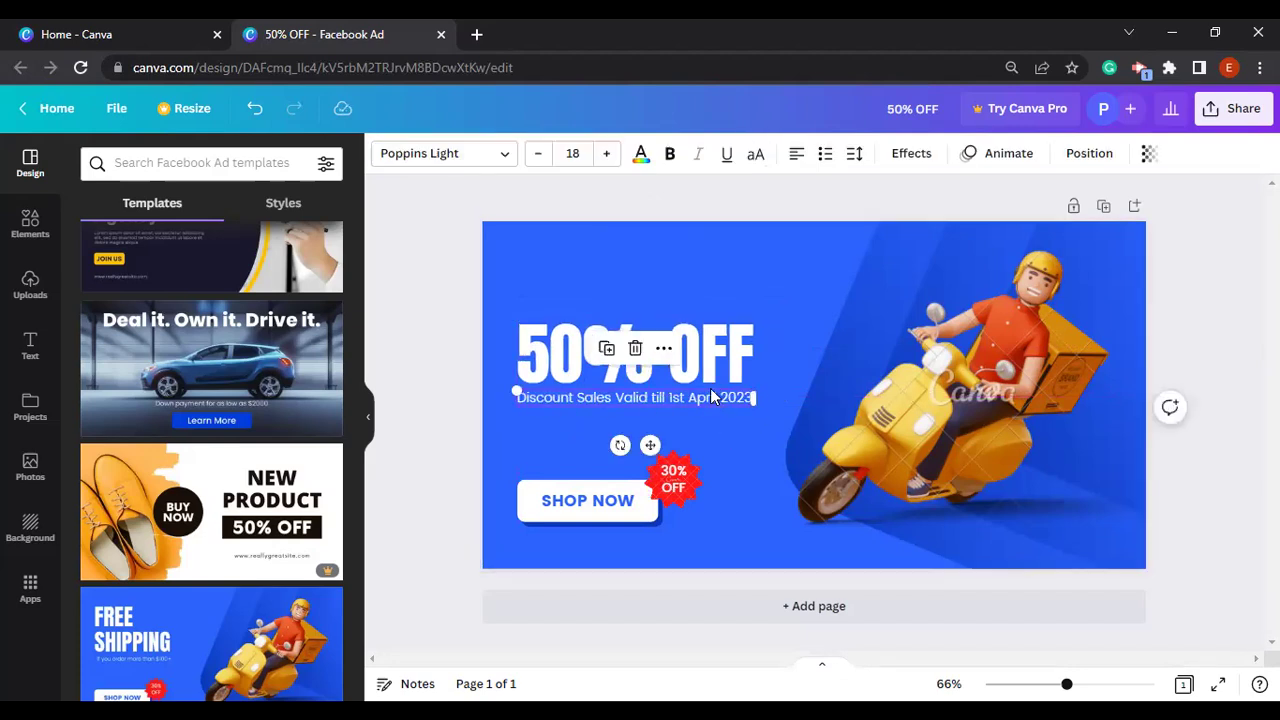
{"action": "left_click", "coordinate": [670, 156]}
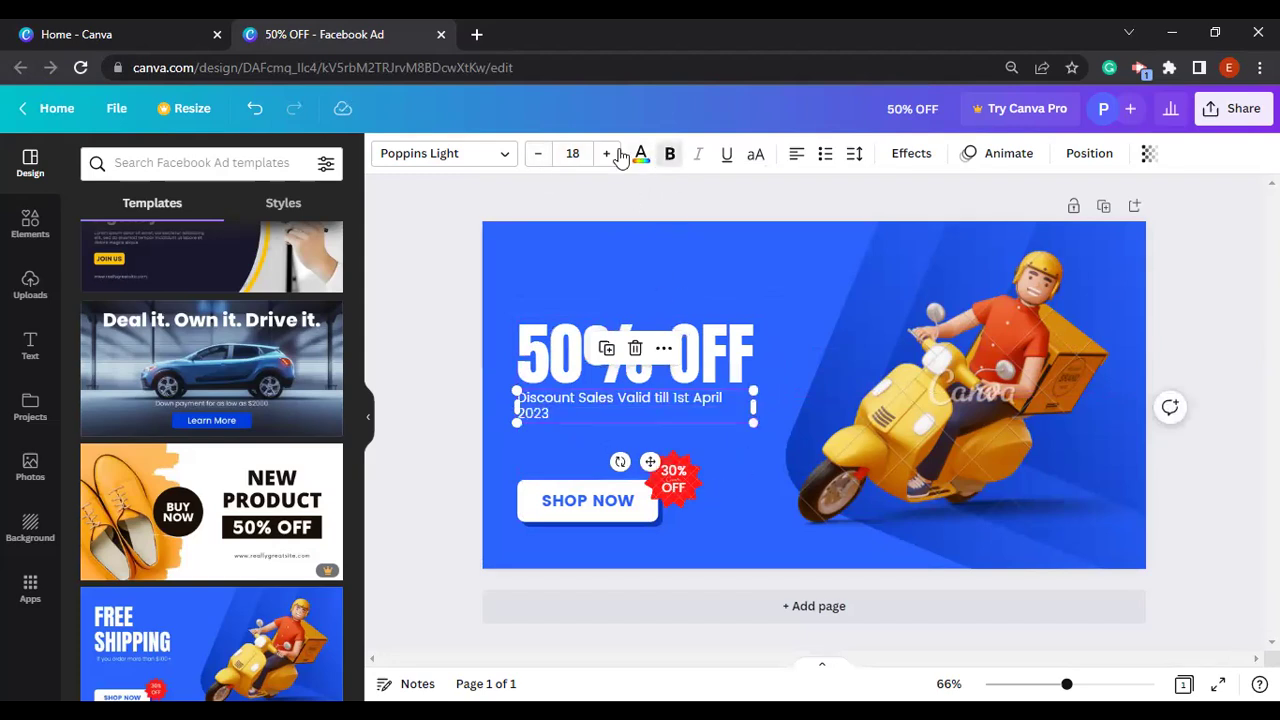
{"action": "left_click", "coordinate": [538, 155]}
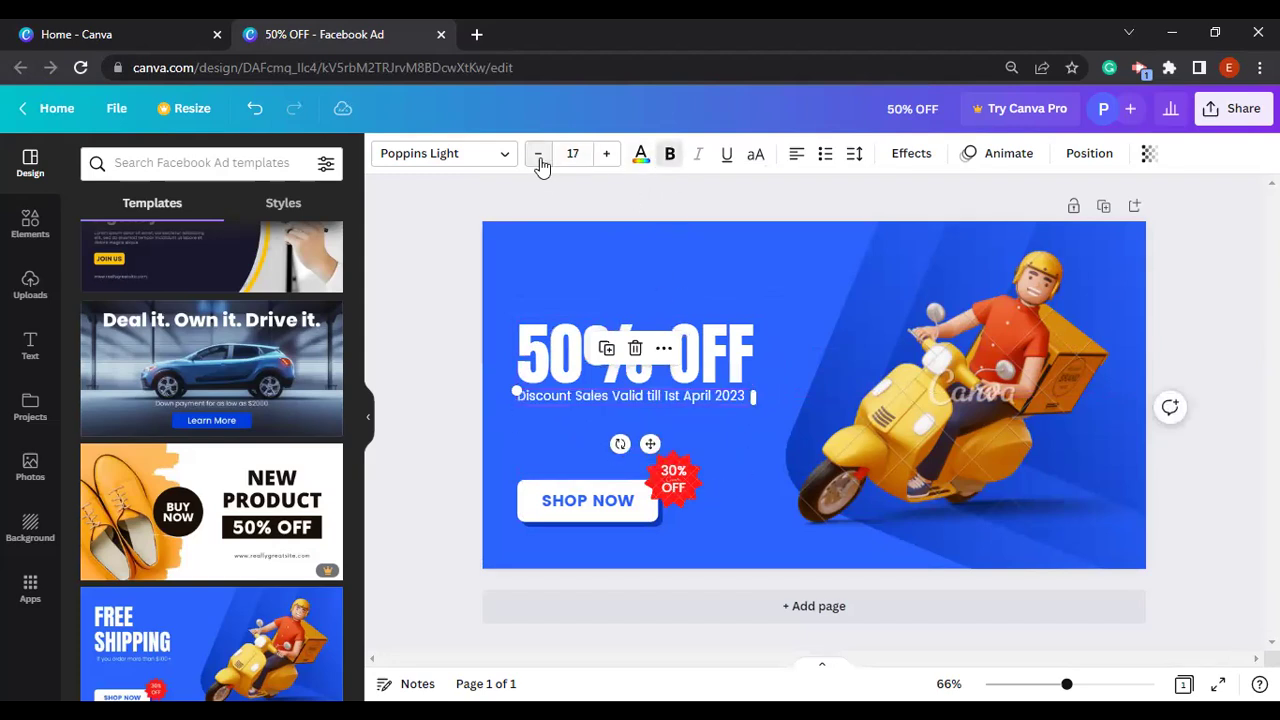
{"action": "left_click", "coordinate": [602, 278]}
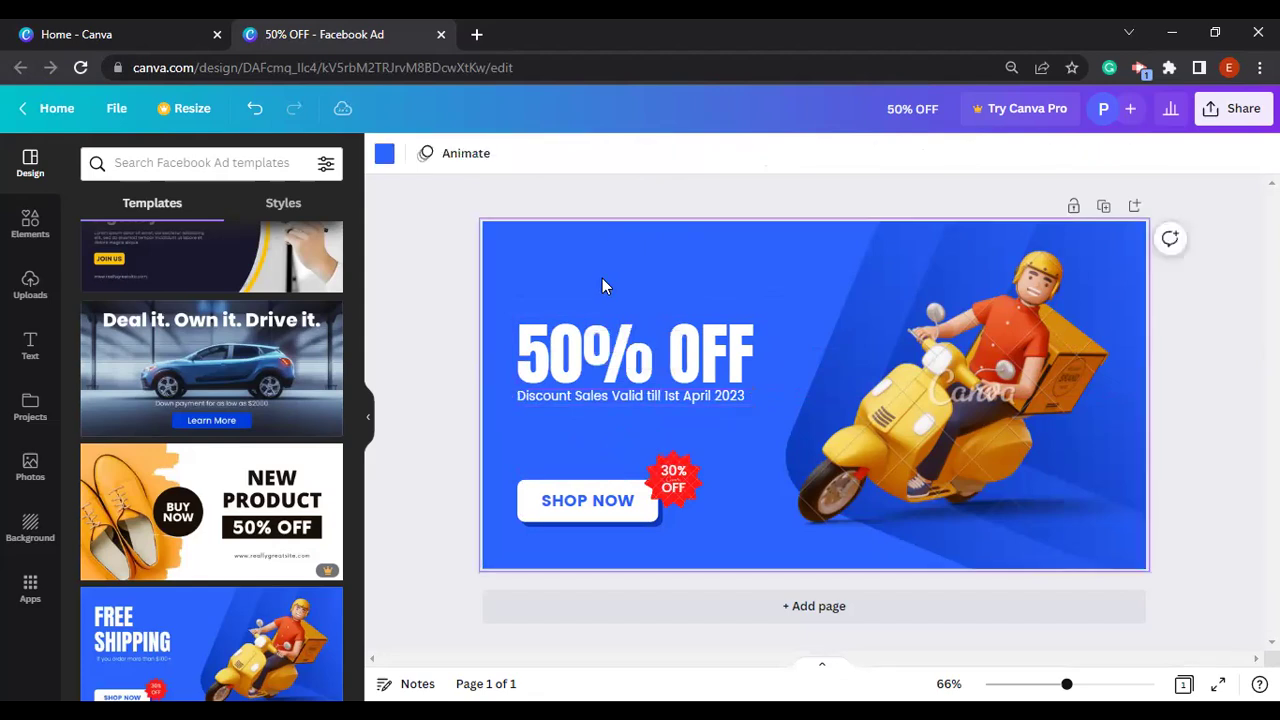
Center-align the discount validity line and nudge it slightly up toward the 50% OFF headline
{"action": "left_click", "coordinate": [598, 397]}
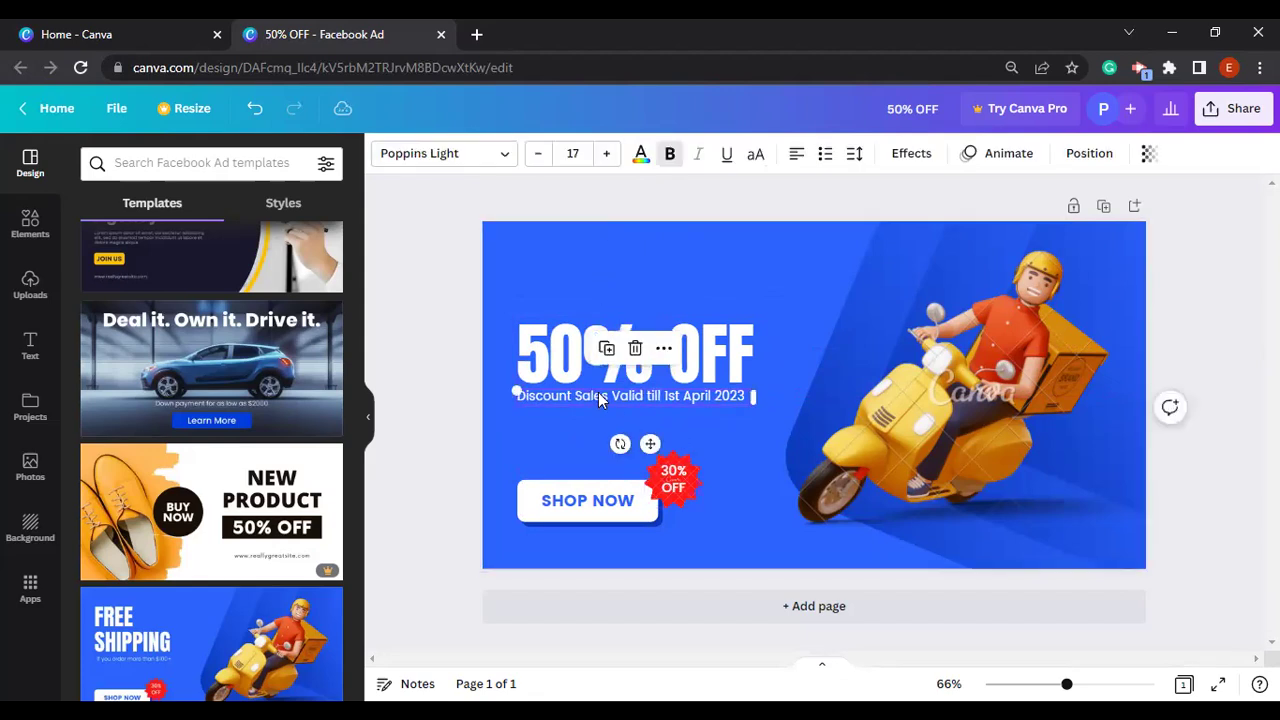
{"action": "left_click", "coordinate": [797, 155]}
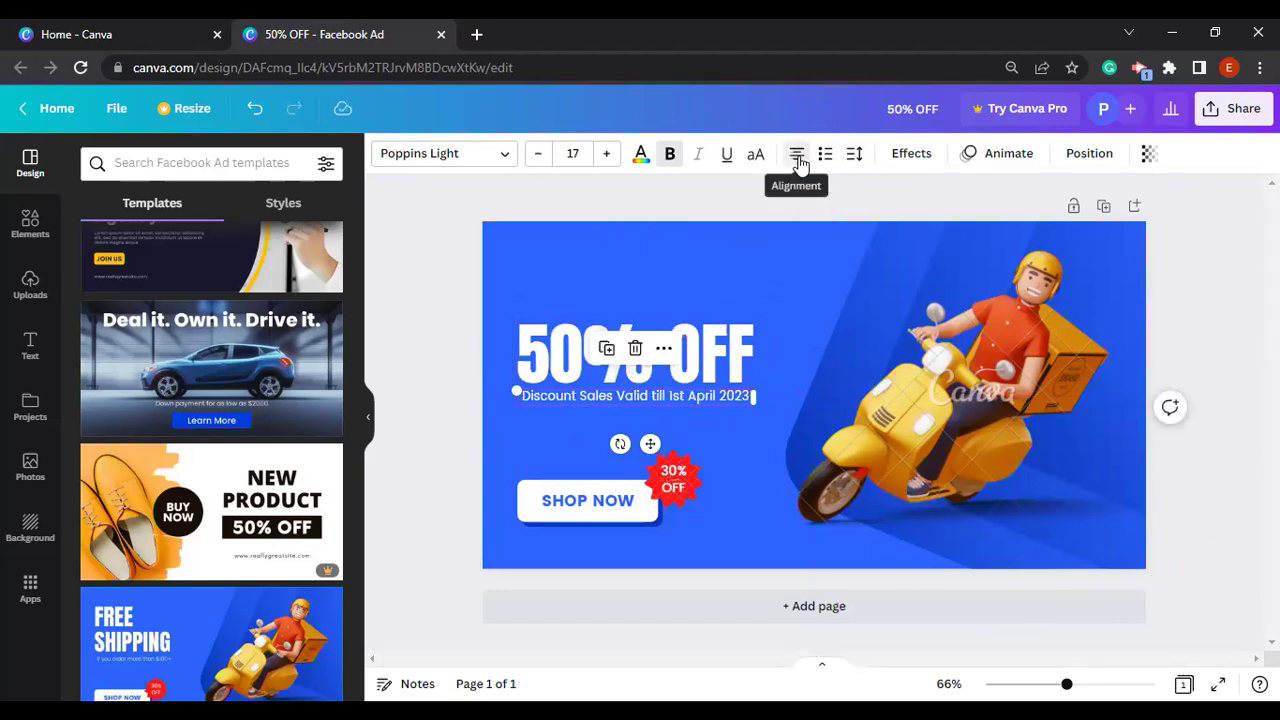
{"action": "left_click", "coordinate": [688, 250]}
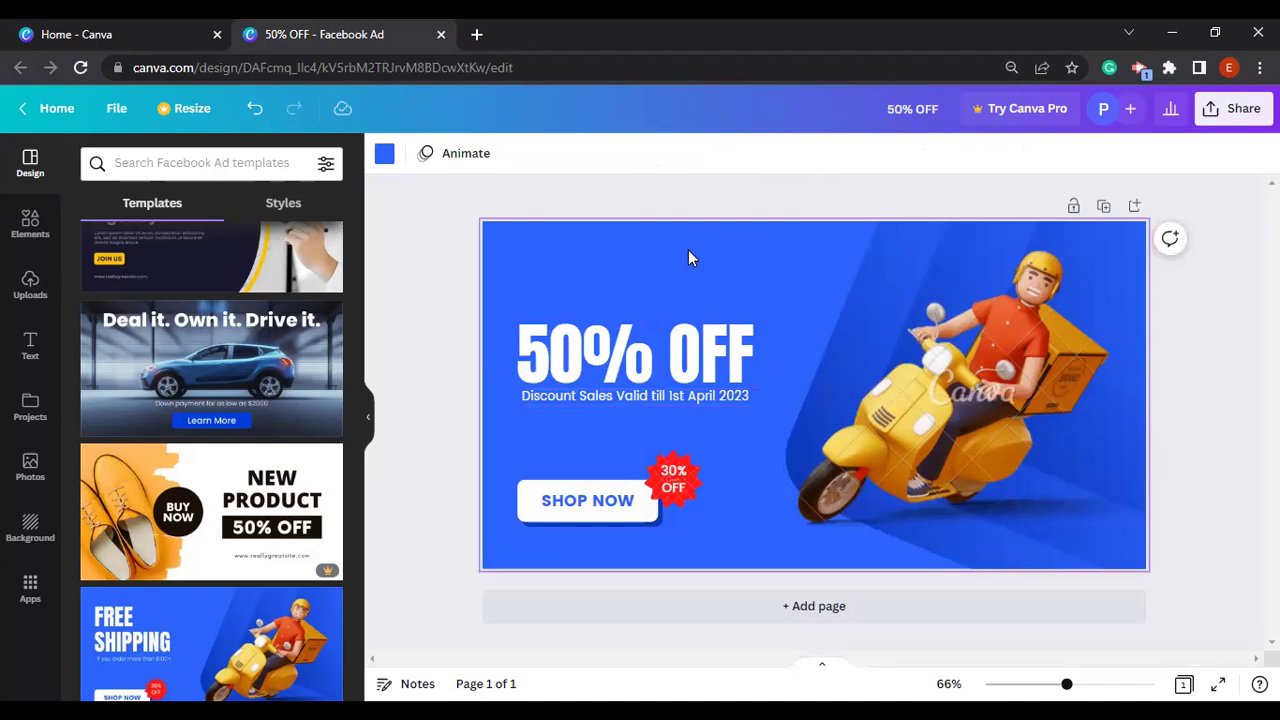
{"action": "left_click", "coordinate": [654, 397]}
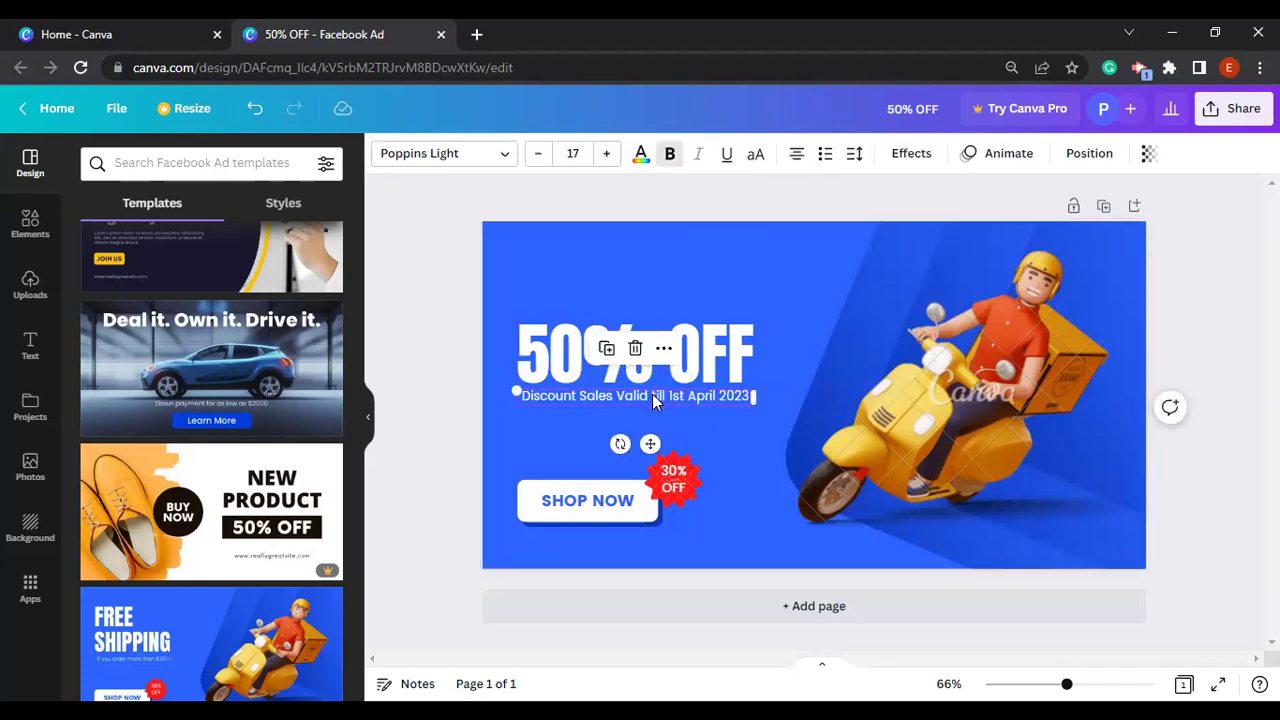
{"action": "left_click_drag", "start_coordinate": [649, 394], "coordinate": [649, 394]}
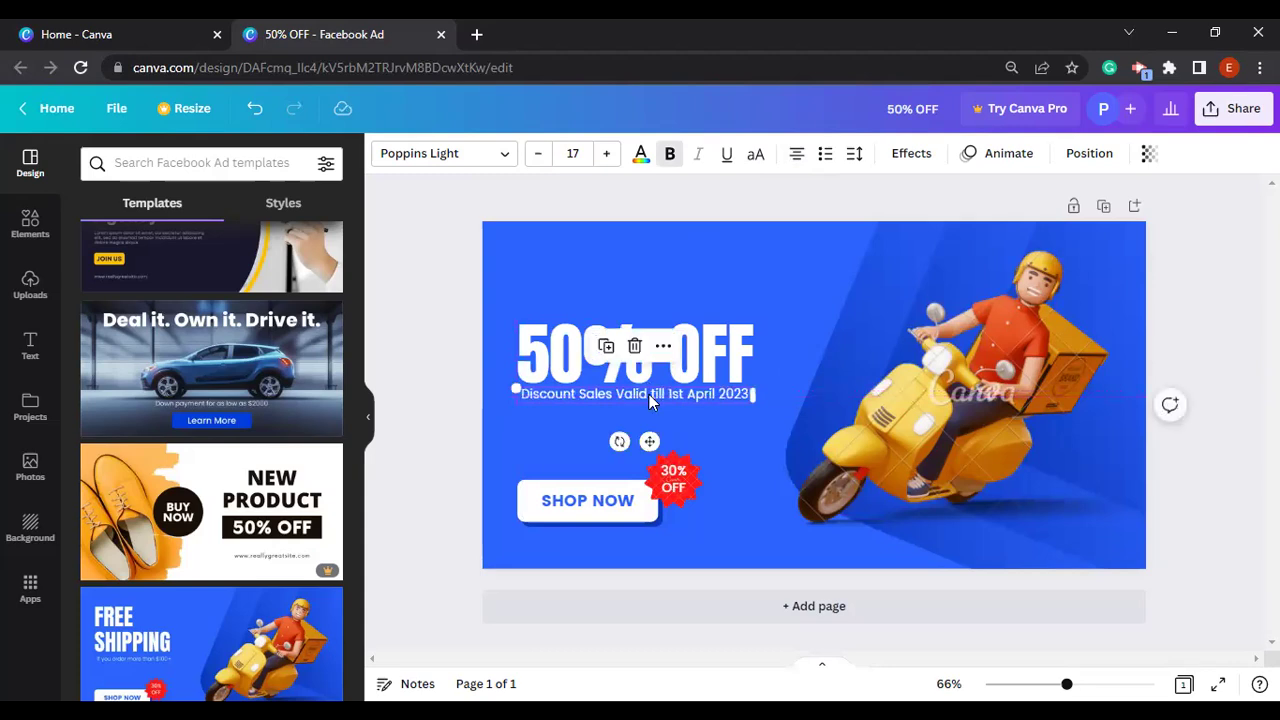
{"action": "left_click", "coordinate": [692, 246]}
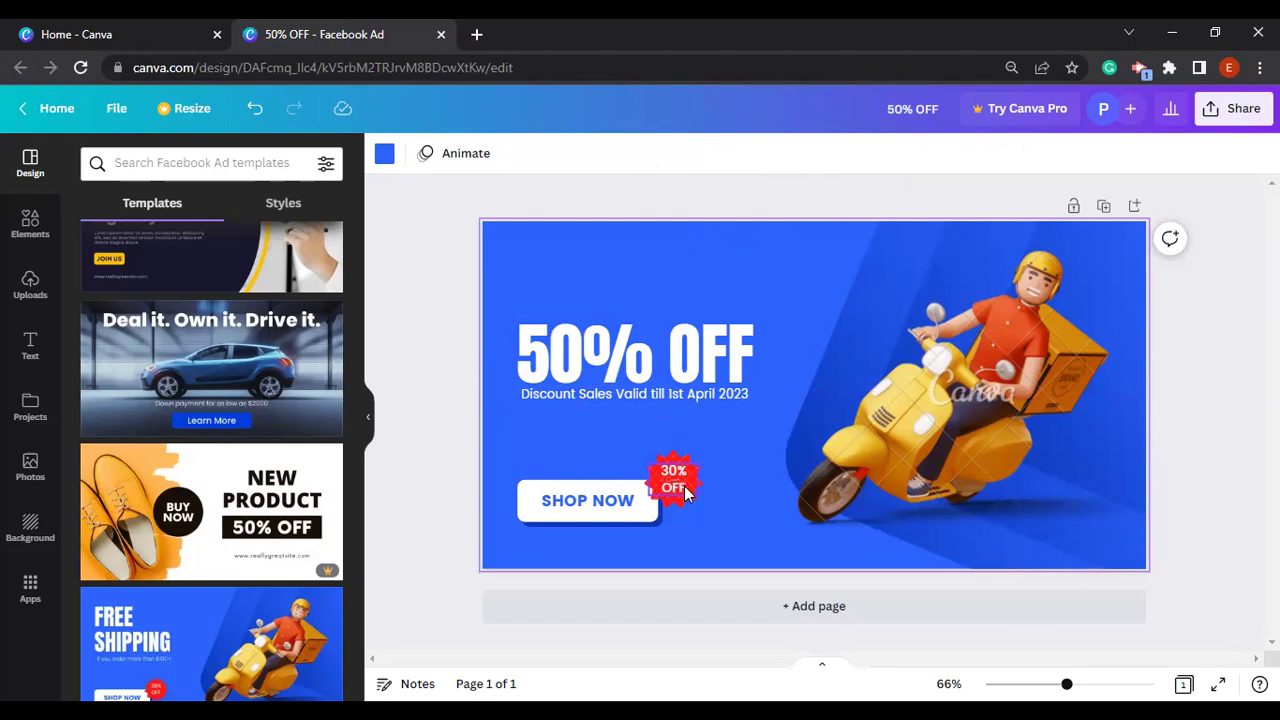
Remove the 30% OFF text and its red starburst badge beside the SHOP NOW button
{"action": "left_click", "coordinate": [677, 492]}
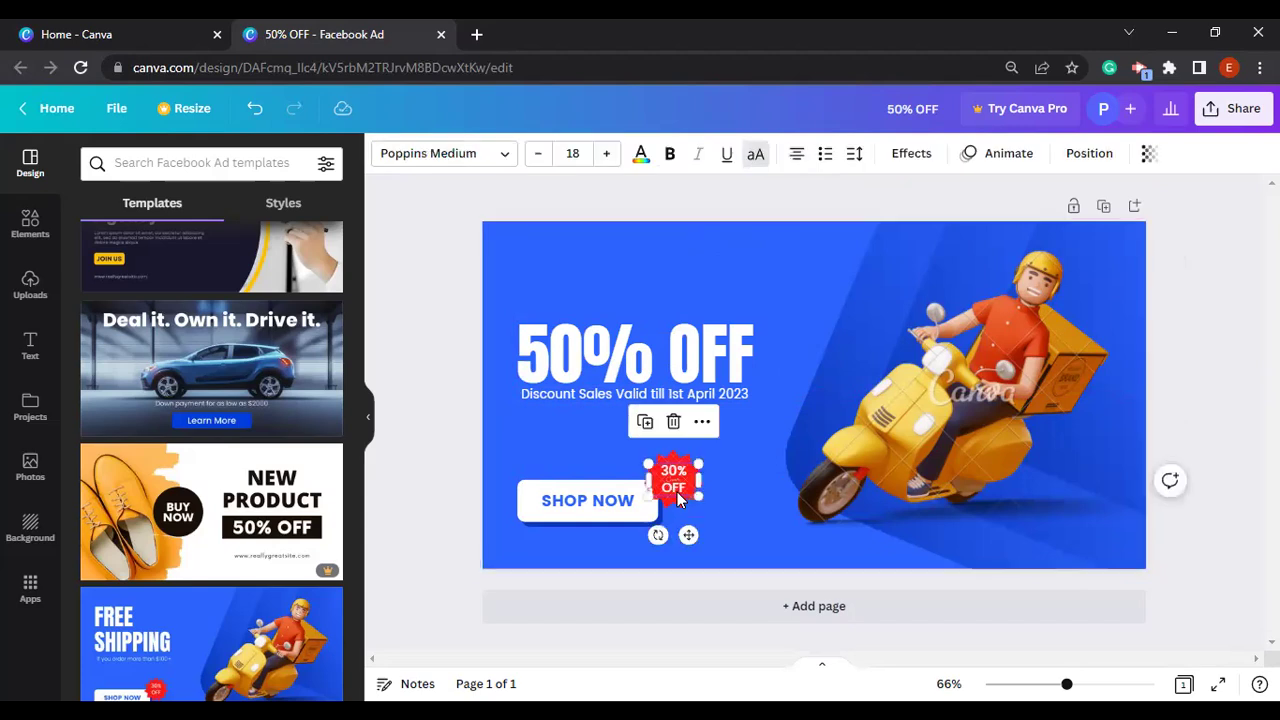
{"action": "key", "text": "Delete"}
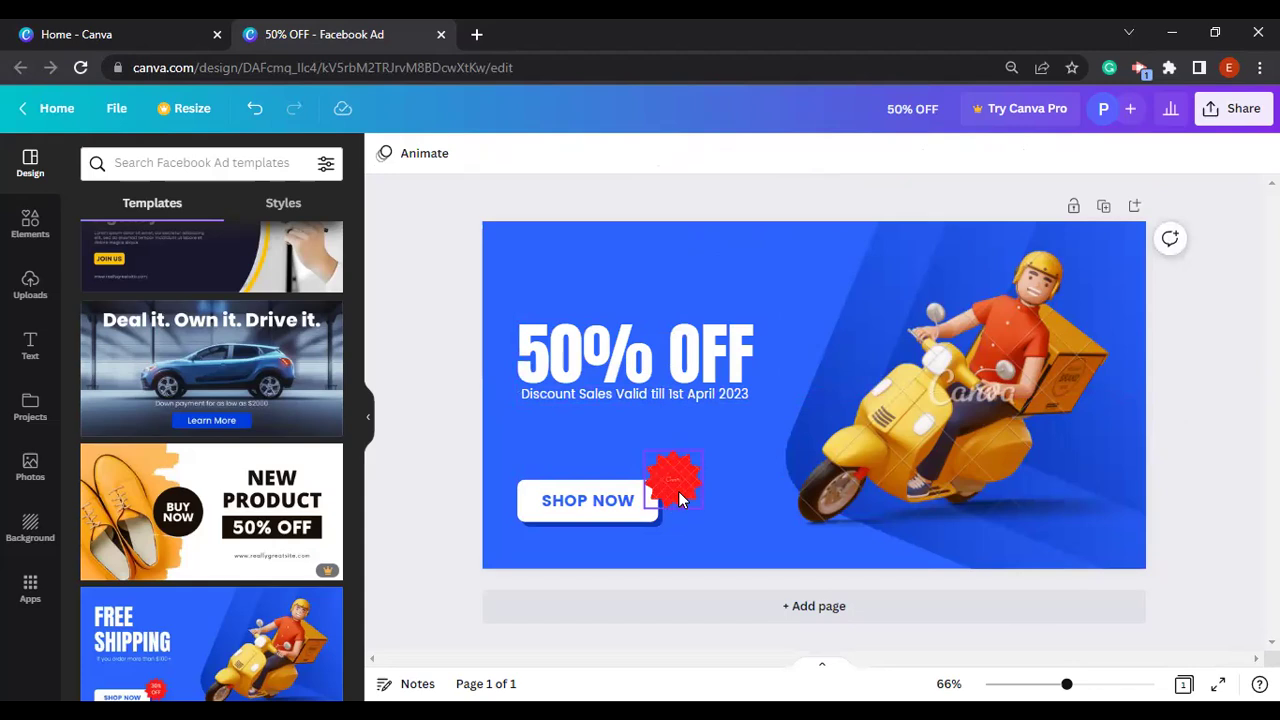
{"action": "left_click", "coordinate": [679, 500]}
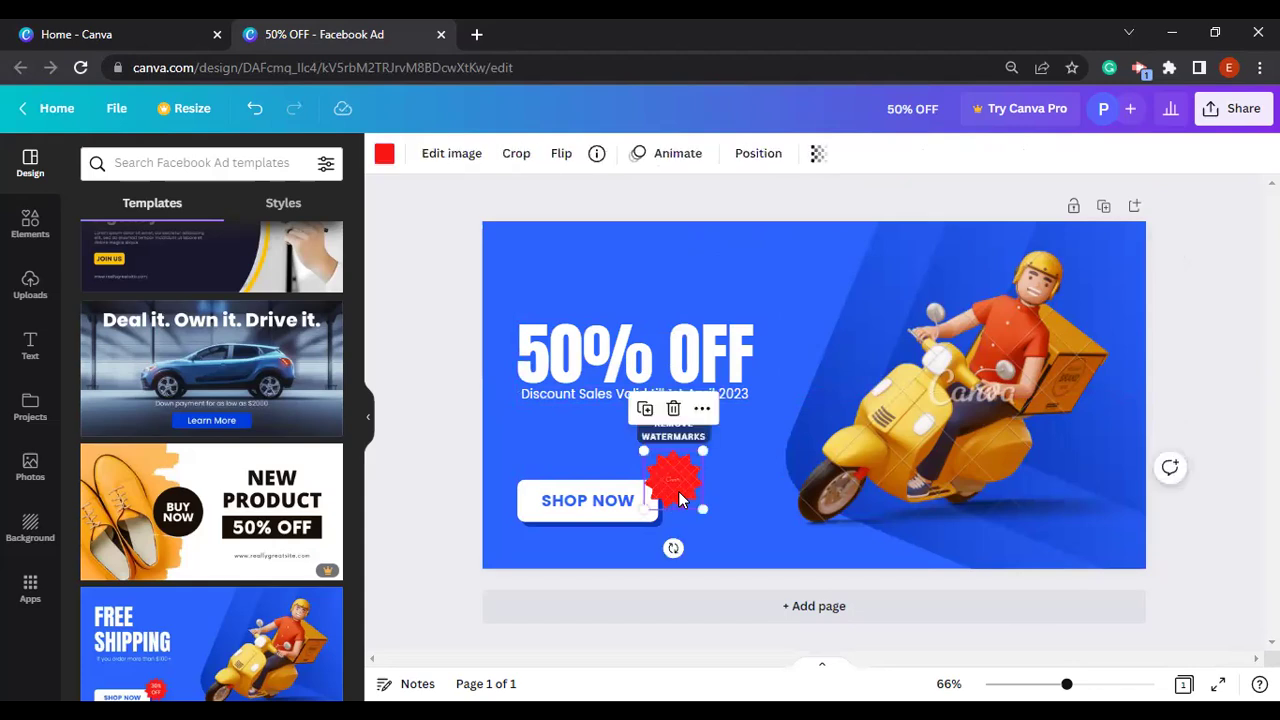
{"action": "left_click_drag", "start_coordinate": [703, 451], "coordinate": [718, 446]}
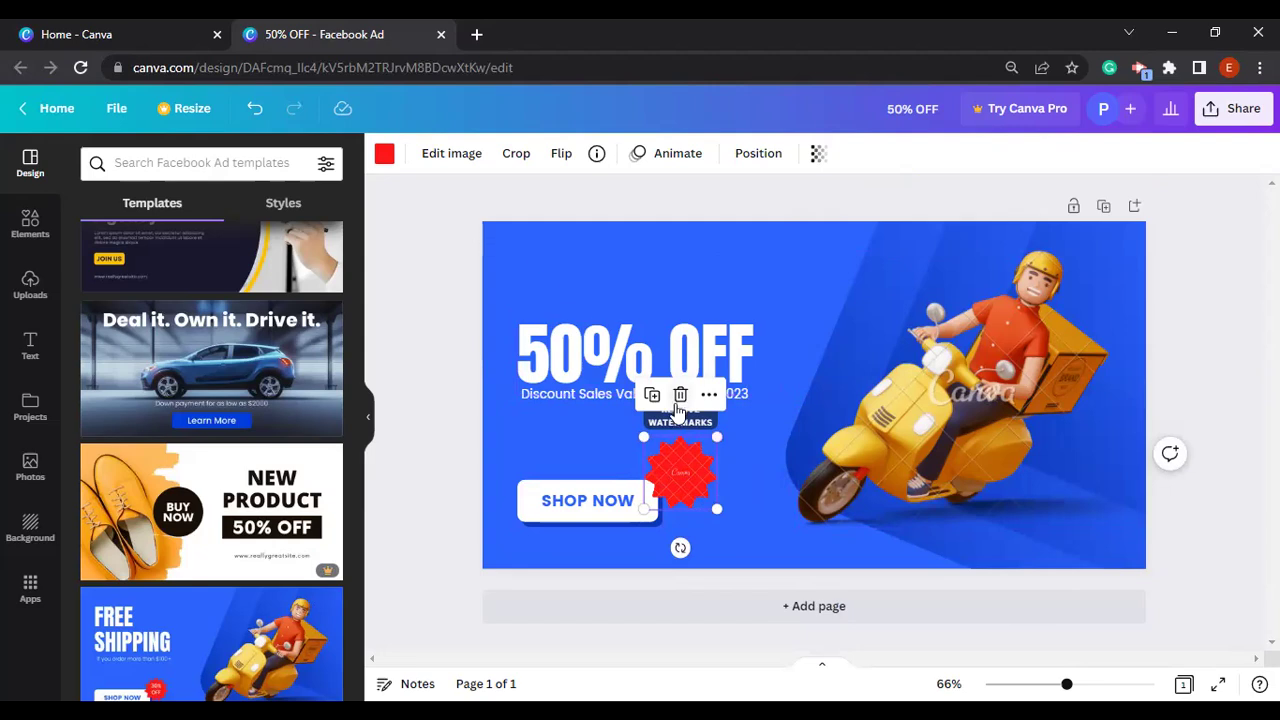
{"action": "key", "text": "Delete"}
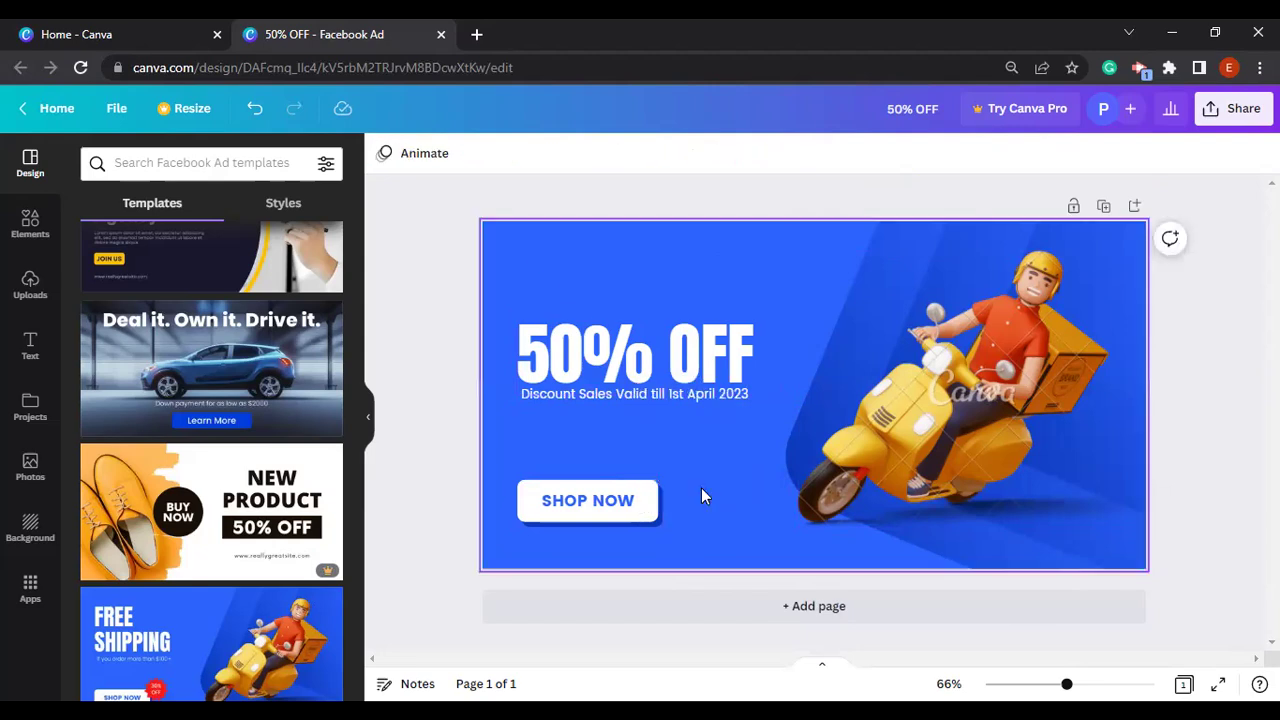
Open Google in a new browser tab and search for images of "female leather bags"
{"action": "left_click", "coordinate": [978, 387]}
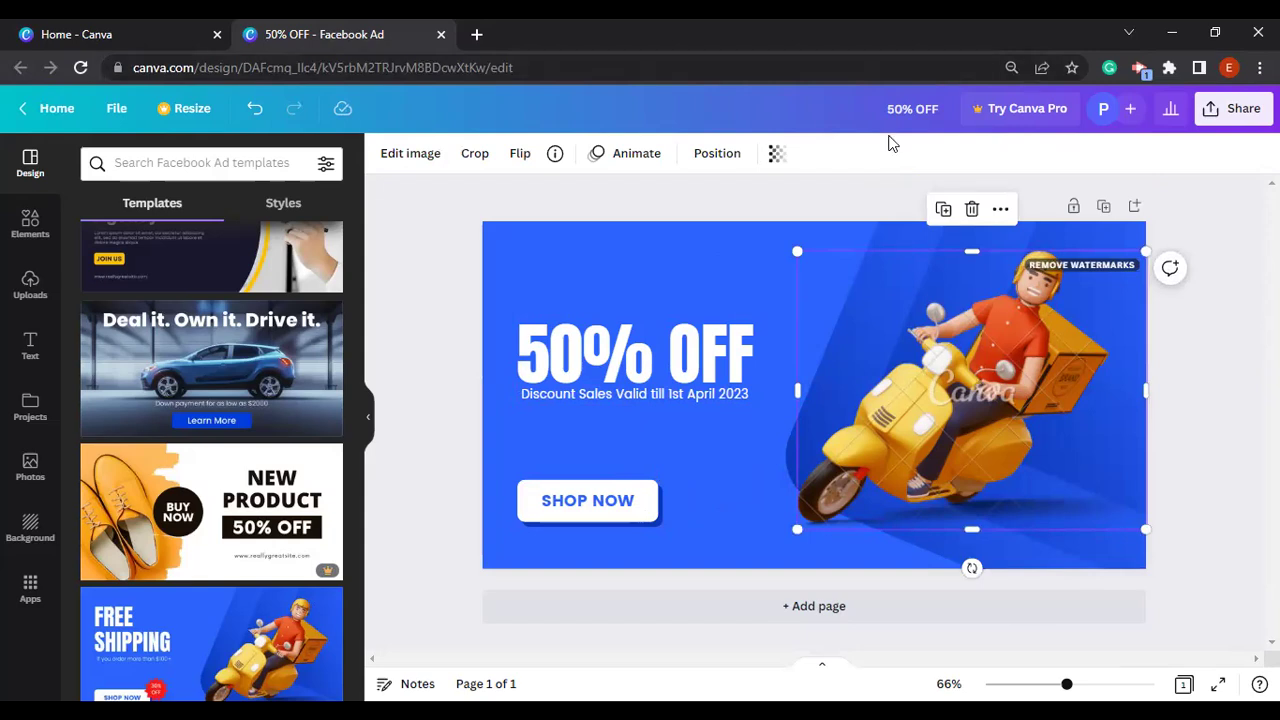
{"action": "key", "text": "ctrl+t"}
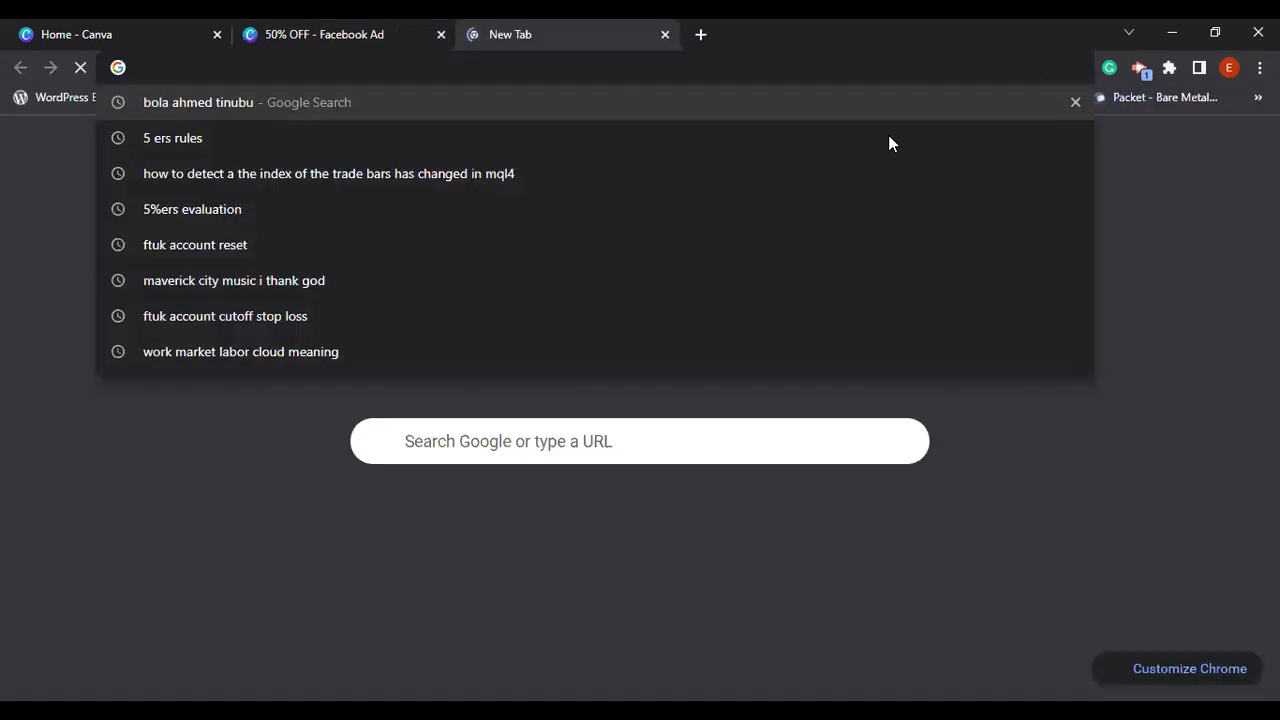
{"action": "type", "text": "google"}
{"action": "key", "text": "Return"}
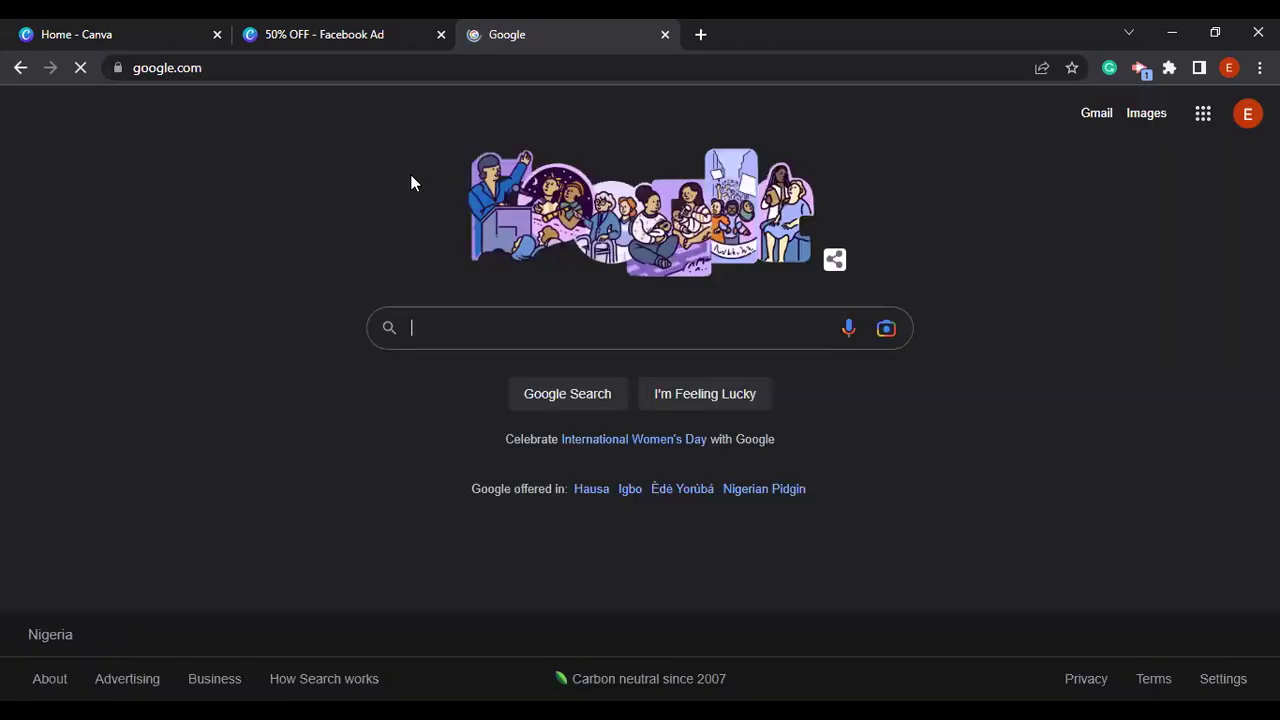
{"action": "left_click", "coordinate": [444, 328]}
{"action": "type", "text": "fem"}
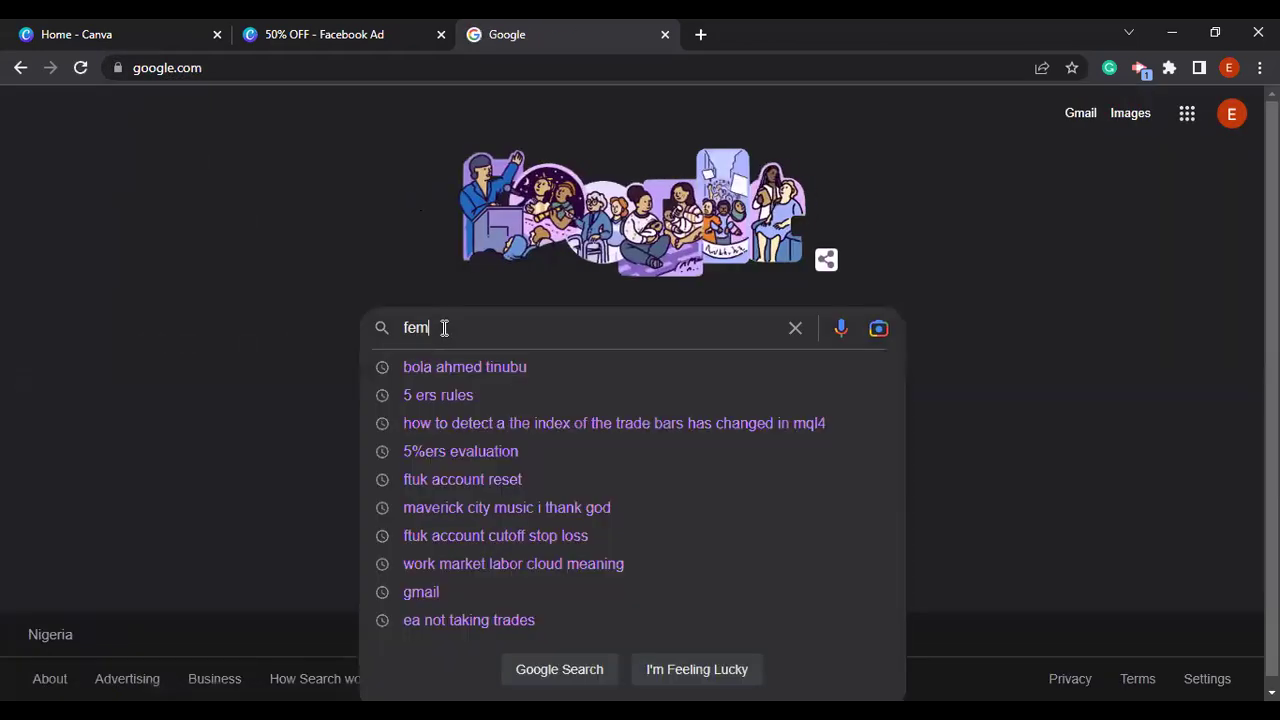
{"action": "type", "text": "ale l"}
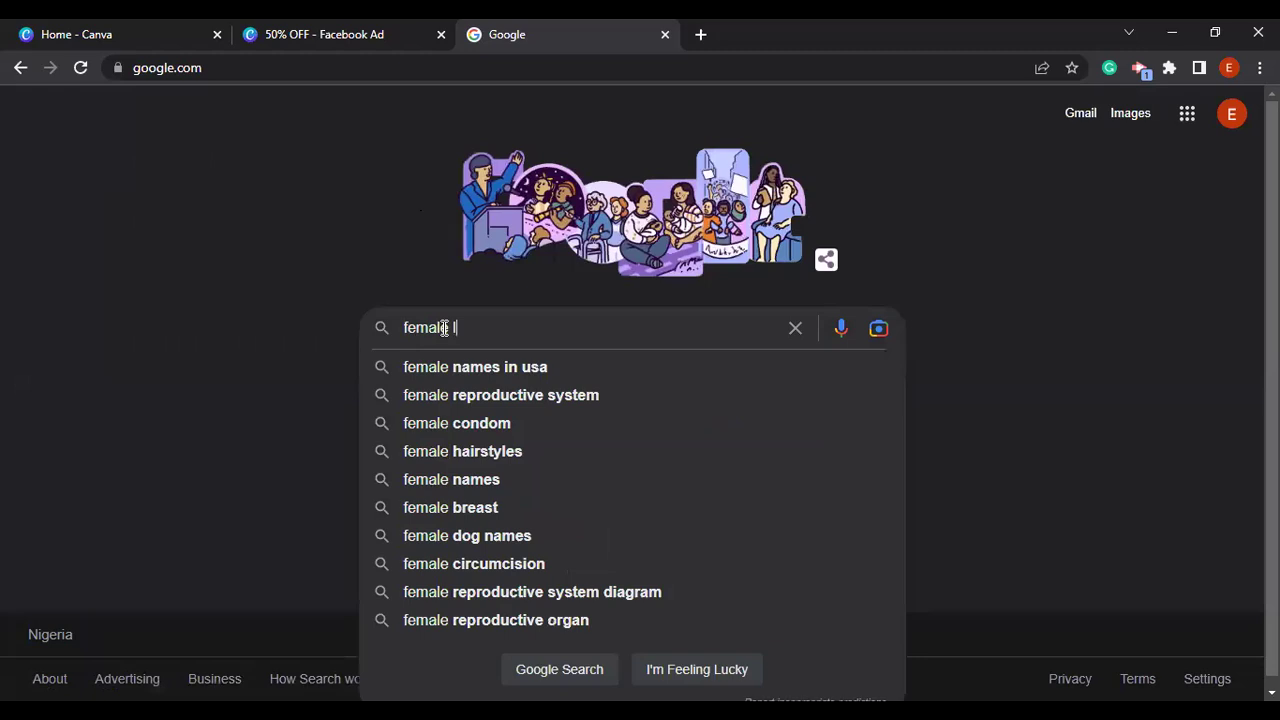
{"action": "type", "text": "eather bags"}
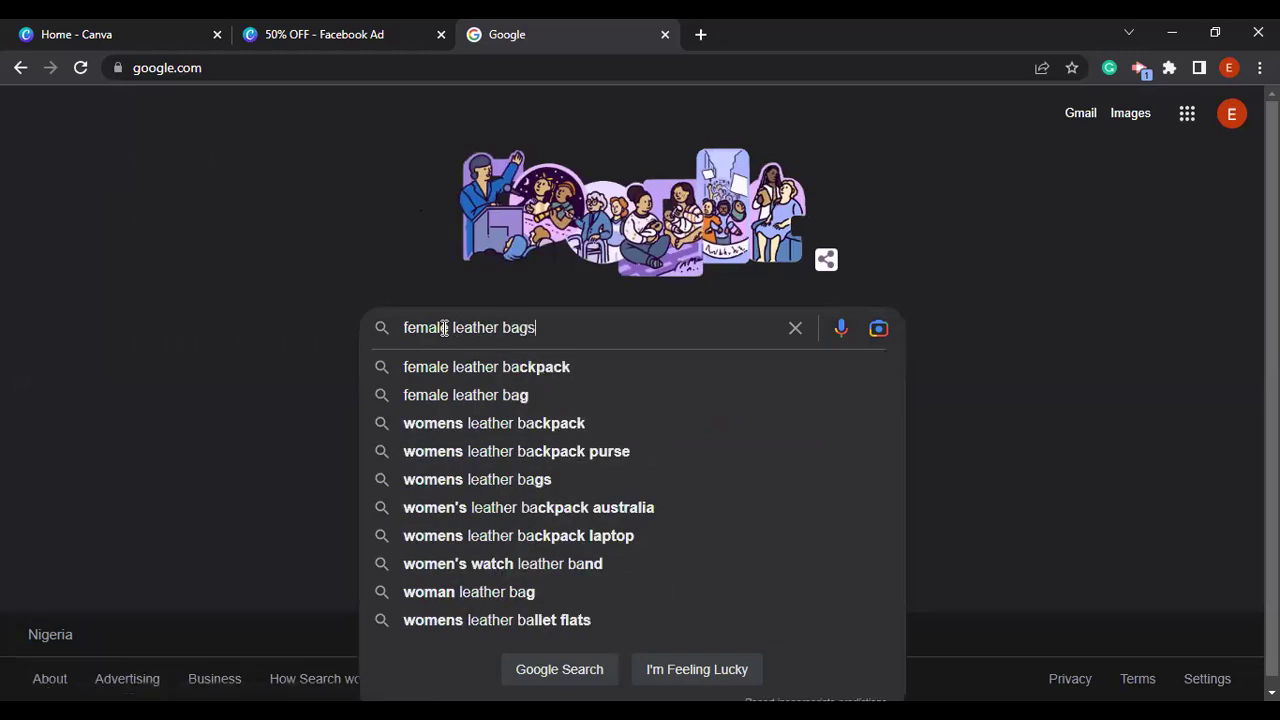
{"action": "key", "text": "Return"}
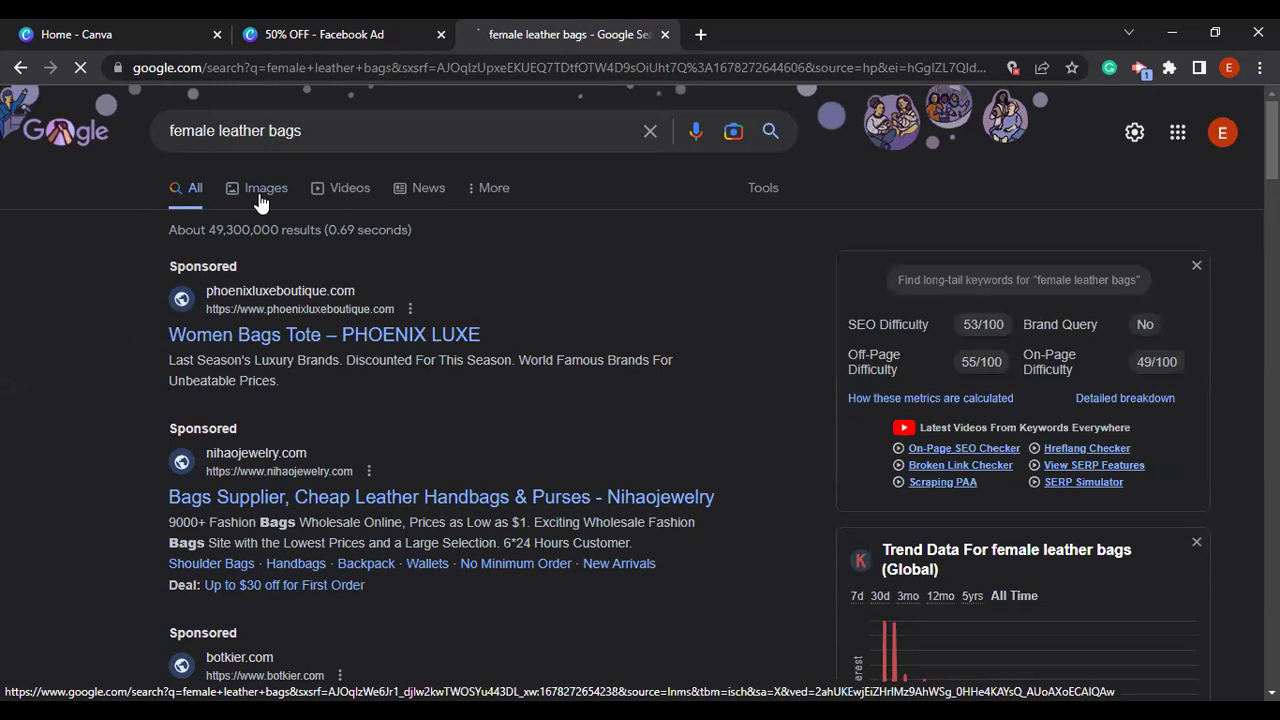
{"action": "left_click", "coordinate": [259, 200]}
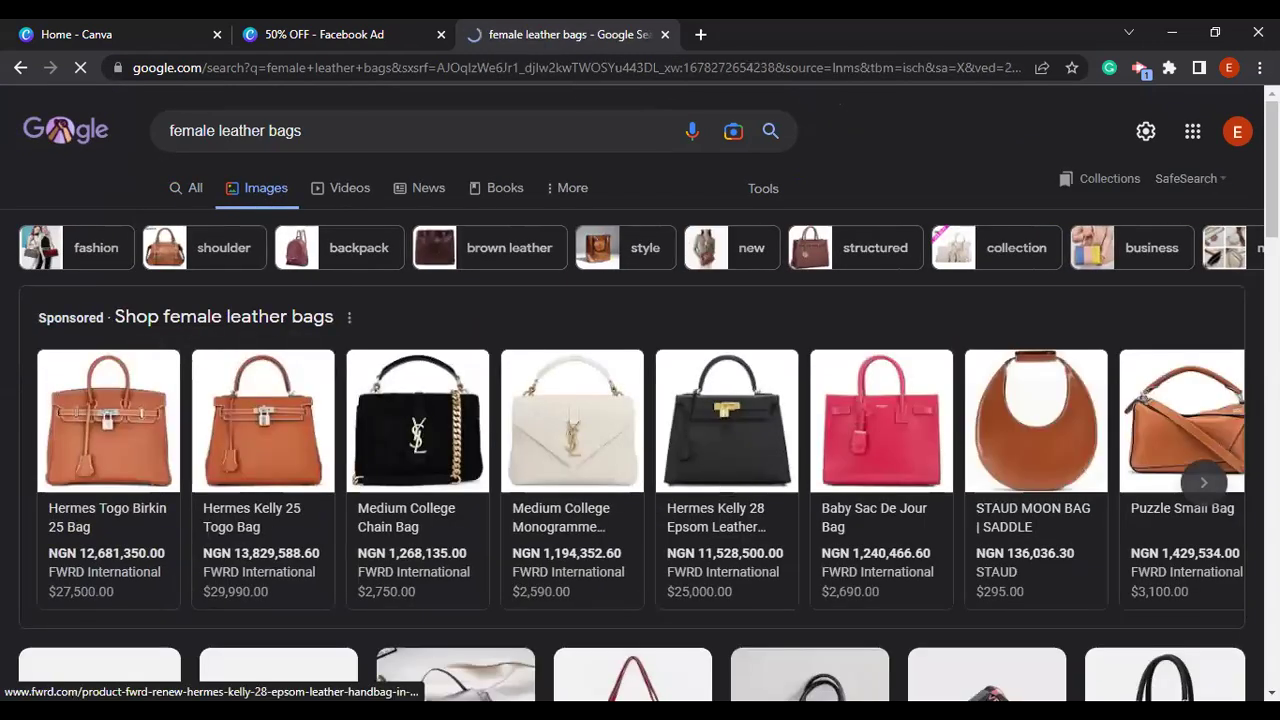
Save the Jumia Nigeria image of the brown women's tote bag set to Downloads as Female_Bag
{"action": "scroll", "coordinate": [640, 400], "scroll_direction": "down", "scroll_amount": 1}
{"action": "scroll", "coordinate": [640, 400], "scroll_direction": "down", "scroll_amount": 3}
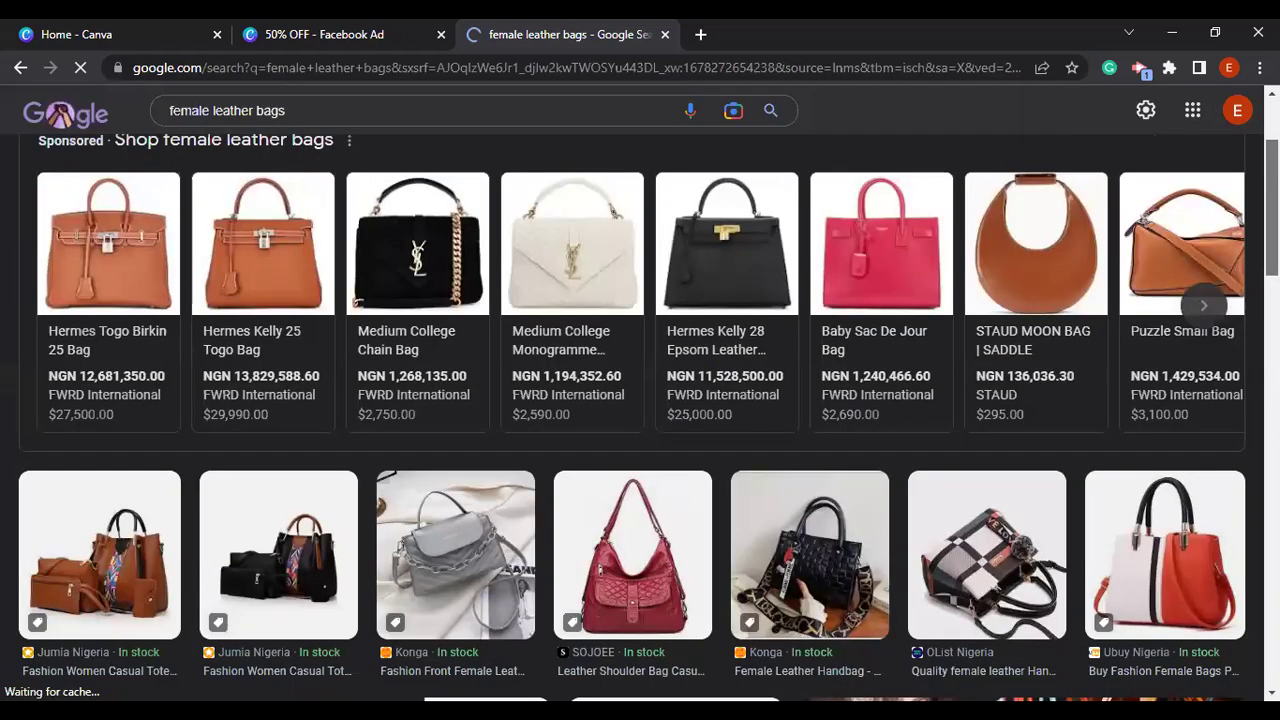
{"action": "scroll", "coordinate": [640, 400], "scroll_direction": "down", "scroll_amount": 1}
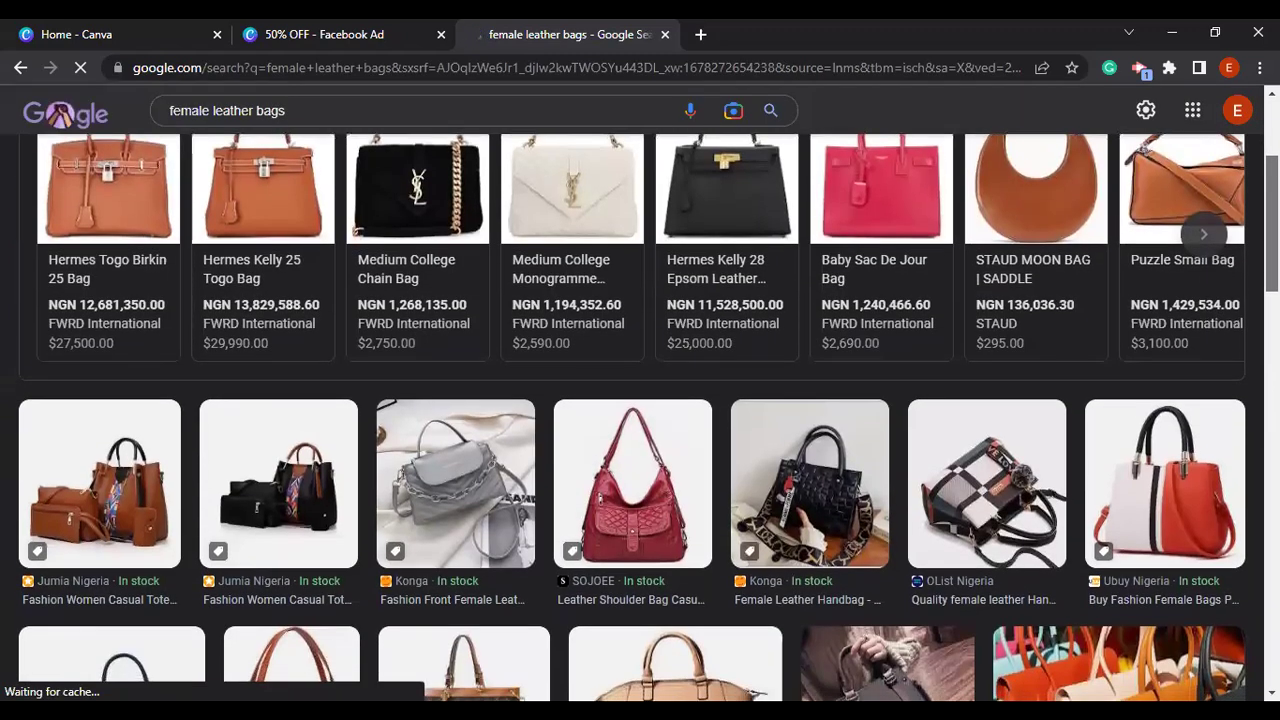
{"action": "scroll", "coordinate": [640, 400], "scroll_direction": "down", "scroll_amount": 2}
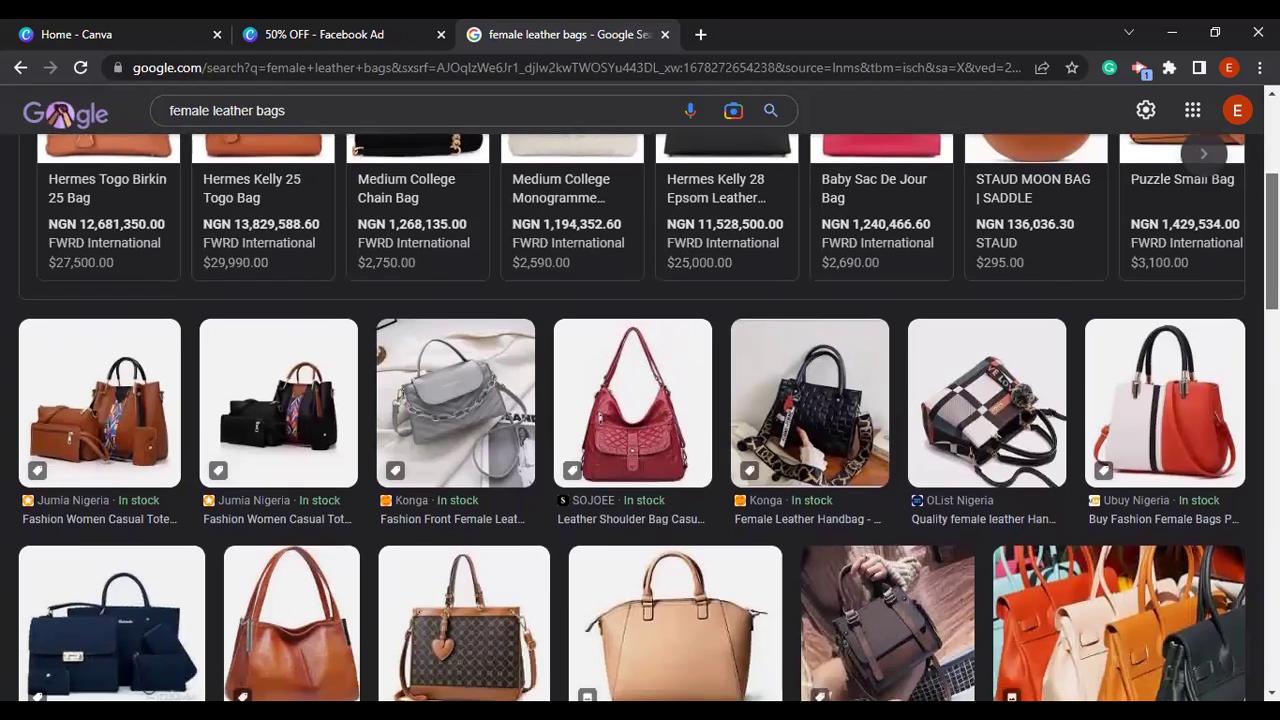
{"action": "scroll", "coordinate": [148, 378], "scroll_direction": "down", "scroll_amount": 1}
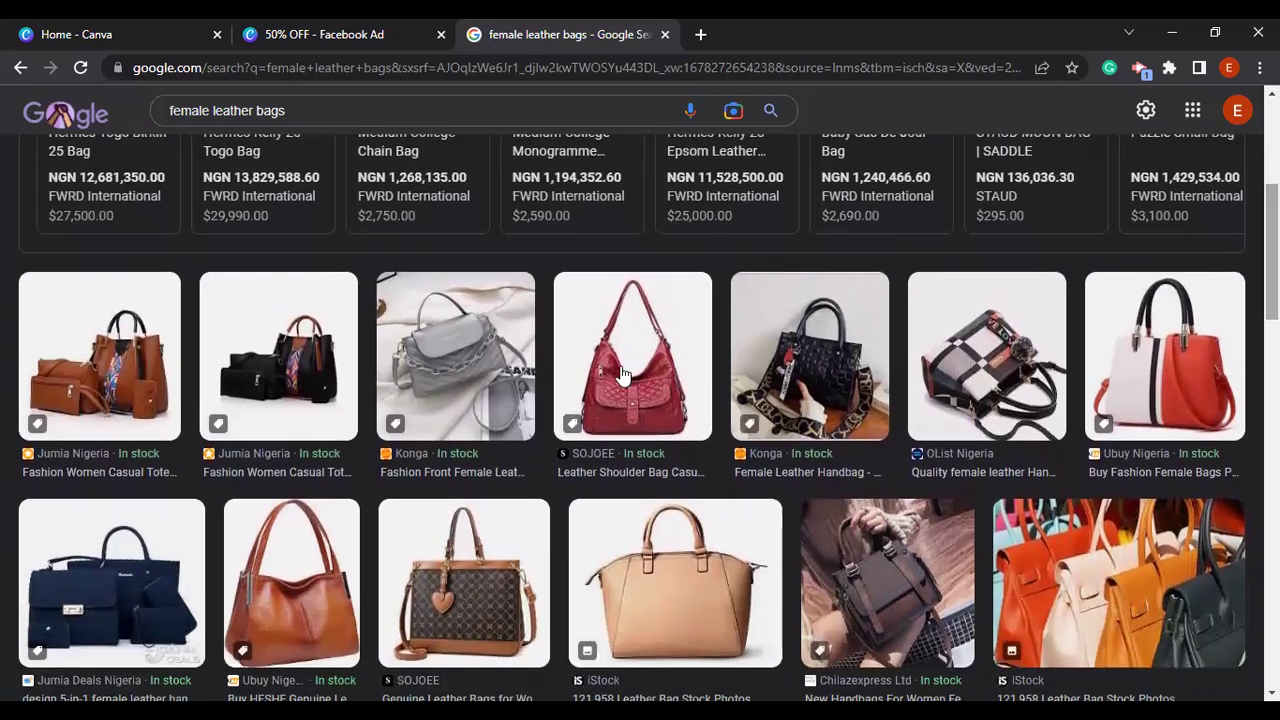
{"action": "left_click", "coordinate": [150, 378]}
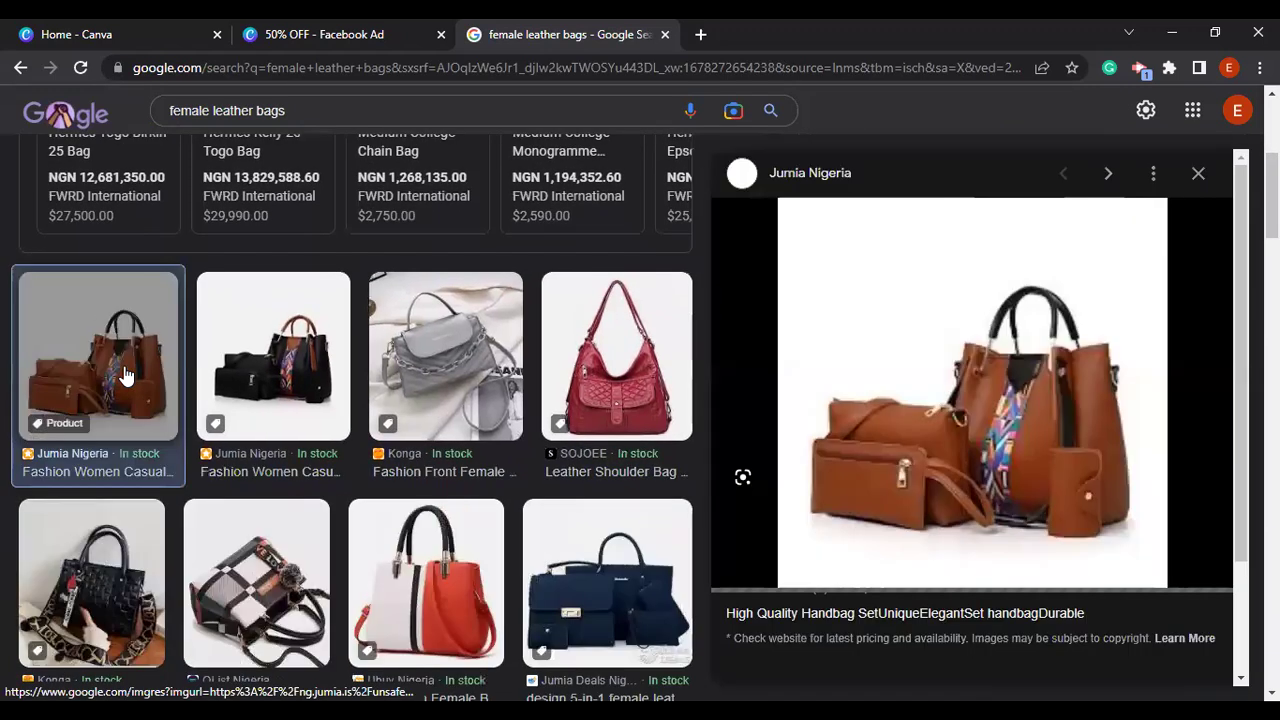
{"action": "right_click", "coordinate": [1002, 368]}
{"action": "left_click", "coordinate": [1076, 566]}
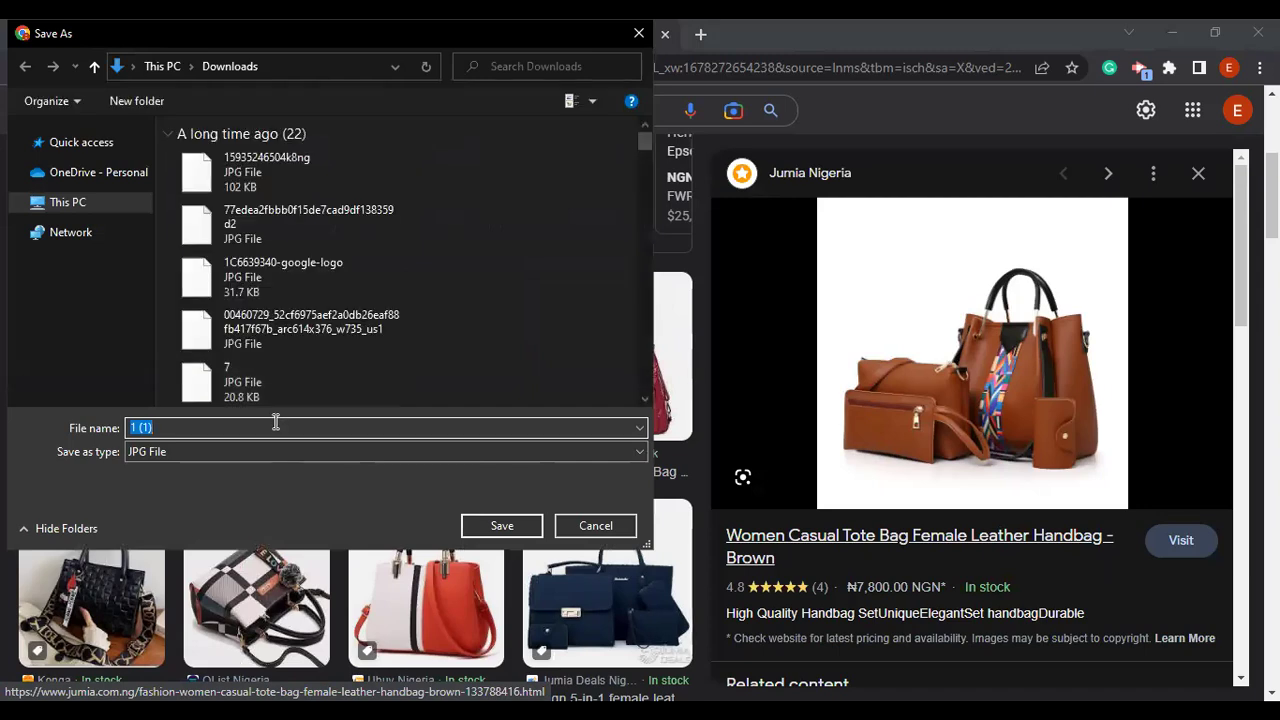
{"action": "type", "text": "Female_Bag"}
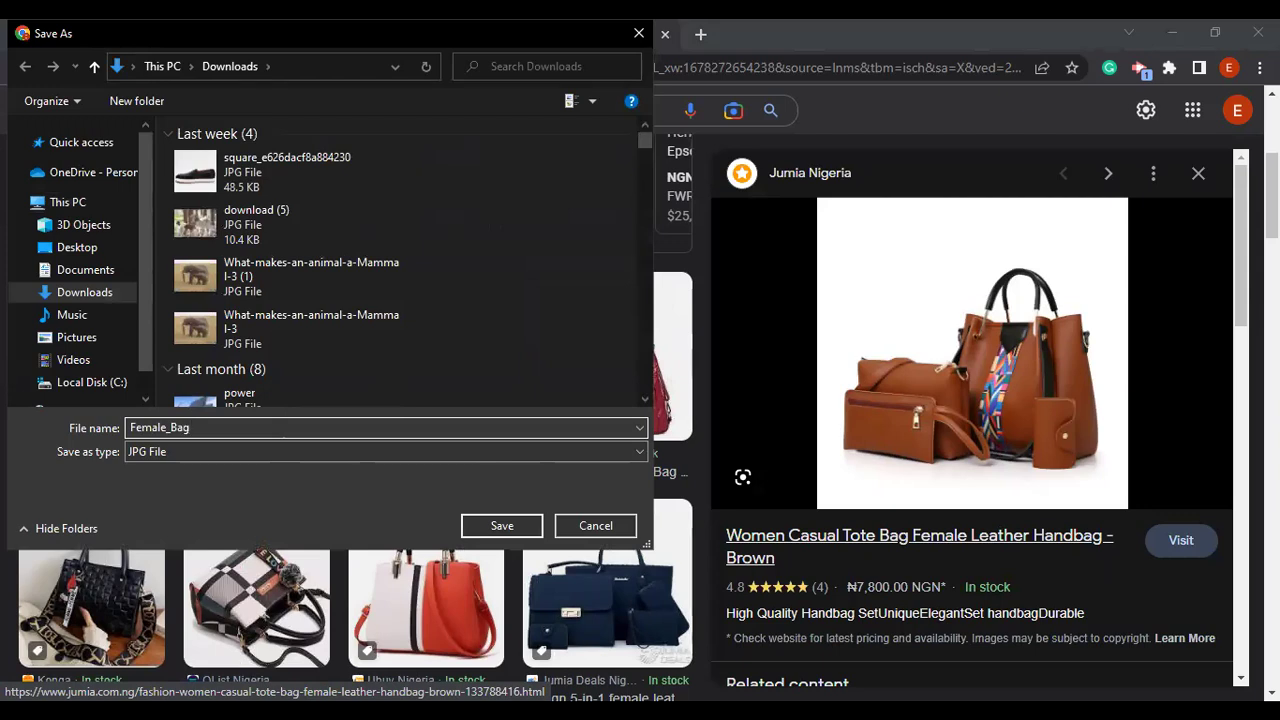
{"action": "left_click", "coordinate": [493, 530]}
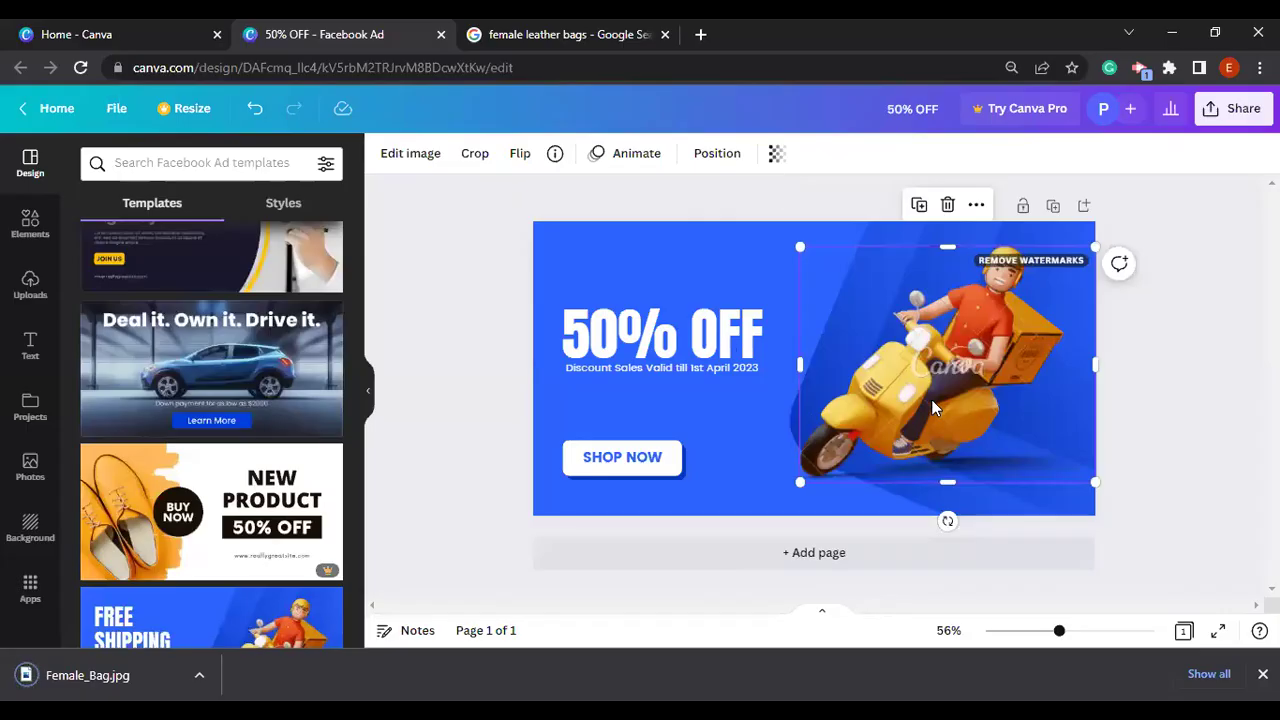
Back in the Canva ad, delete the scooter image and upload Female_Bag.jpg from the Downloads folder
{"action": "key", "text": "Delete"}
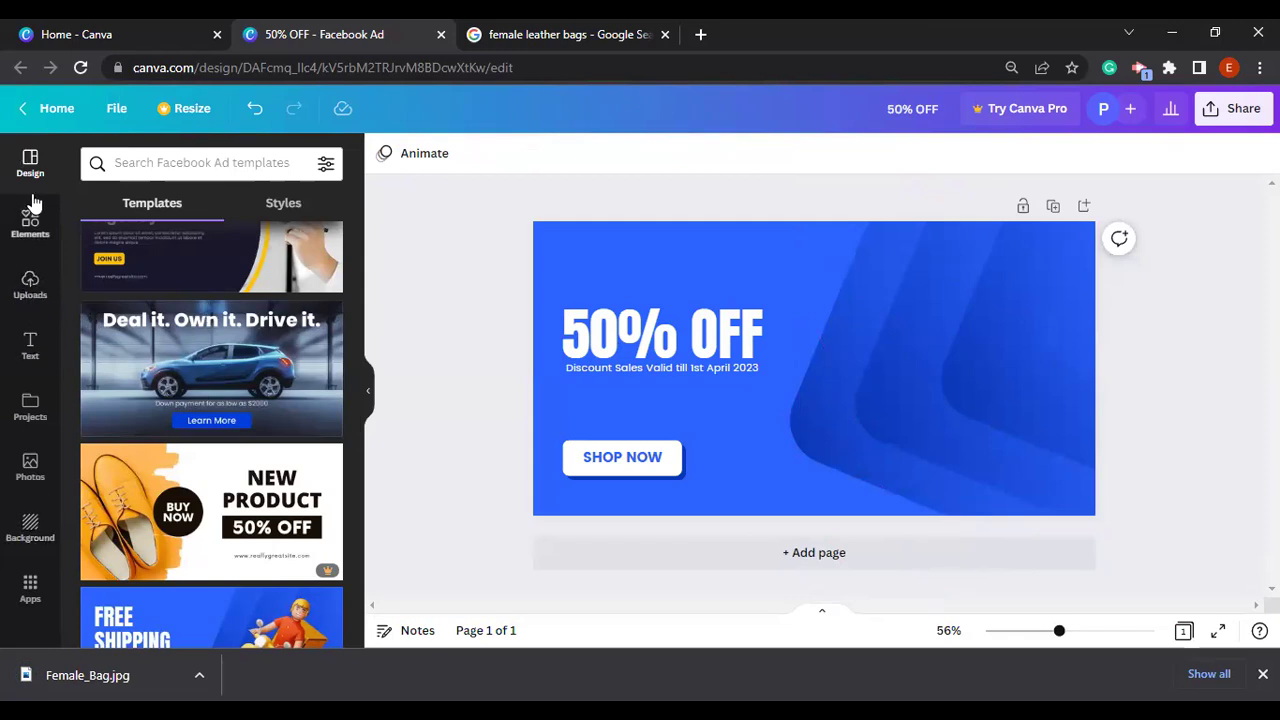
{"action": "left_click", "coordinate": [30, 287]}
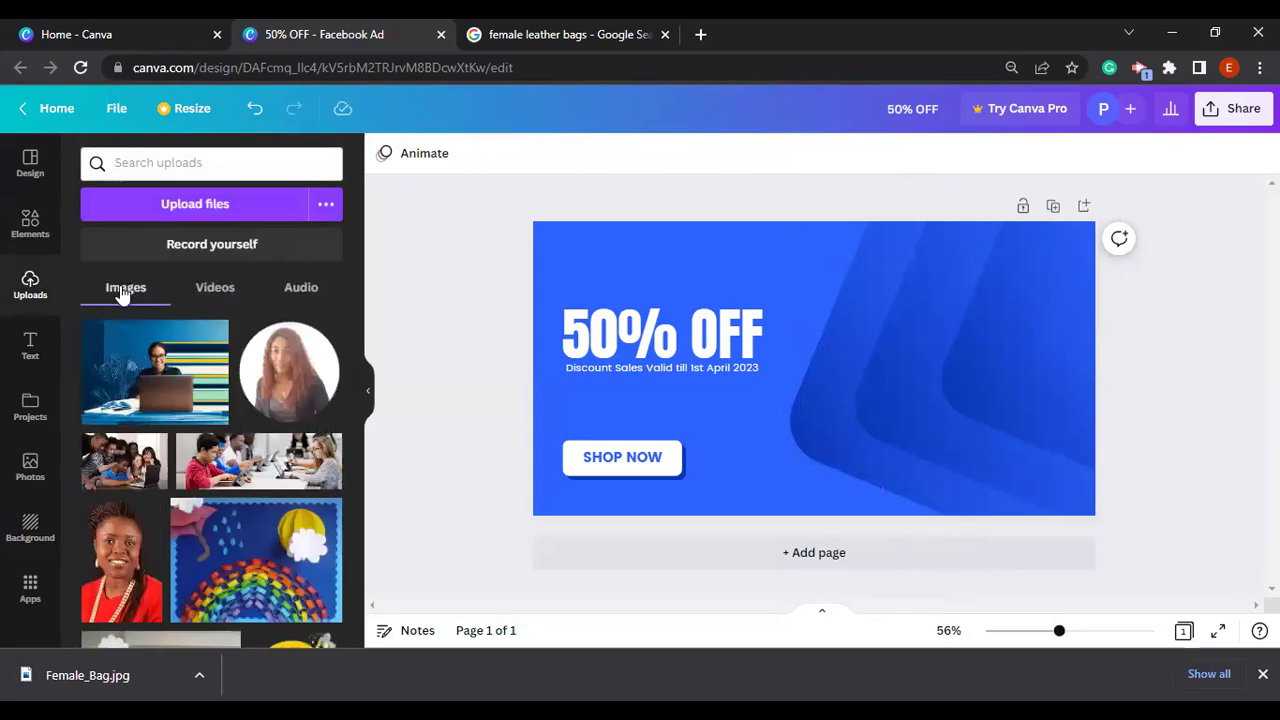
{"action": "left_click", "coordinate": [187, 206]}
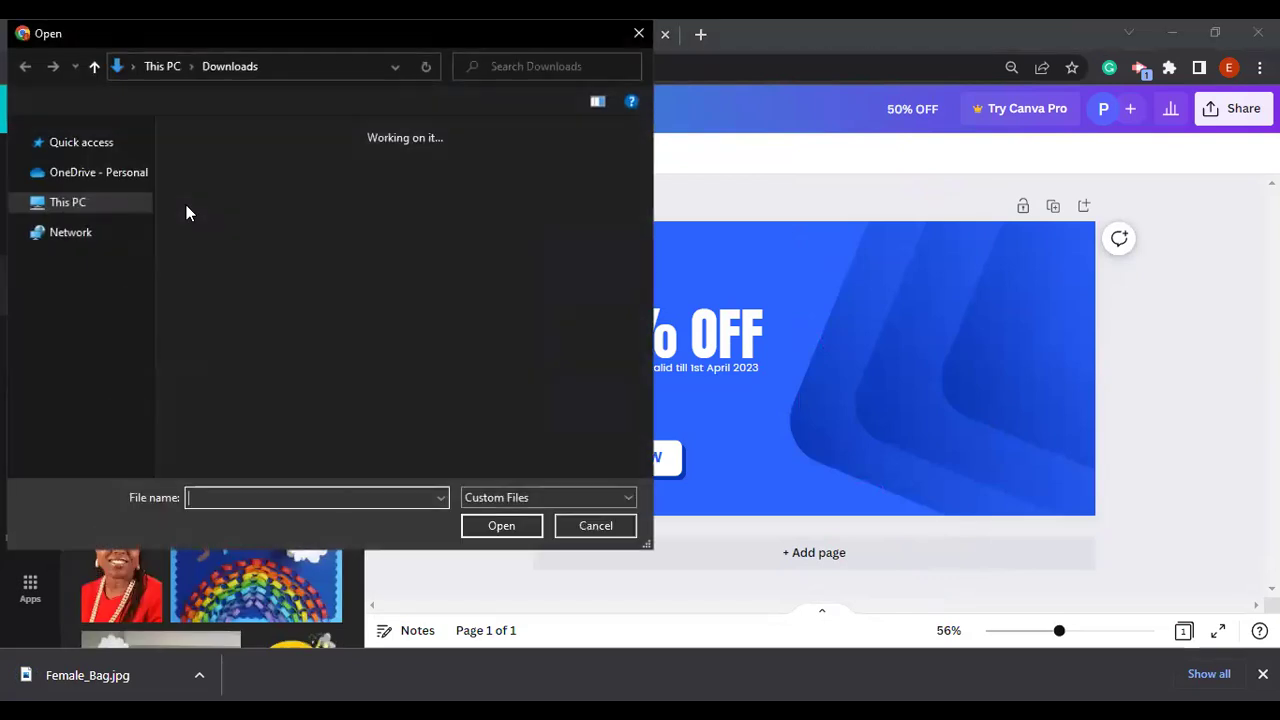
{"action": "double_click", "coordinate": [227, 172]}
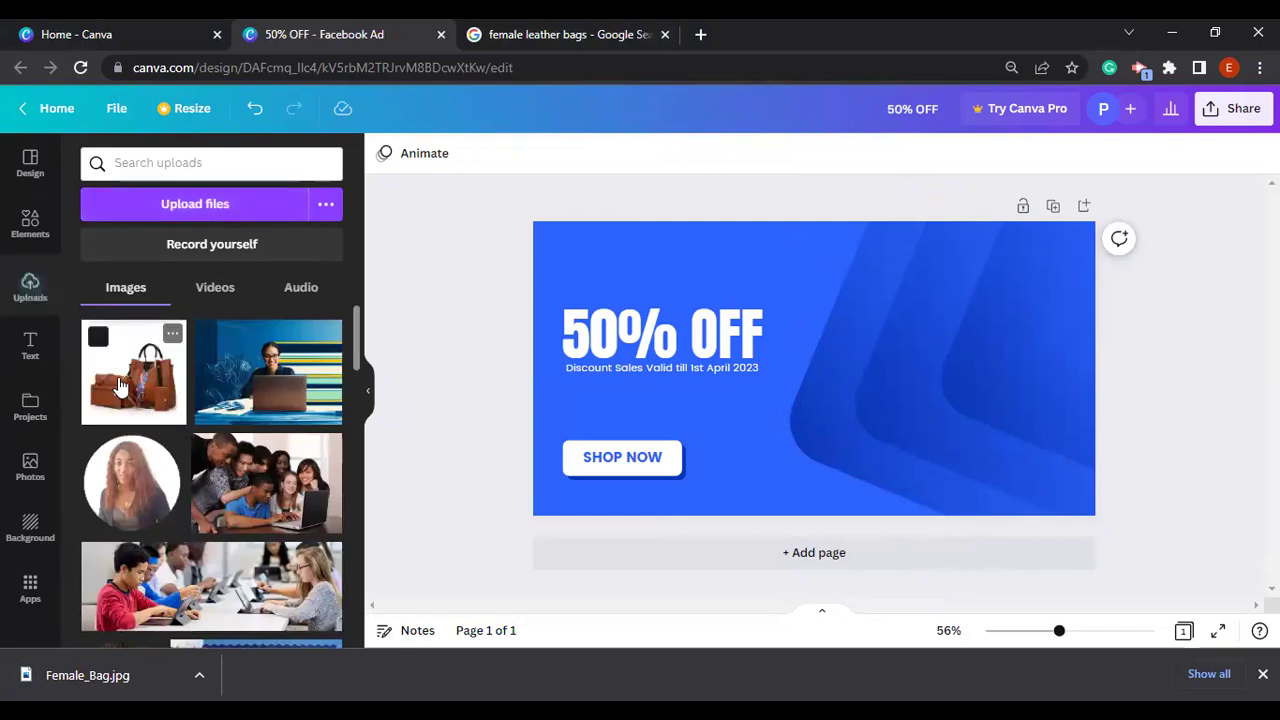
Add the uploaded bag image to the ad and move it to the right side of the design
{"action": "left_click_drag", "start_coordinate": [120, 386], "coordinate": [105, 420]}
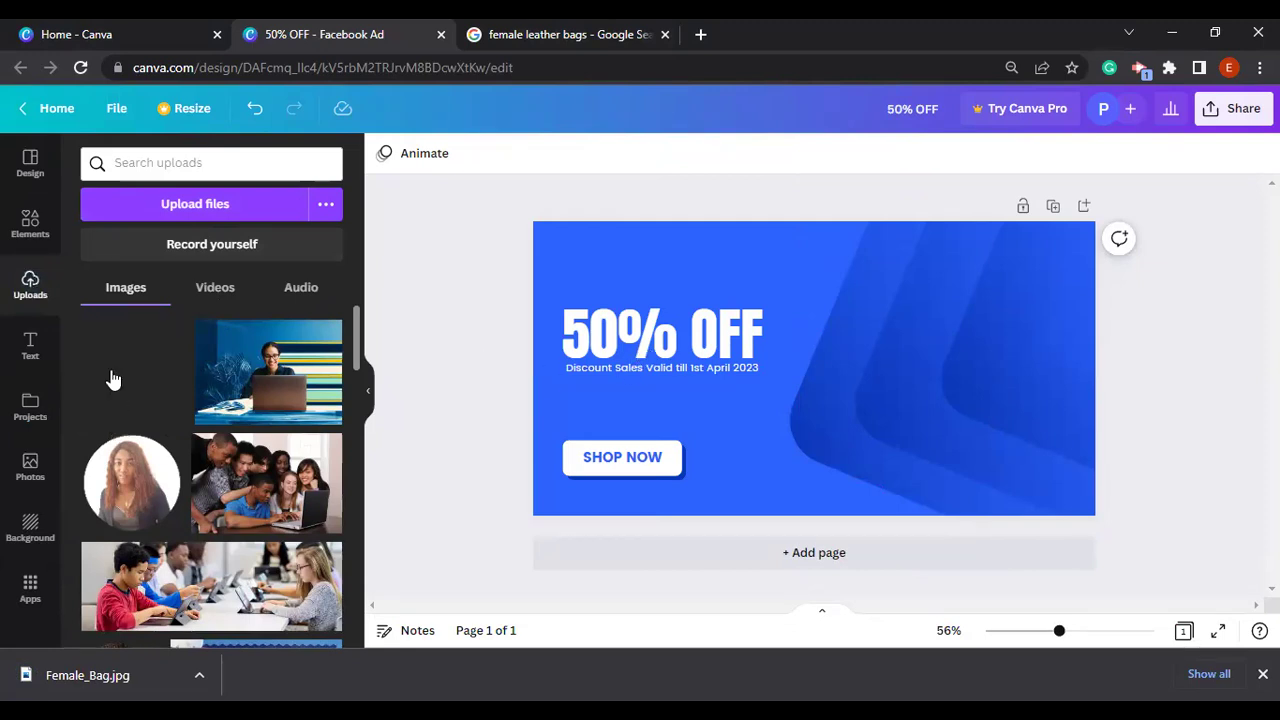
{"action": "left_click", "coordinate": [113, 380]}
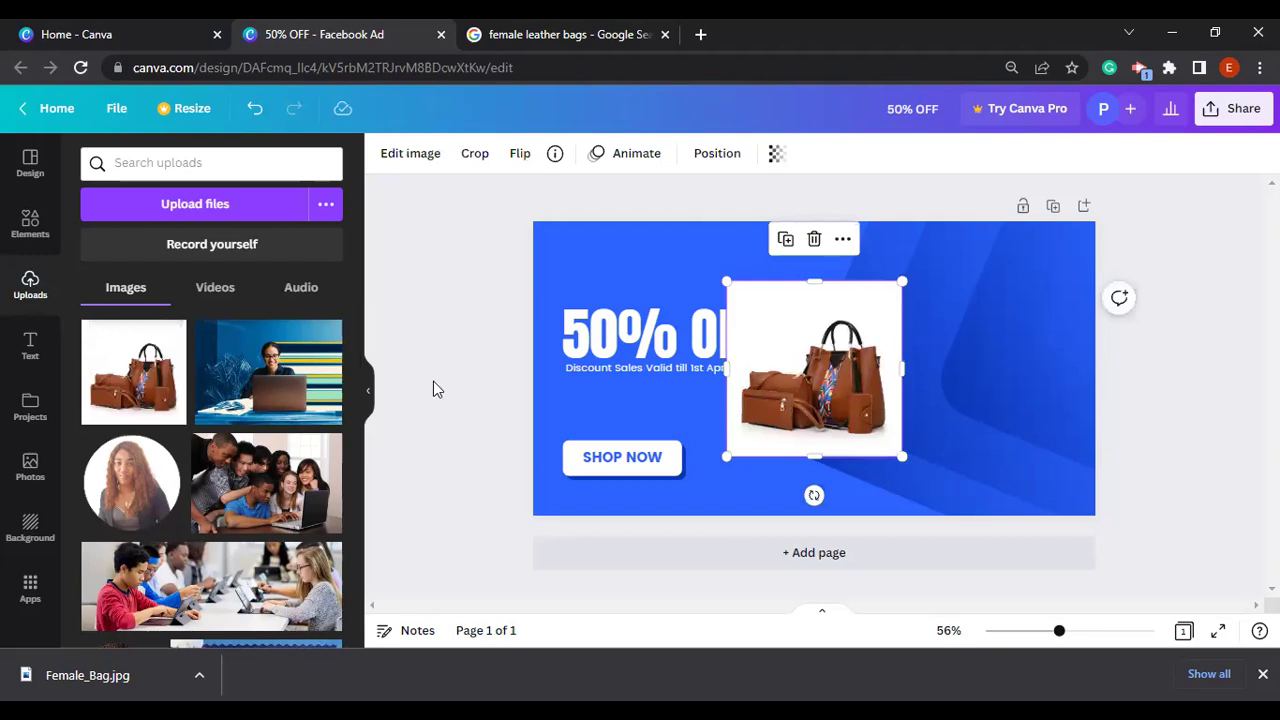
{"action": "left_click_drag", "start_coordinate": [777, 395], "coordinate": [930, 380]}
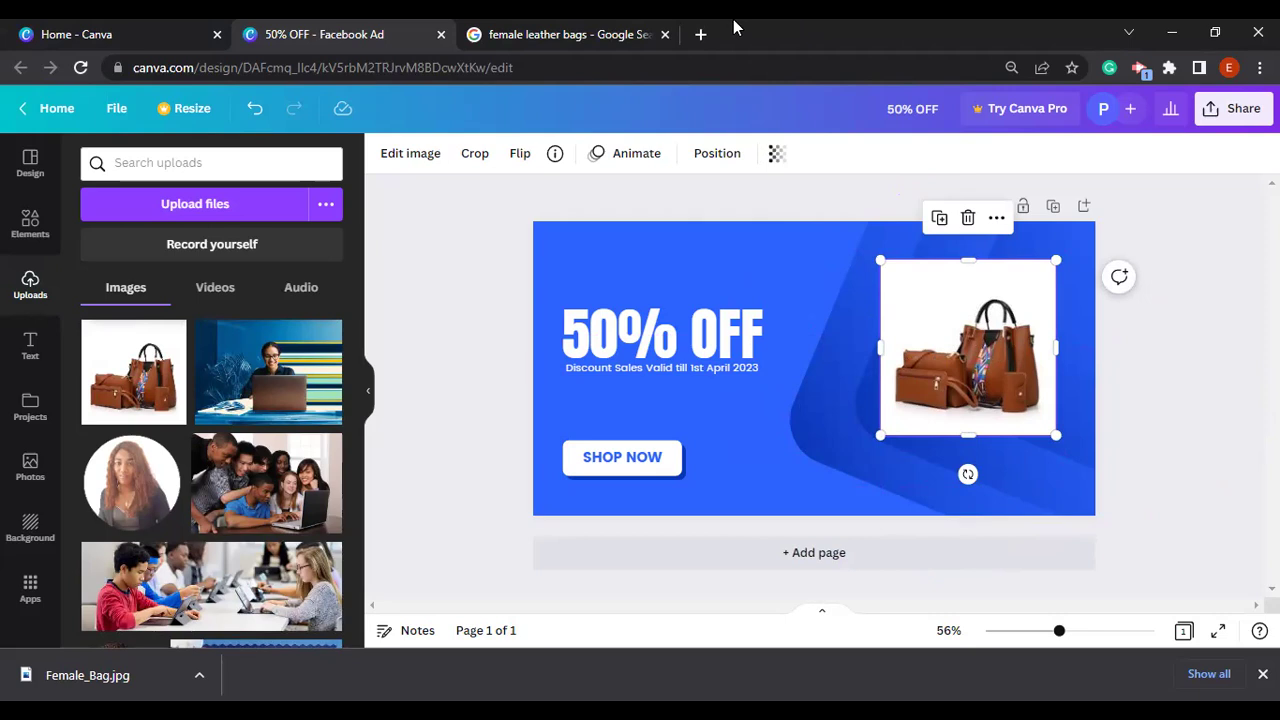
Switch to the Google image search tab and open remove.bg there
{"action": "key", "text": "ctrl+Tab"}
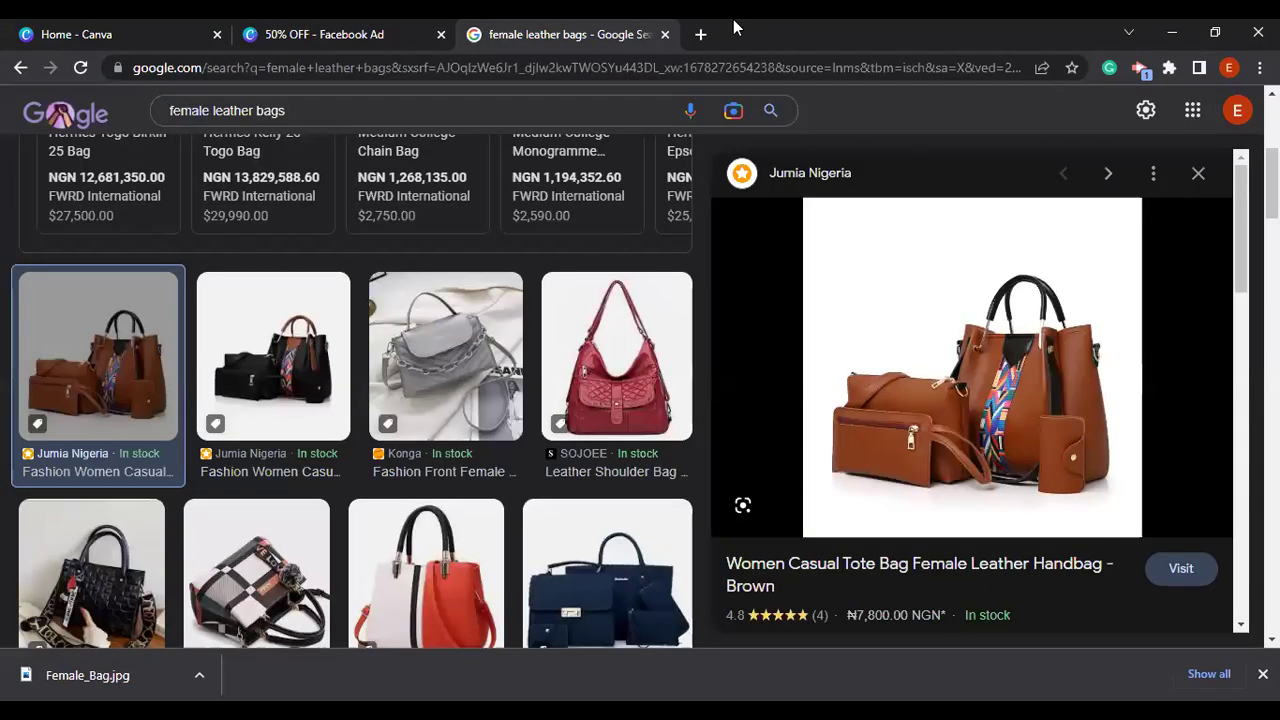
{"action": "key", "text": "ctrl+l"}
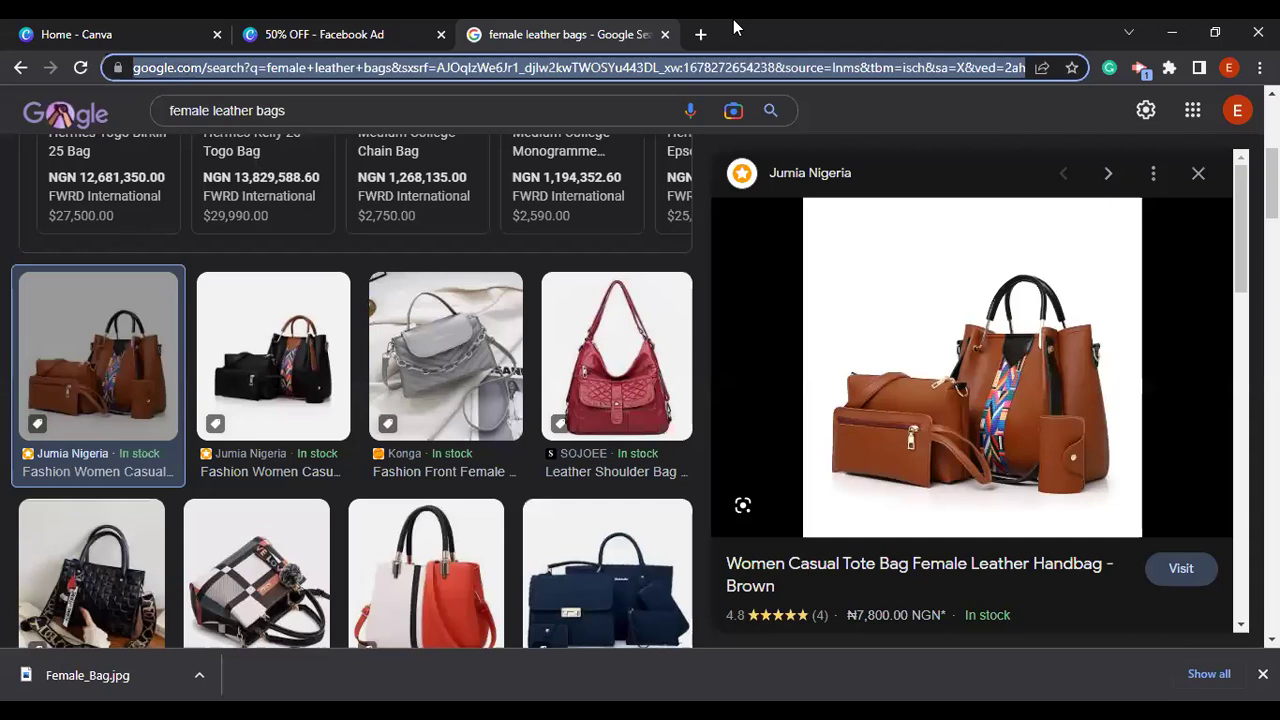
{"action": "type", "text": "remoe"}
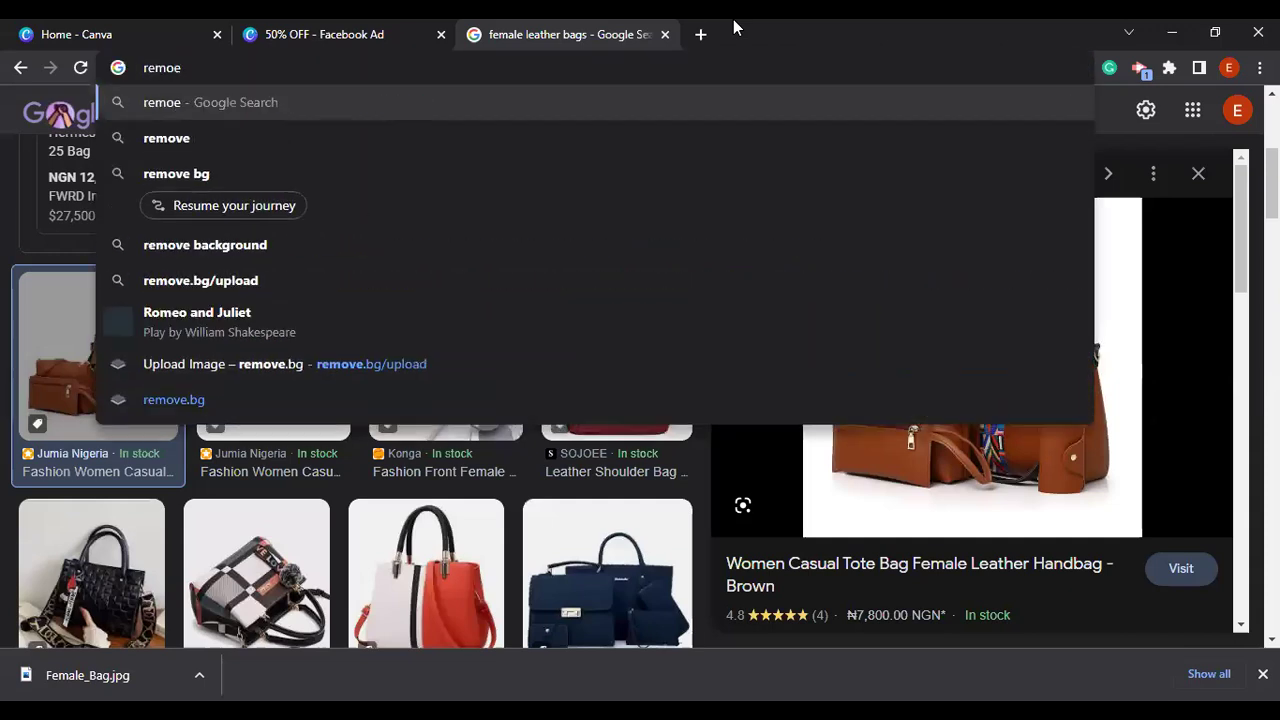
{"action": "key", "text": "BackSpace"}
{"action": "type", "text": "ve.bg"}
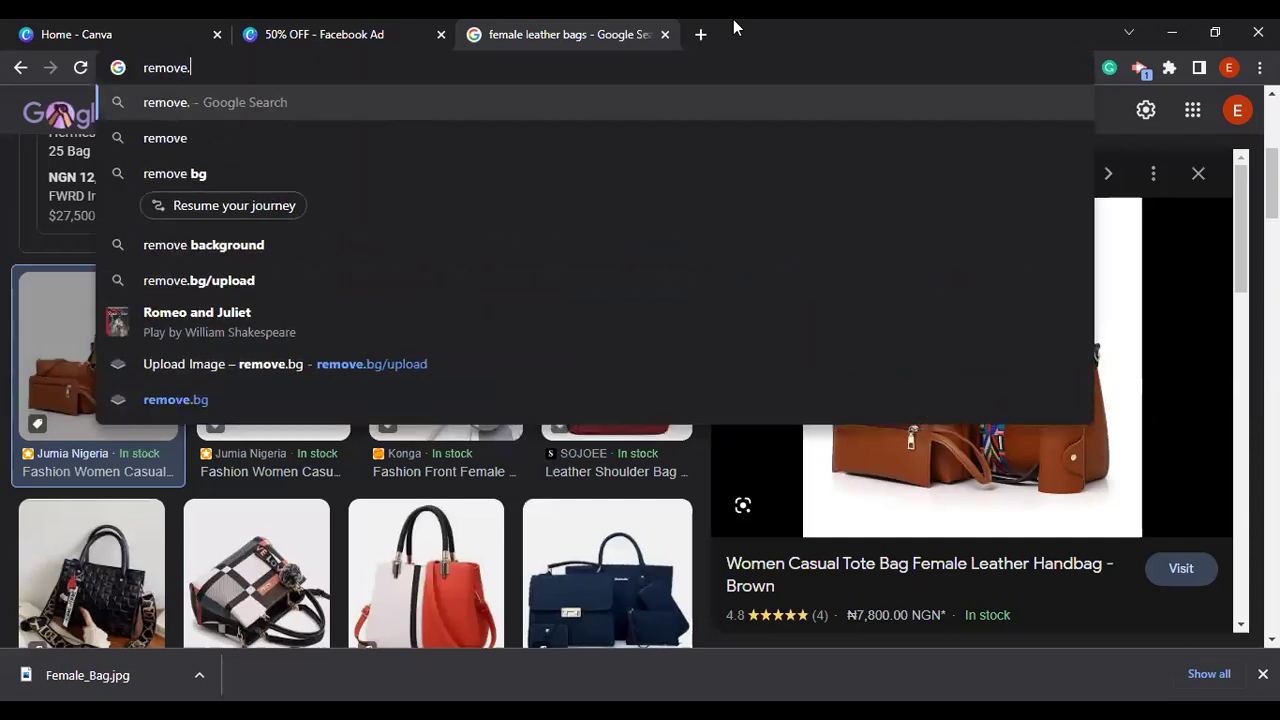
{"action": "key", "text": "Right"}
{"action": "key", "text": "BackSpace"}
{"action": "key", "text": "BackSpace"}
{"action": "key", "text": "BackSpace"}
{"action": "key", "text": "BackSpace"}
{"action": "key", "text": "BackSpace"}
{"action": "key", "text": "BackSpace"}
{"action": "key", "text": "BackSpace"}
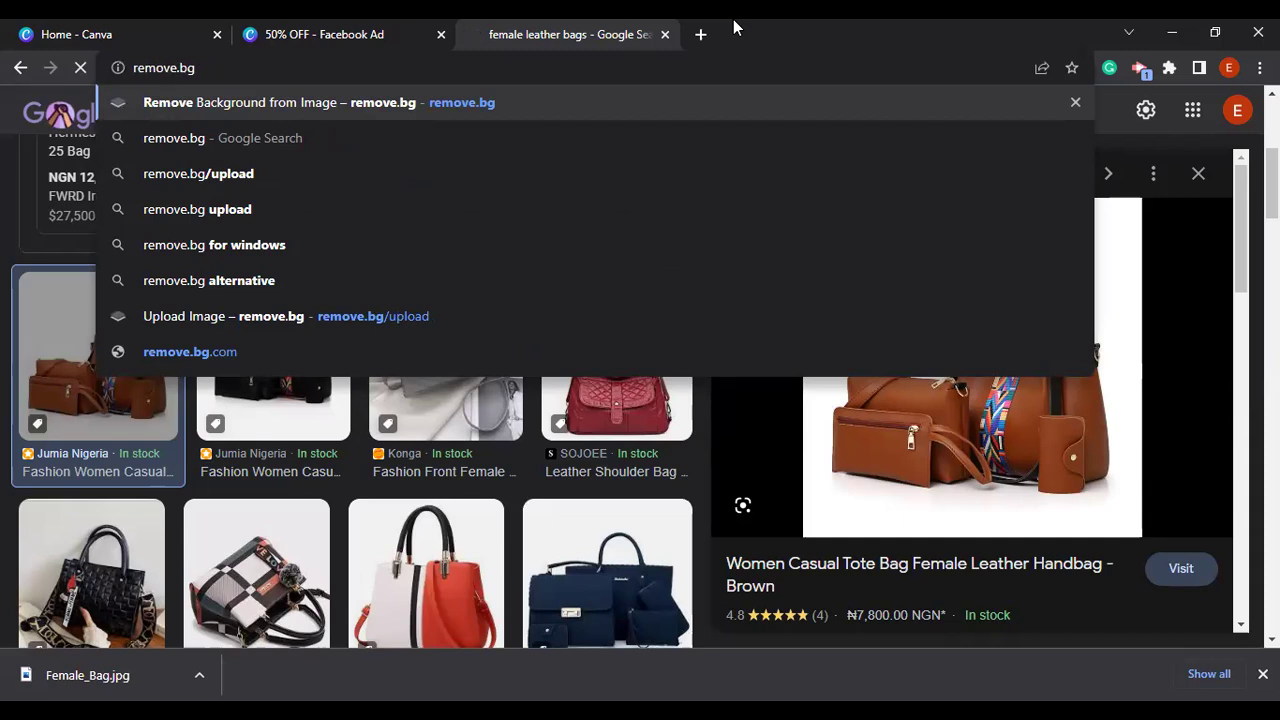
{"action": "key", "text": "Return"}
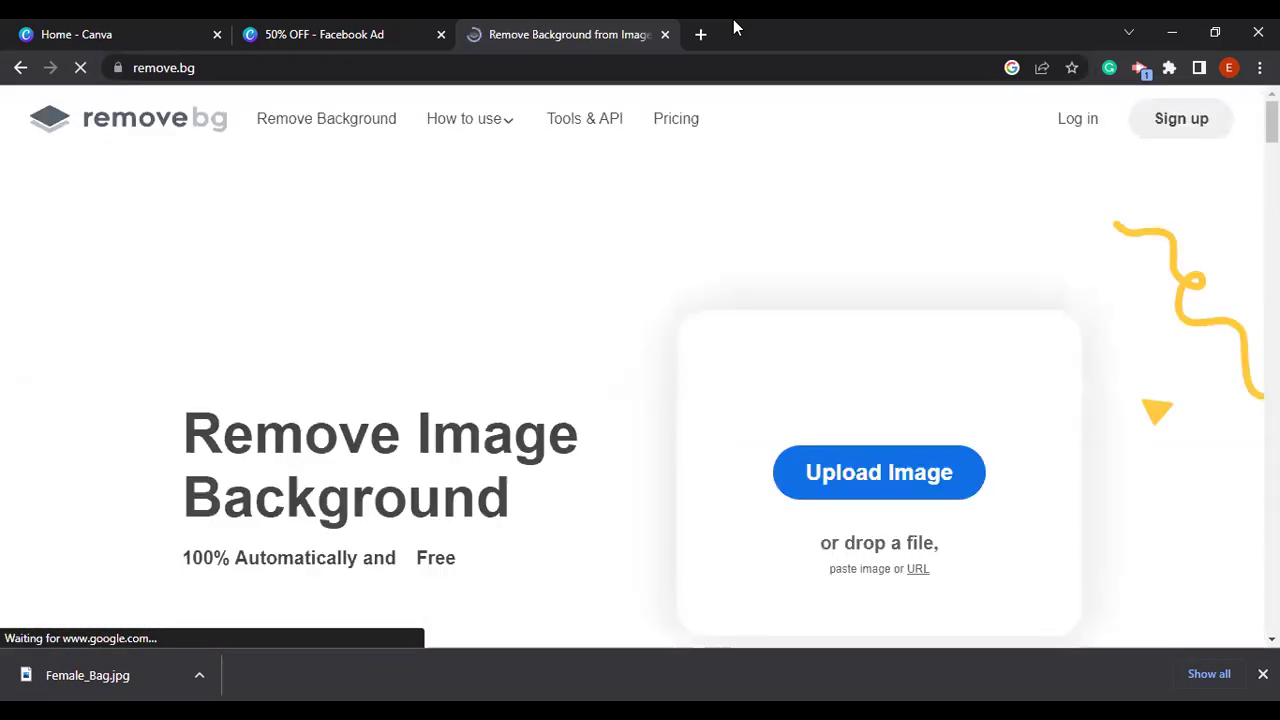
Upload the Female_Bag image from the Downloads folder to remove.bg for background removal
{"action": "left_click", "coordinate": [894, 472]}
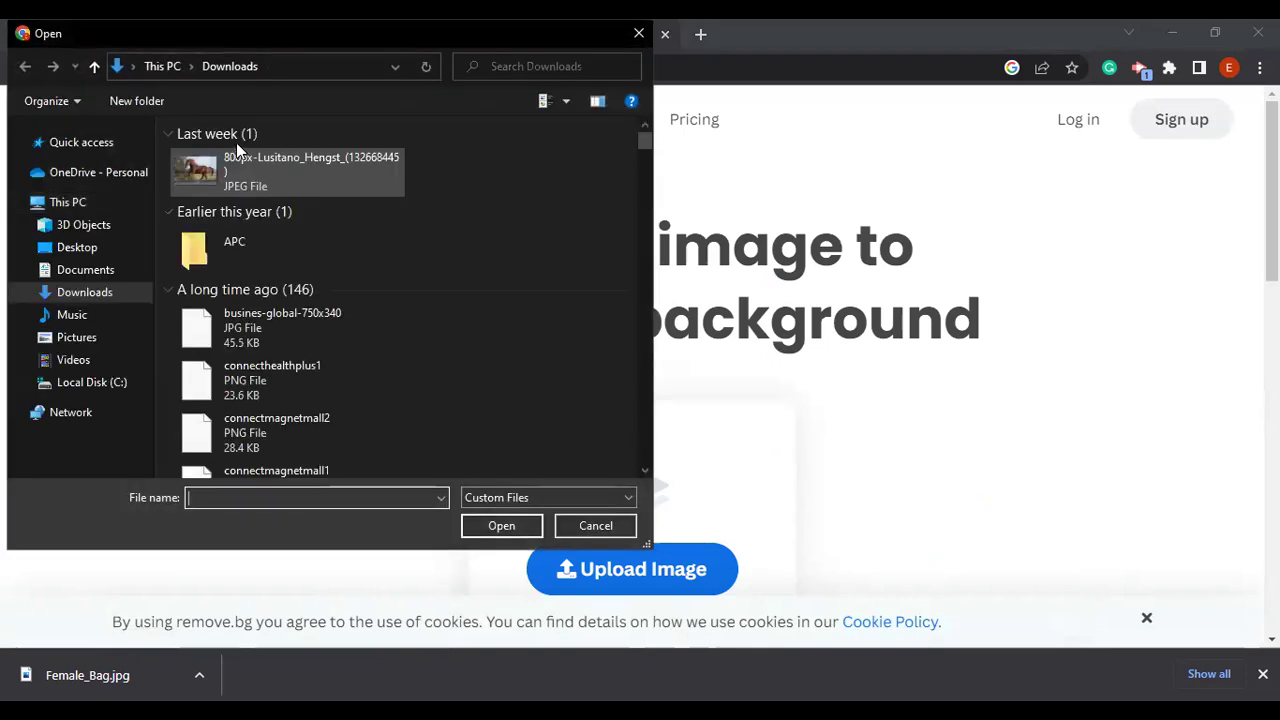
{"action": "left_click", "coordinate": [208, 177]}
{"action": "double_click", "coordinate": [208, 177]}
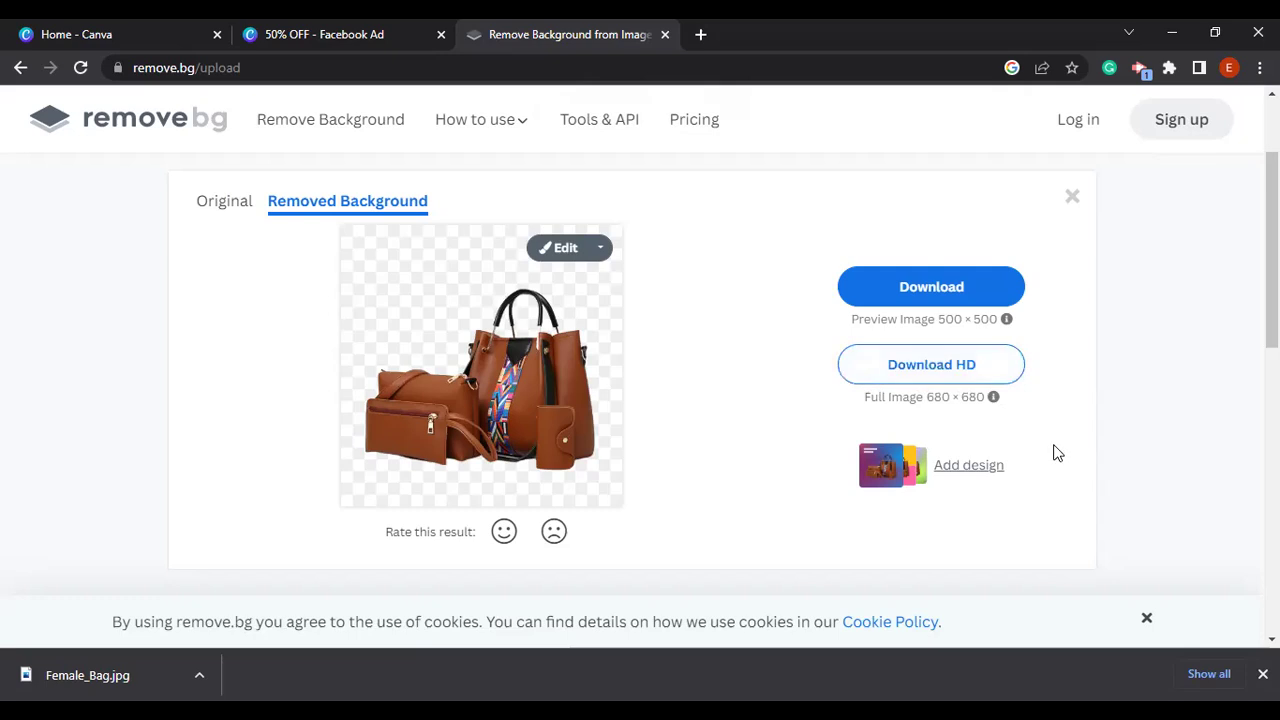
Check the quality offered by both download sizes and download the 500 × 500 preview of the background-free bag
{"action": "mouse_move", "coordinate": [994, 400]}
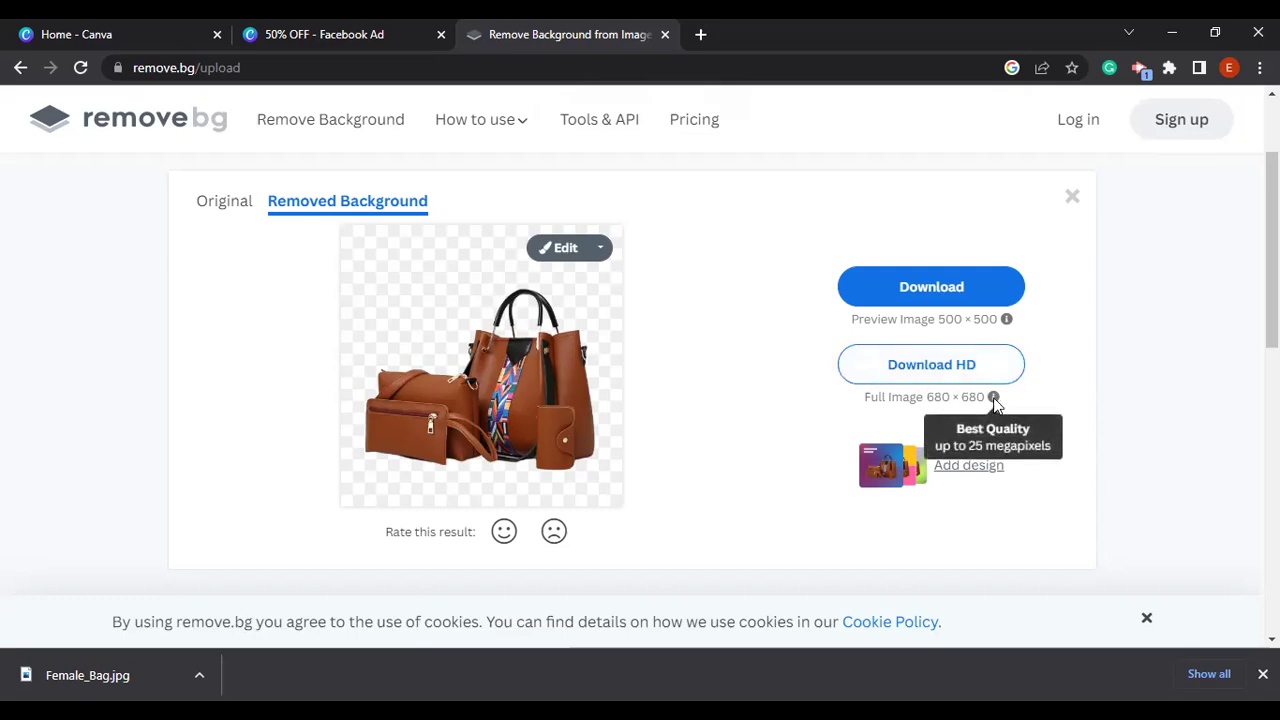
{"action": "mouse_move", "coordinate": [1007, 323]}
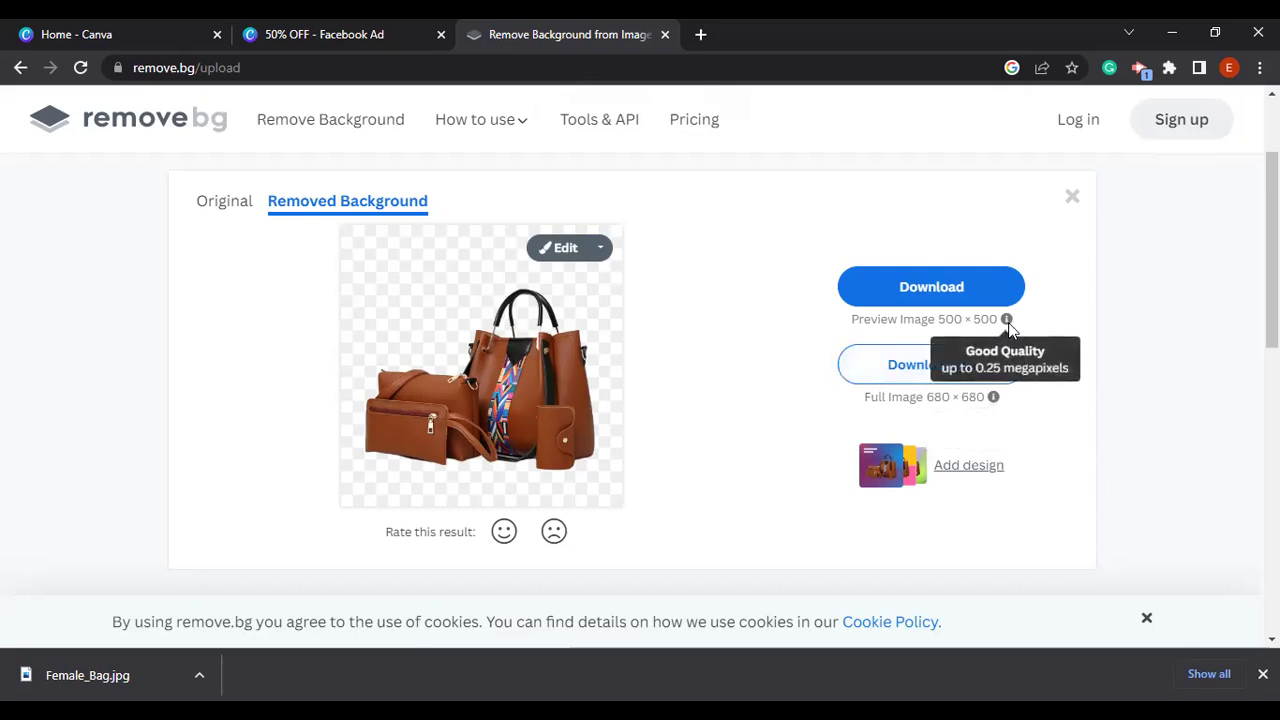
{"action": "left_click", "coordinate": [907, 287]}
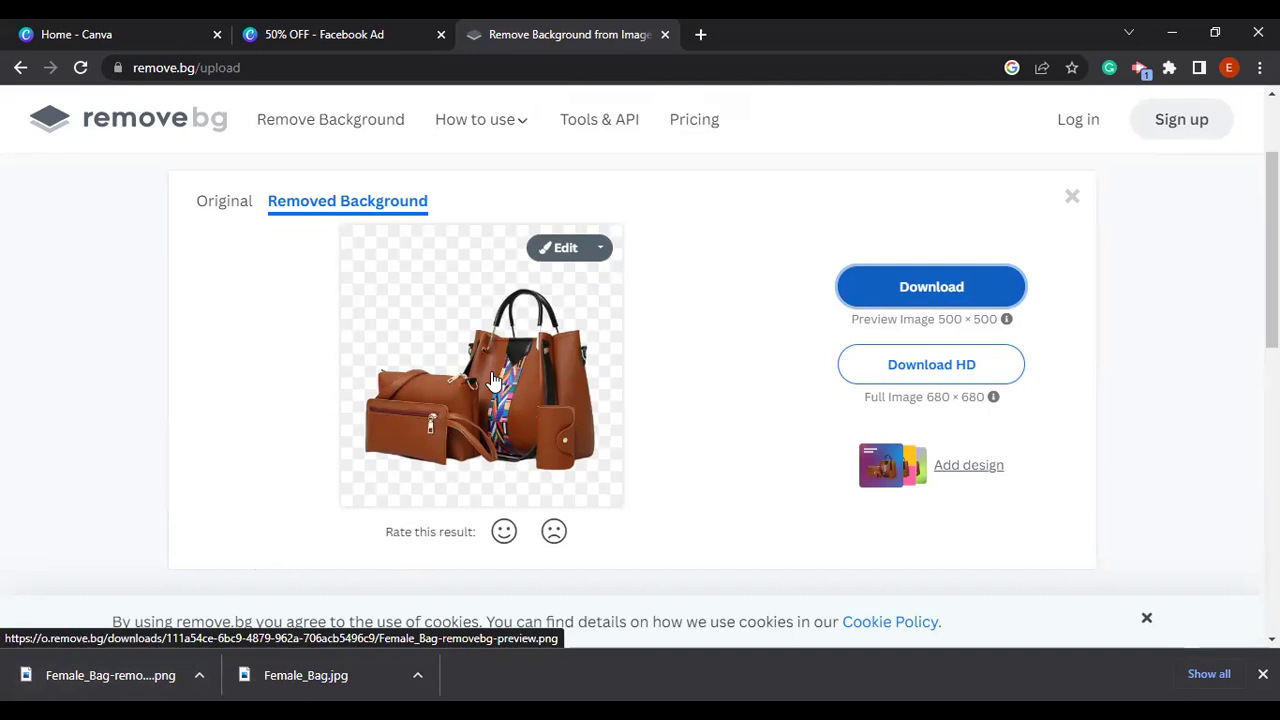
Return to the 50% OFF Facebook ad in Canva and delete the bag image with the white background
{"action": "right_click", "coordinate": [334, 34]}
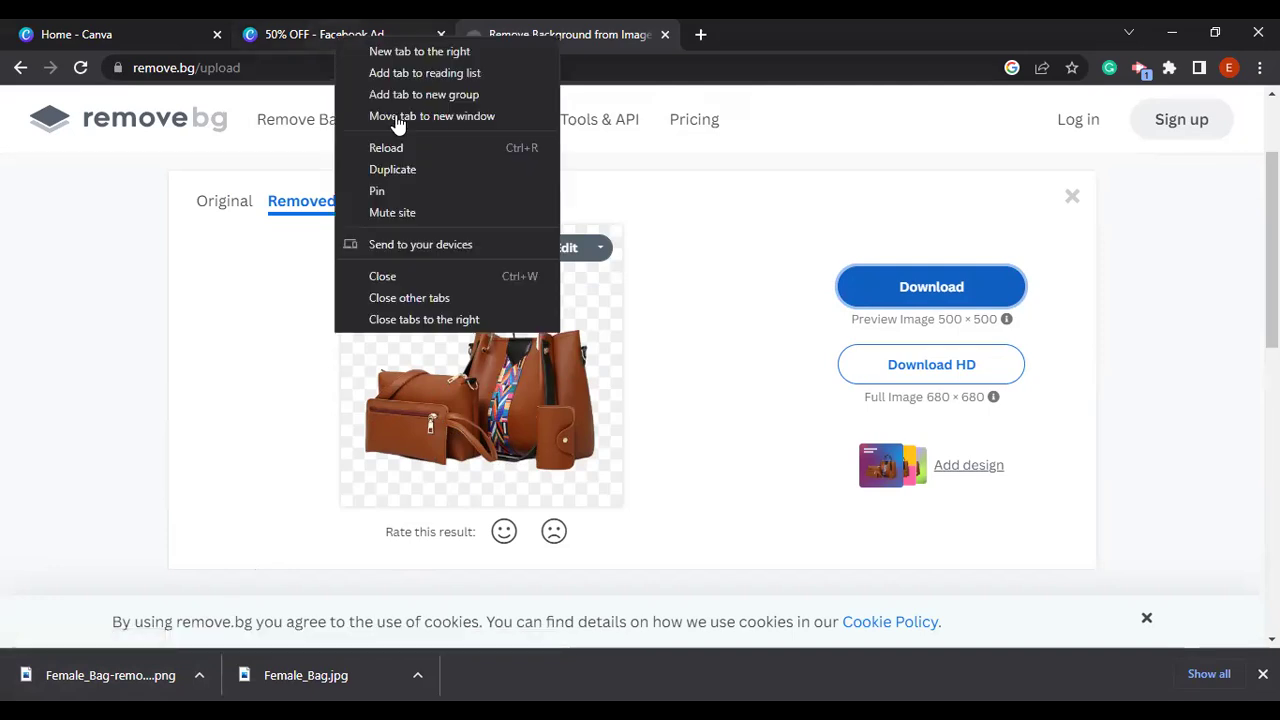
{"action": "left_click", "coordinate": [328, 34]}
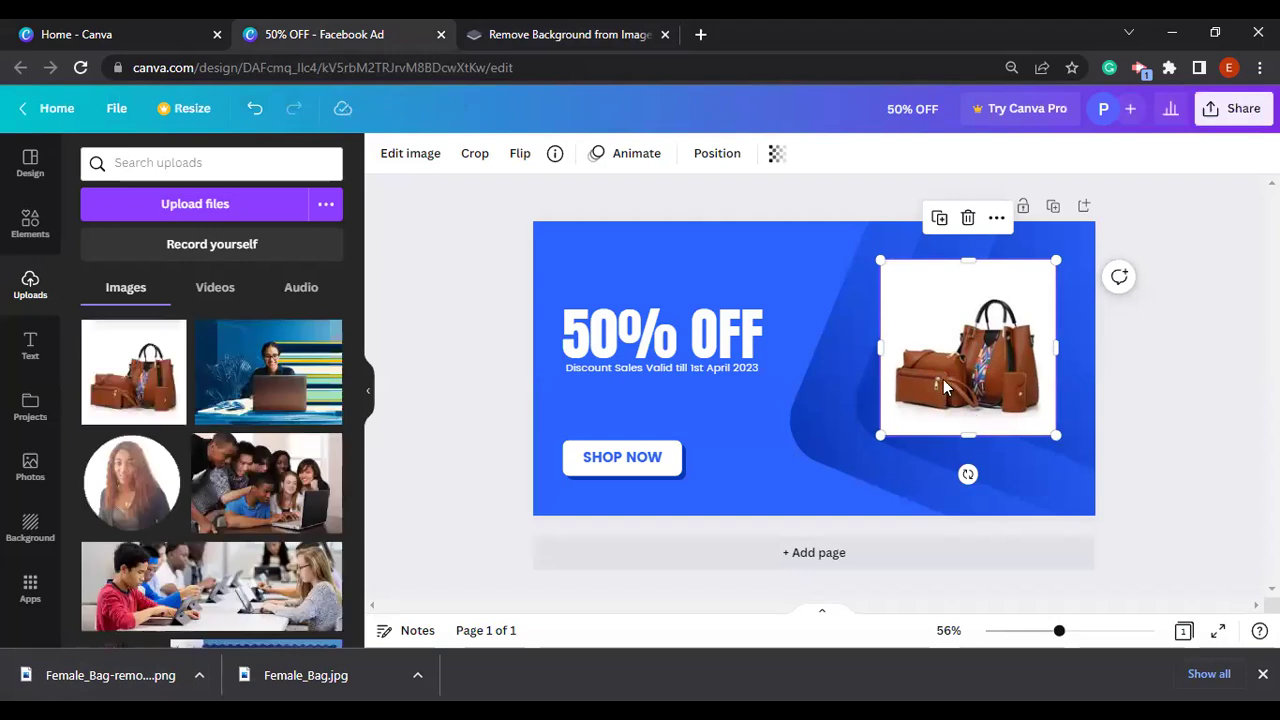
{"action": "left_click", "coordinate": [491, 34]}
{"action": "left_click", "coordinate": [378, 30]}
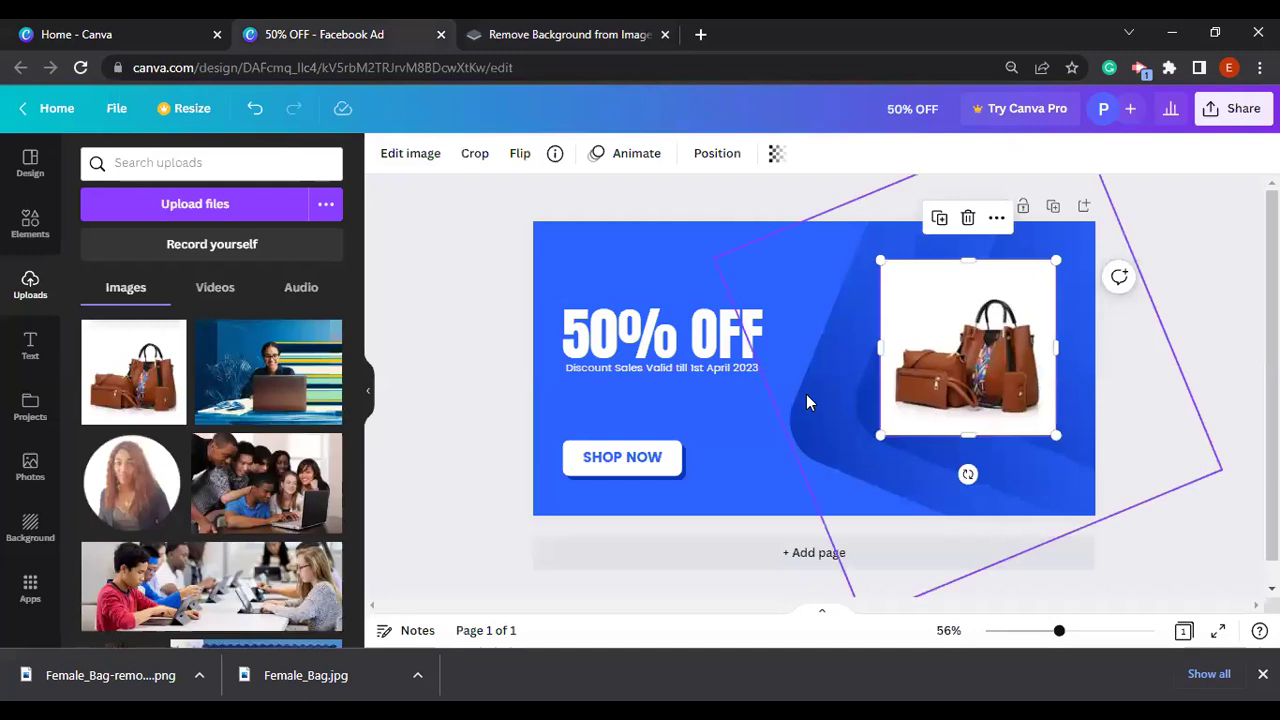
{"action": "key", "text": "Delete"}
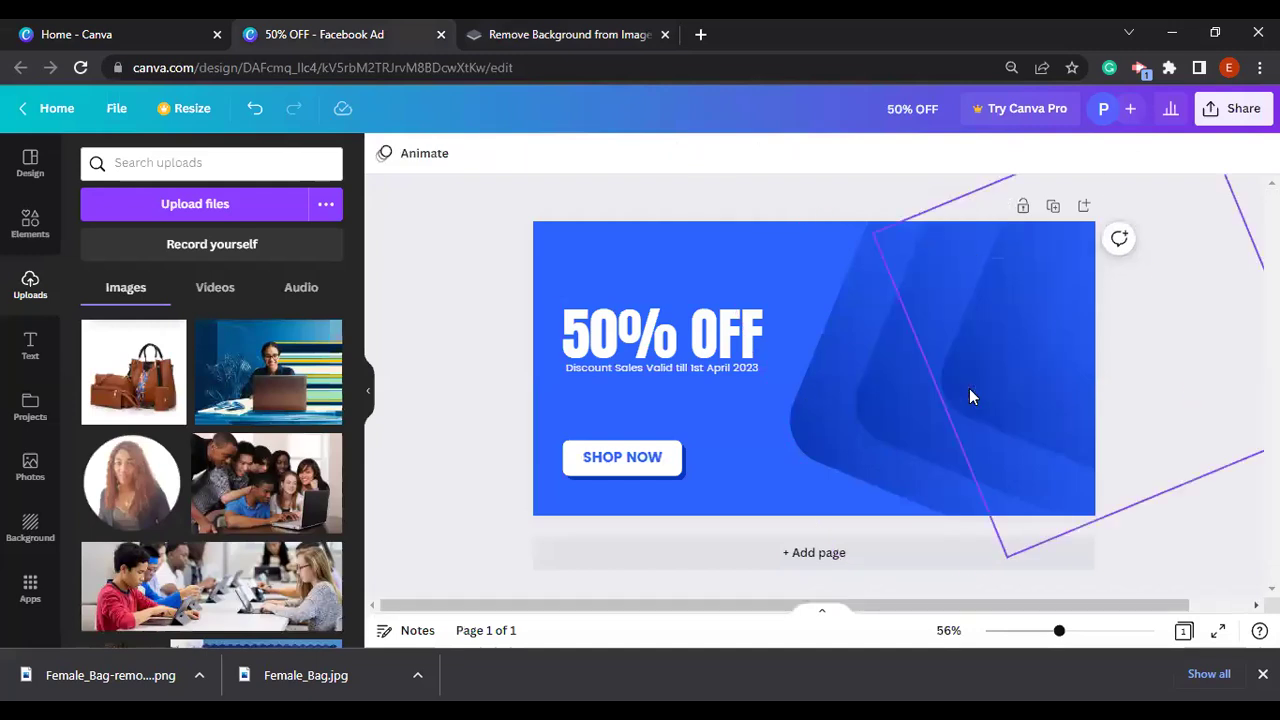
Upload Female_Bag-removebg-preview from the Downloads folder to the Canva uploads
{"action": "left_click", "coordinate": [204, 218]}
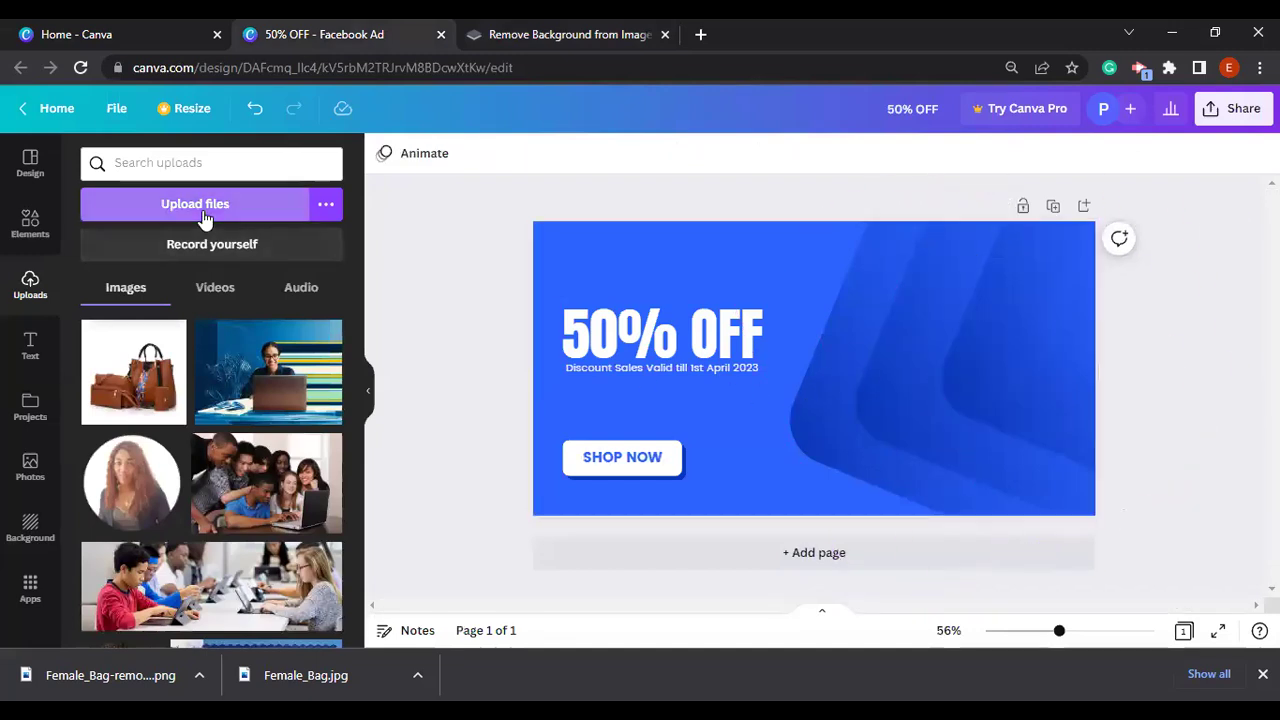
{"action": "left_click", "coordinate": [204, 218]}
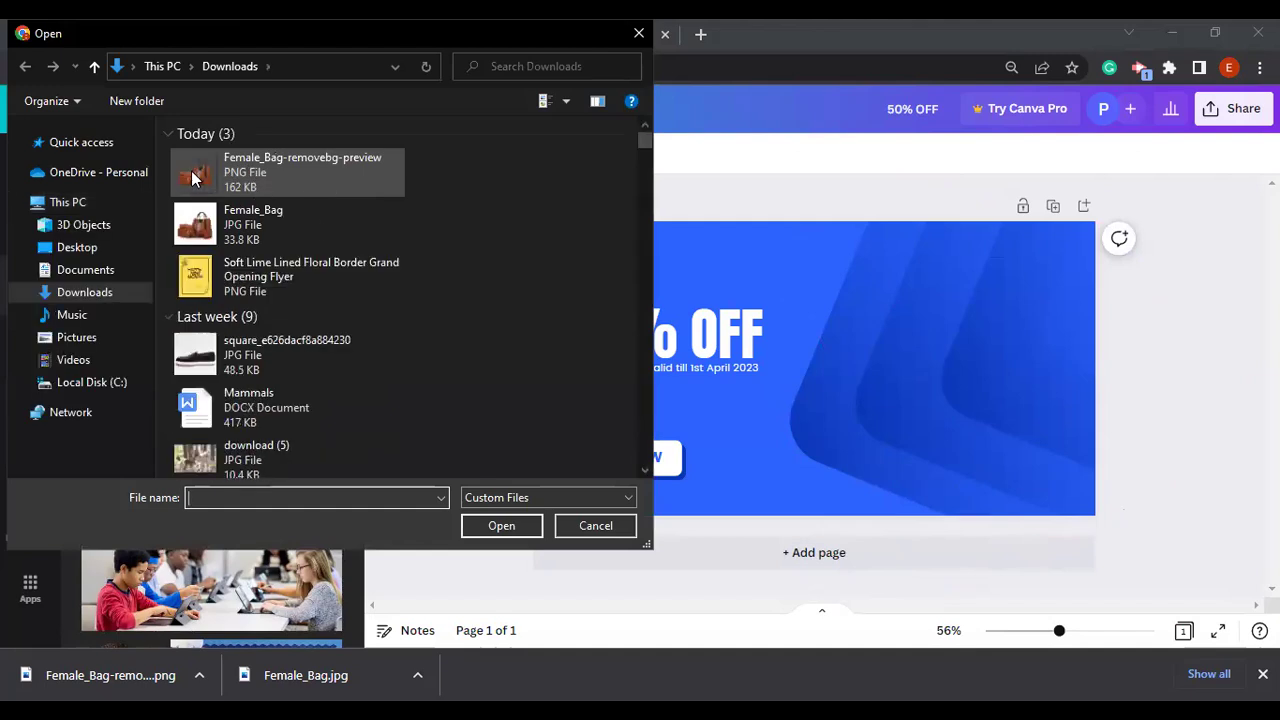
{"action": "left_click", "coordinate": [200, 177]}
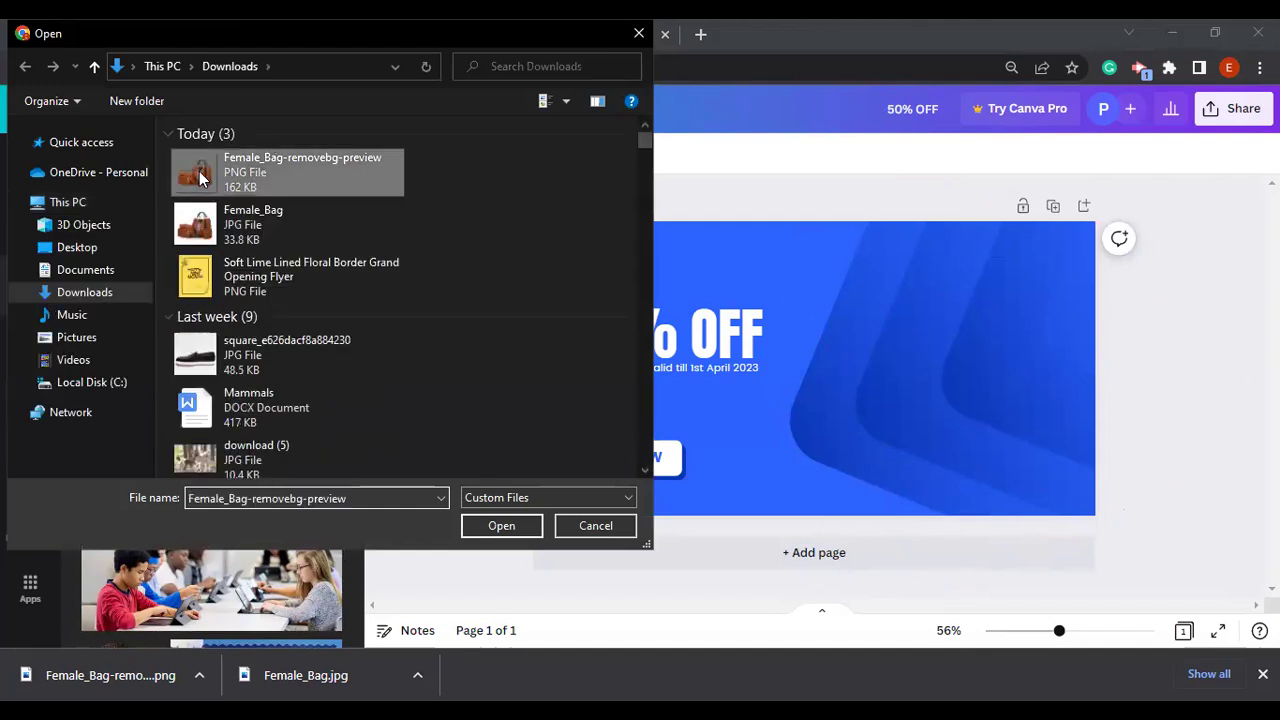
{"action": "double_click", "coordinate": [200, 177]}
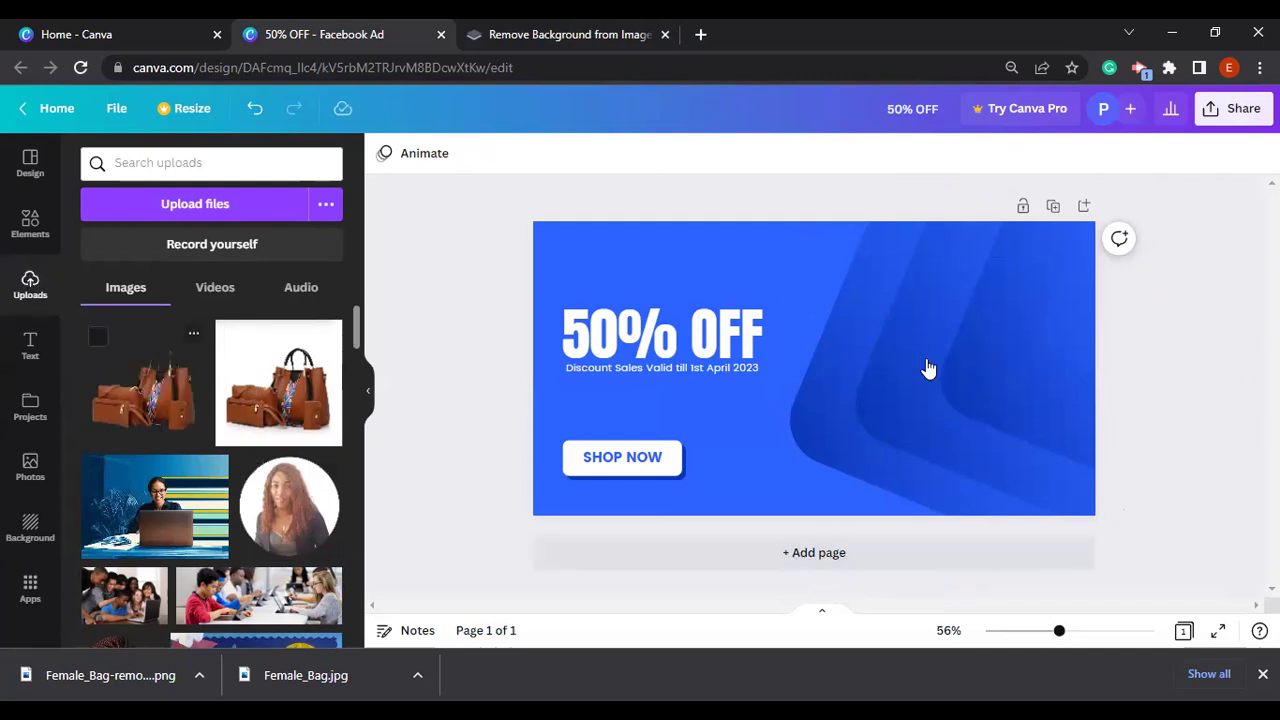
Place the background-free bag image over the ad's right-hand blue shapes and enlarge it to nearly the full height of the design
{"action": "left_click_drag", "start_coordinate": [928, 369], "coordinate": [928, 368]}
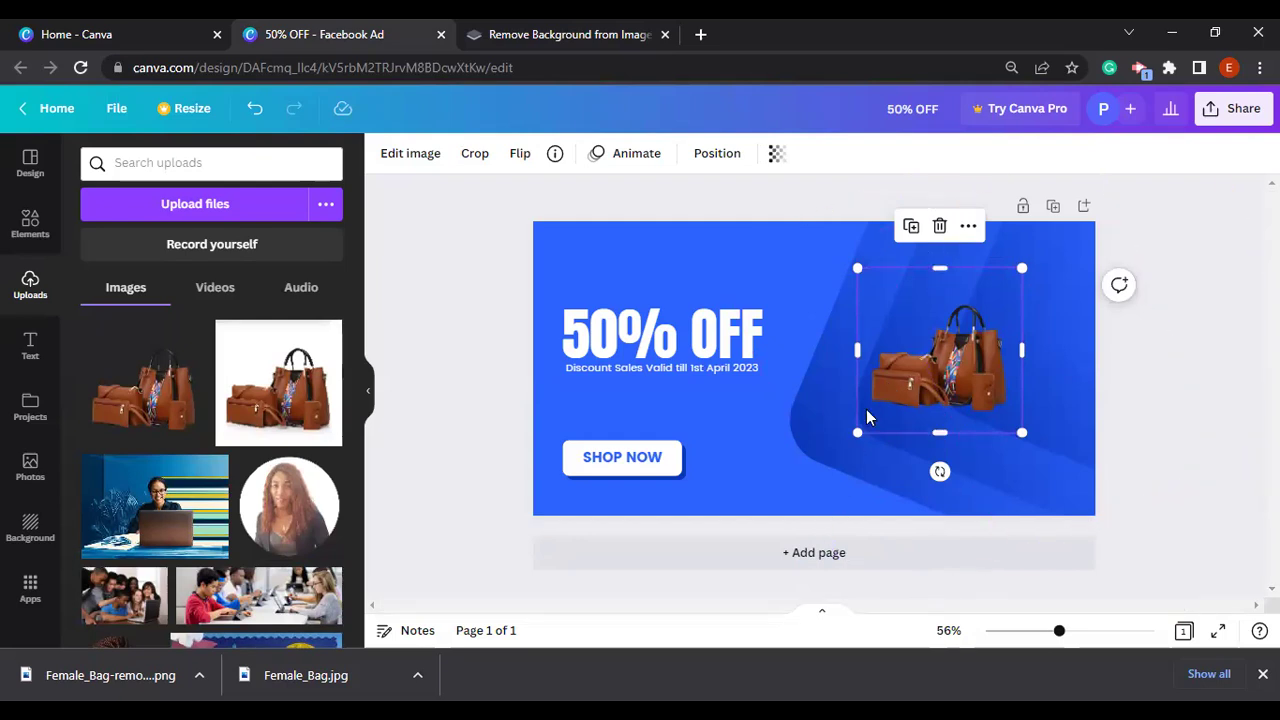
{"action": "left_click_drag", "start_coordinate": [856, 436], "coordinate": [787, 494]}
{"action": "left_click_drag", "start_coordinate": [1021, 270], "coordinate": [1139, 221]}
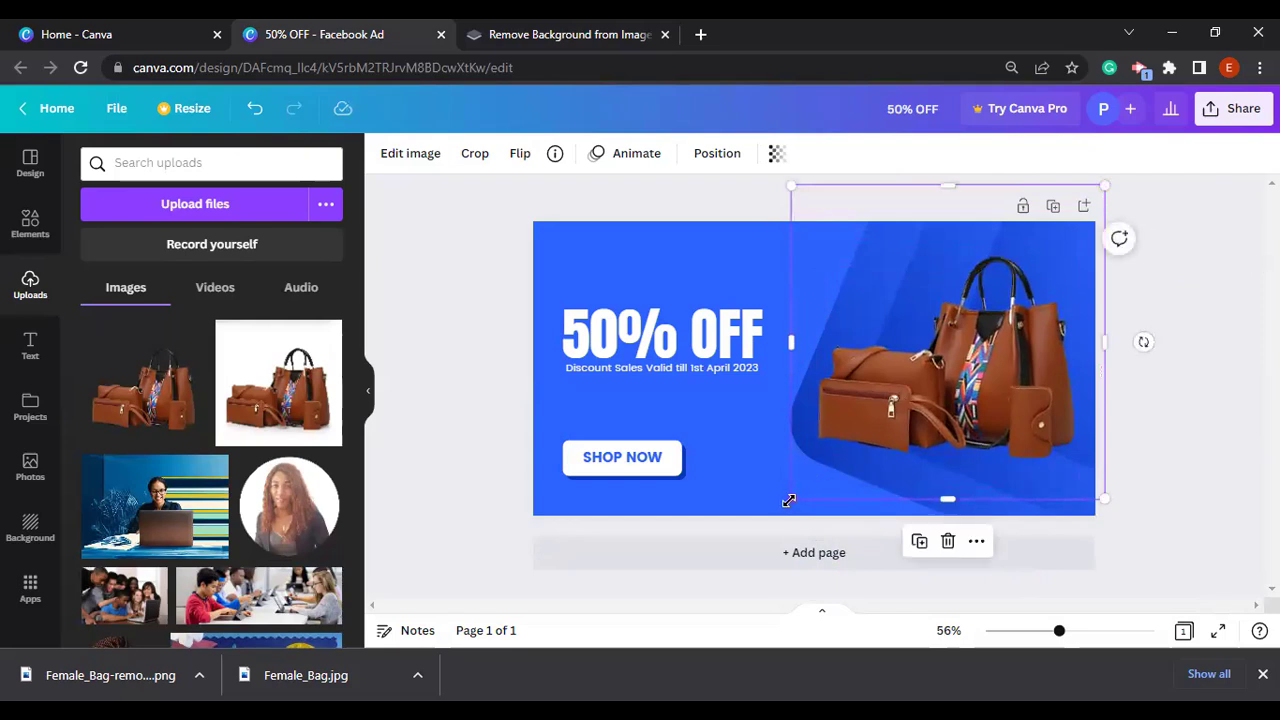
{"action": "left_click_drag", "start_coordinate": [785, 504], "coordinate": [787, 506]}
Change the ad's background color to the default solid Pink #ff66c4
{"action": "left_click", "coordinate": [677, 261]}
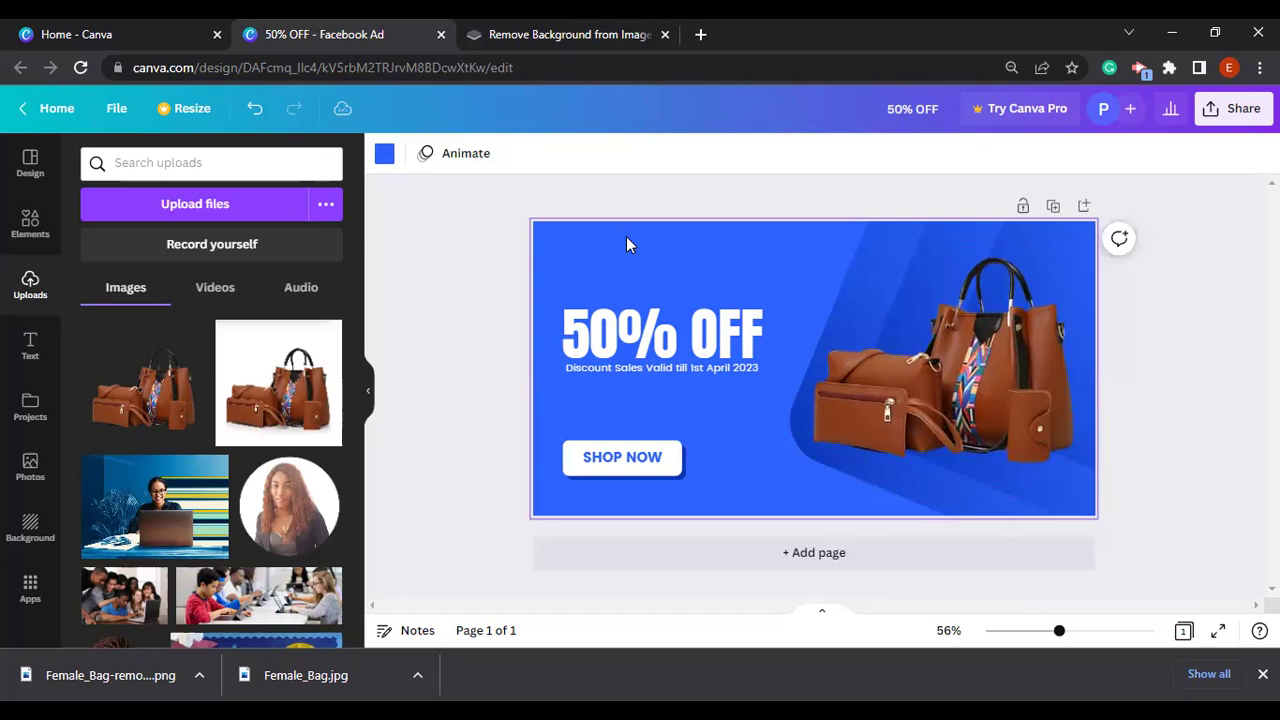
{"action": "left_click", "coordinate": [383, 155]}
{"action": "left_click", "coordinate": [382, 157]}
{"action": "left_click", "coordinate": [382, 156]}
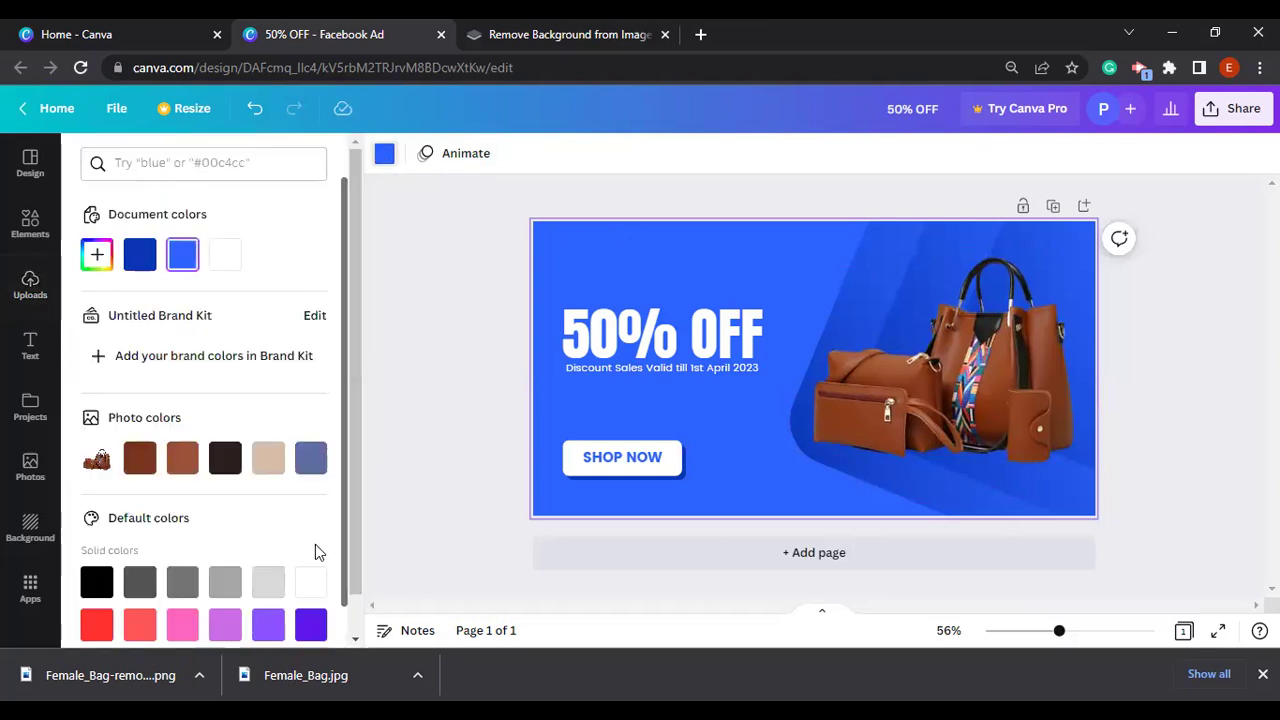
{"action": "left_click_drag", "start_coordinate": [345, 591], "coordinate": [349, 636]}
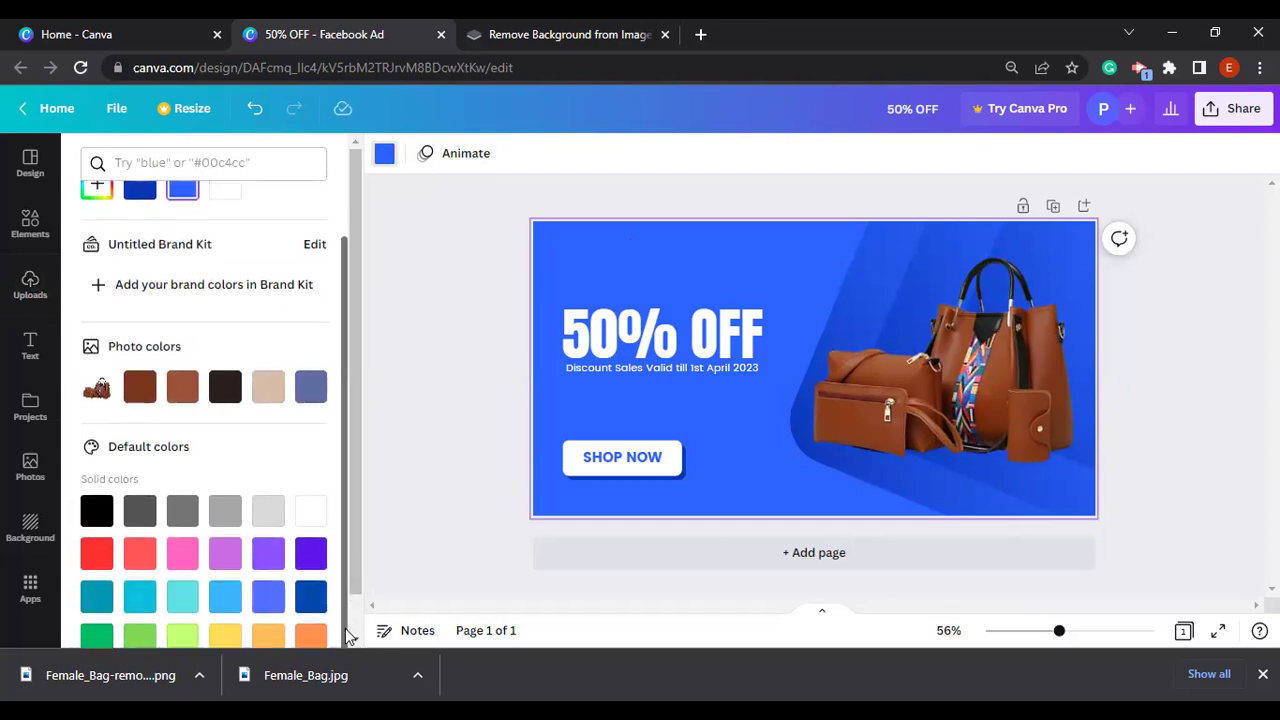
{"action": "scroll", "coordinate": [343, 616], "scroll_direction": "down", "scroll_amount": 1}
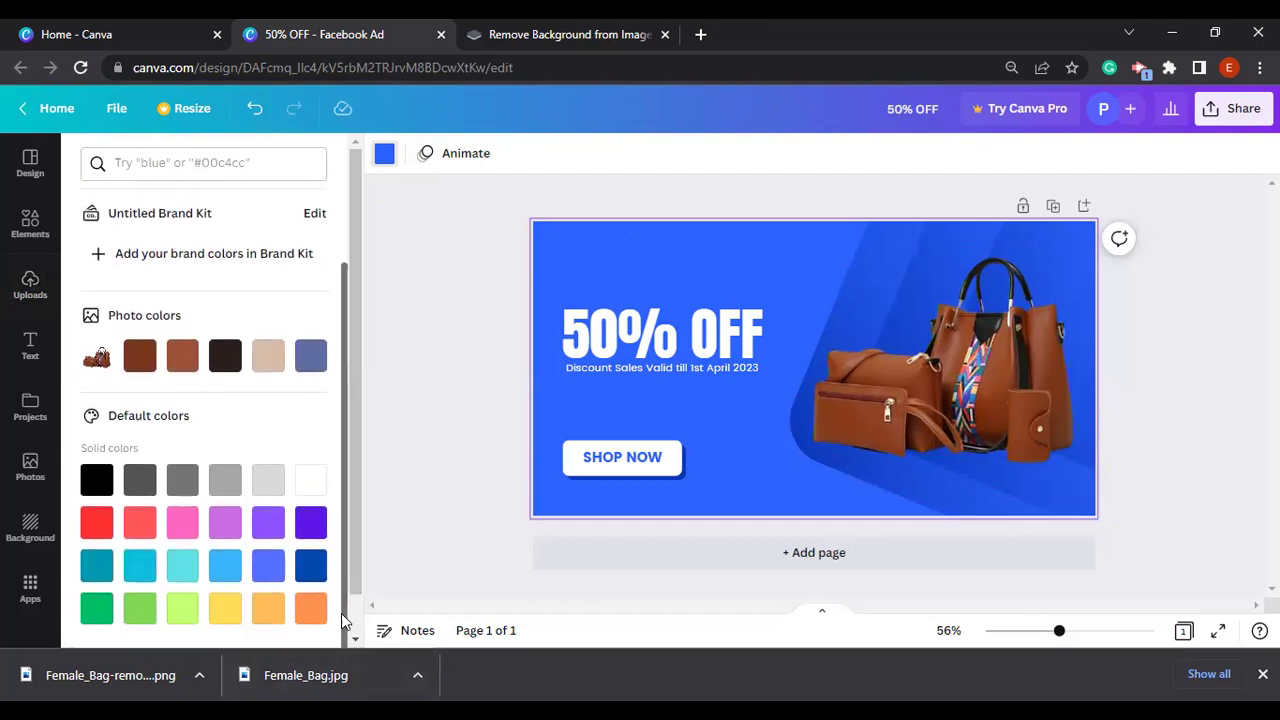
{"action": "left_click_drag", "start_coordinate": [354, 580], "coordinate": [356, 634]}
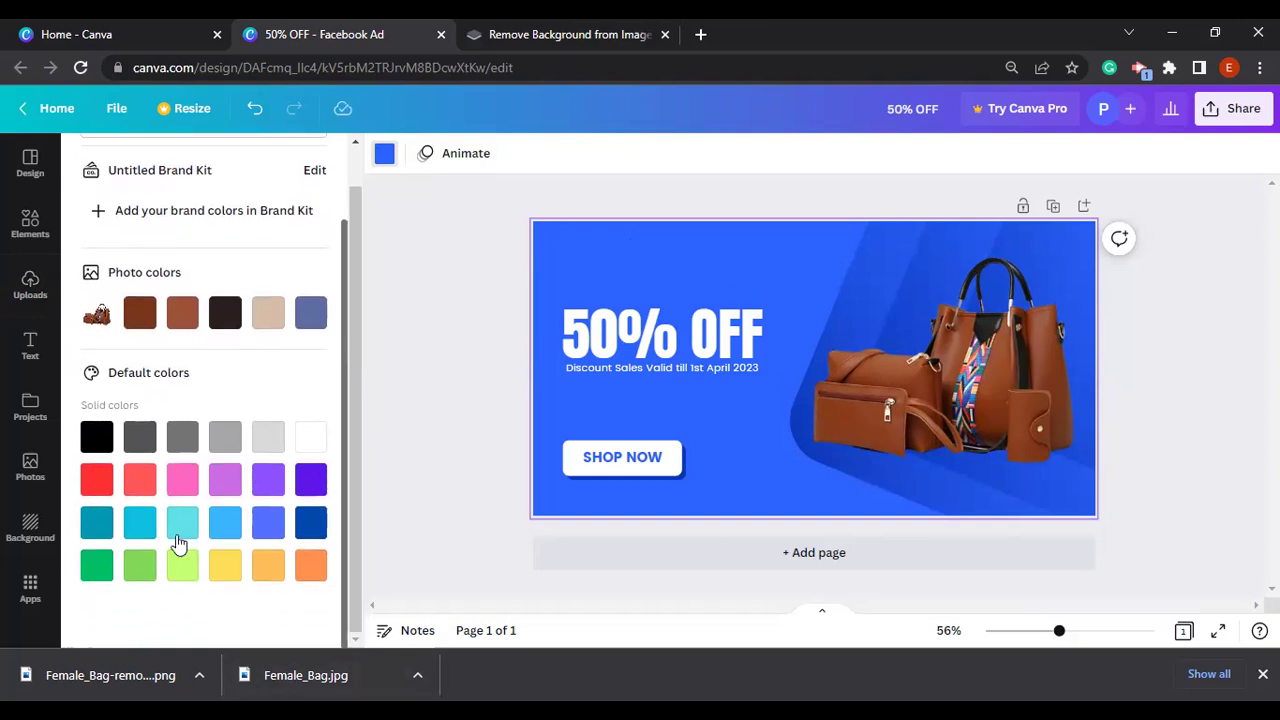
{"action": "left_click", "coordinate": [183, 481]}
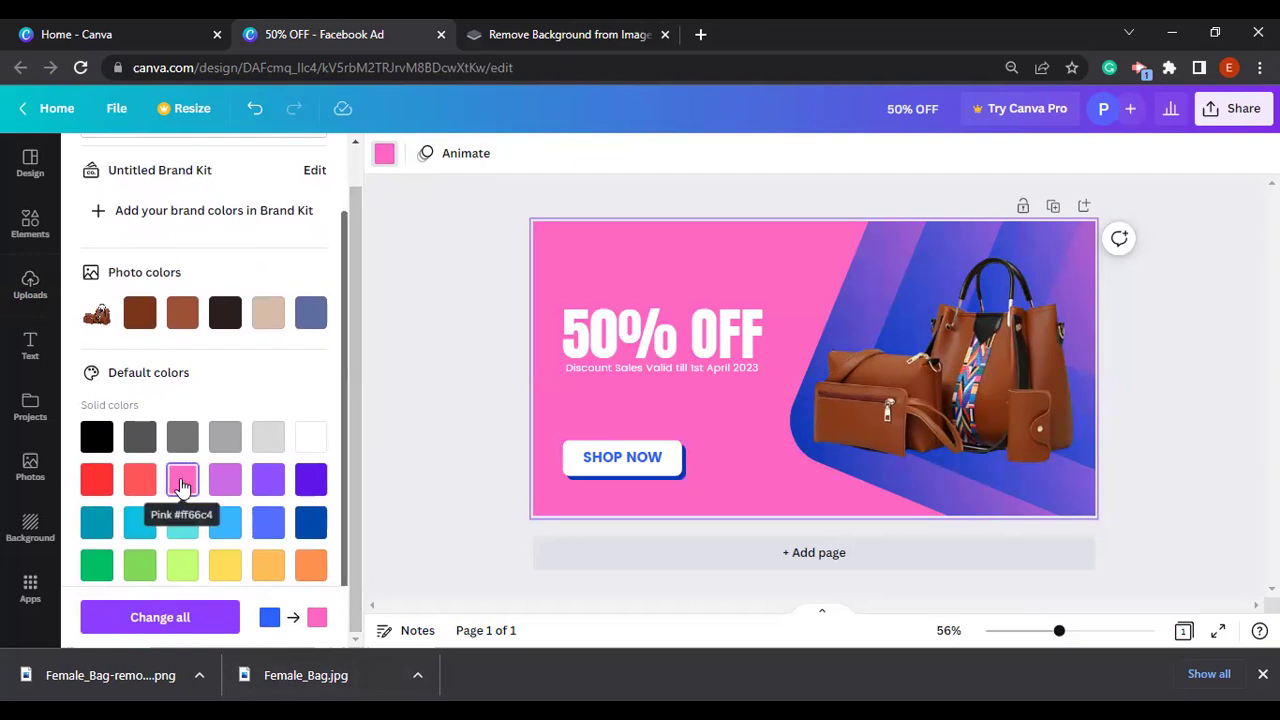
{"action": "left_click_drag", "start_coordinate": [352, 377], "coordinate": [355, 628]}
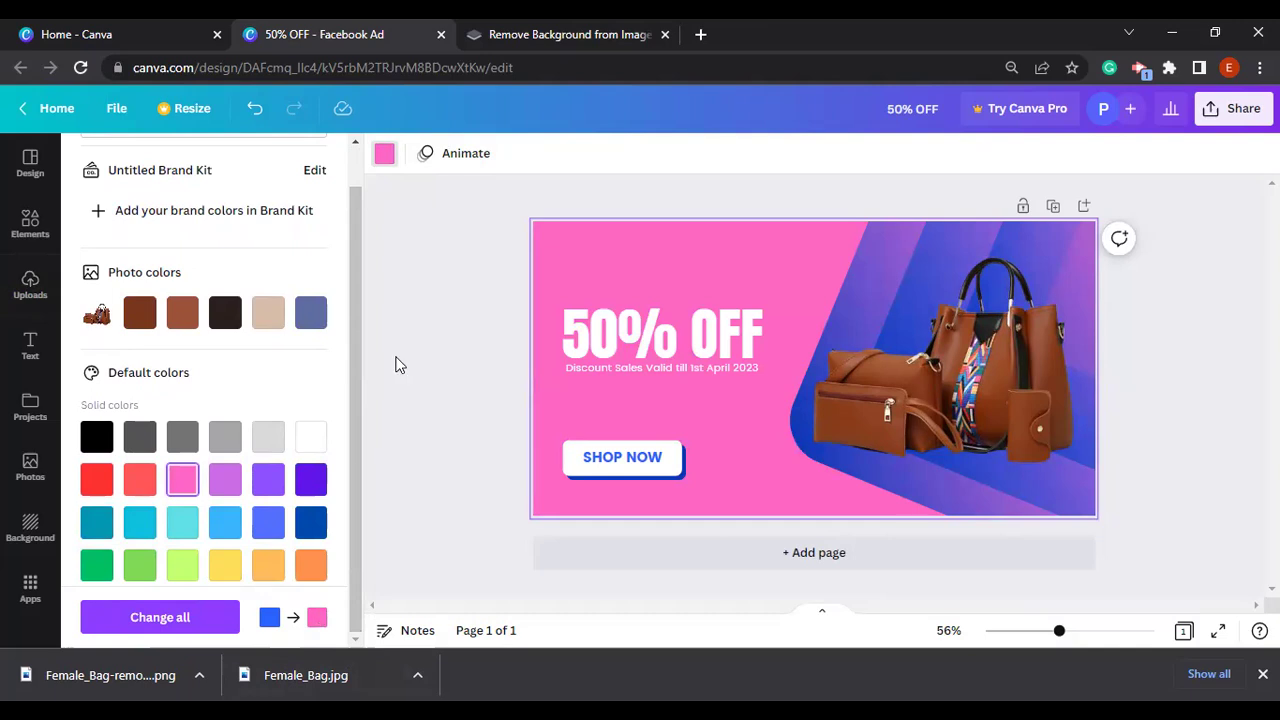
Lighten the ad's pink background by adding a custom color, trying #F88ECF and settling on #FDABDD
{"action": "left_click", "coordinate": [388, 160]}
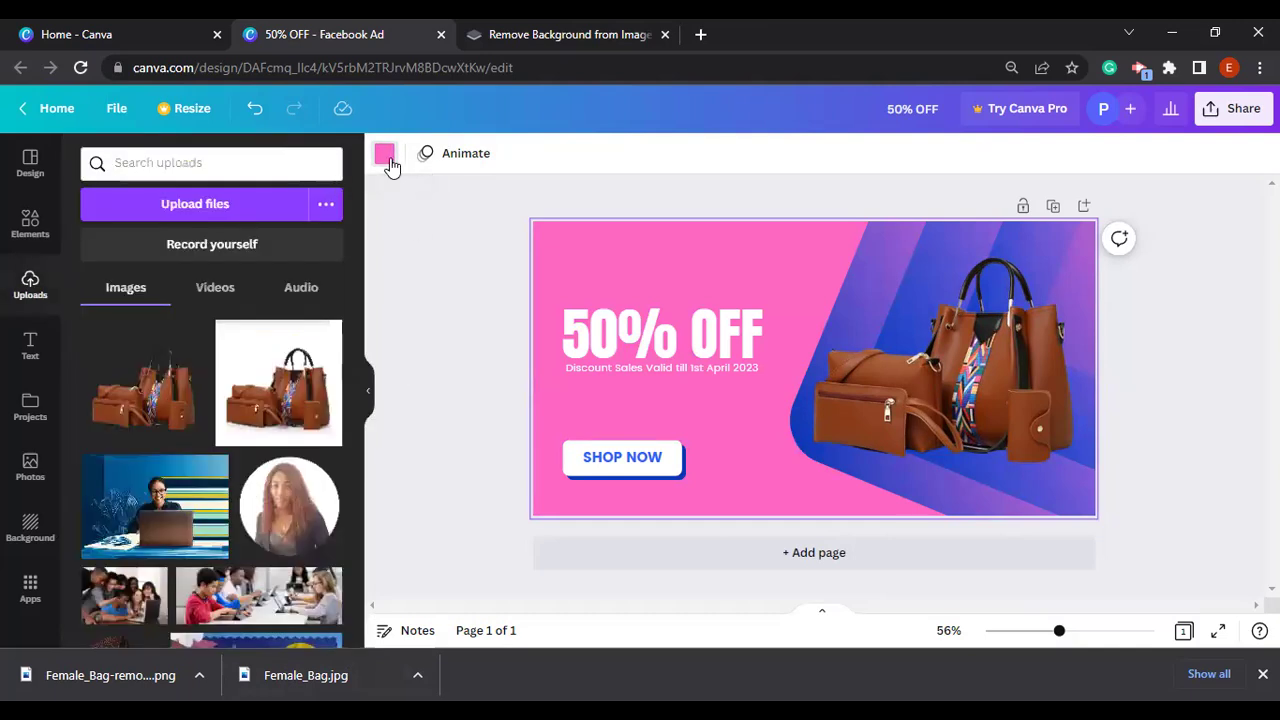
{"action": "left_click", "coordinate": [390, 164]}
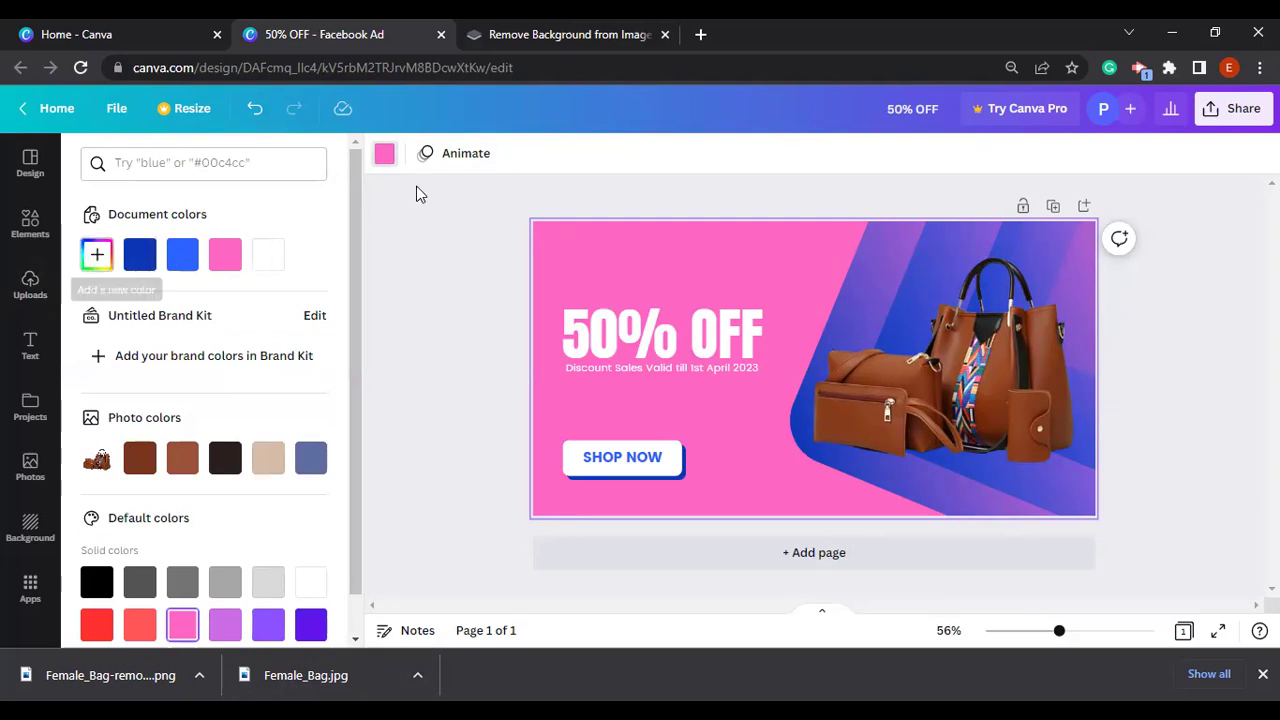
{"action": "left_click", "coordinate": [384, 153]}
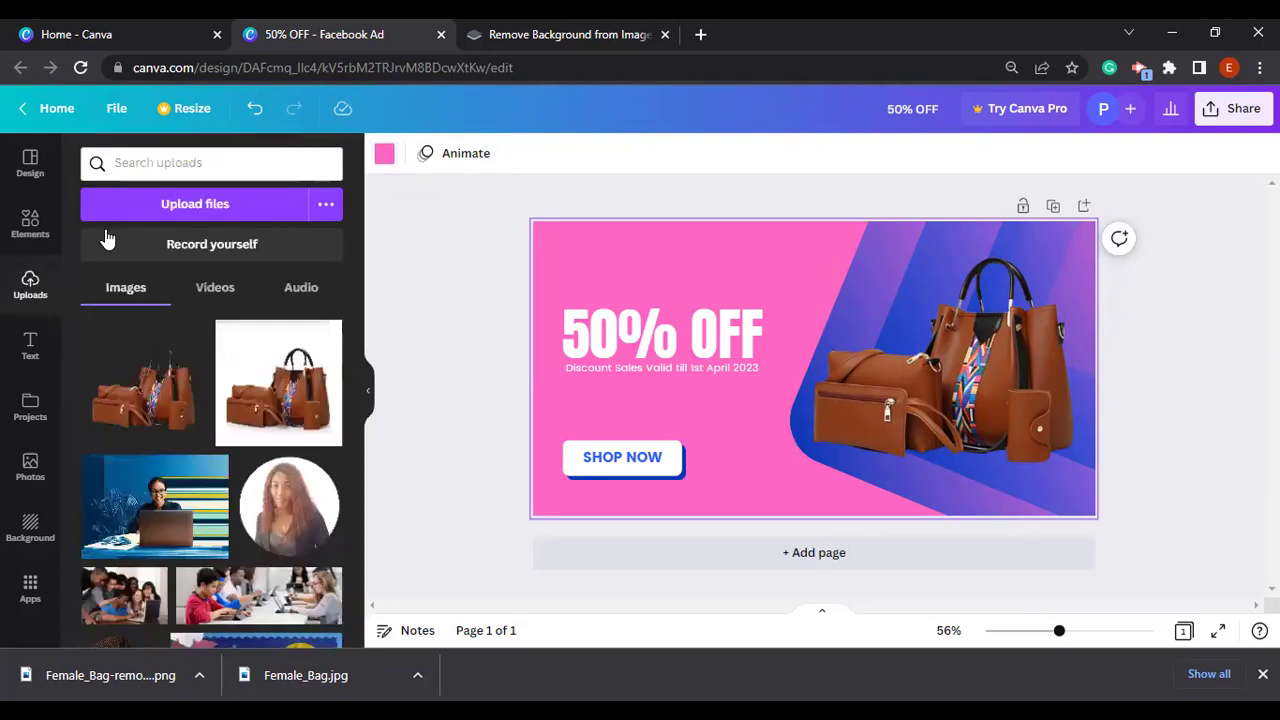
{"action": "left_click", "coordinate": [385, 158]}
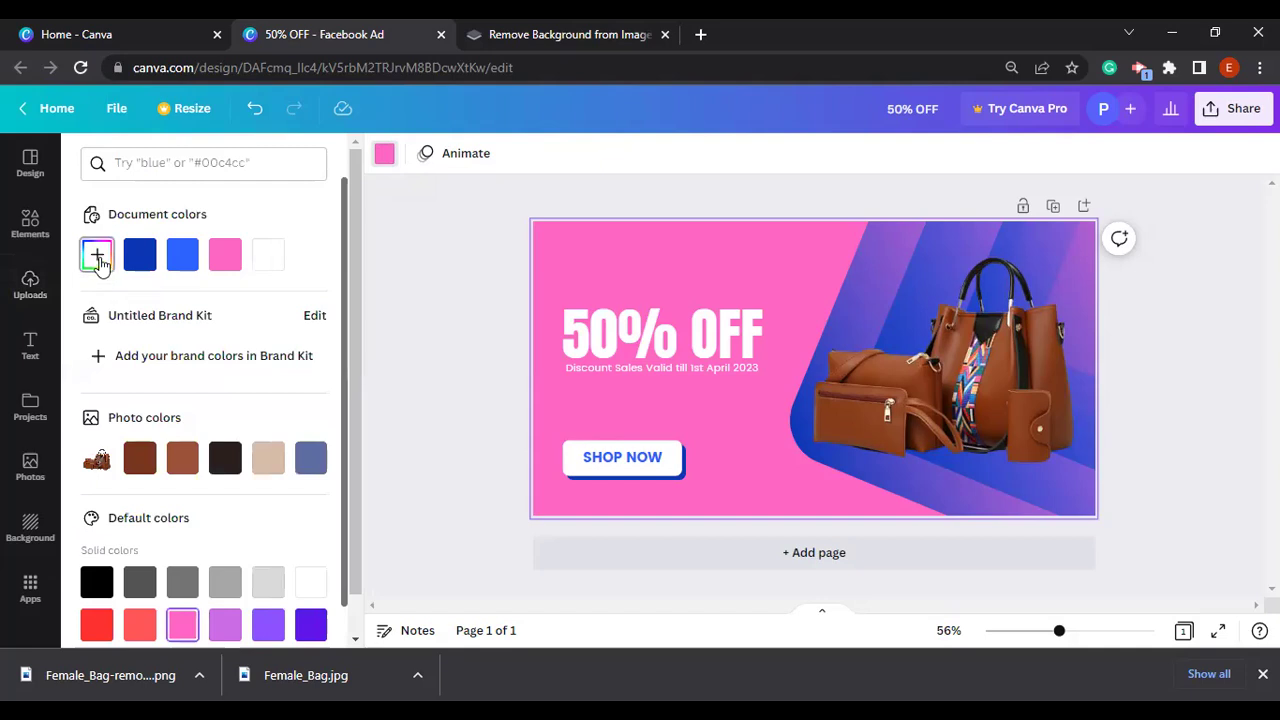
{"action": "left_click", "coordinate": [97, 256]}
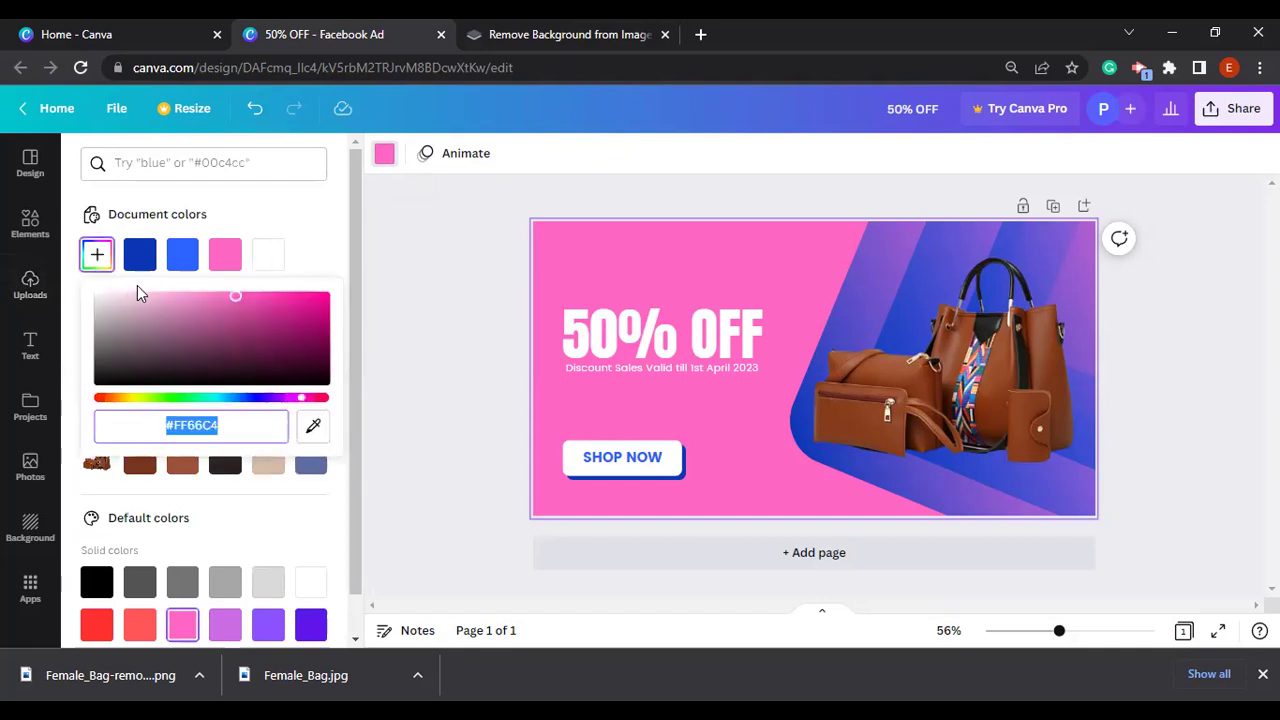
{"action": "left_click", "coordinate": [192, 298]}
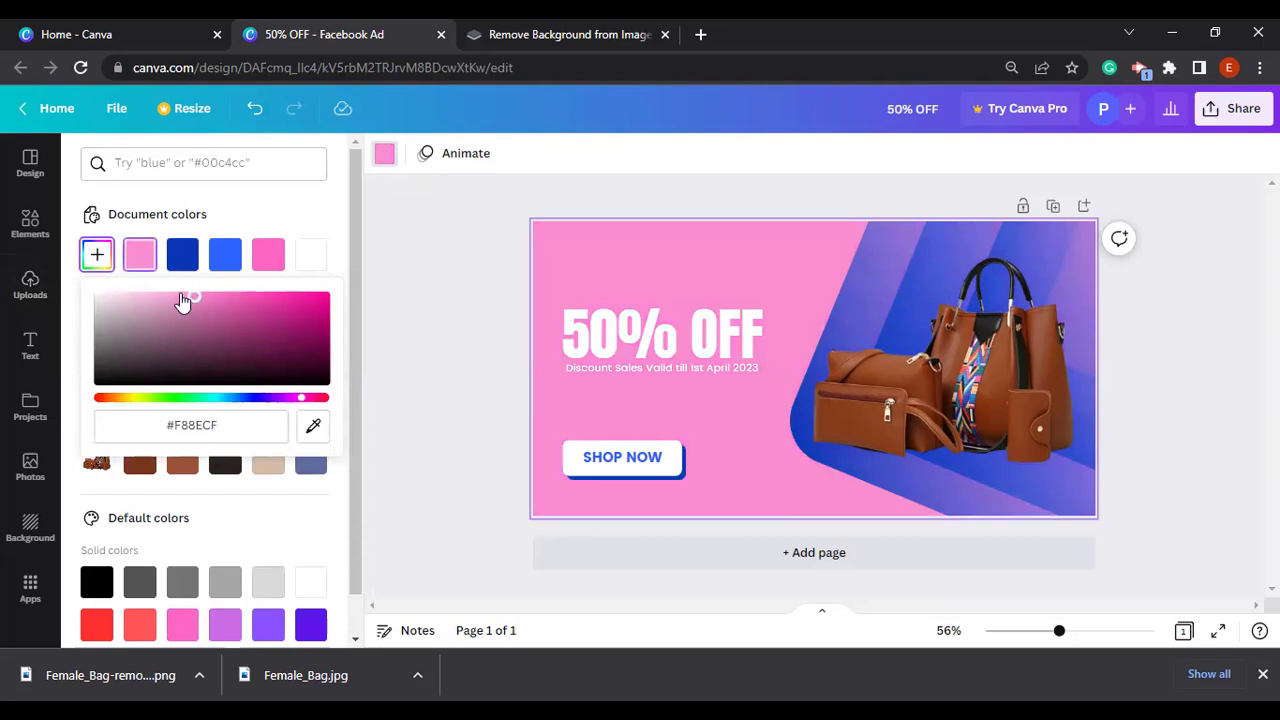
{"action": "left_click", "coordinate": [168, 298]}
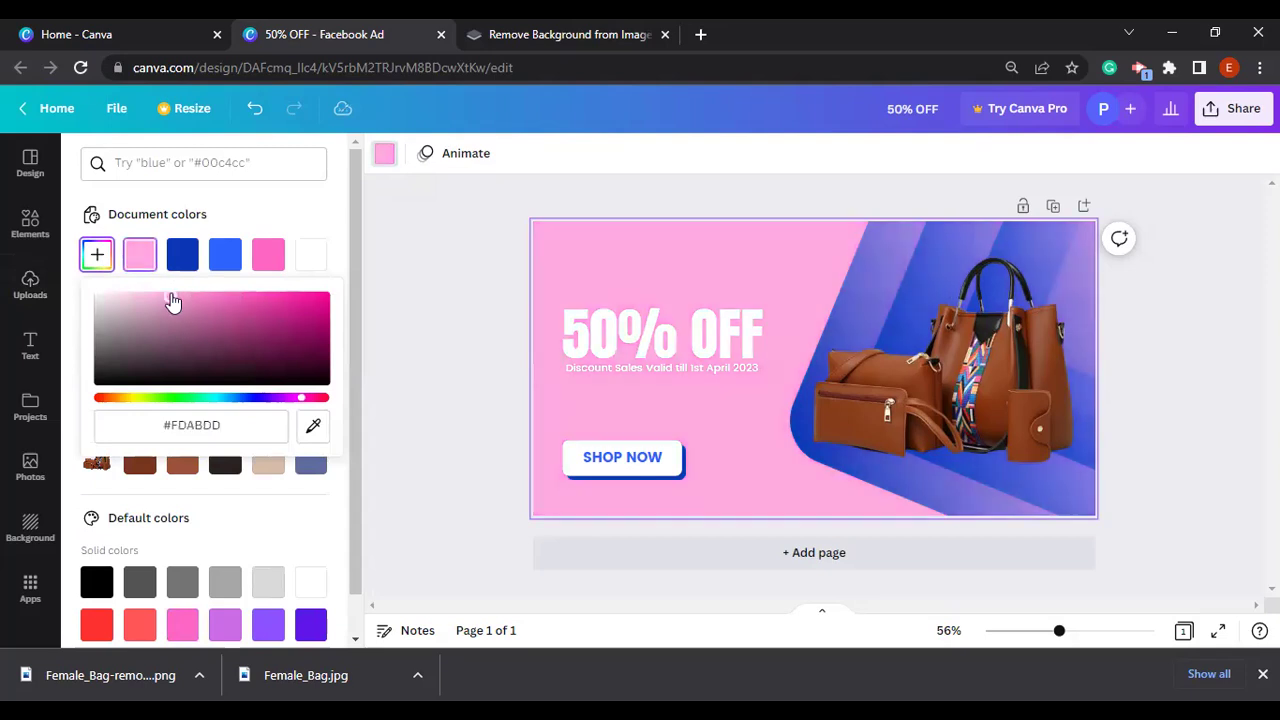
Deepen the ad's custom background color, trying #ED2AA1 and settling on a slightly more saturated hot pink
{"action": "left_click", "coordinate": [248, 299]}
{"action": "left_click", "coordinate": [288, 299]}
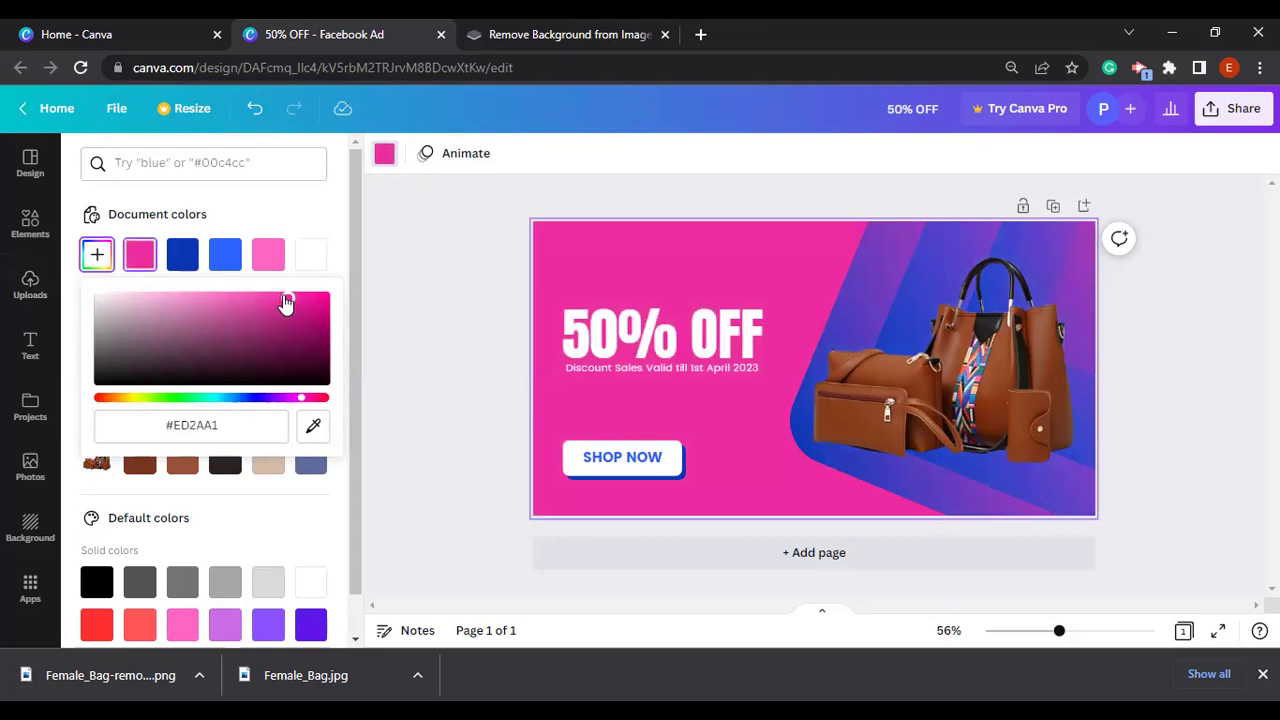
{"action": "left_click", "coordinate": [302, 299]}
{"action": "left_click", "coordinate": [571, 277]}
Look through the image editing effects and adjustments offered for the bag image, leaving them unapplied
{"action": "left_click", "coordinate": [866, 309]}
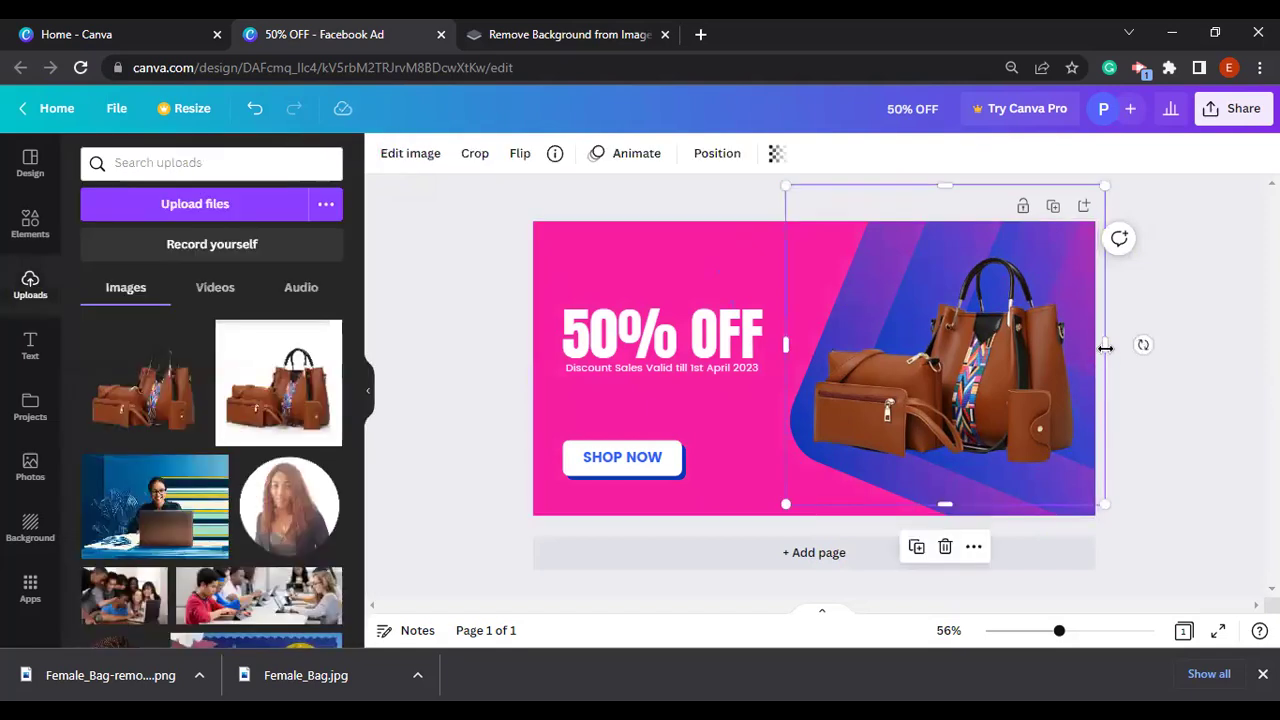
{"action": "left_click", "coordinate": [400, 160]}
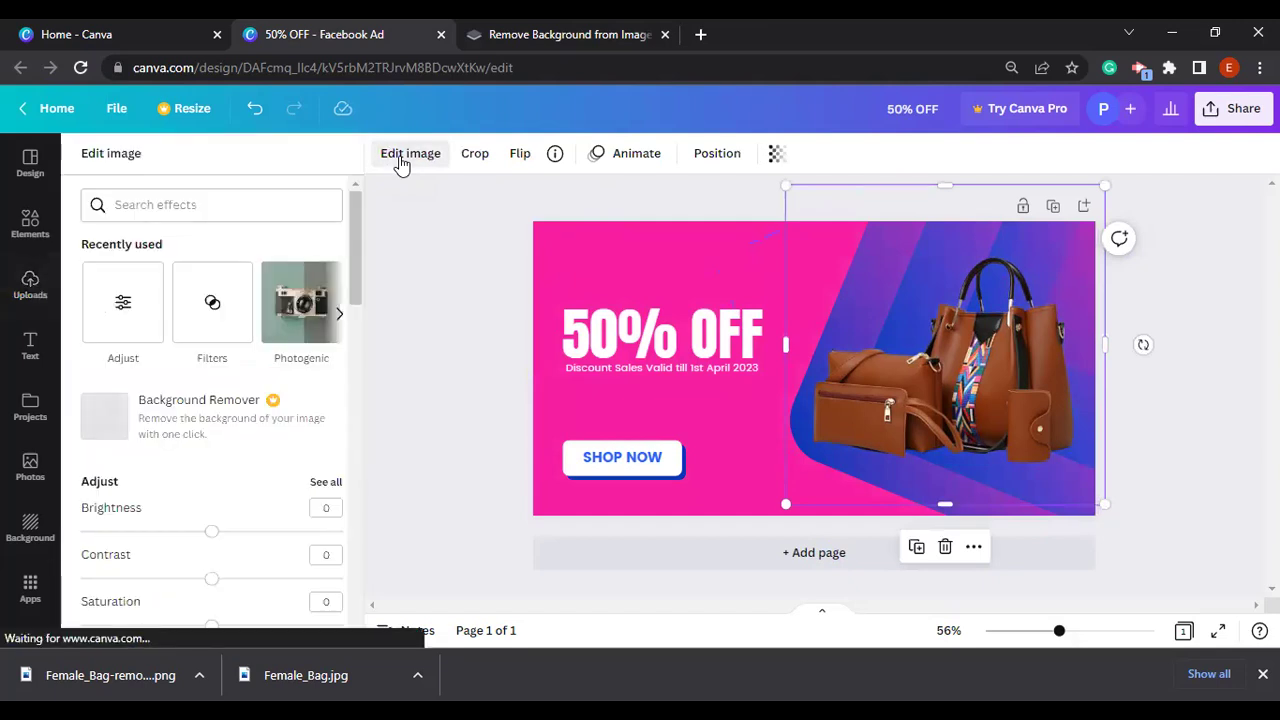
{"action": "left_click_drag", "start_coordinate": [352, 283], "coordinate": [354, 617]}
{"action": "left_click_drag", "start_coordinate": [352, 497], "coordinate": [349, 287]}
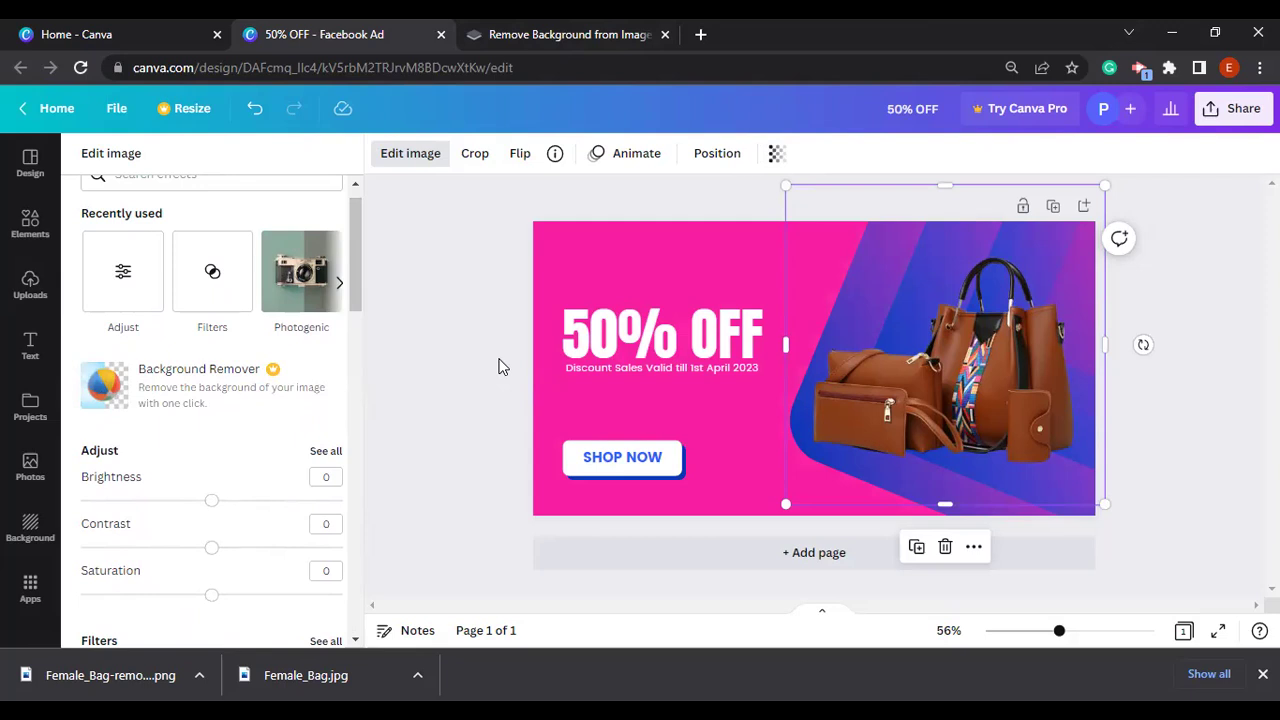
{"action": "key", "text": "Escape"}
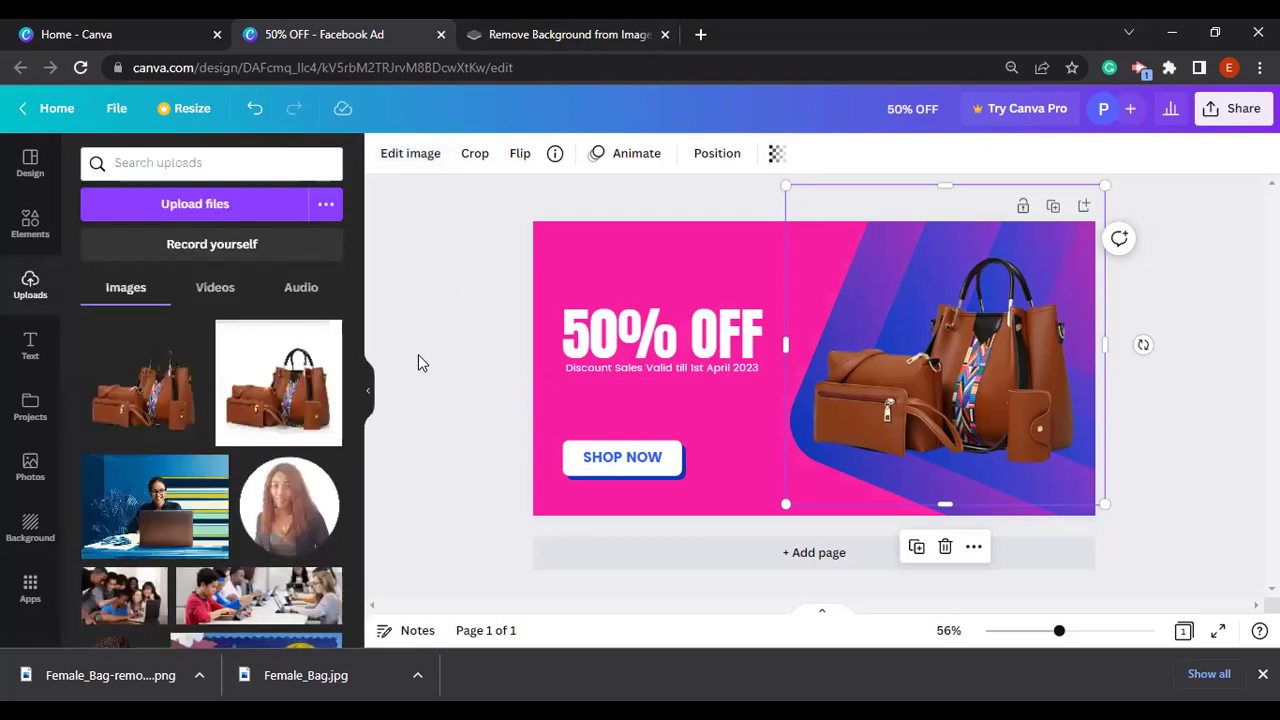
{"action": "left_click", "coordinate": [489, 452]}
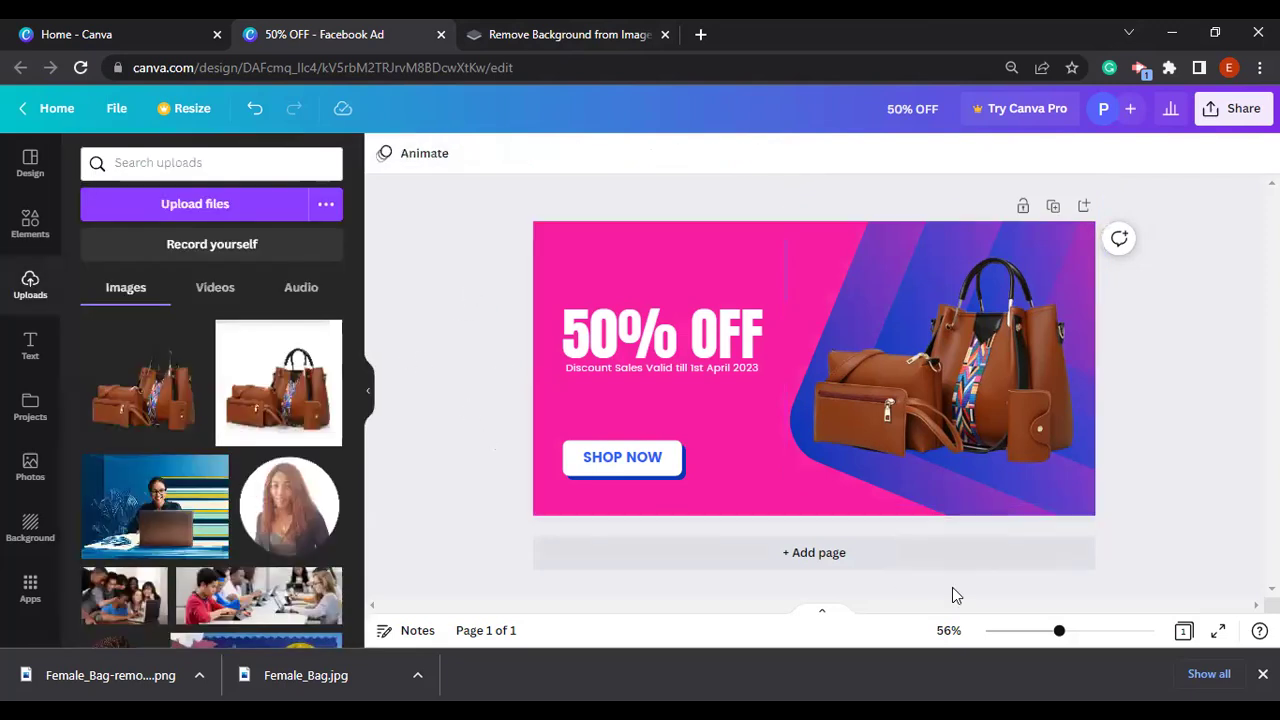
Replace the outermost right-hand shape's dark blue gradient color with the custom light pink #EDB0B6
{"action": "left_click", "coordinate": [862, 516]}
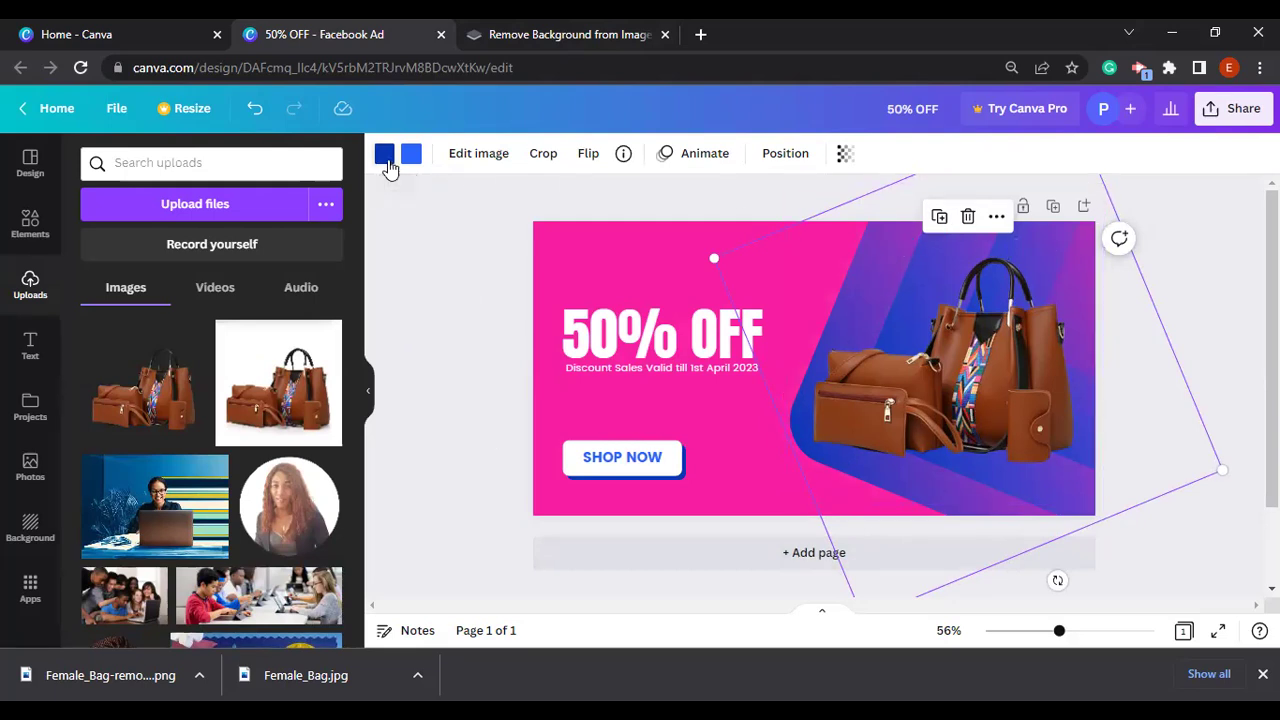
{"action": "left_click", "coordinate": [386, 158]}
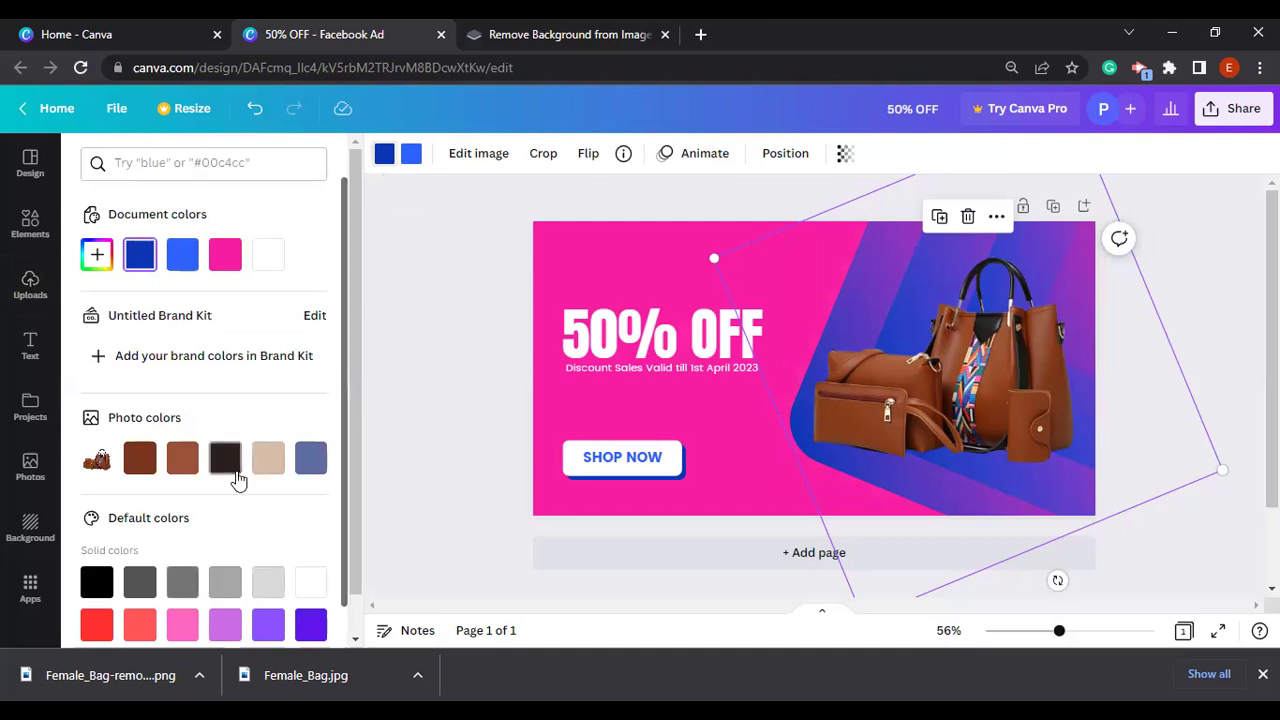
{"action": "left_click", "coordinate": [96, 256]}
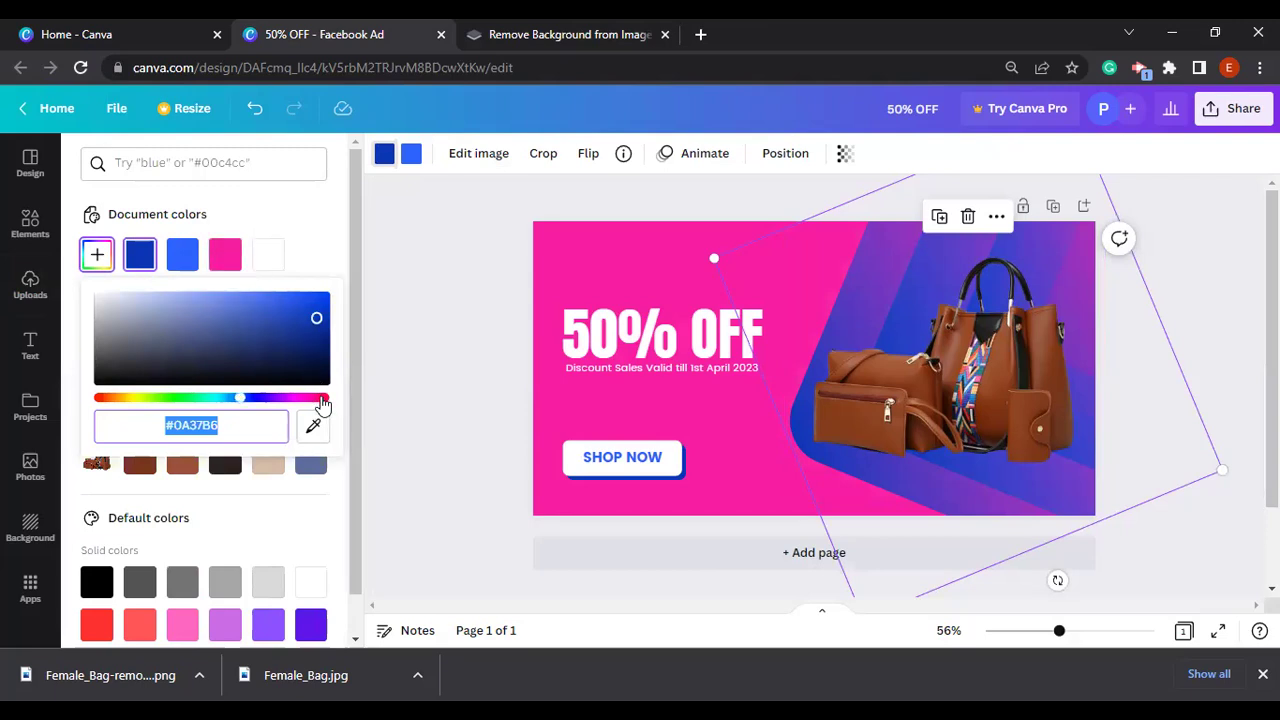
{"action": "left_click", "coordinate": [322, 399]}
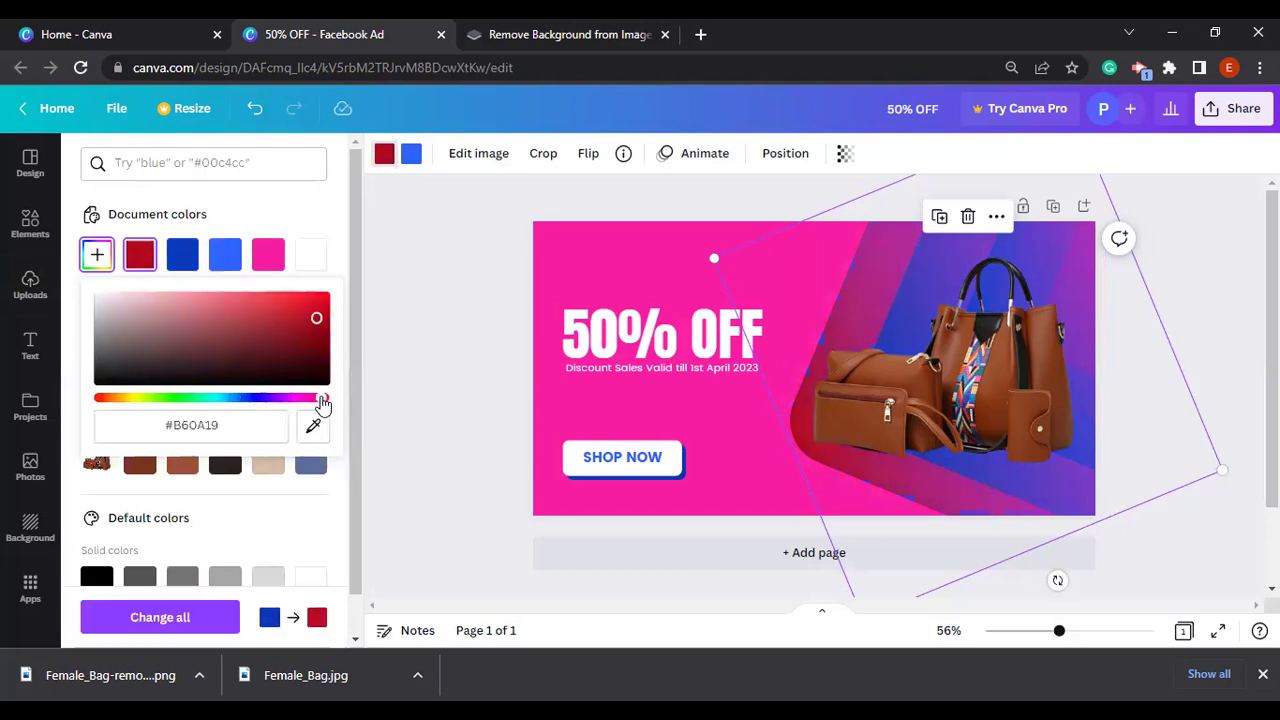
{"action": "left_click", "coordinate": [155, 305]}
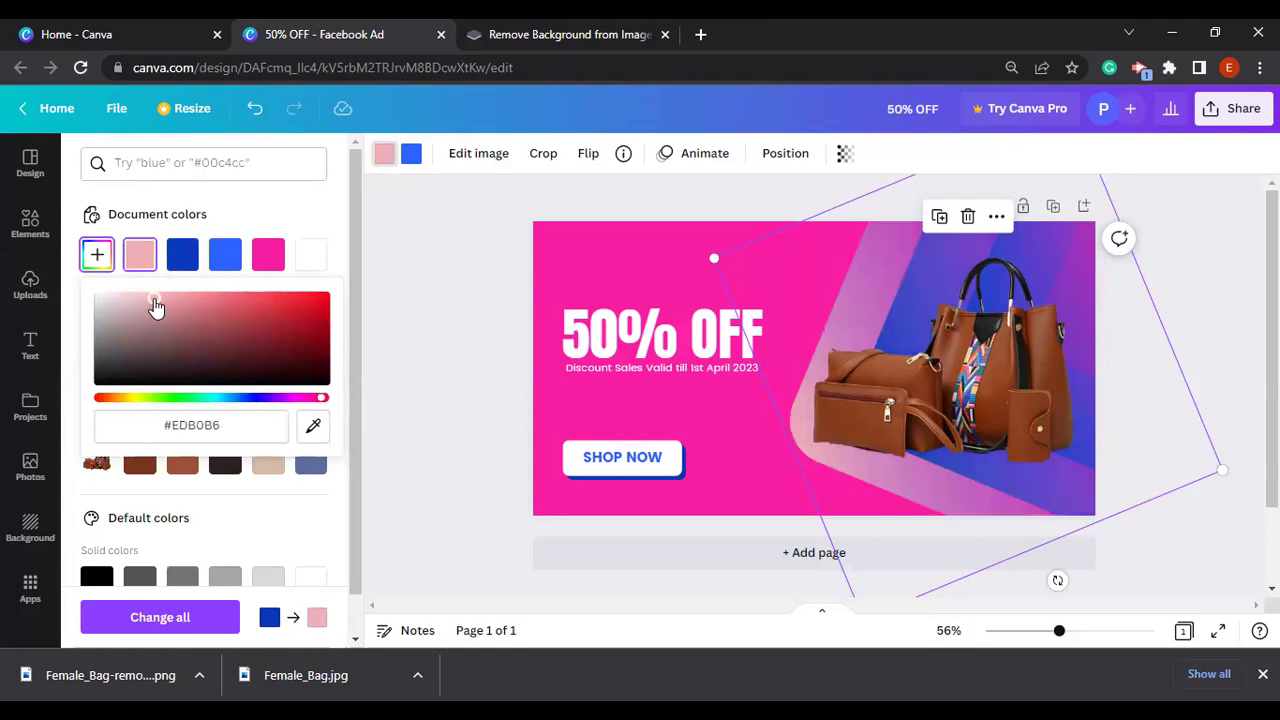
{"action": "left_click", "coordinate": [1196, 315]}
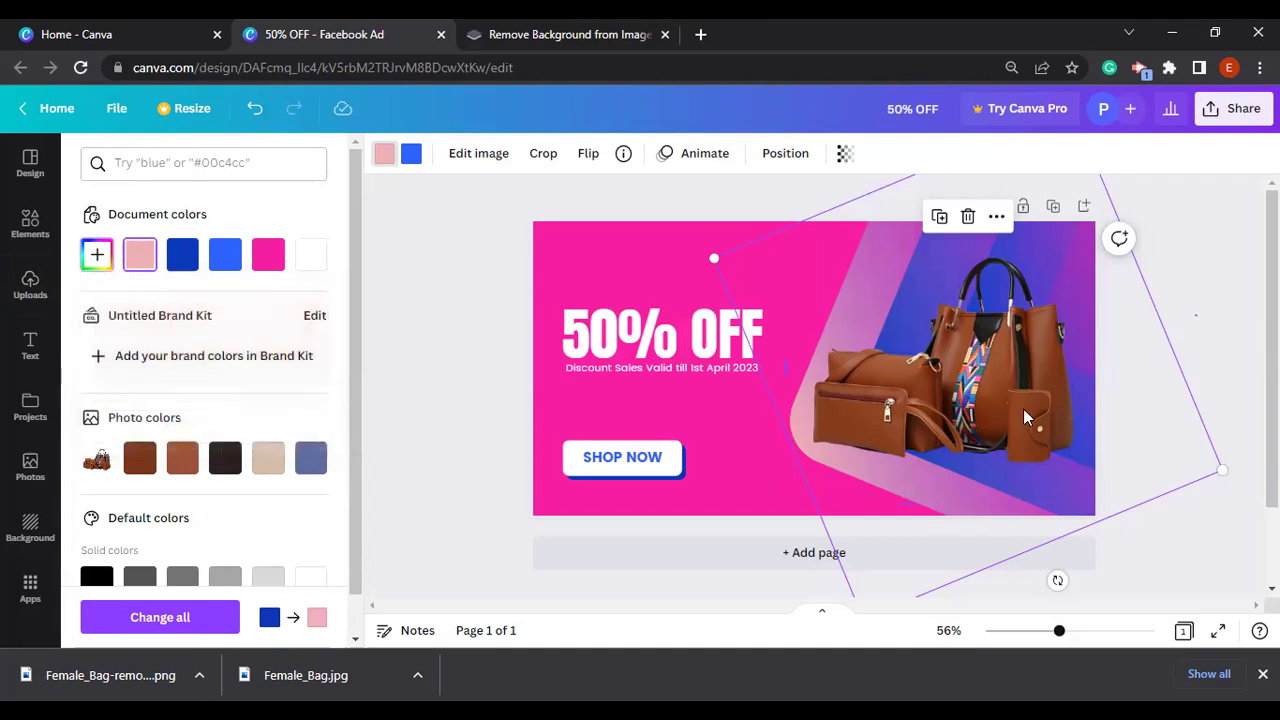
Move the bag image aside over the headline and recolor the middle shape's dark blue with the document's hot pink
{"action": "left_click", "coordinate": [1038, 497]}
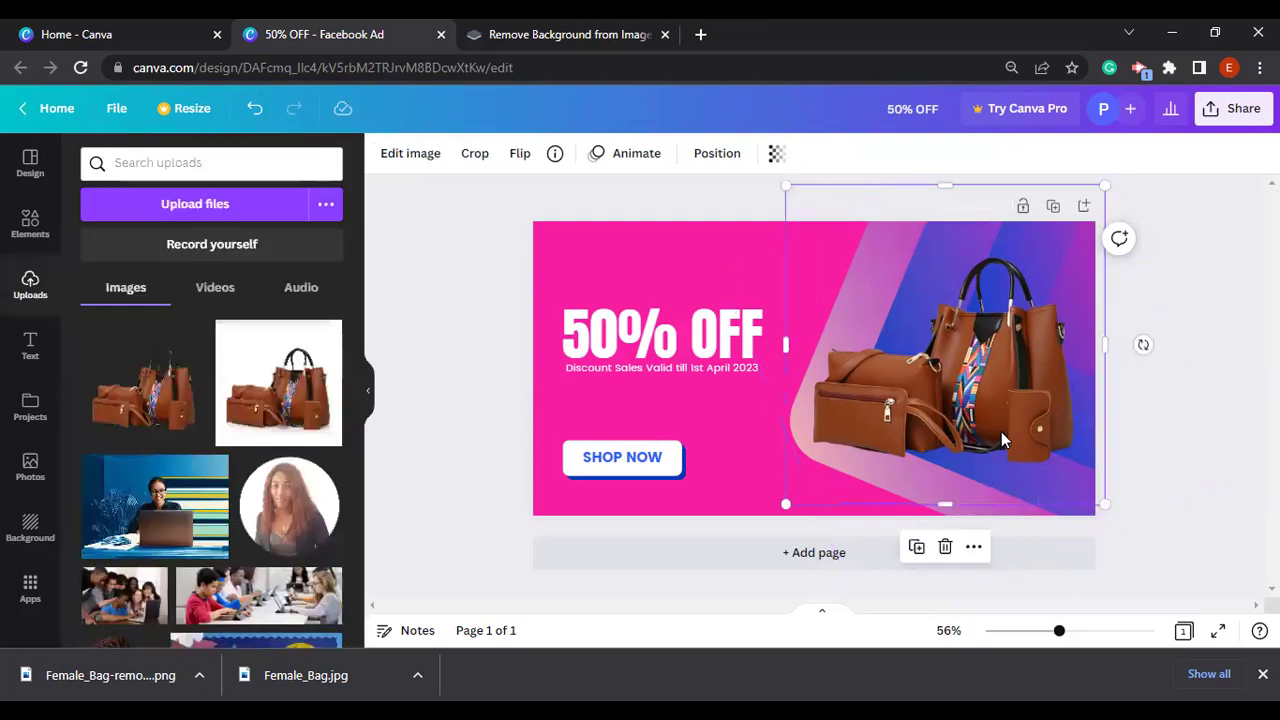
{"action": "left_click_drag", "start_coordinate": [991, 403], "coordinate": [559, 393]}
{"action": "left_click", "coordinate": [913, 375]}
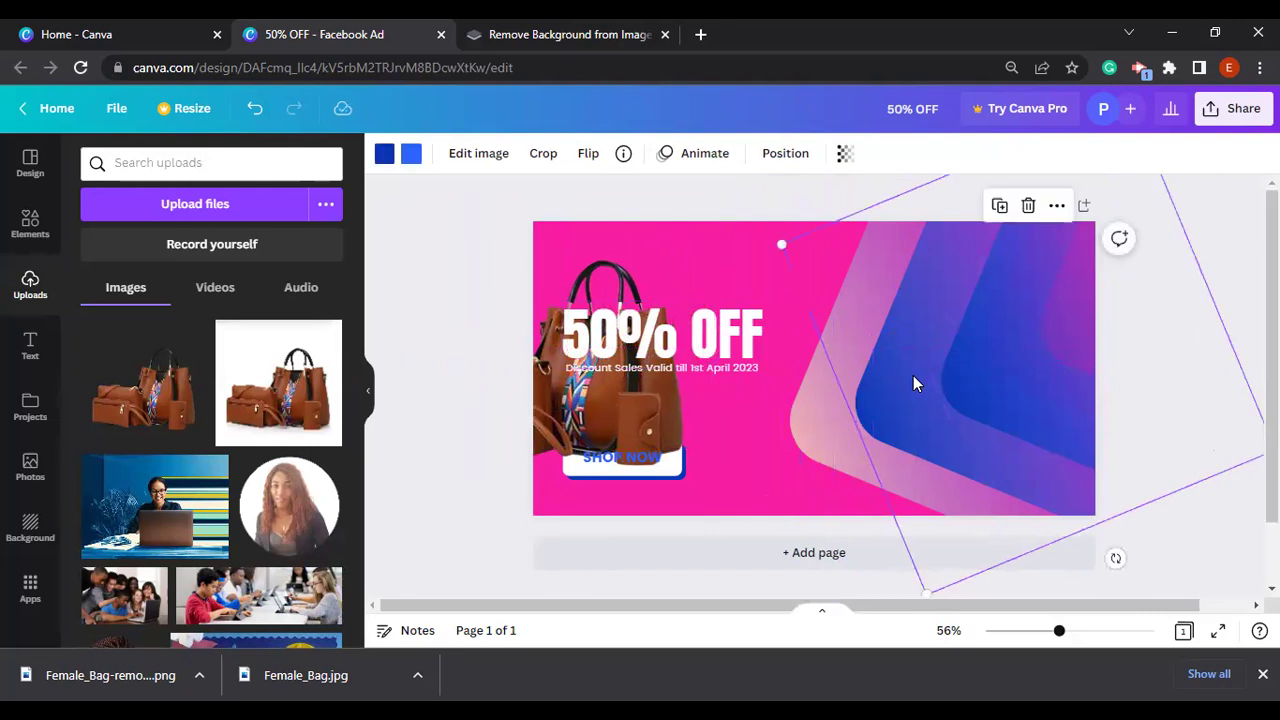
{"action": "left_click", "coordinate": [813, 412]}
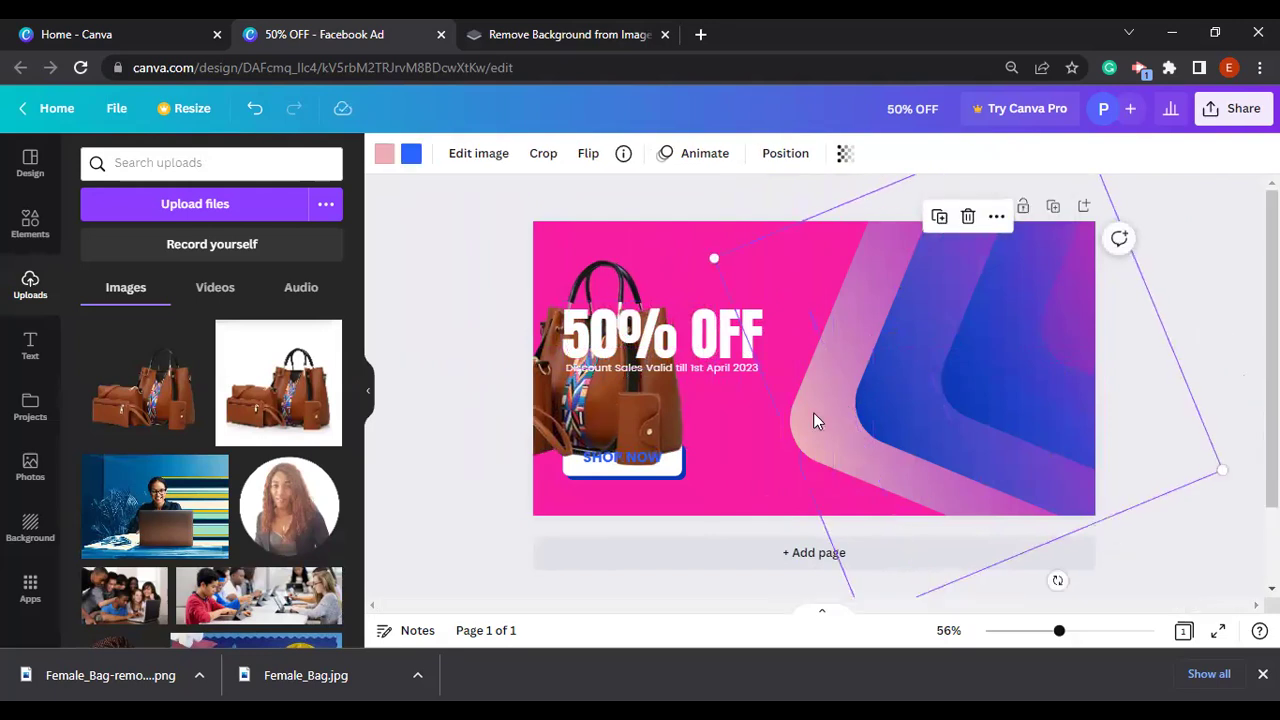
{"action": "left_click", "coordinate": [896, 397]}
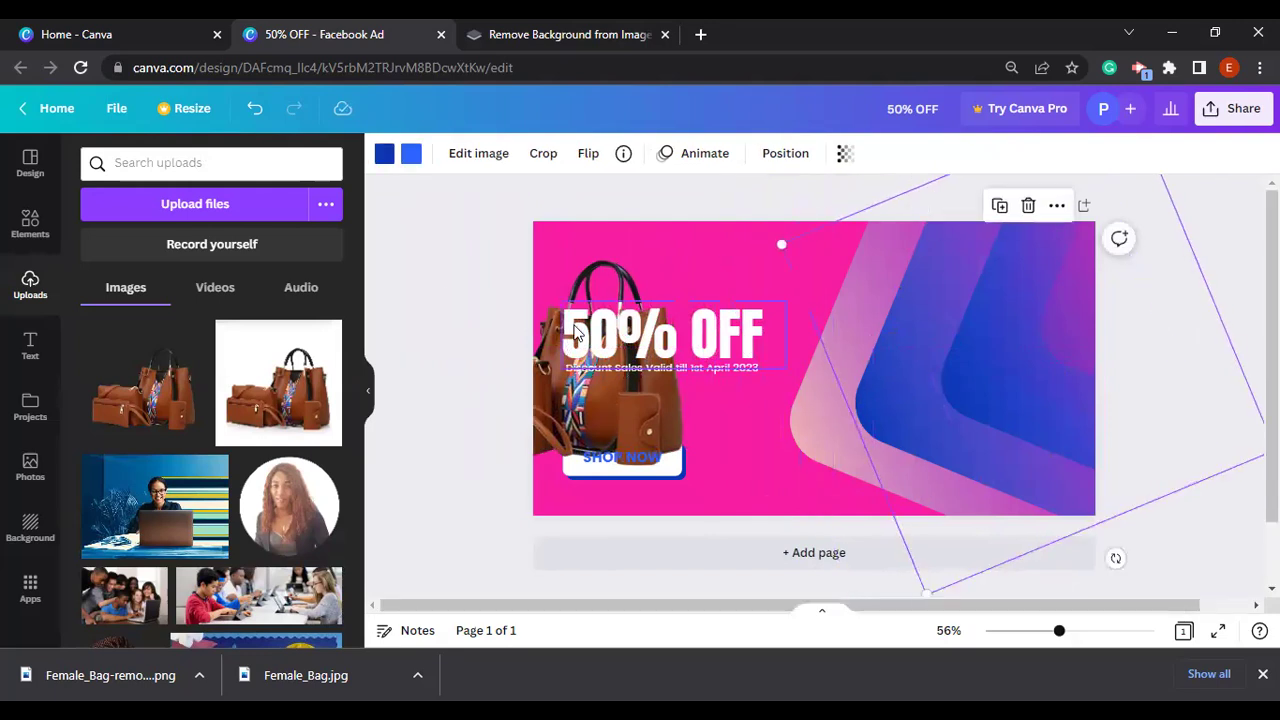
{"action": "left_click", "coordinate": [385, 156]}
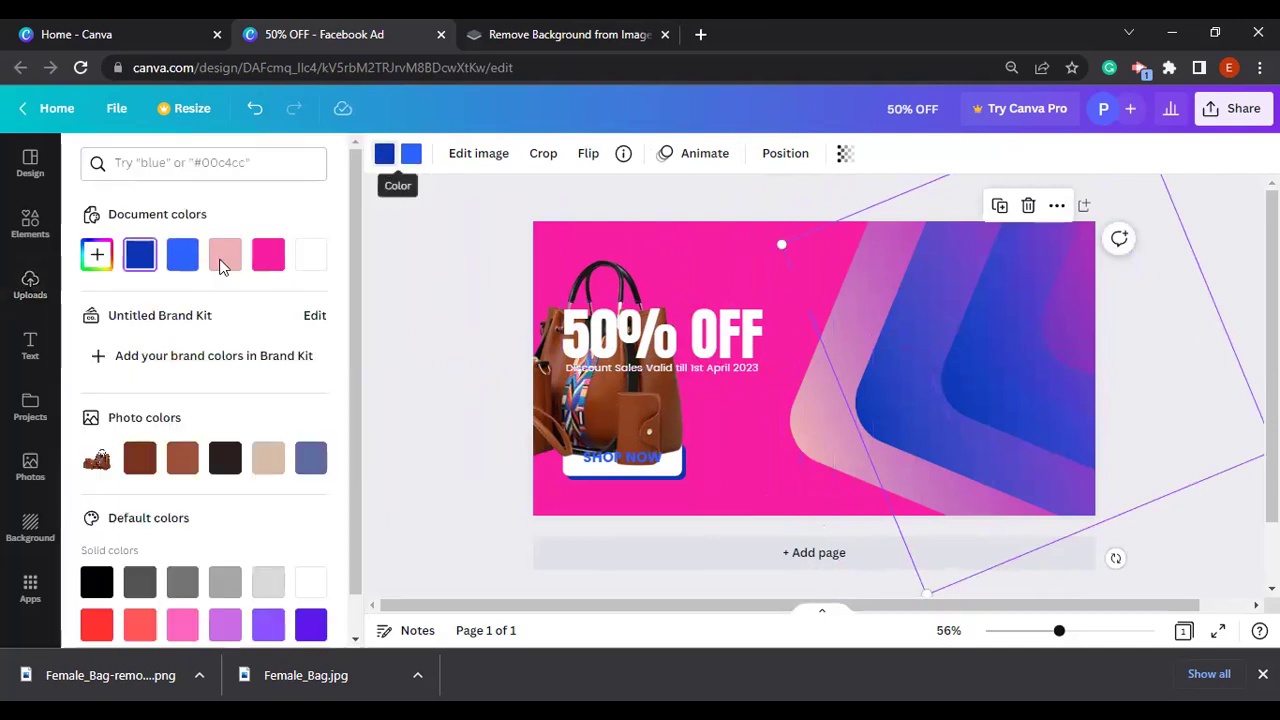
{"action": "left_click", "coordinate": [264, 258]}
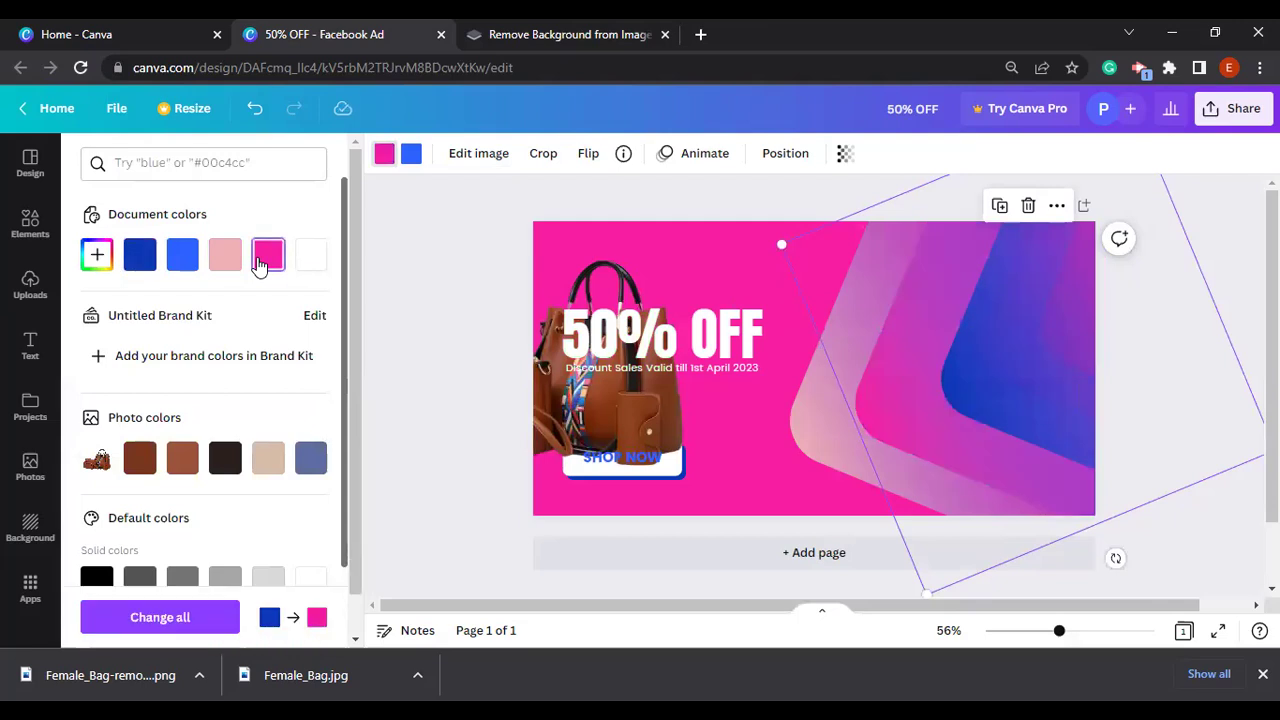
Recolor the innermost shape's dark blue with the document's light pink
{"action": "left_click", "coordinate": [990, 395]}
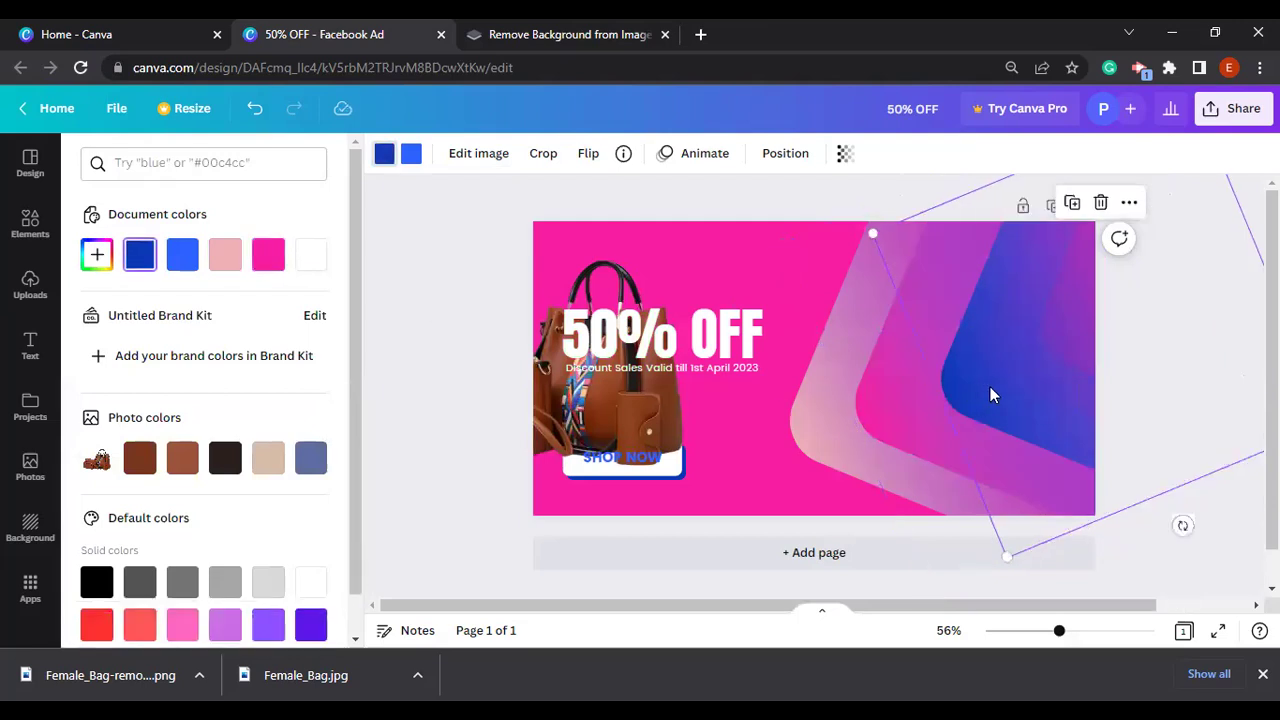
{"action": "left_click", "coordinate": [226, 262]}
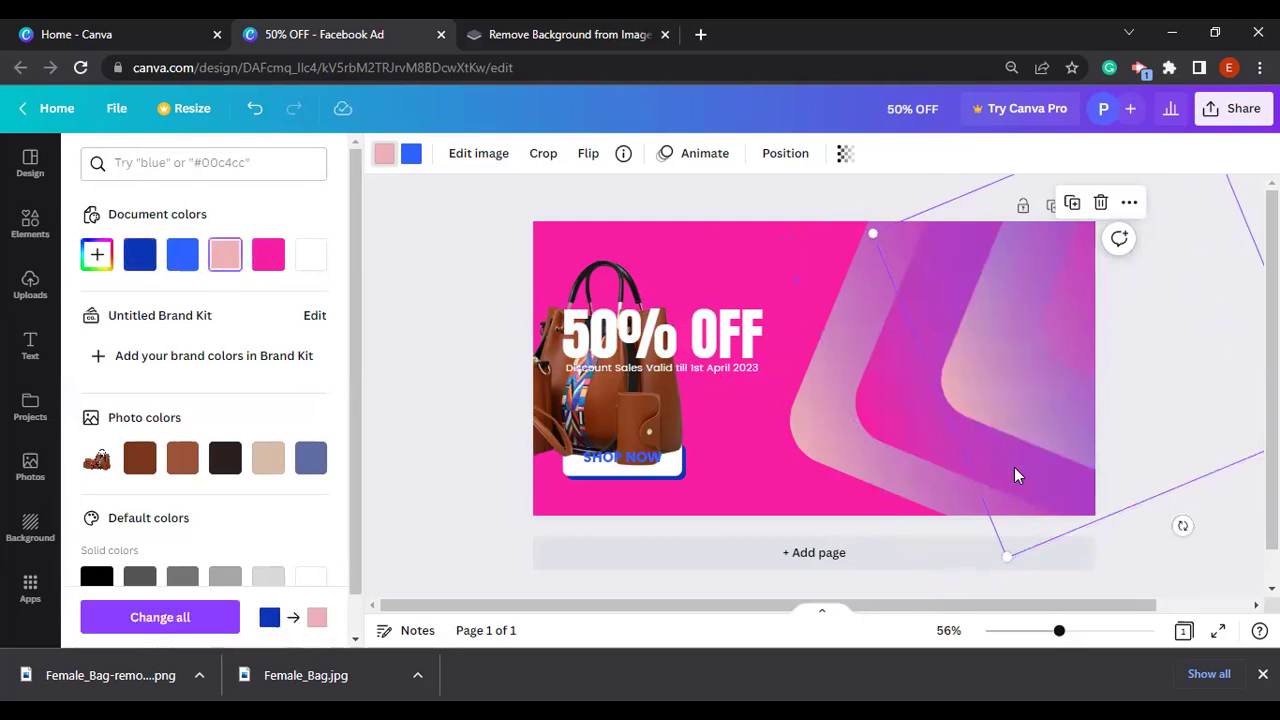
{"action": "left_click", "coordinate": [551, 197]}
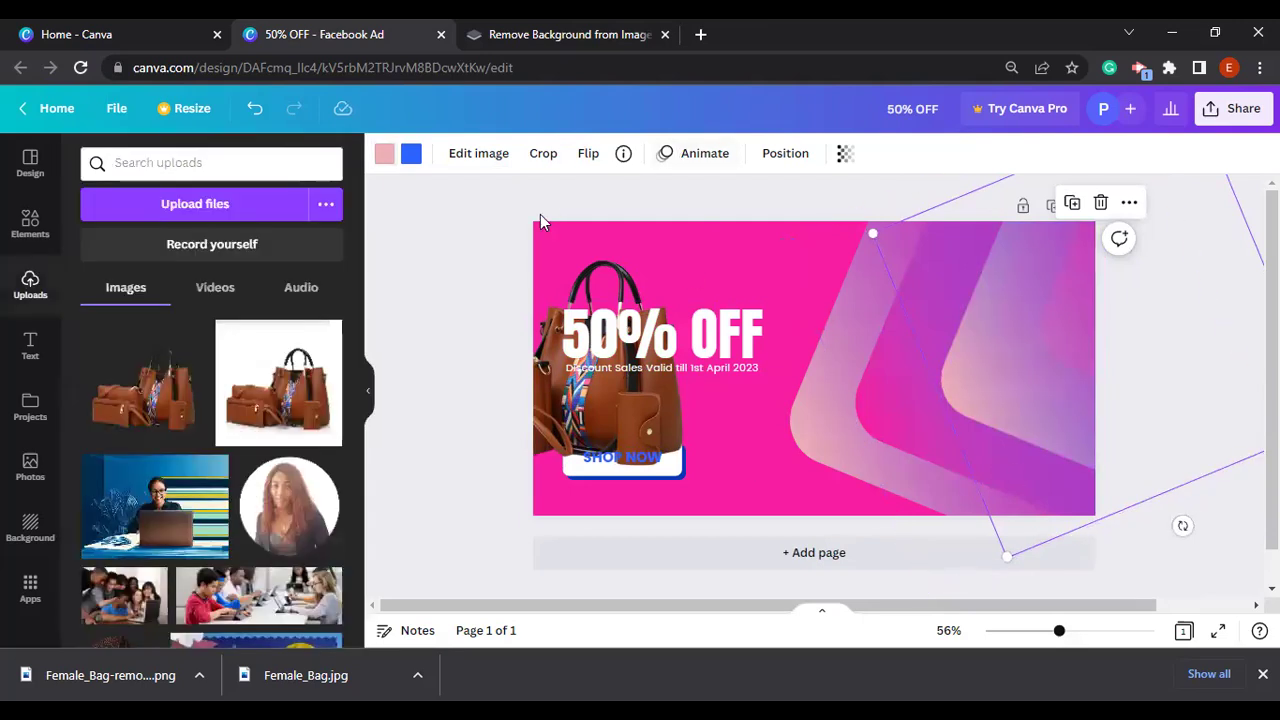
{"action": "left_click", "coordinate": [446, 347]}
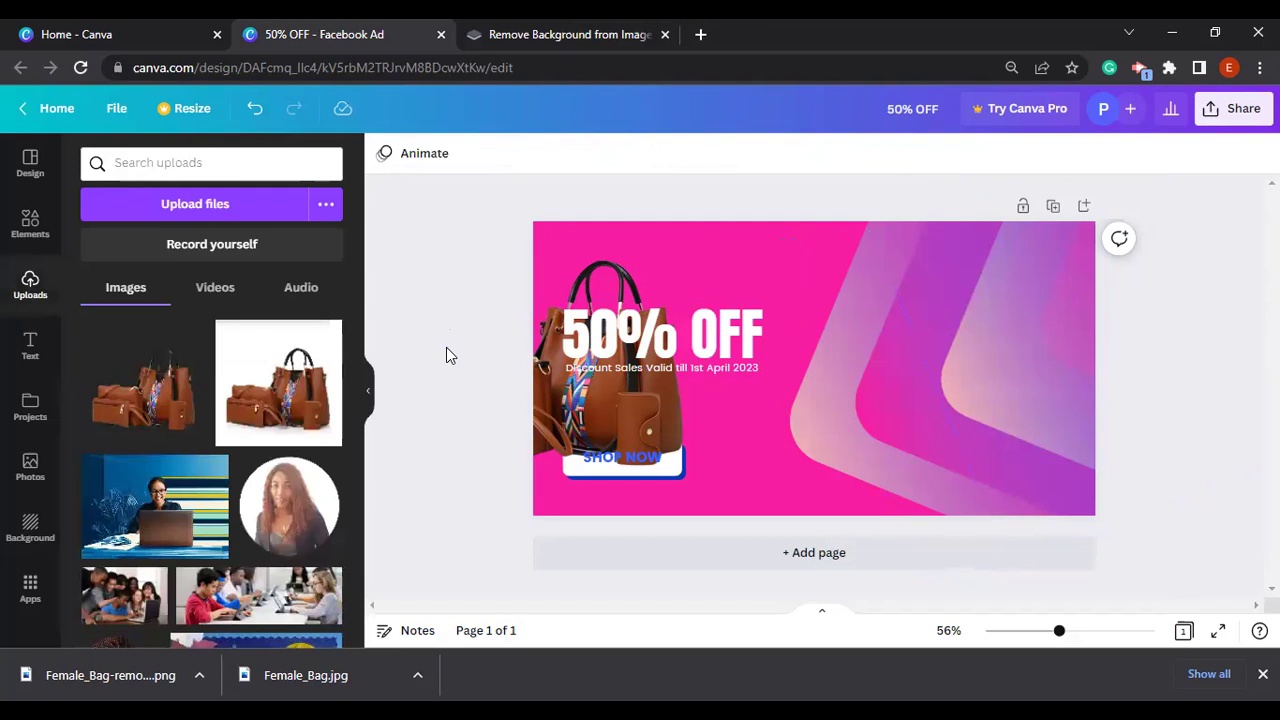
Try the bag image over the recolored shapes, and move it aside over the headline again
{"action": "left_click", "coordinate": [646, 428]}
{"action": "left_click_drag", "start_coordinate": [646, 428], "coordinate": [1043, 414]}
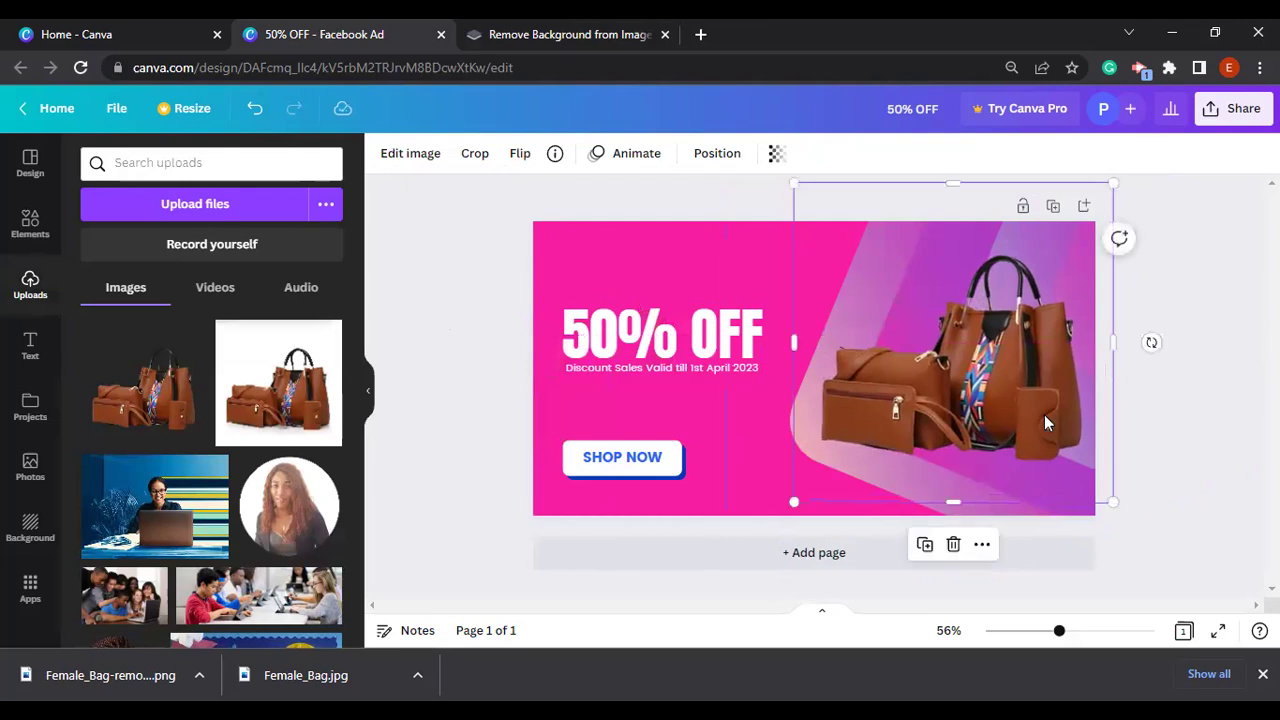
{"action": "left_click", "coordinate": [1191, 421]}
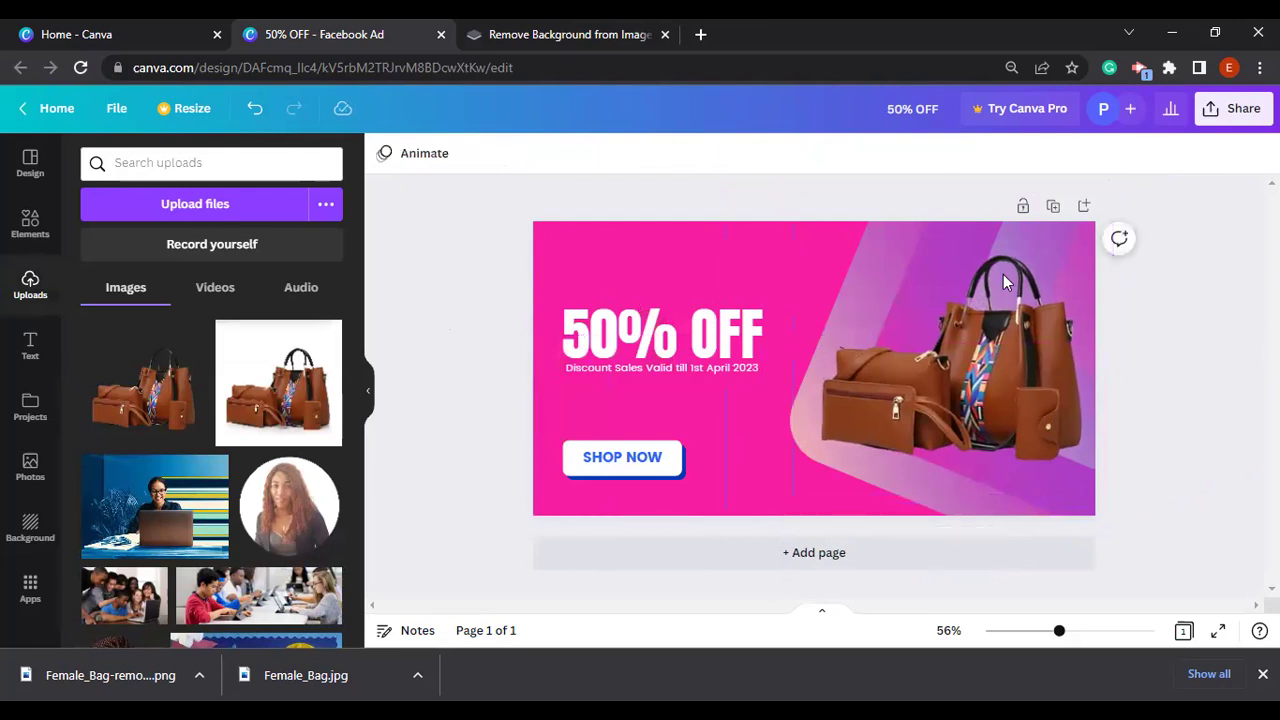
{"action": "left_click_drag", "start_coordinate": [913, 394], "coordinate": [523, 391]}
Change the middle shape's remaining blue gradient color to white
{"action": "left_click", "coordinate": [907, 386]}
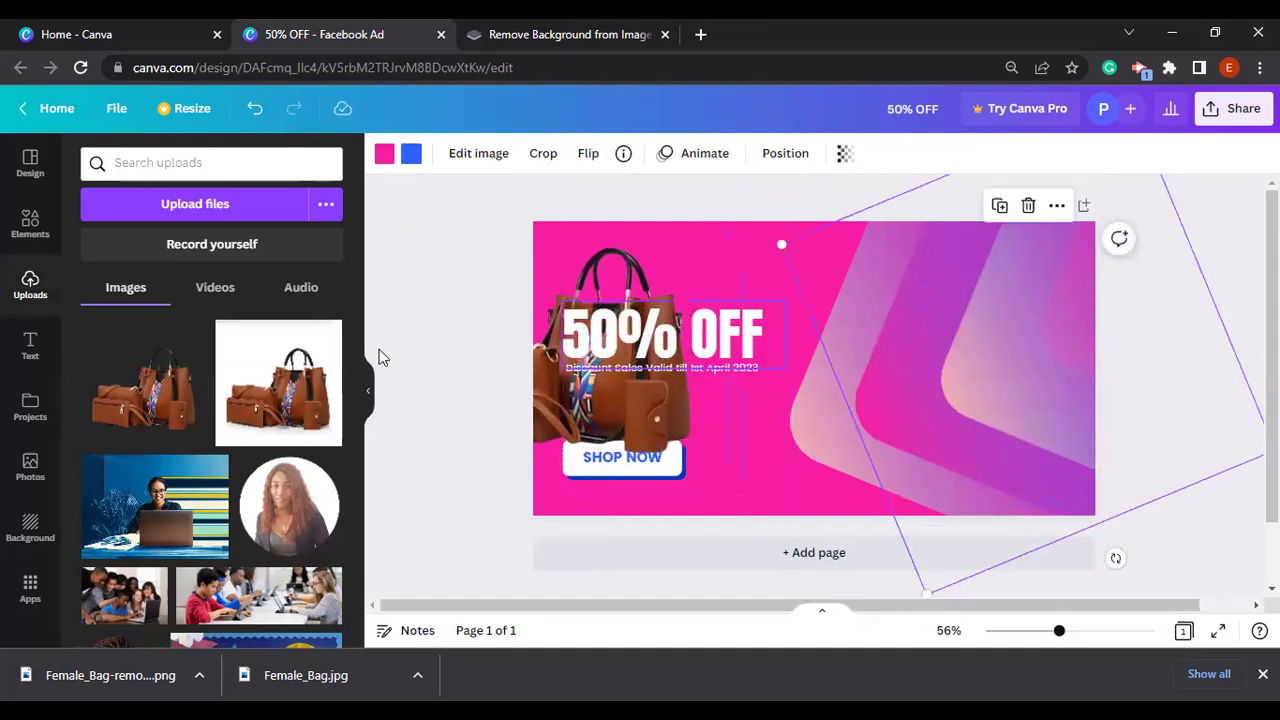
{"action": "left_click", "coordinate": [414, 158]}
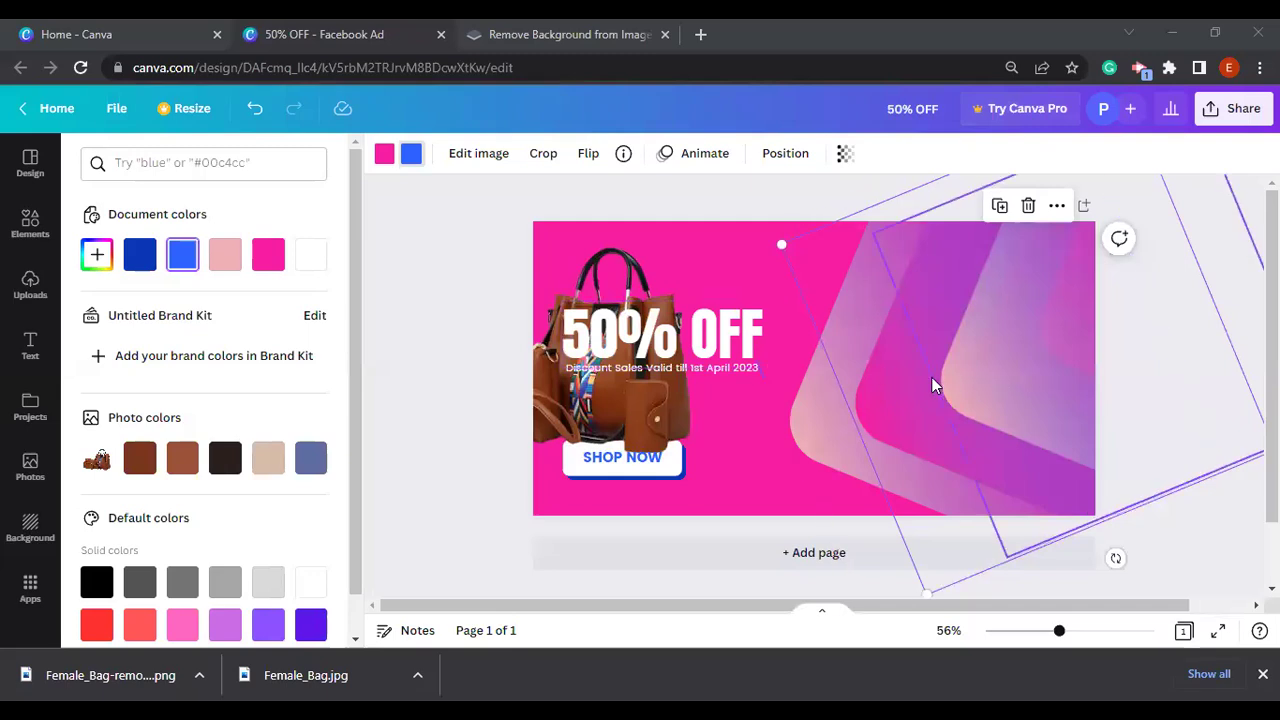
{"action": "left_click", "coordinate": [411, 158]}
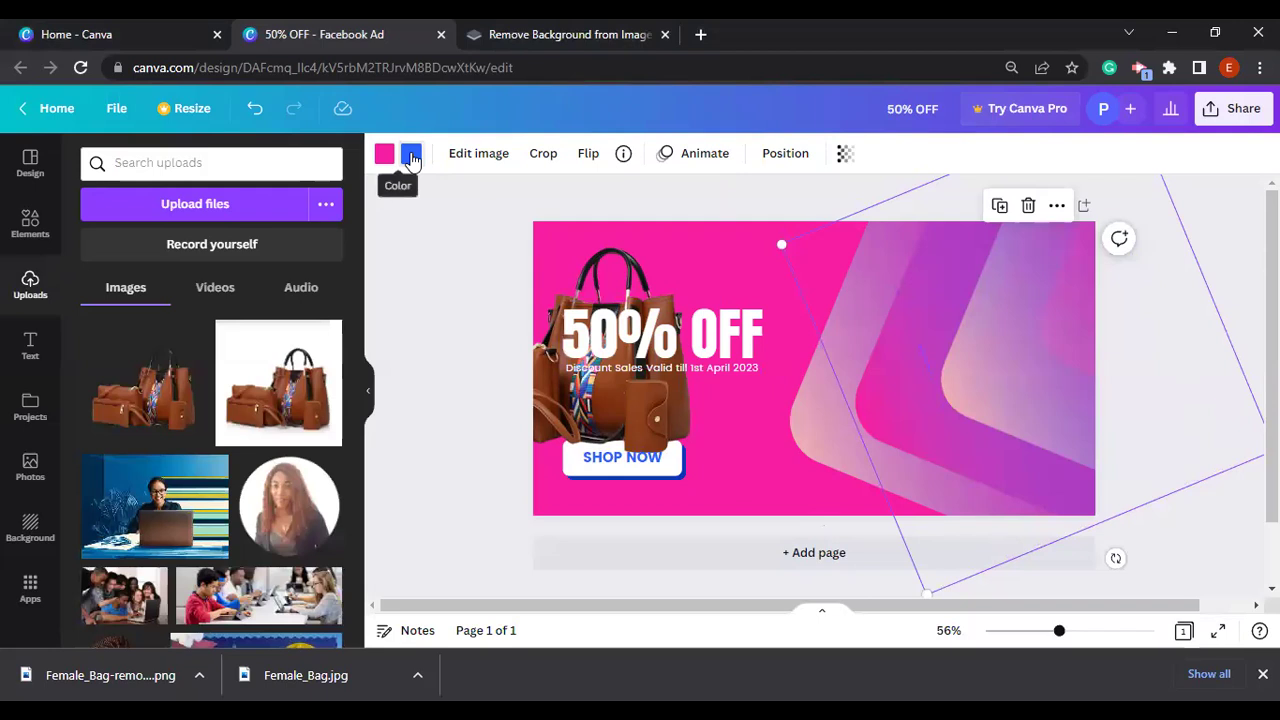
{"action": "left_click", "coordinate": [411, 158]}
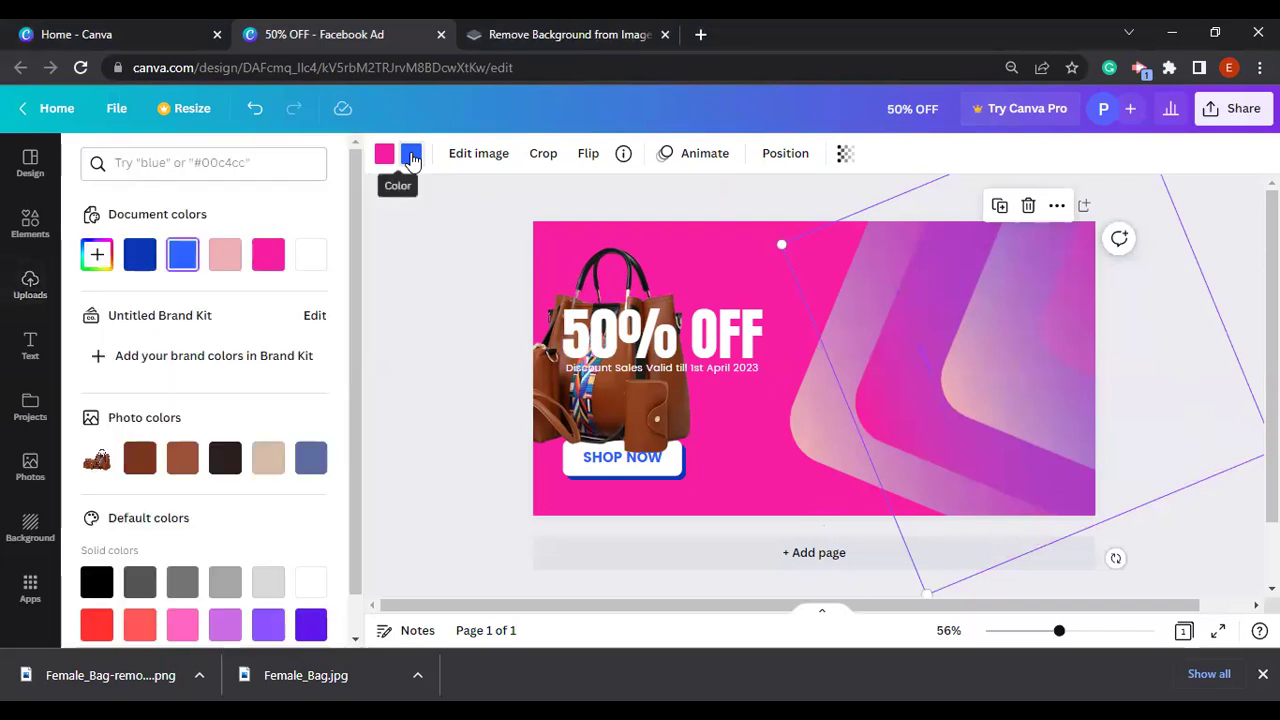
{"action": "left_click", "coordinate": [305, 259]}
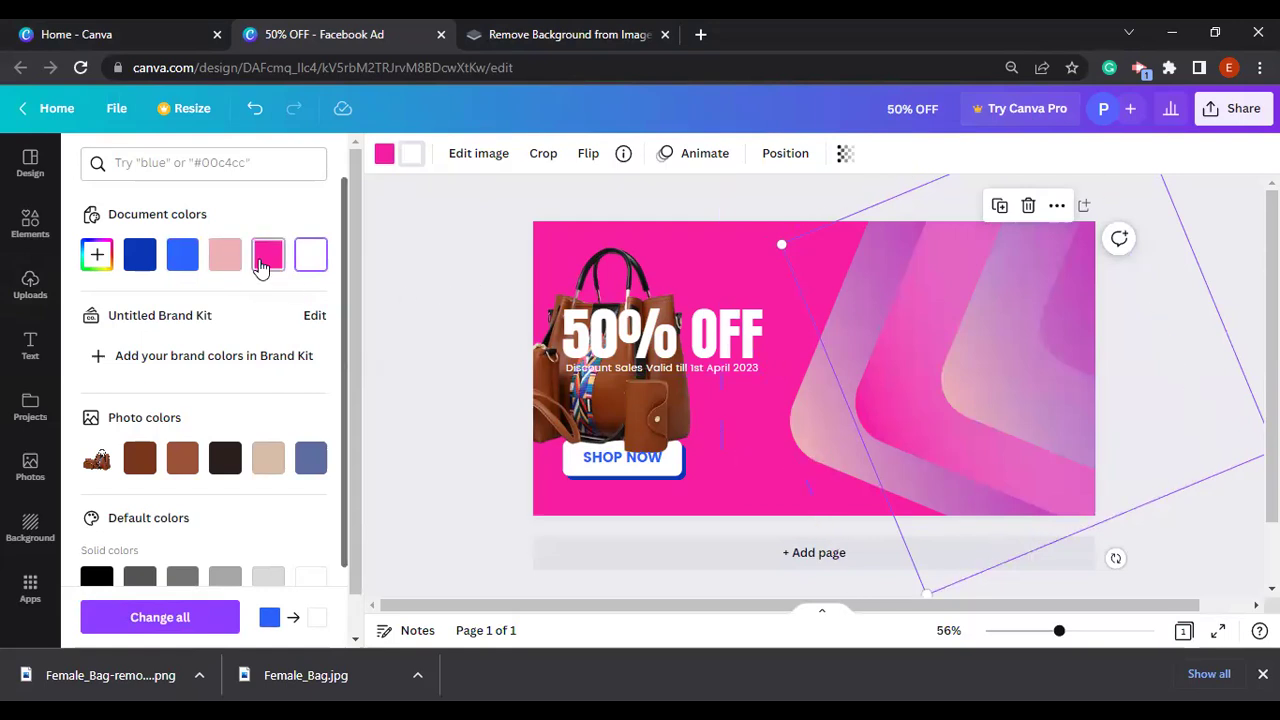
Soften the middle shape's hot pink with a custom color, trying #F895D2 and settling on #F885CC
{"action": "left_click", "coordinate": [385, 155]}
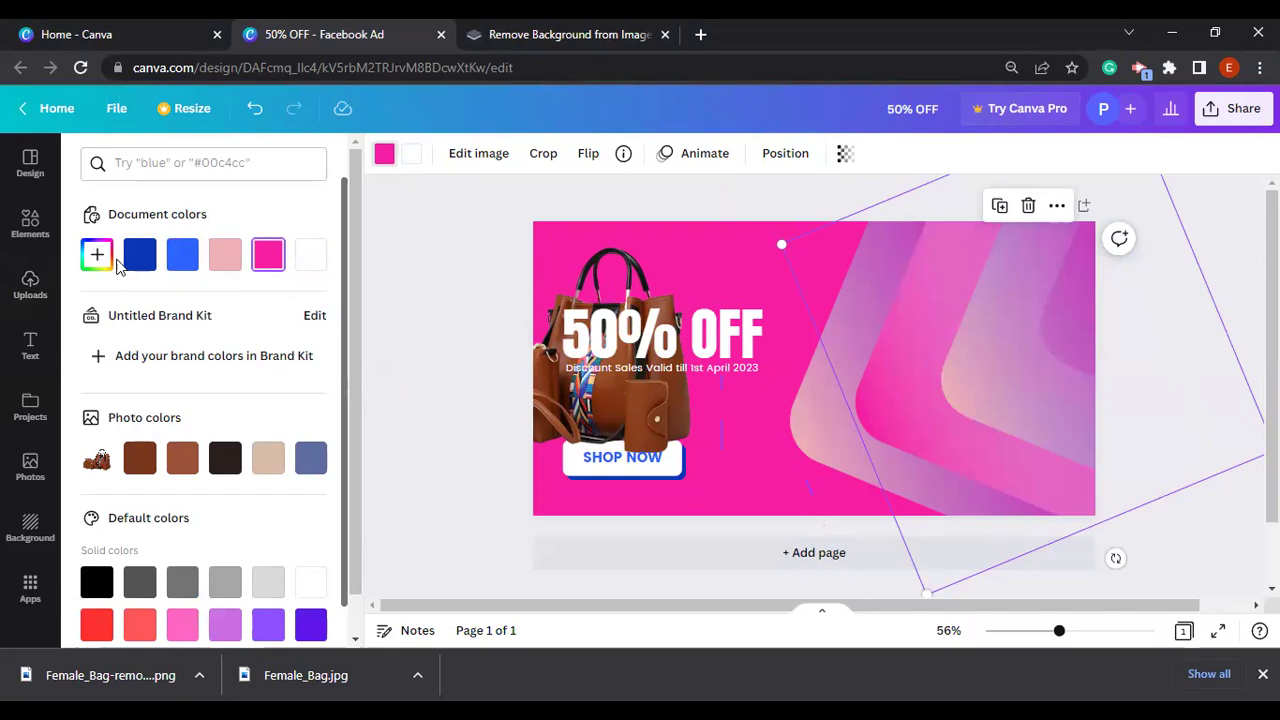
{"action": "left_click", "coordinate": [97, 255]}
{"action": "left_click", "coordinate": [192, 300]}
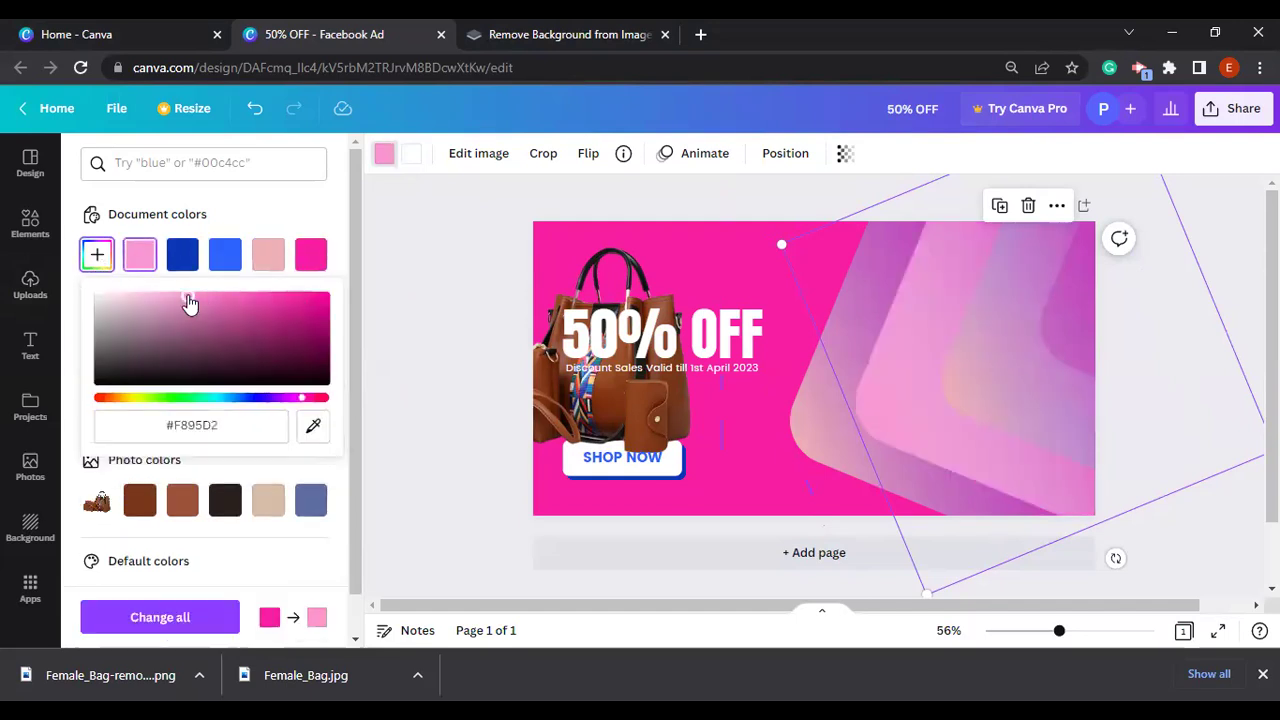
{"action": "left_click_drag", "start_coordinate": [190, 300], "coordinate": [204, 303]}
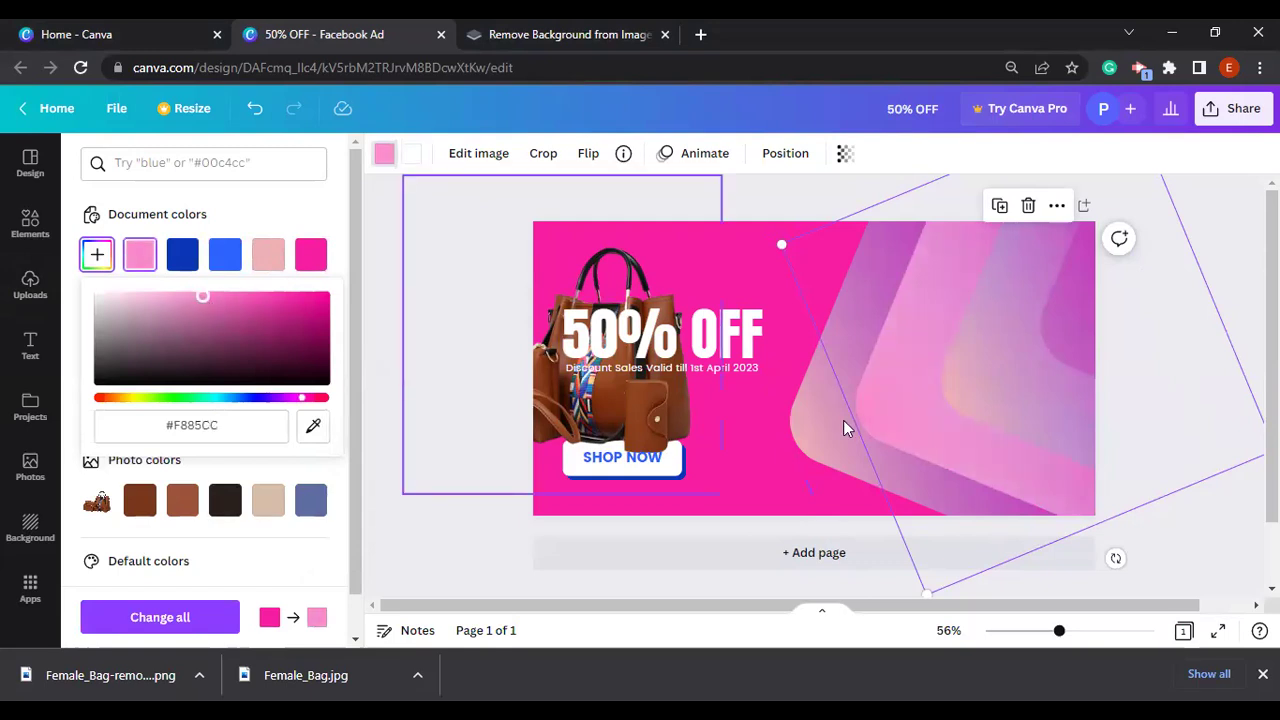
Replace the outermost shape's remaining blue gradient color with the document's custom pink #F885CC
{"action": "left_click", "coordinate": [825, 443]}
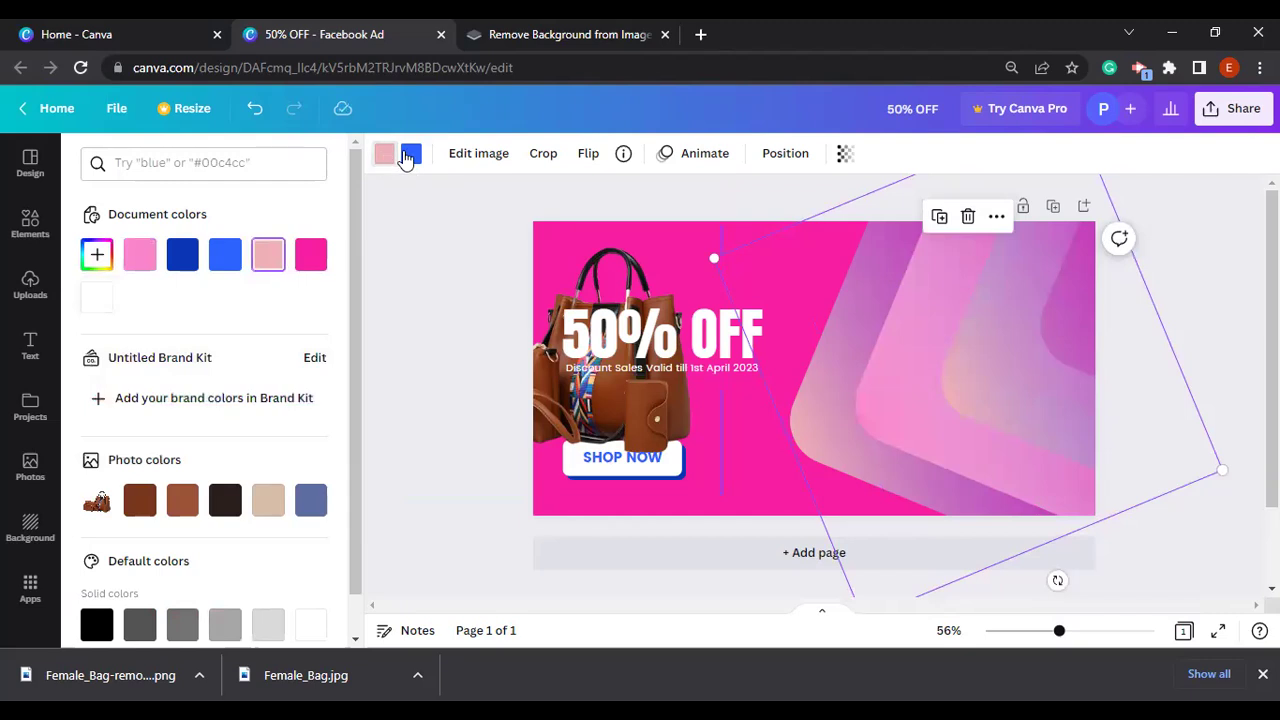
{"action": "left_click", "coordinate": [411, 153]}
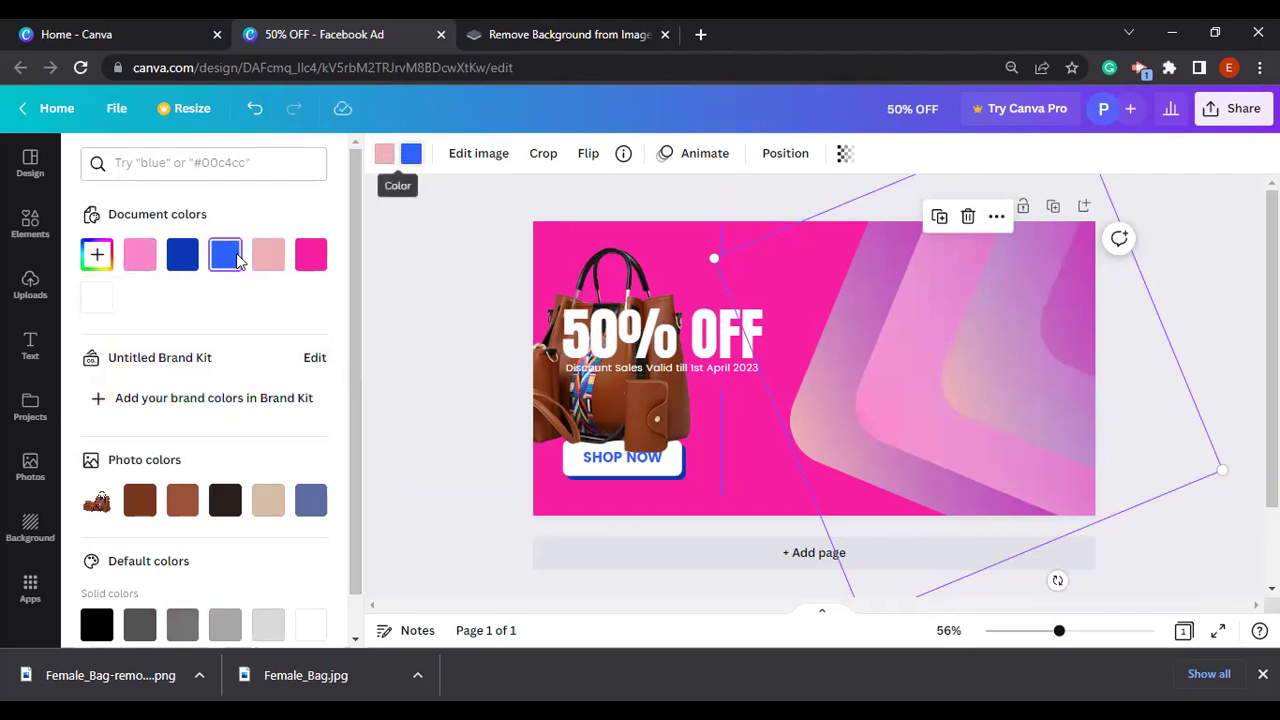
{"action": "left_click", "coordinate": [140, 266]}
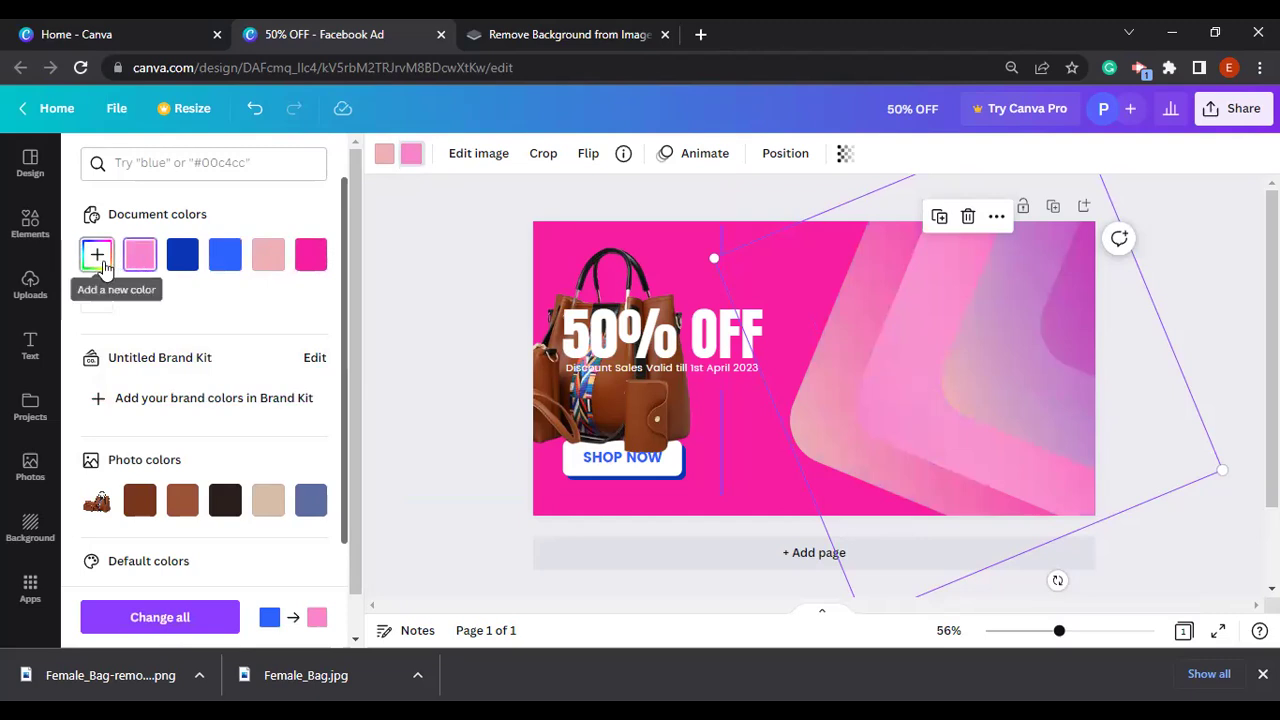
Replace the salmon gradient color of the outermost and innermost shapes with the document's custom pink #F885CC
{"action": "left_click", "coordinate": [384, 156]}
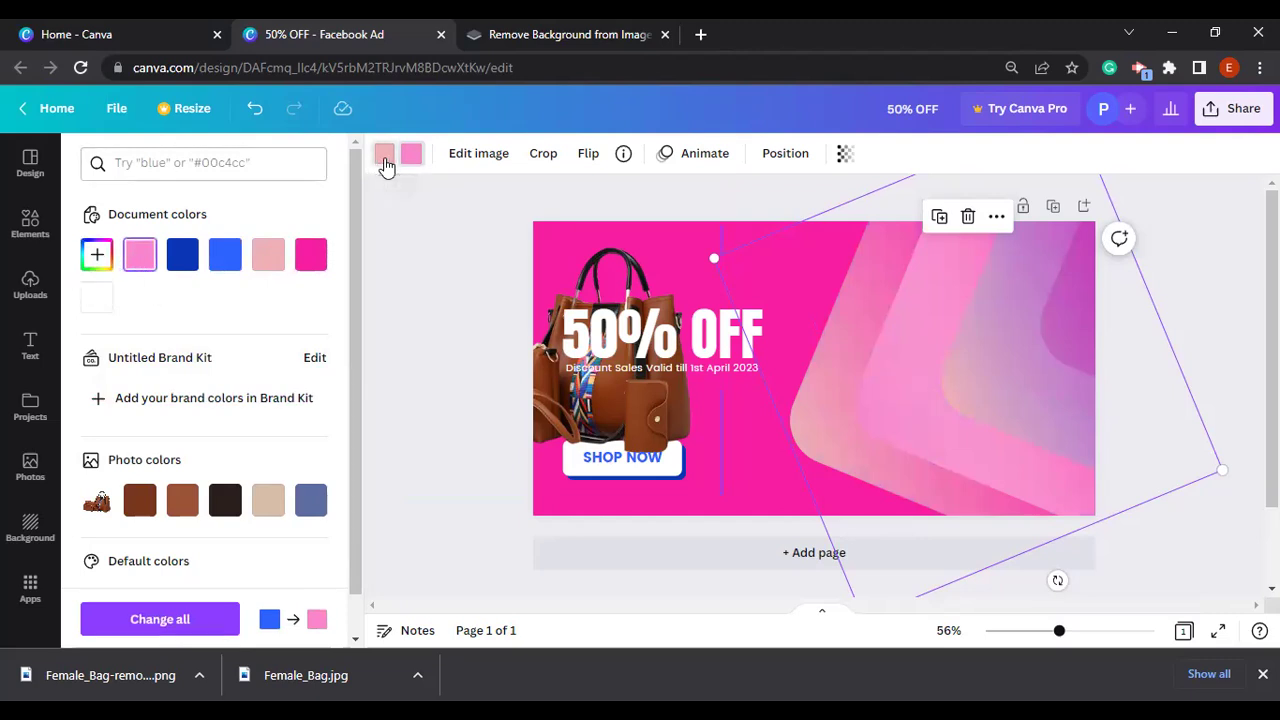
{"action": "left_click", "coordinate": [143, 256]}
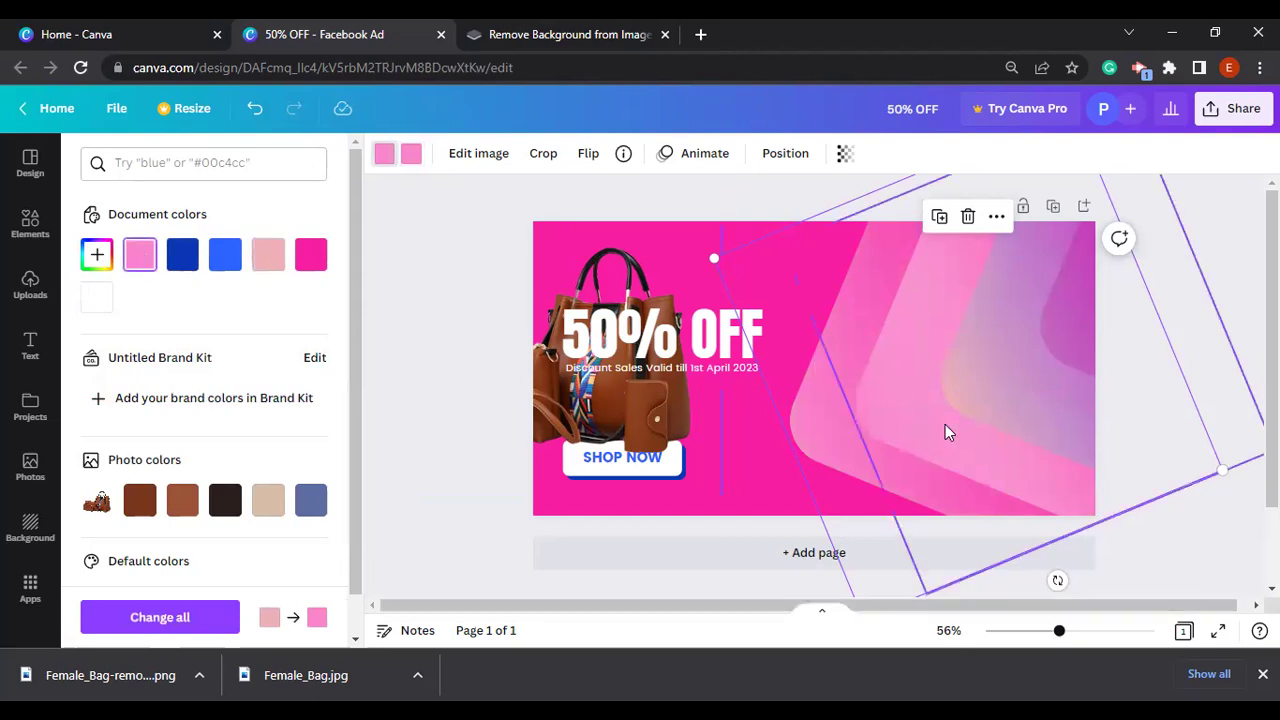
{"action": "left_click", "coordinate": [1034, 396]}
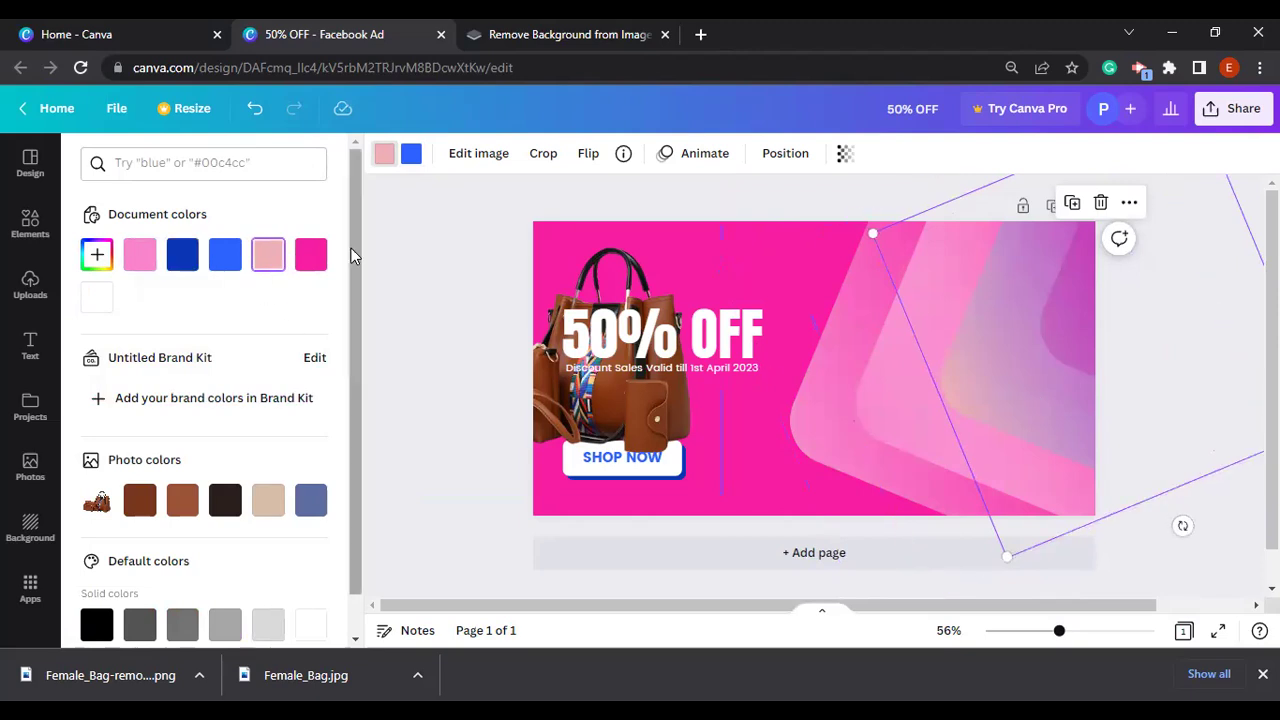
{"action": "left_click", "coordinate": [143, 268]}
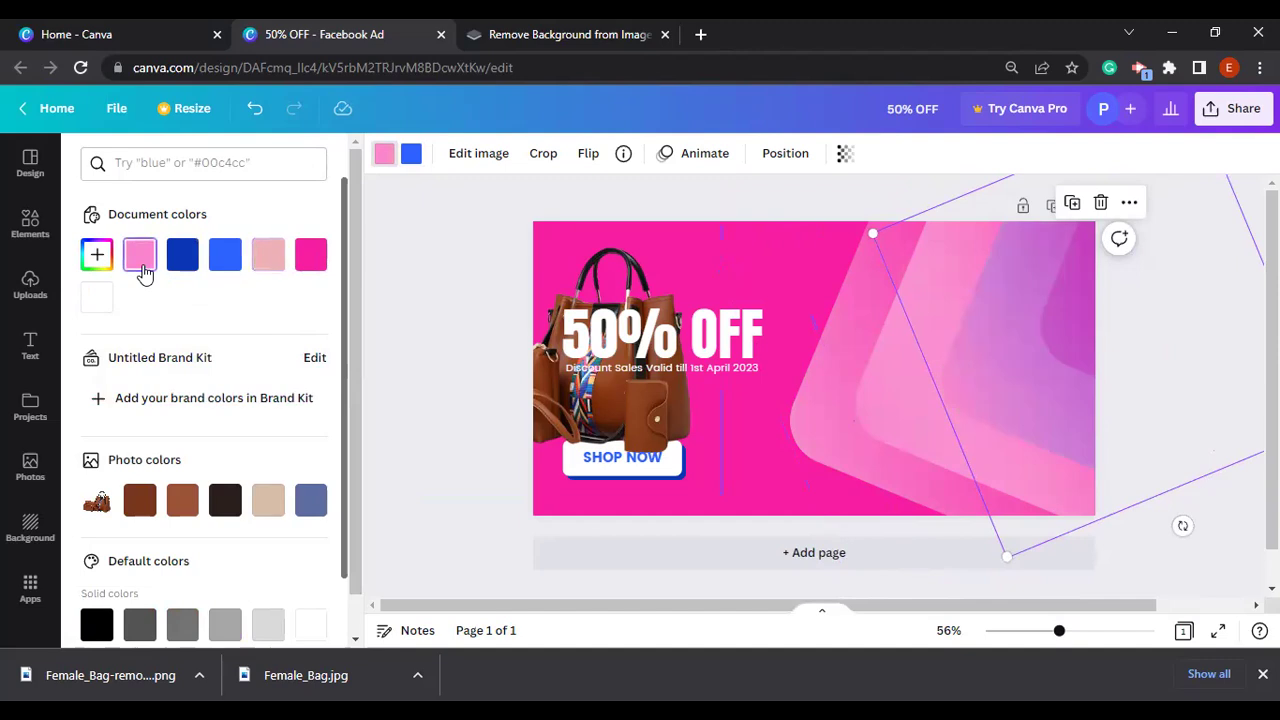
Change the innermost shape's blue gradient color to white
{"action": "left_click", "coordinate": [411, 156]}
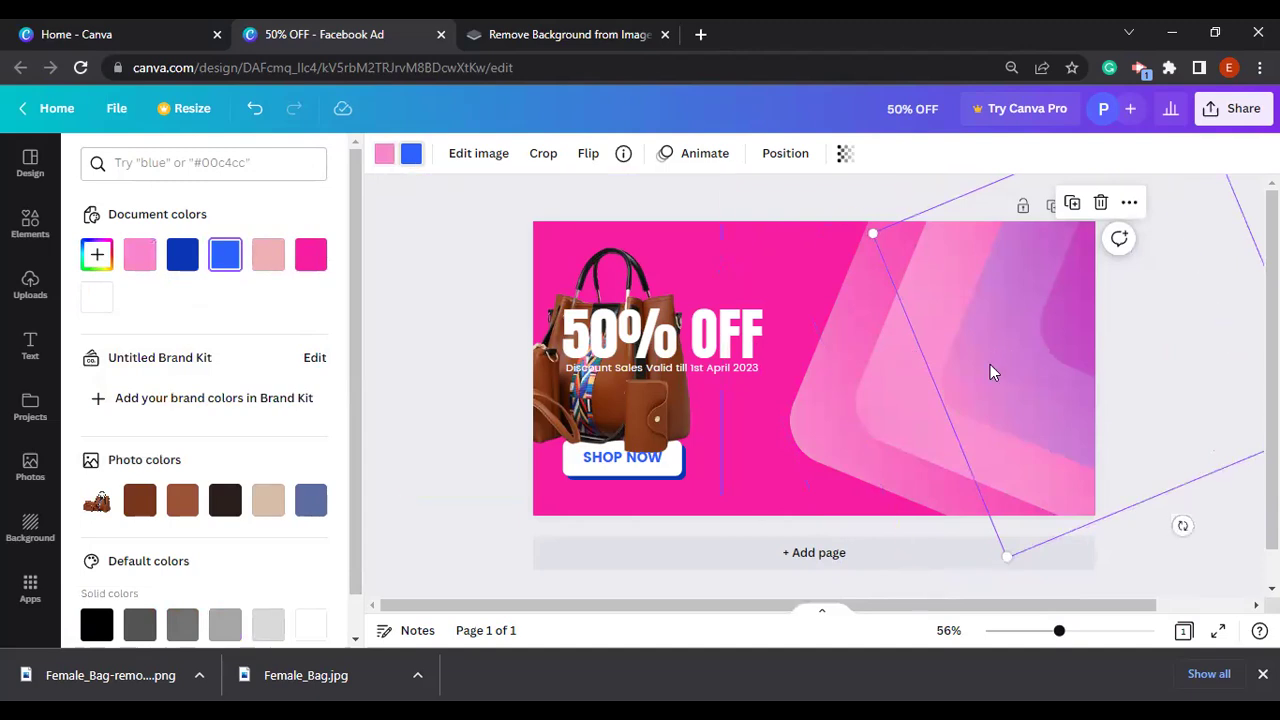
{"action": "left_click", "coordinate": [411, 156]}
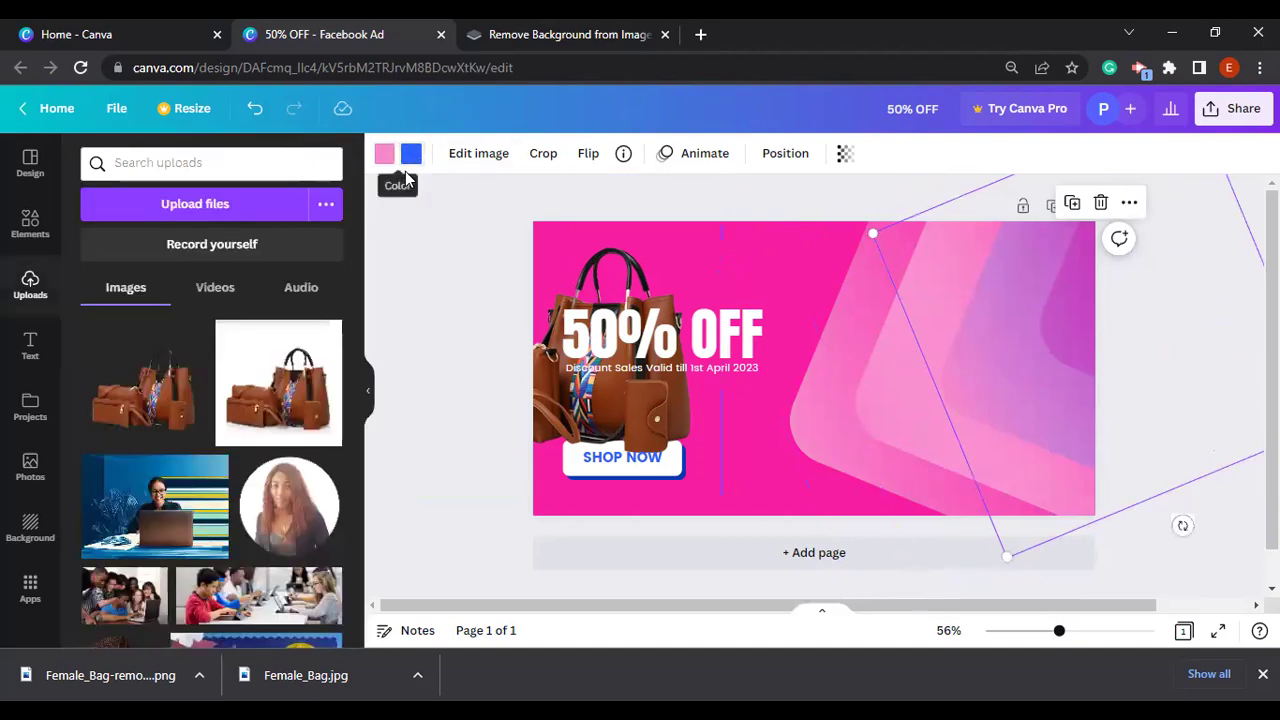
{"action": "left_click", "coordinate": [411, 157]}
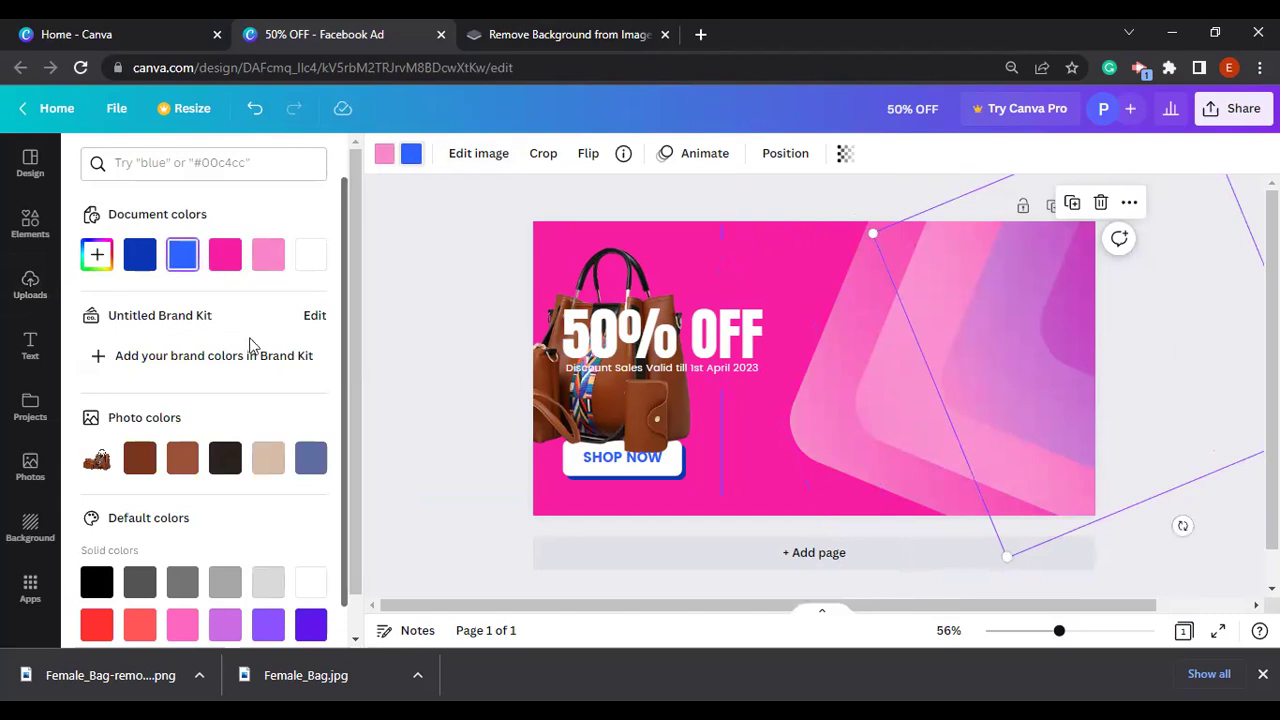
{"action": "left_click", "coordinate": [308, 260]}
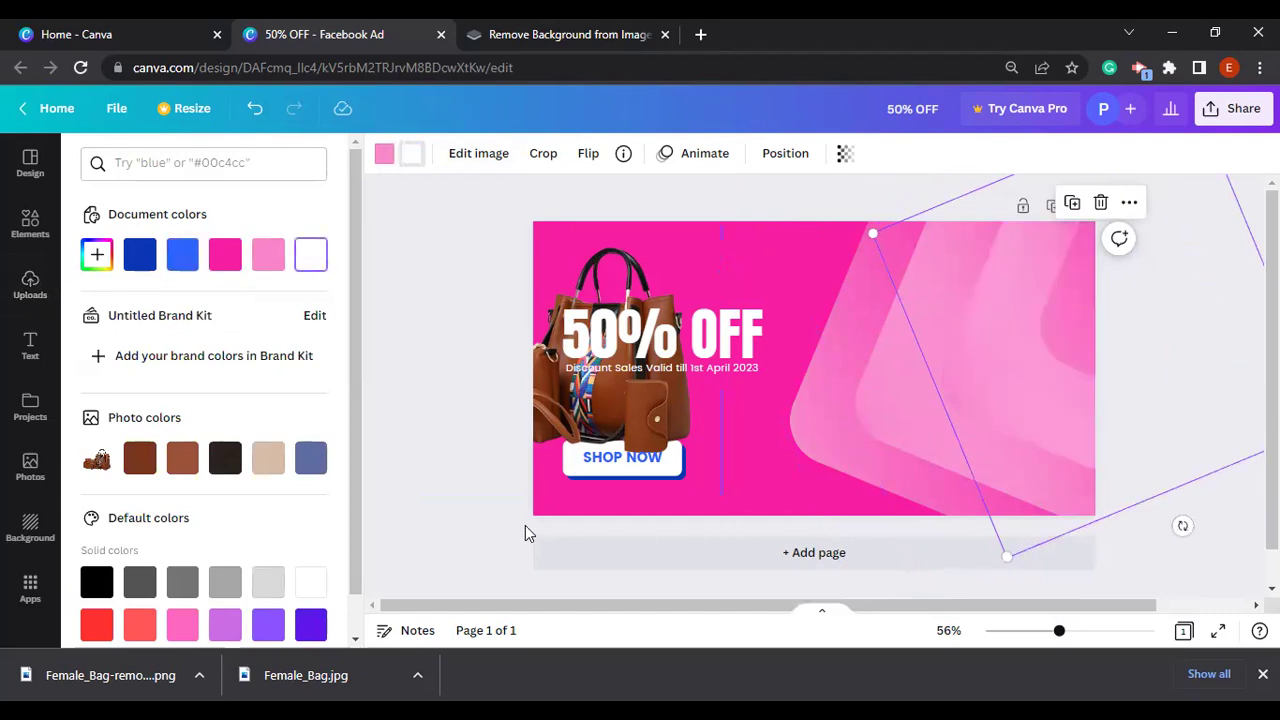
Try the bag image over the recolored shapes beside the headline
{"action": "left_click", "coordinate": [652, 418]}
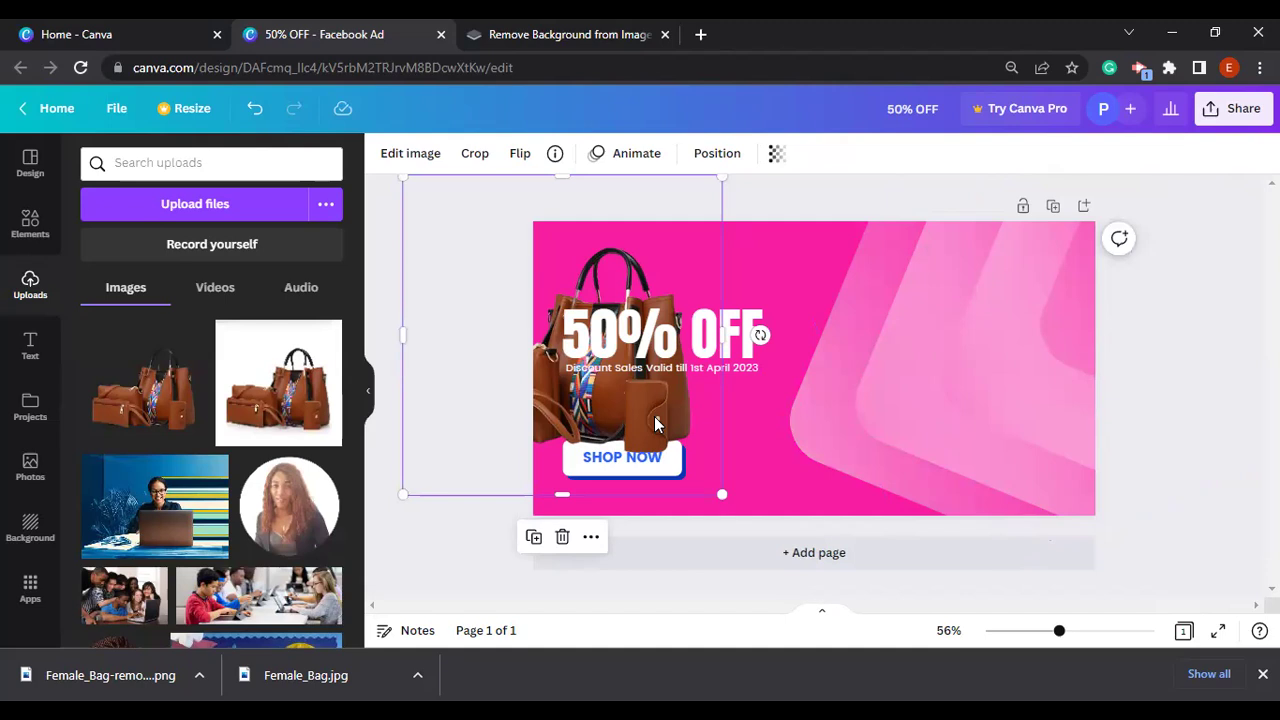
{"action": "left_click_drag", "start_coordinate": [655, 418], "coordinate": [1046, 419]}
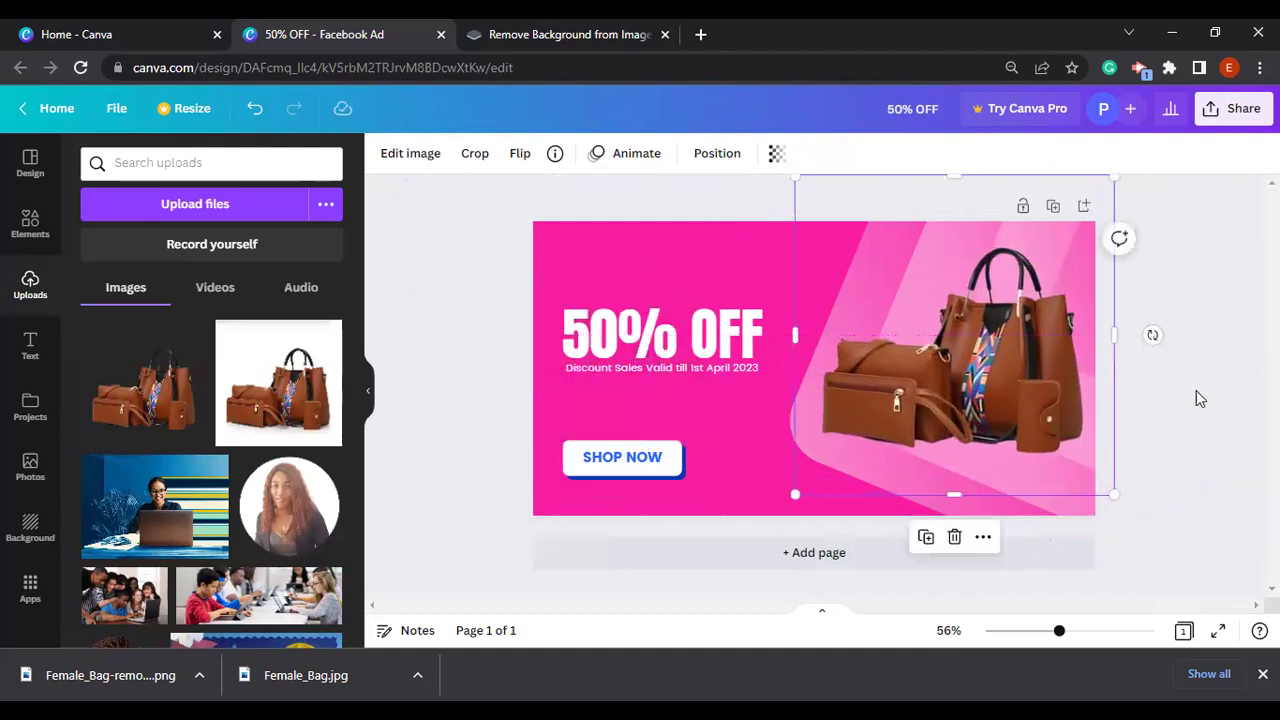
{"action": "left_click", "coordinate": [1205, 390]}
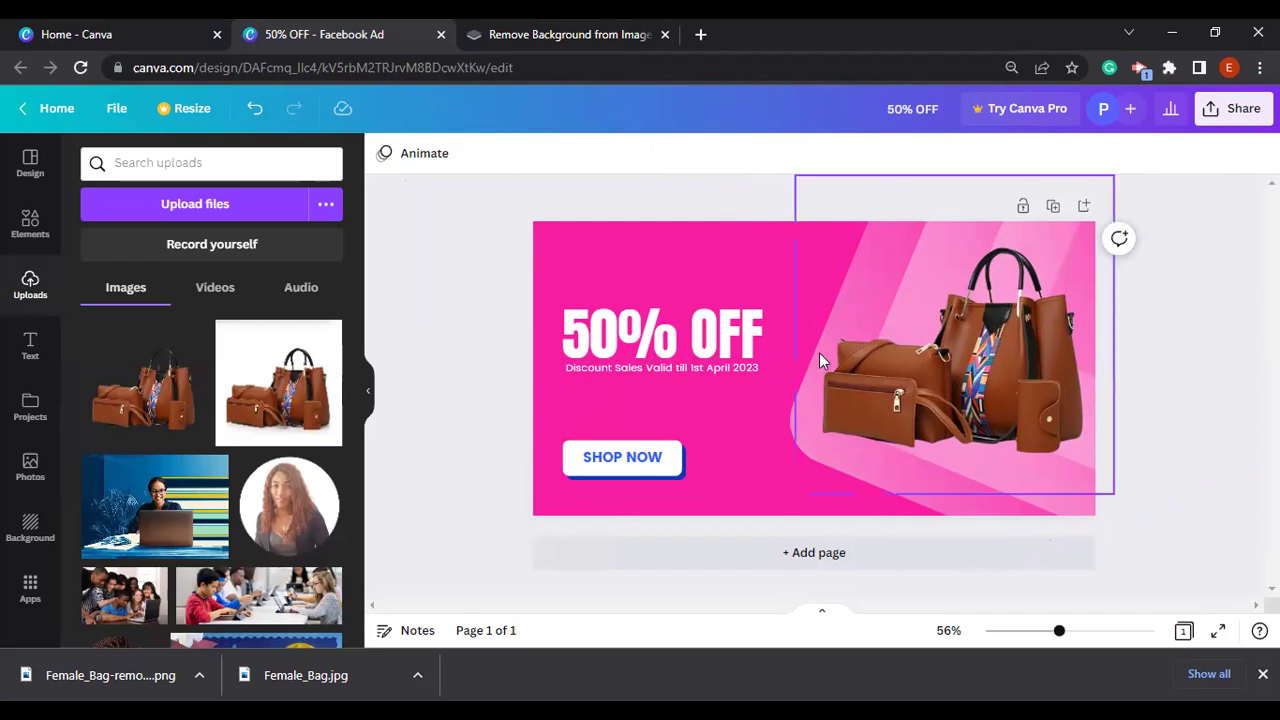
Lighten the outermost shape's two gradient colors with custom pinks #F1C6E1 and #FABBE2
{"action": "left_click", "coordinate": [787, 427]}
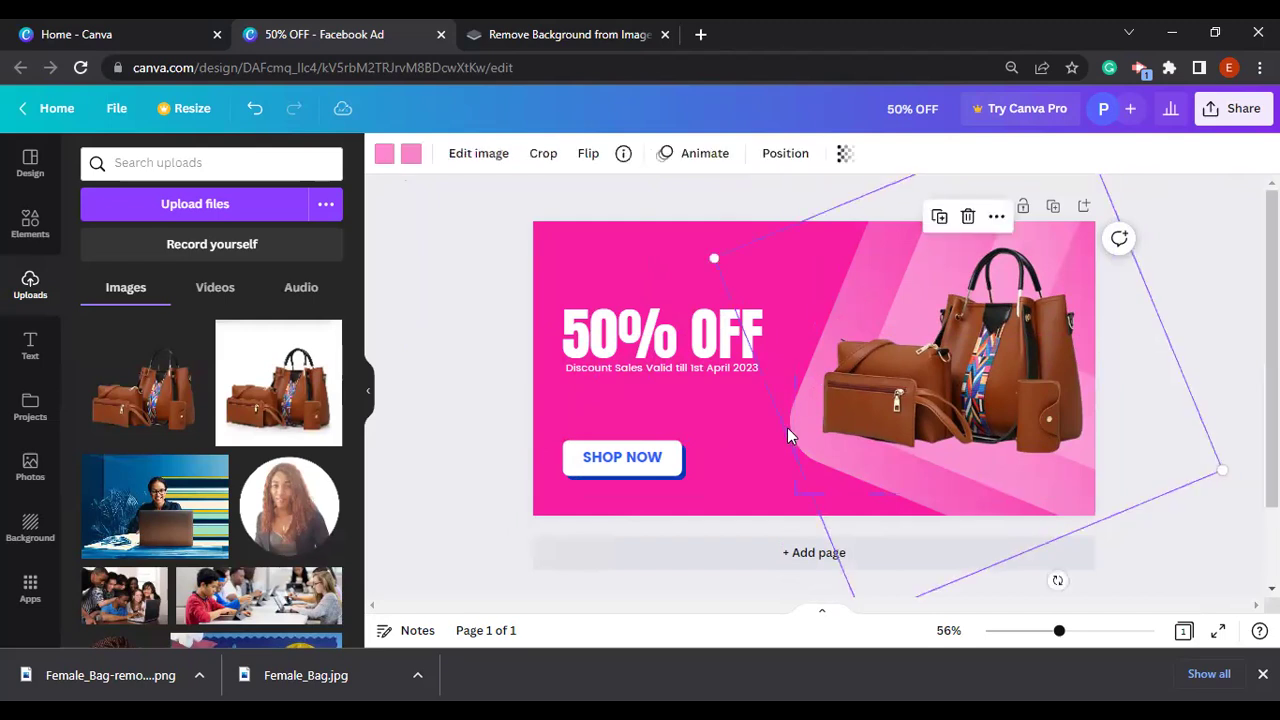
{"action": "left_click", "coordinate": [386, 157]}
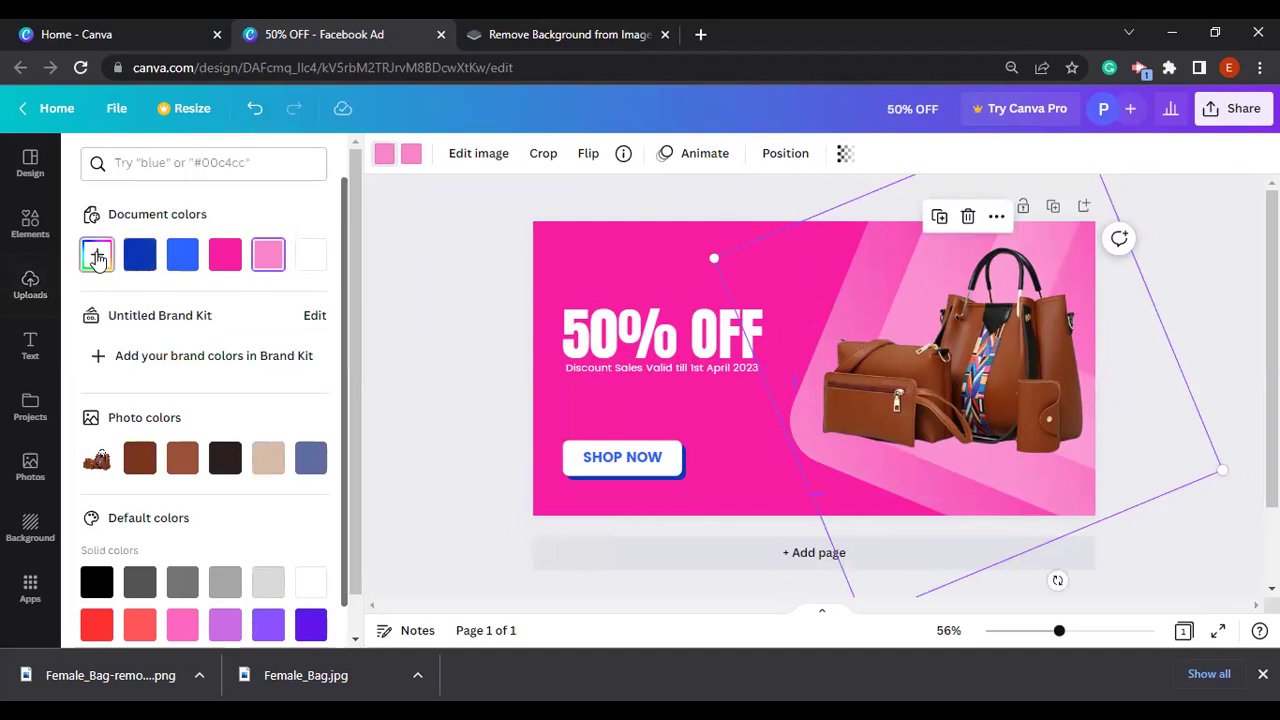
{"action": "left_click", "coordinate": [97, 255]}
{"action": "left_click", "coordinate": [139, 301]}
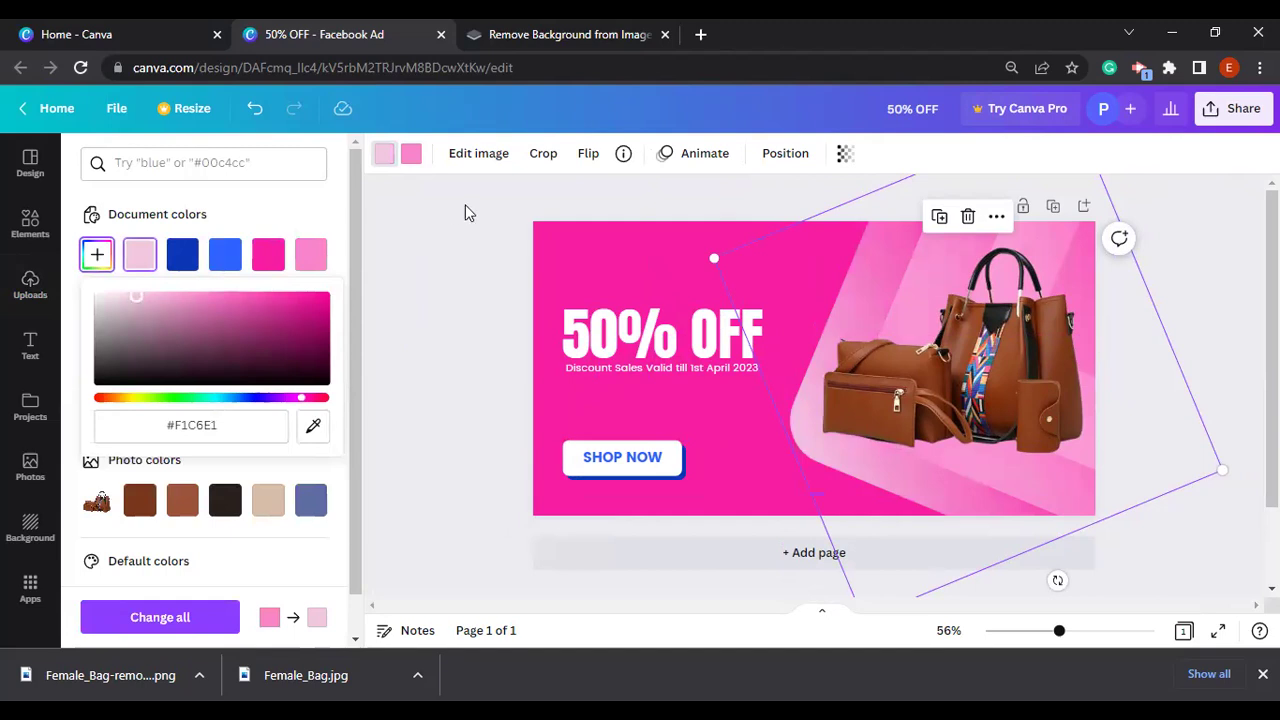
{"action": "left_click", "coordinate": [411, 157]}
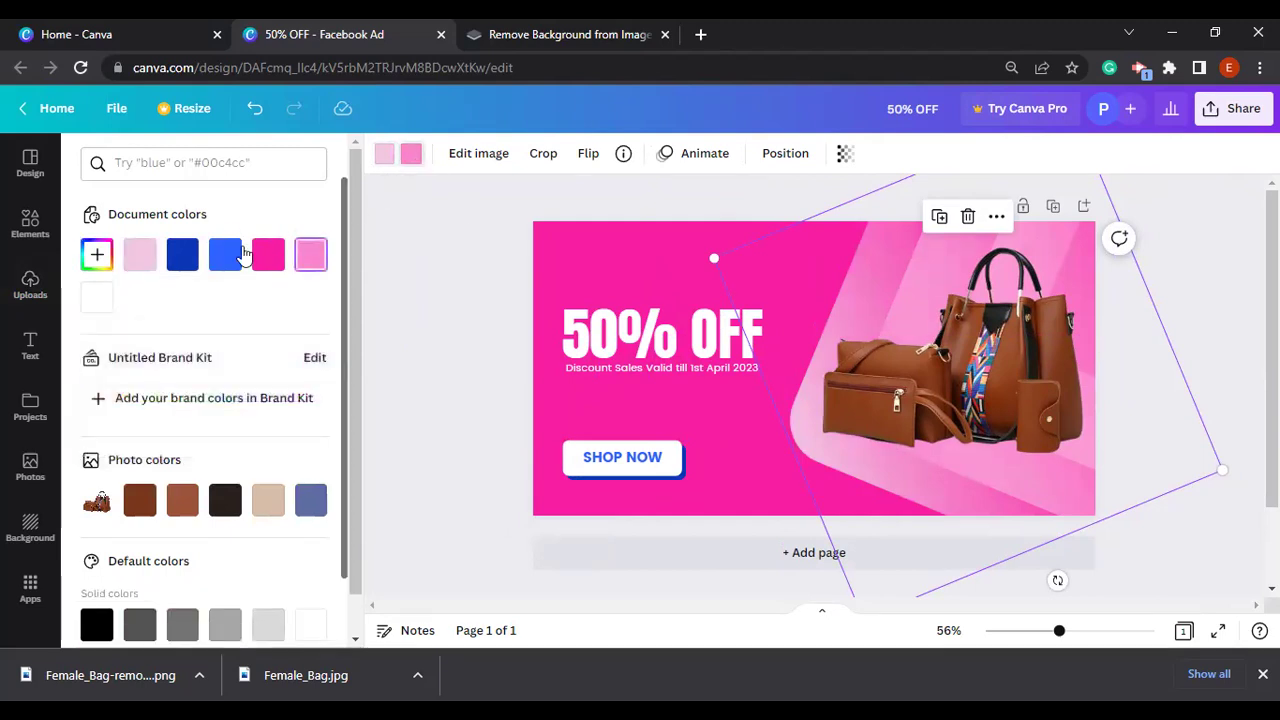
{"action": "left_click", "coordinate": [97, 255]}
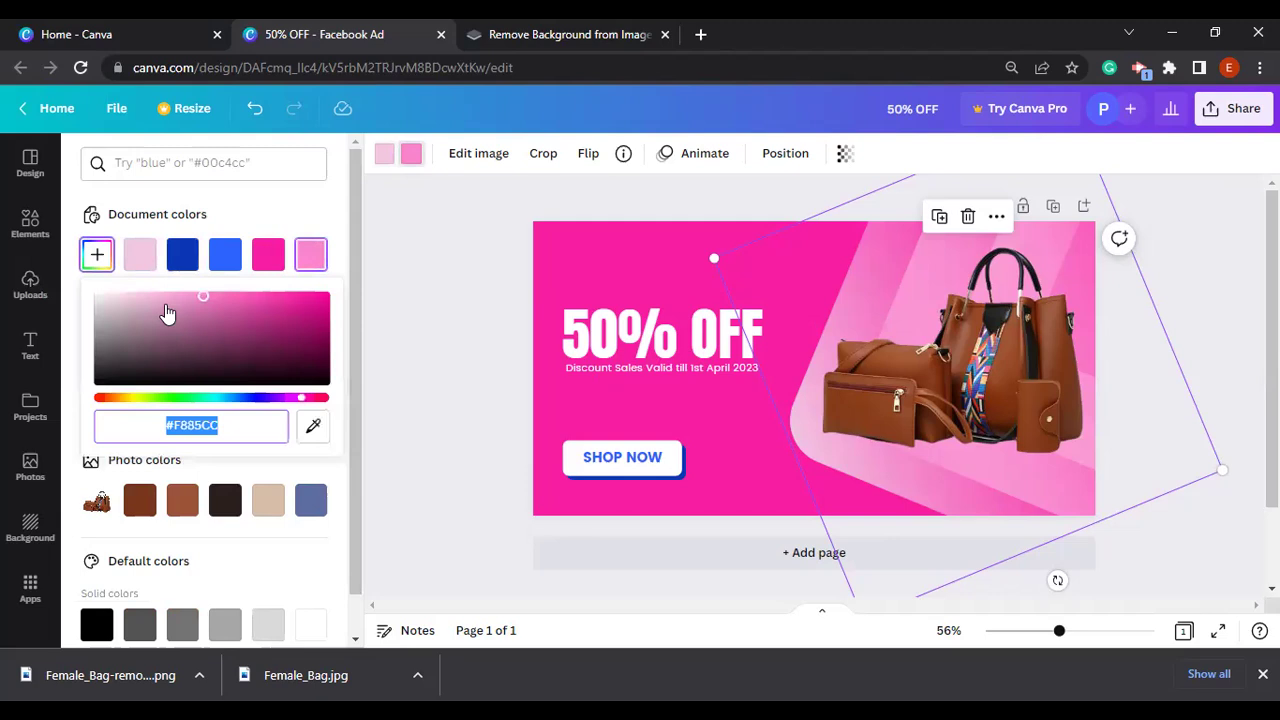
{"action": "left_click", "coordinate": [156, 302]}
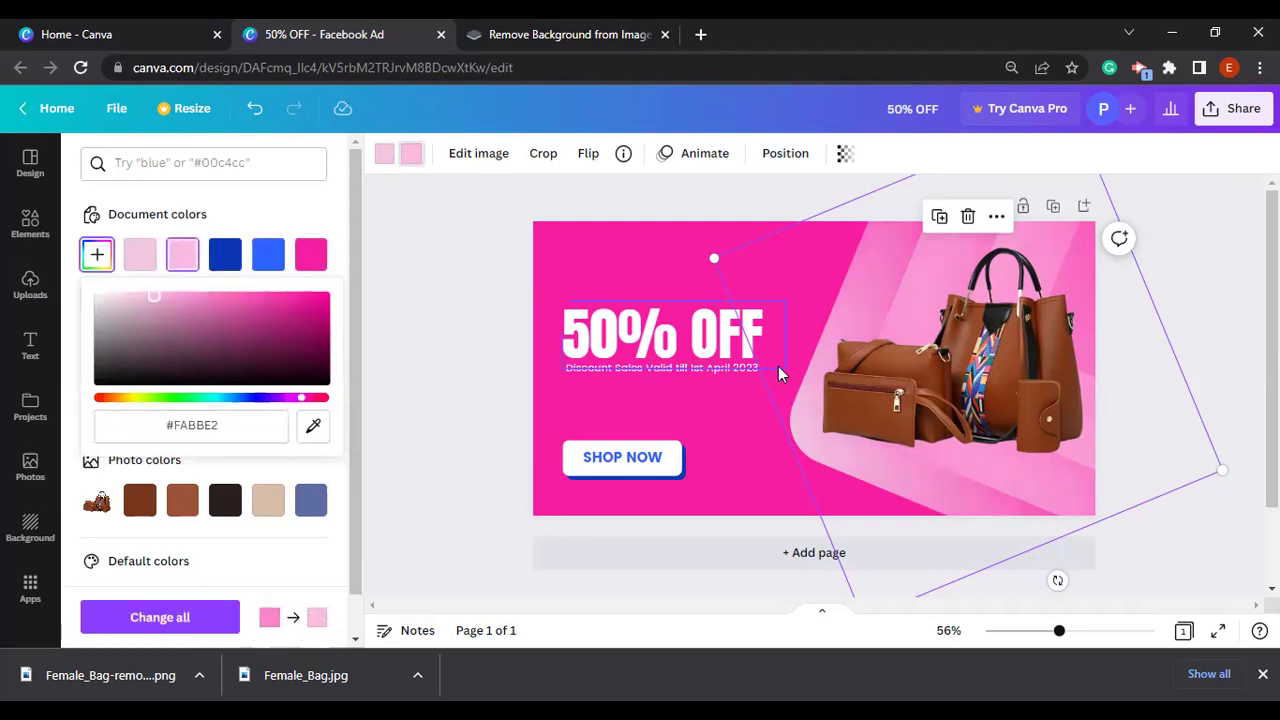
{"action": "left_click", "coordinate": [1014, 473]}
{"action": "left_click", "coordinate": [840, 553]}
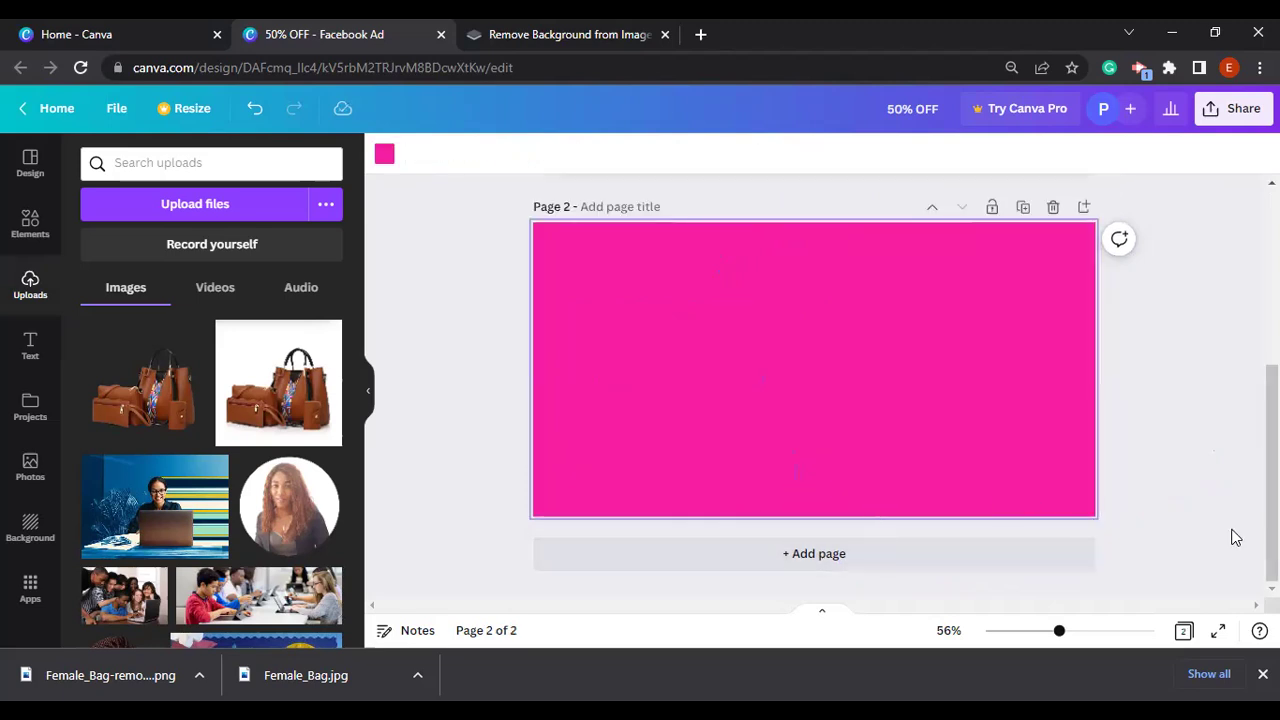
{"action": "mouse_move", "coordinate": [1271, 538]}
{"action": "left_mouse_down"}
{"action": "mouse_move", "coordinate": [1271, 458]}
{"action": "mouse_move", "coordinate": [1271, 540]}
{"action": "left_mouse_up"}
{"action": "left_click_drag", "start_coordinate": [1271, 472], "coordinate": [1271, 436]}
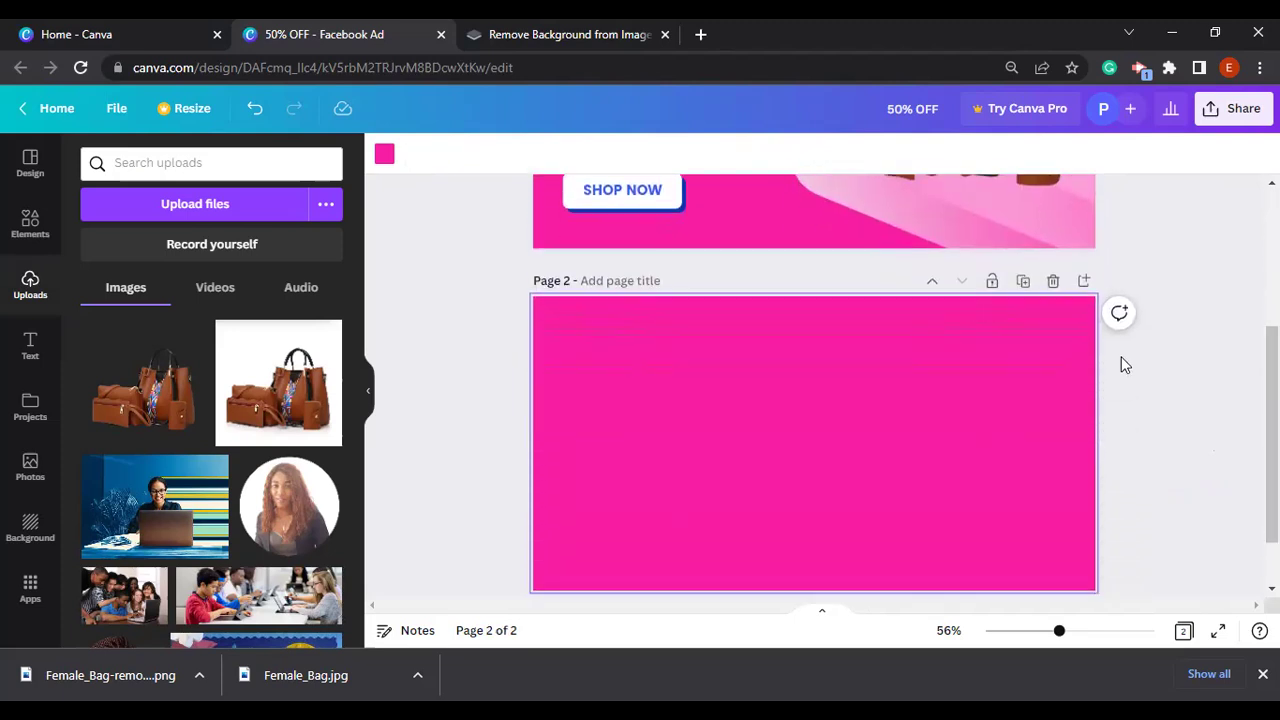
{"action": "left_click", "coordinate": [1053, 283]}
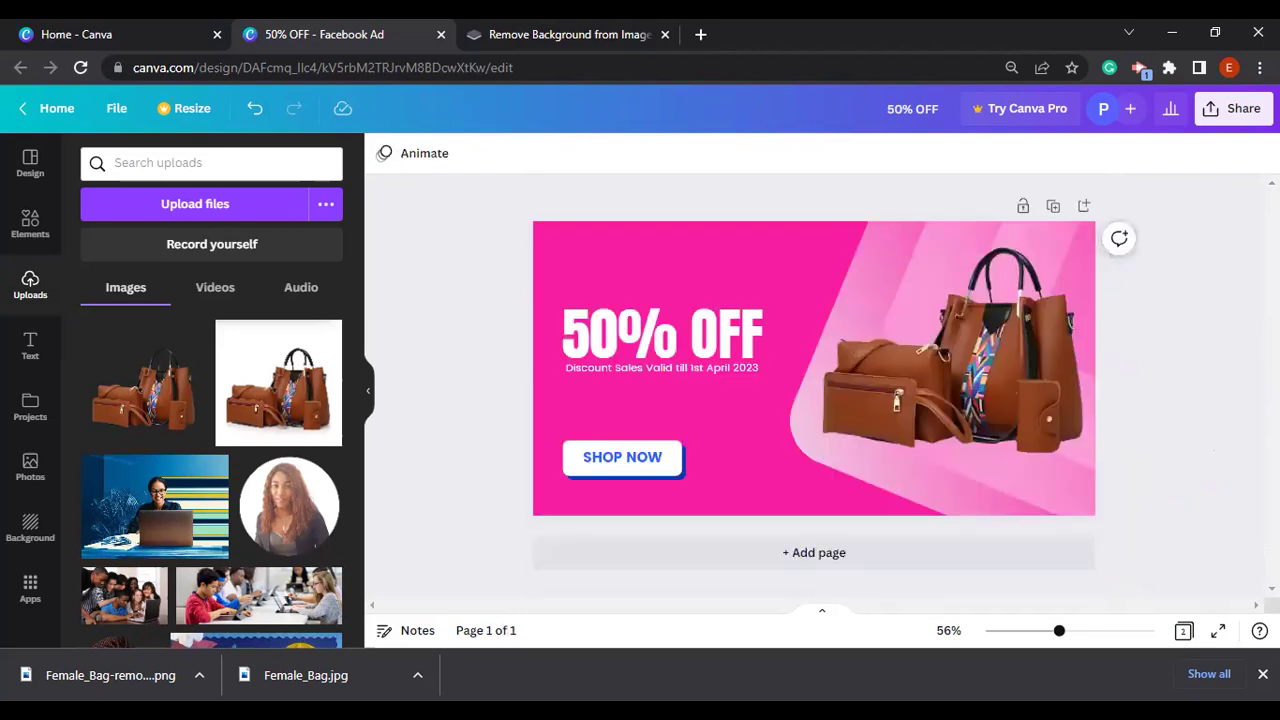
Move the bag image aside over the headline and change the middle shape's pink gradient color to custom light pink #F8CFE8
{"action": "left_click", "coordinate": [946, 384]}
{"action": "left_click_drag", "start_coordinate": [946, 384], "coordinate": [632, 414]}
{"action": "left_click", "coordinate": [903, 437]}
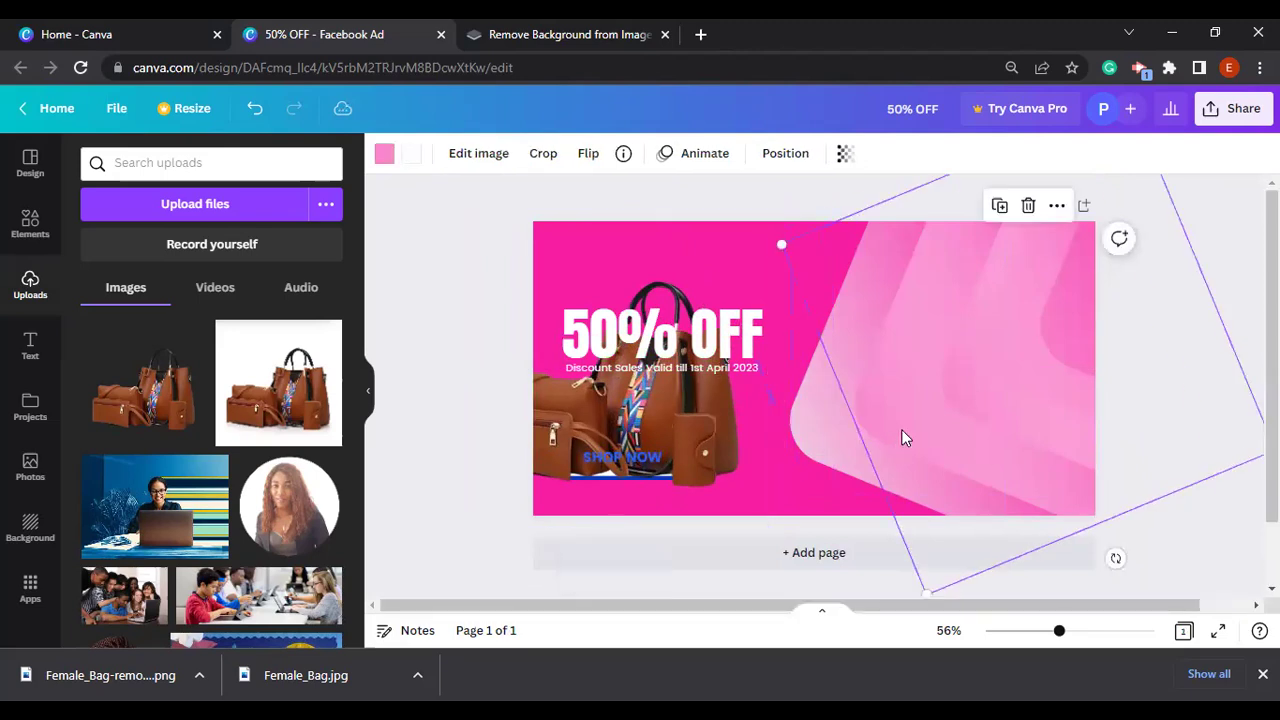
{"action": "left_click", "coordinate": [385, 157]}
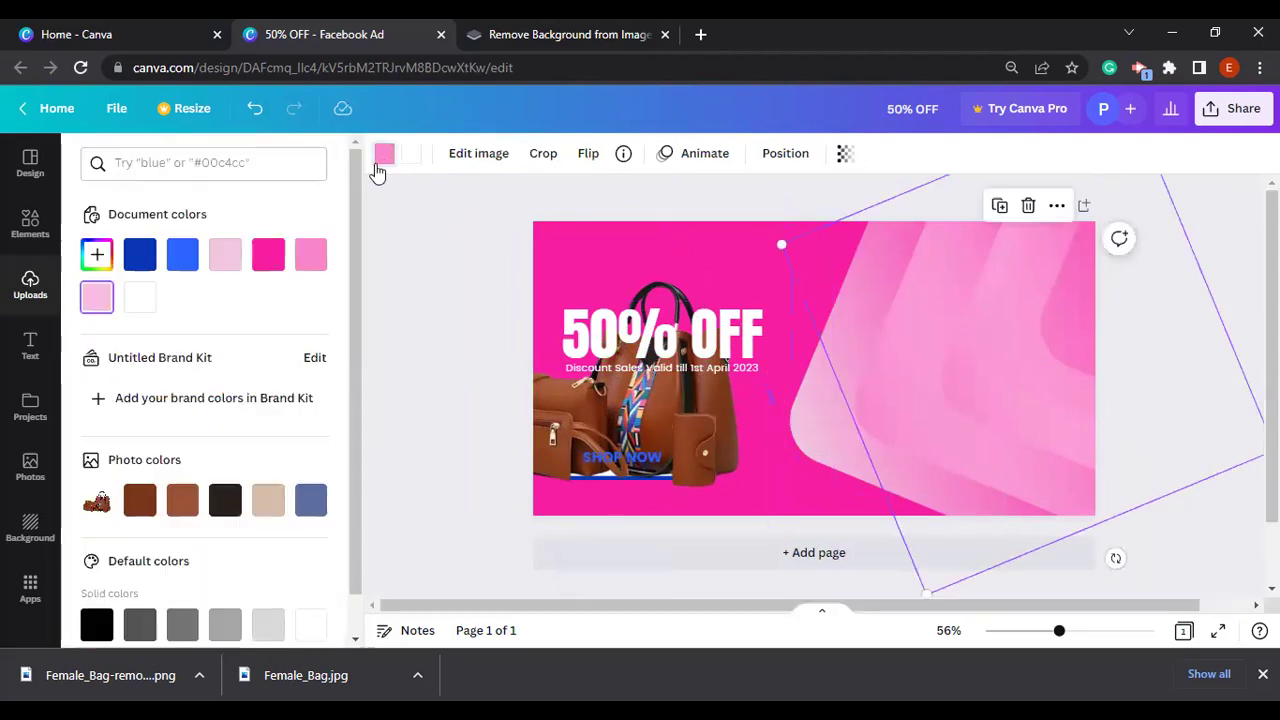
{"action": "left_click", "coordinate": [97, 256]}
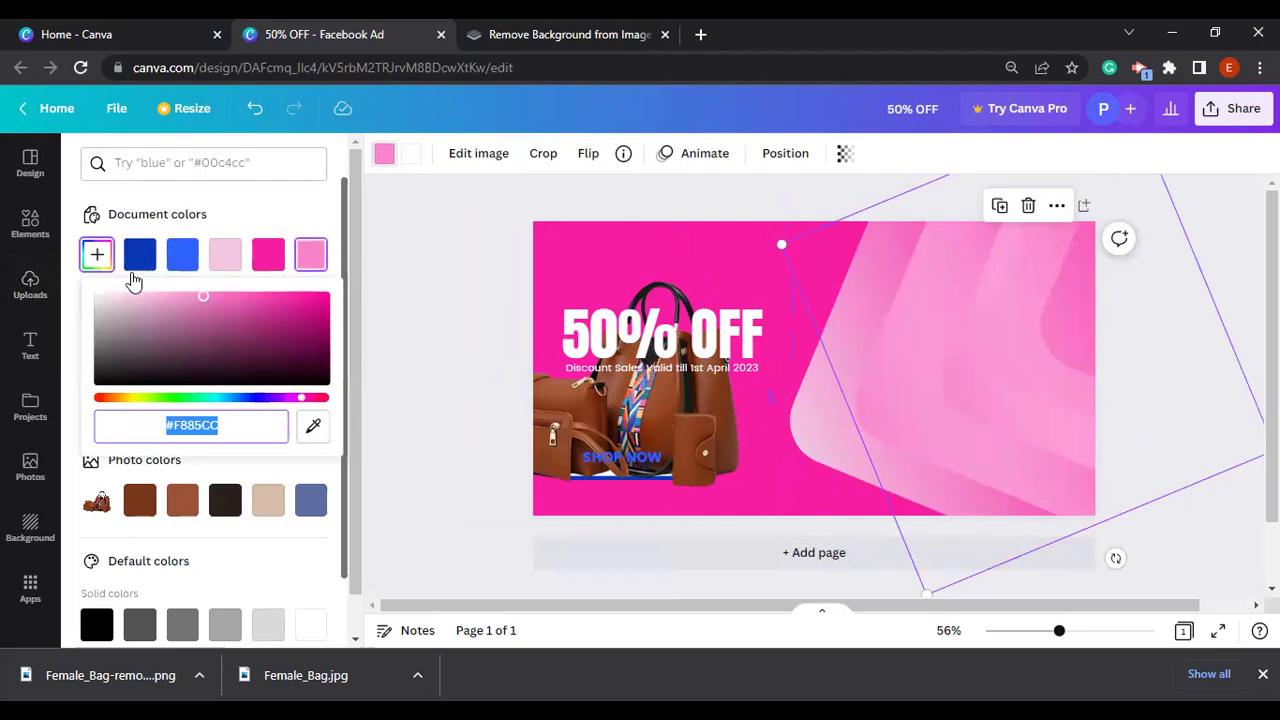
{"action": "left_click", "coordinate": [134, 298]}
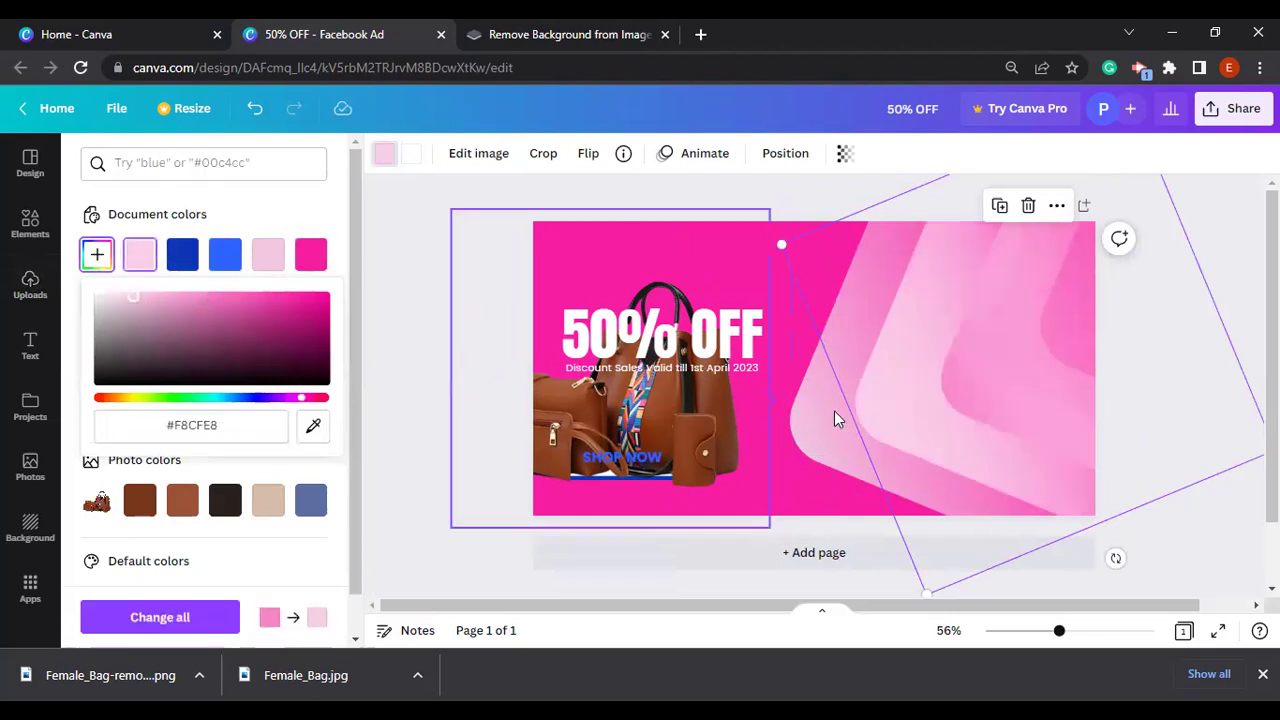
Replace the innermost shape's pink gradient color, trying white and settling on the light pink #F8CFE8
{"action": "left_click", "coordinate": [999, 388]}
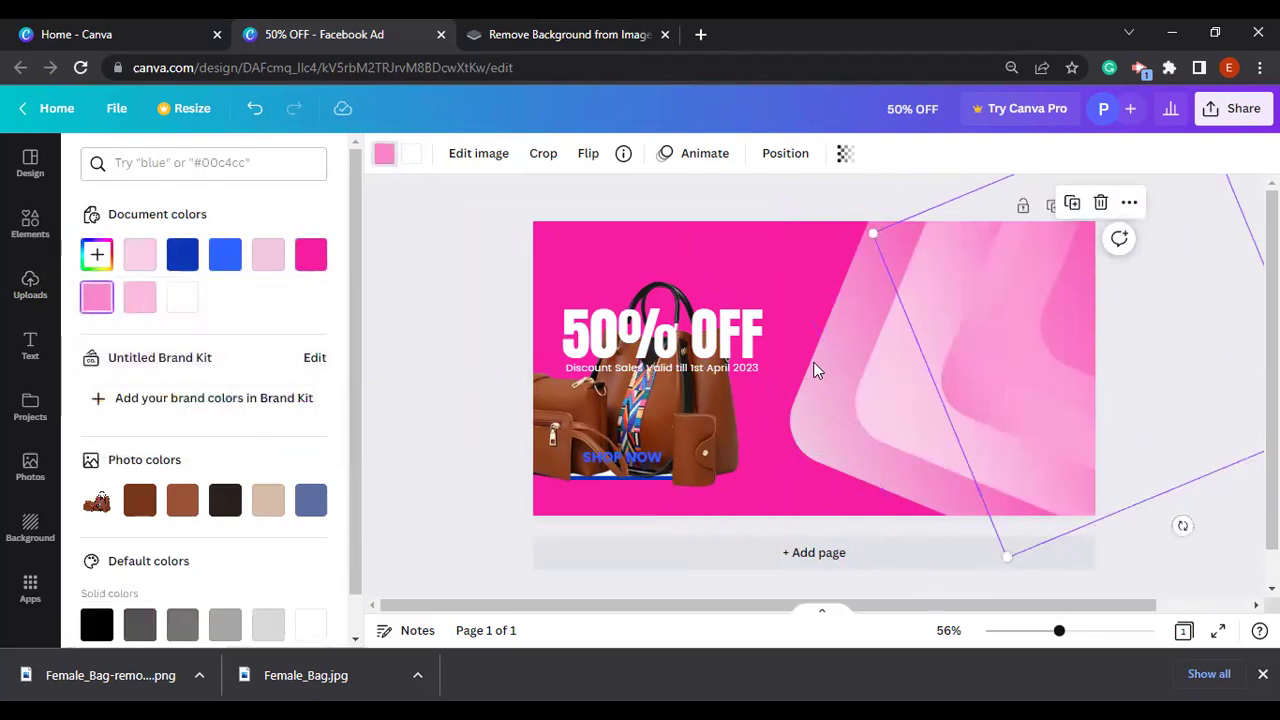
{"action": "left_click", "coordinate": [183, 302]}
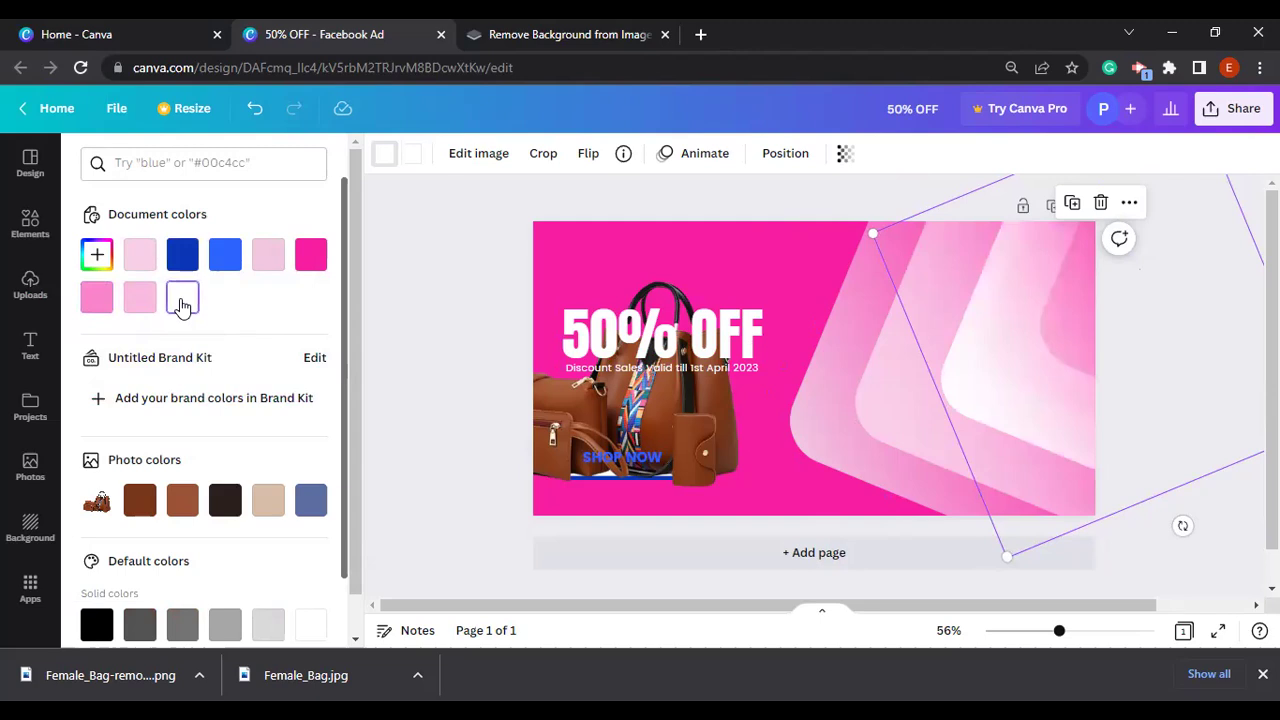
{"action": "left_click", "coordinate": [142, 264]}
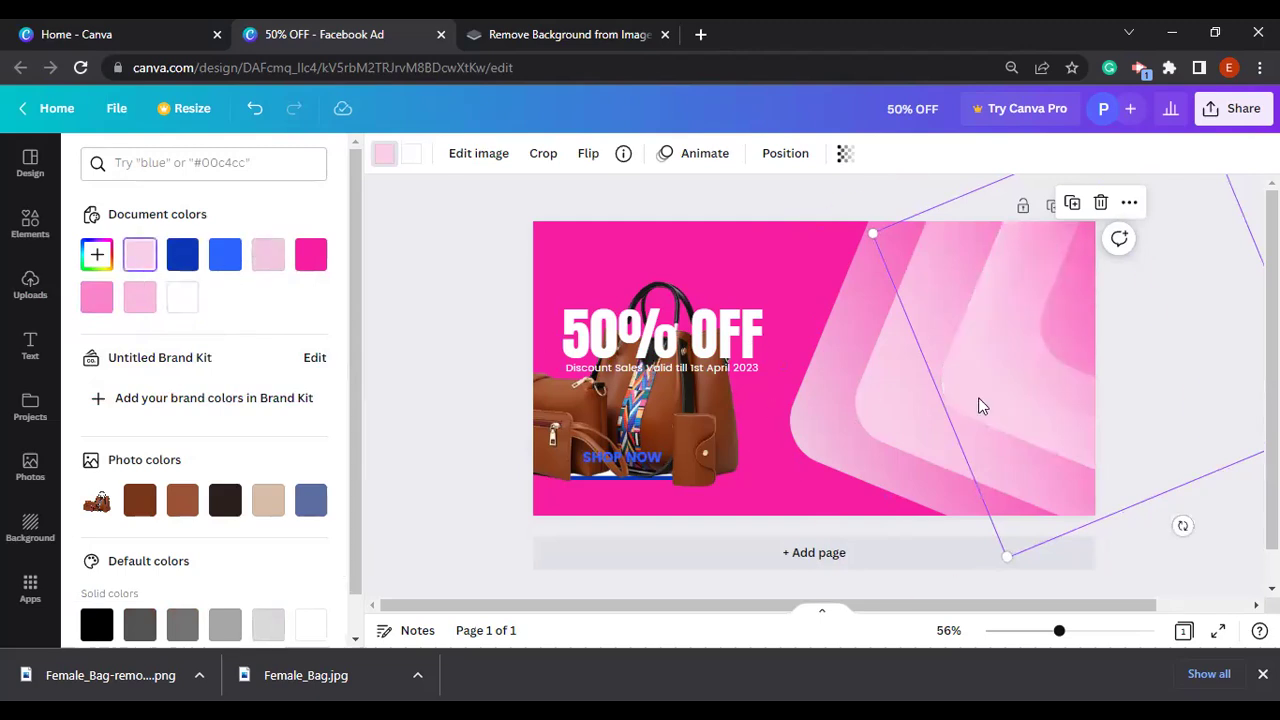
Recolor the outermost shape's gradient with light pink #F8CFE8 as the first color and white as the second
{"action": "left_click", "coordinate": [795, 425]}
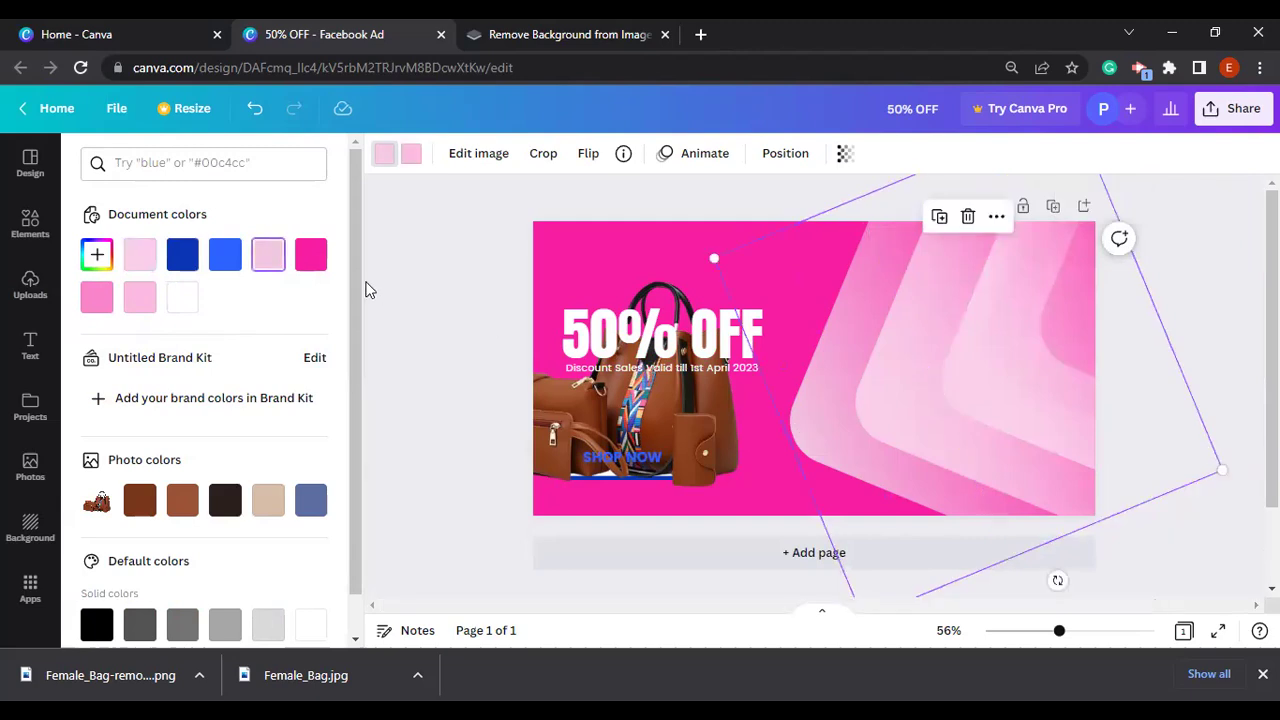
{"action": "left_click", "coordinate": [142, 260]}
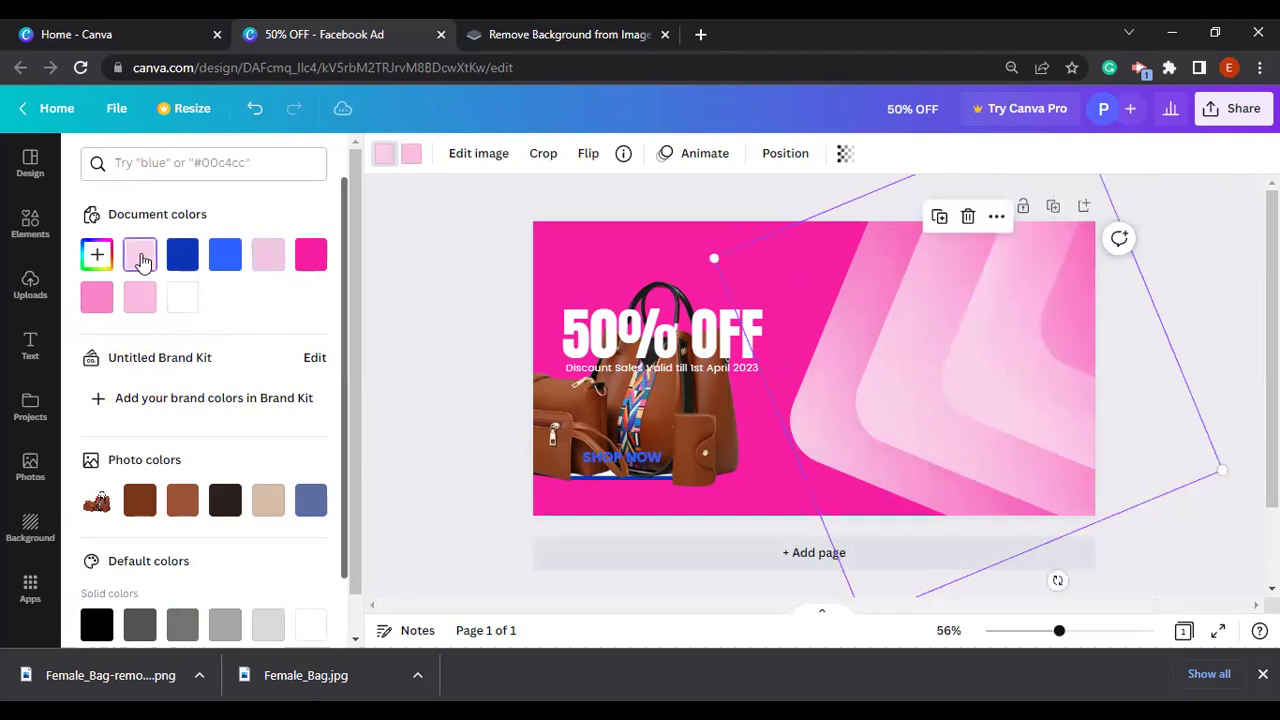
{"action": "left_click", "coordinate": [415, 158]}
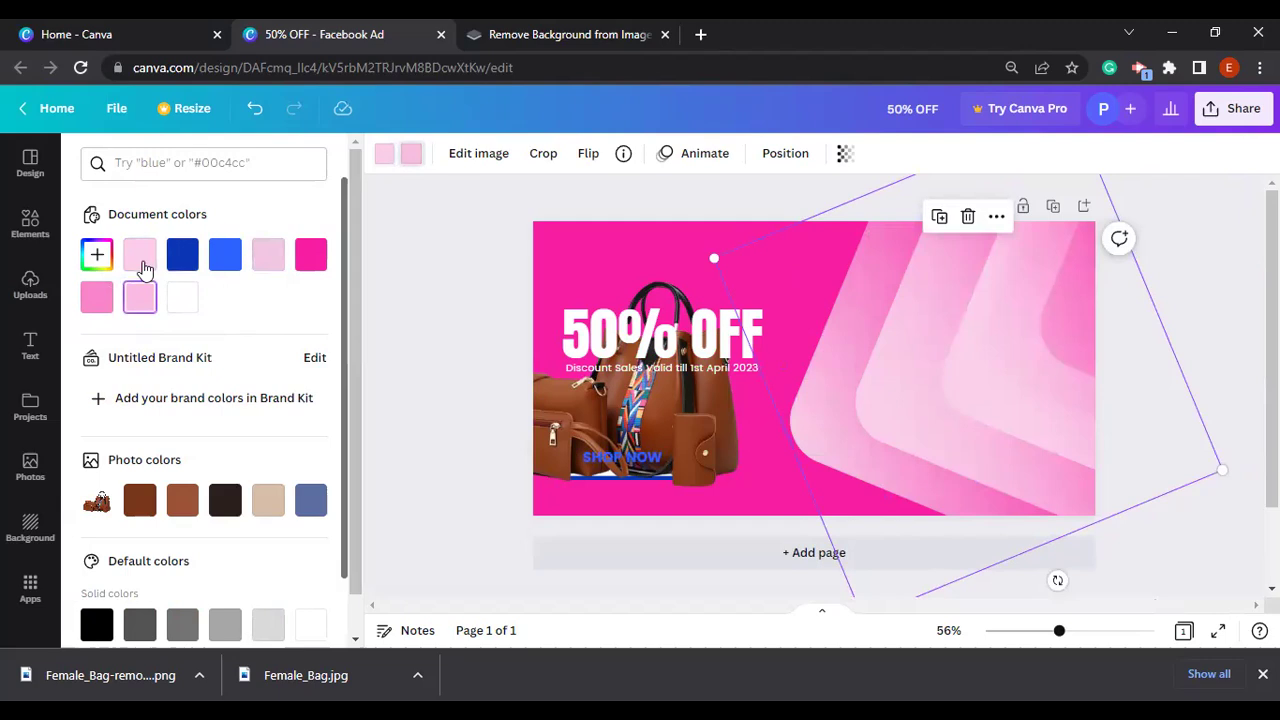
{"action": "left_click", "coordinate": [141, 258]}
{"action": "left_click", "coordinate": [182, 297]}
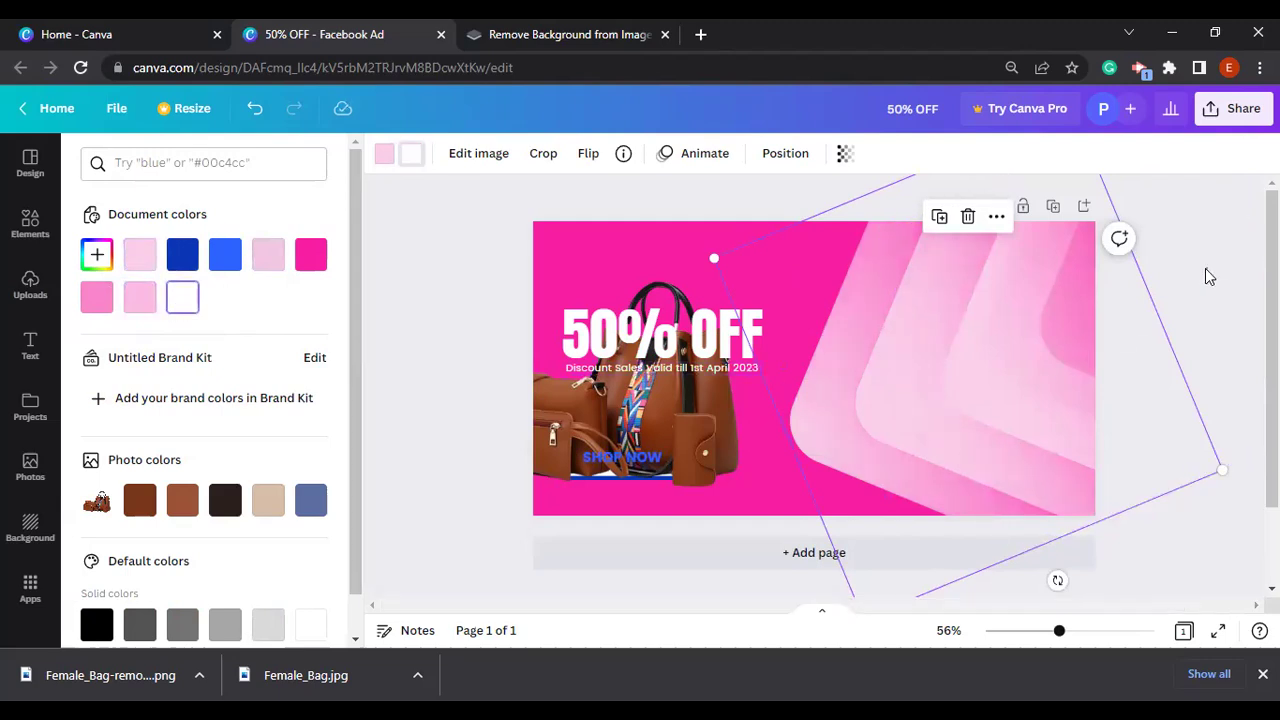
Move the bag image back over the pink and white shapes, clear of the headline, and deselect it
{"action": "key", "text": "Escape"}
{"action": "left_click", "coordinate": [493, 335]}
{"action": "left_click_drag", "start_coordinate": [707, 439], "coordinate": [1047, 412]}
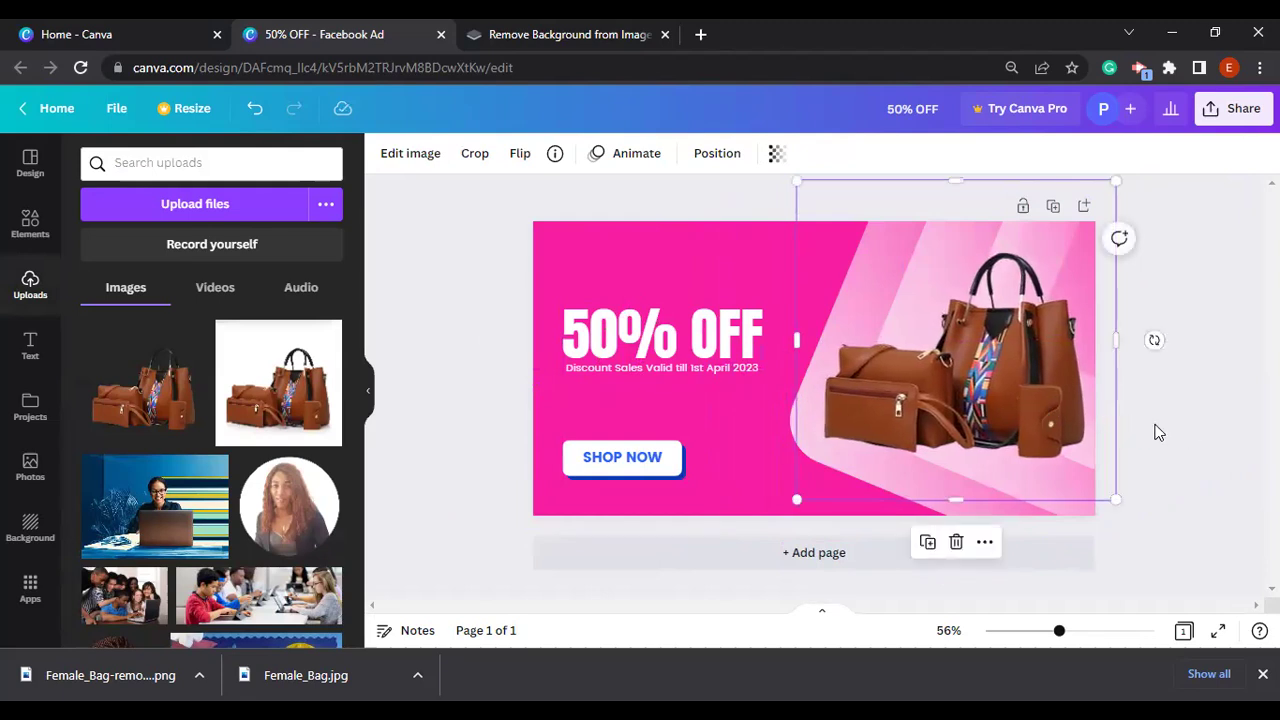
{"action": "left_click", "coordinate": [1191, 457]}
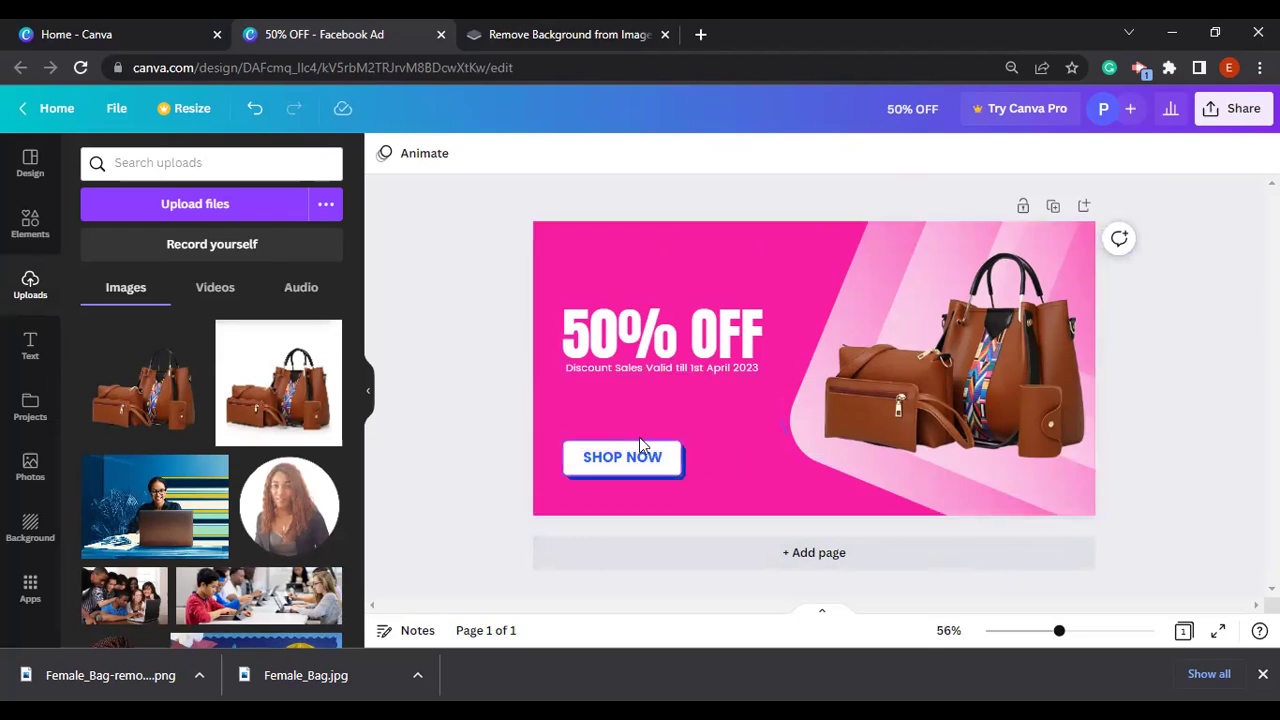
Recolor the SHOP NOW button text with the document pink #F61DA2
{"action": "left_click", "coordinate": [652, 468]}
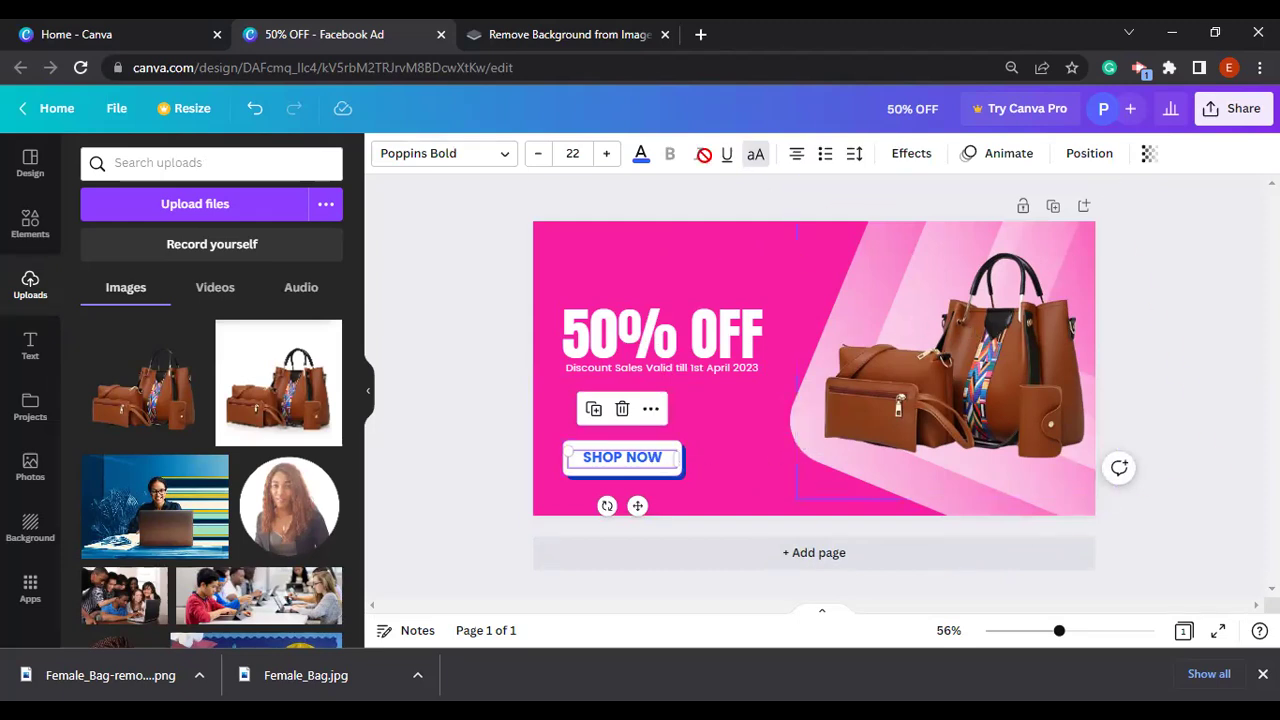
{"action": "left_click", "coordinate": [641, 156]}
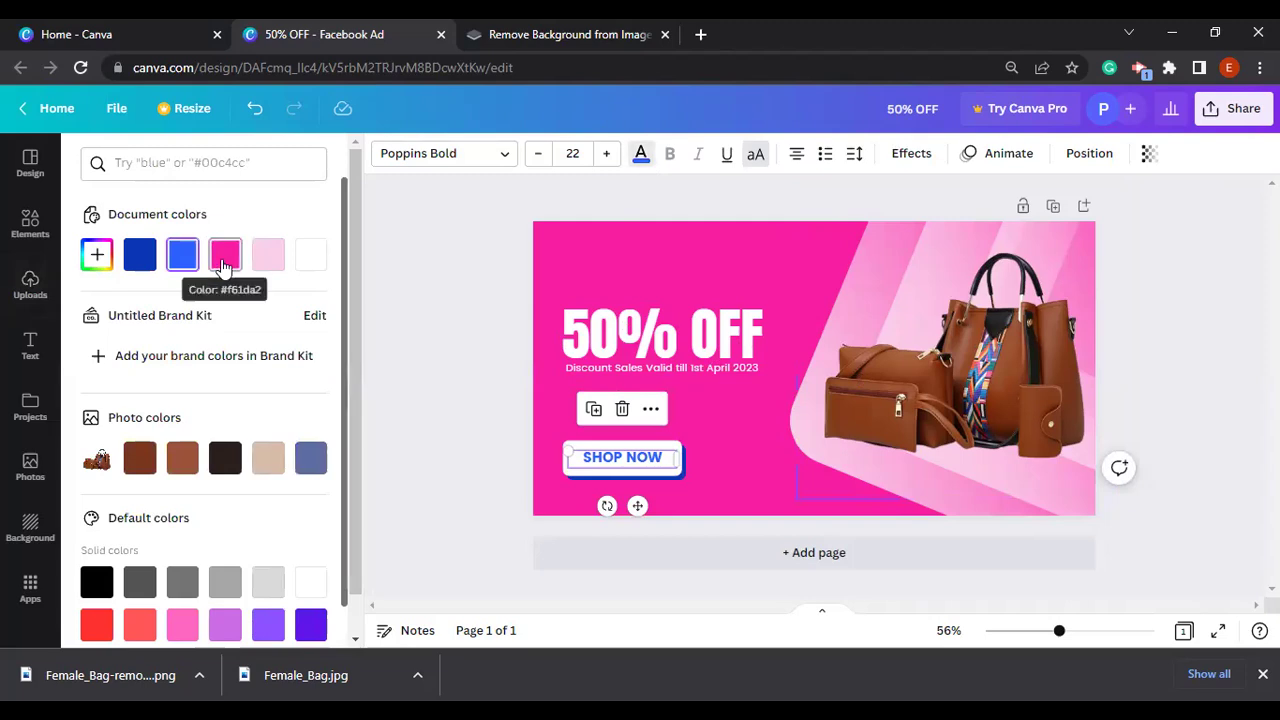
{"action": "left_click", "coordinate": [686, 476]}
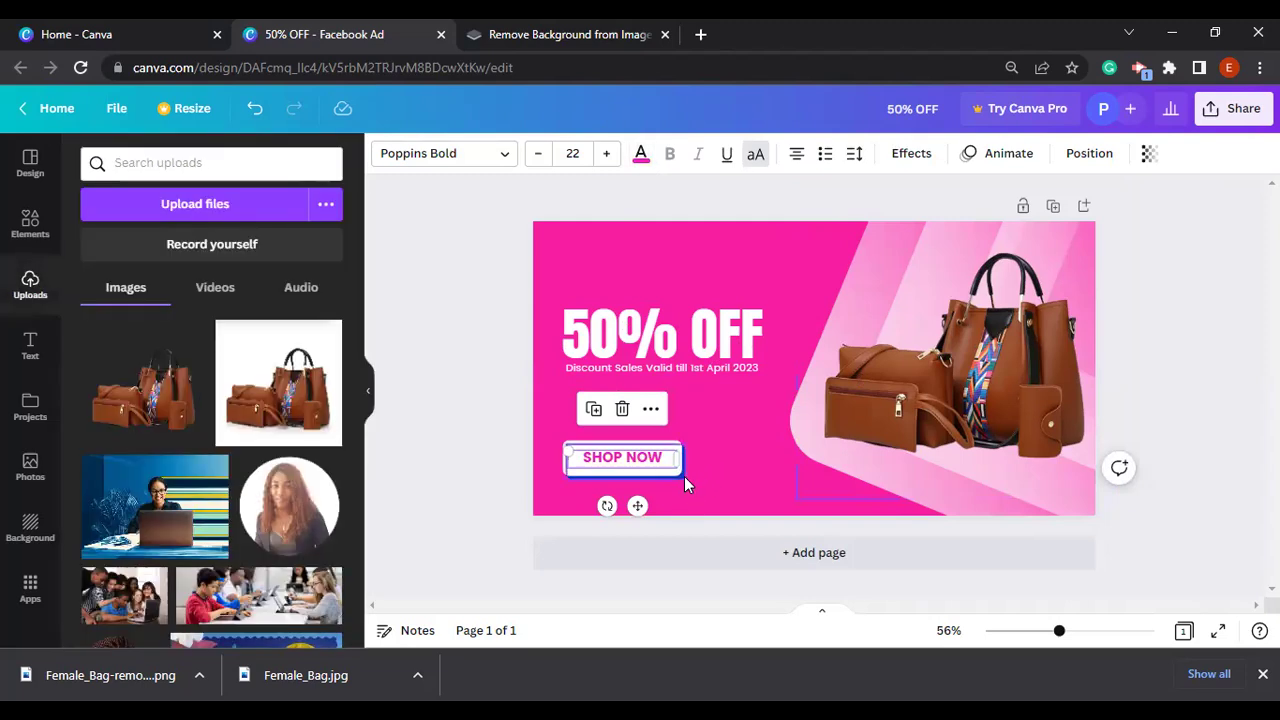
Try the document pink #F61DA2 and white as the fill of the blue shadow shape behind the SHOP NOW button
{"action": "left_click", "coordinate": [684, 476]}
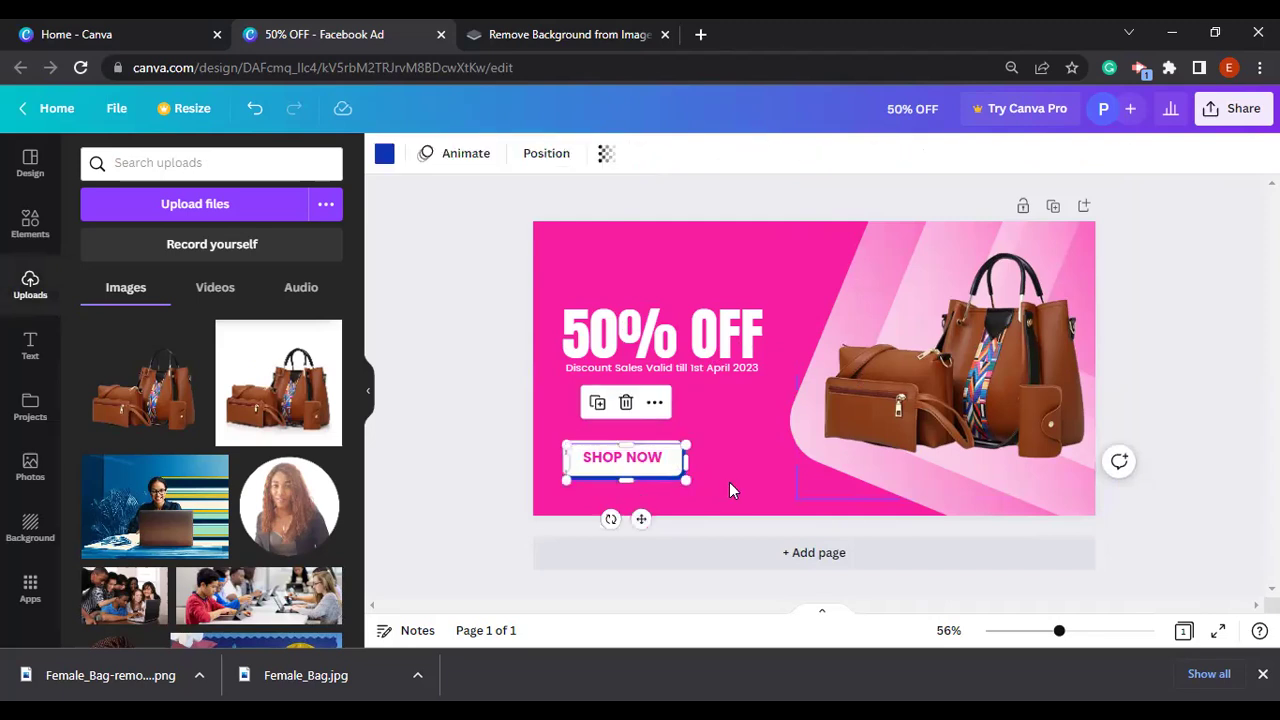
{"action": "left_click", "coordinate": [746, 482]}
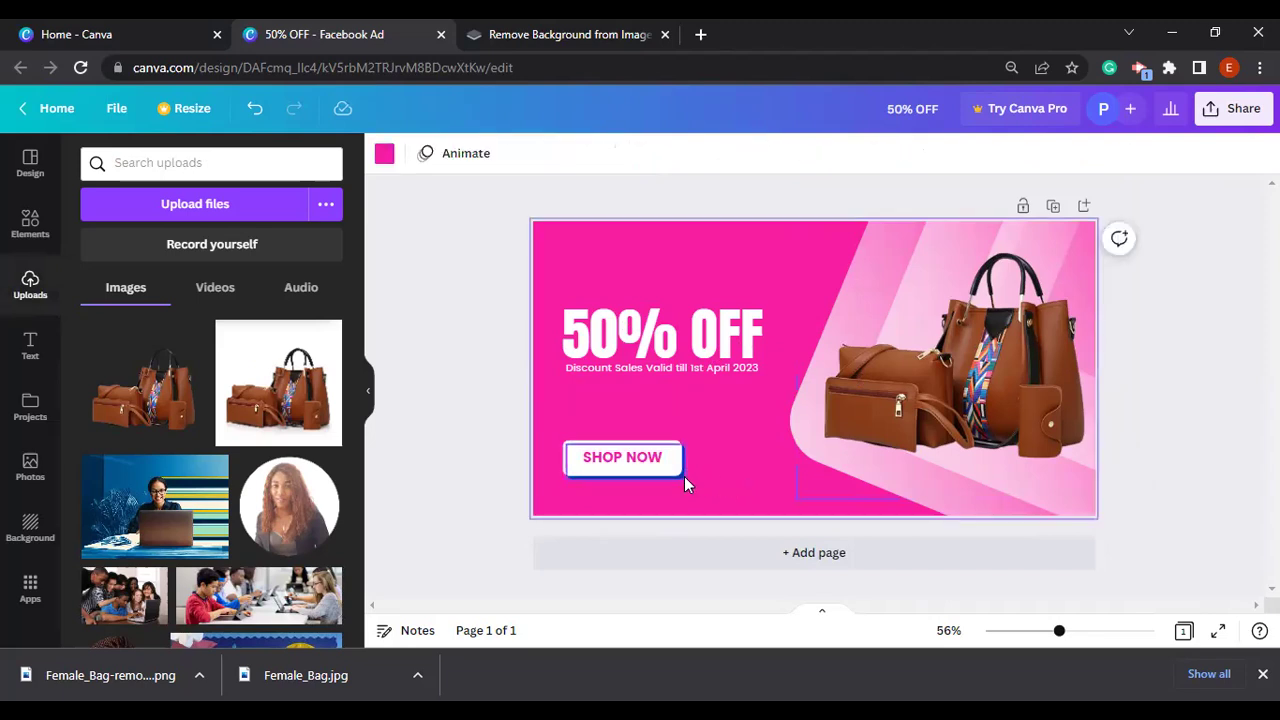
{"action": "left_click", "coordinate": [684, 476]}
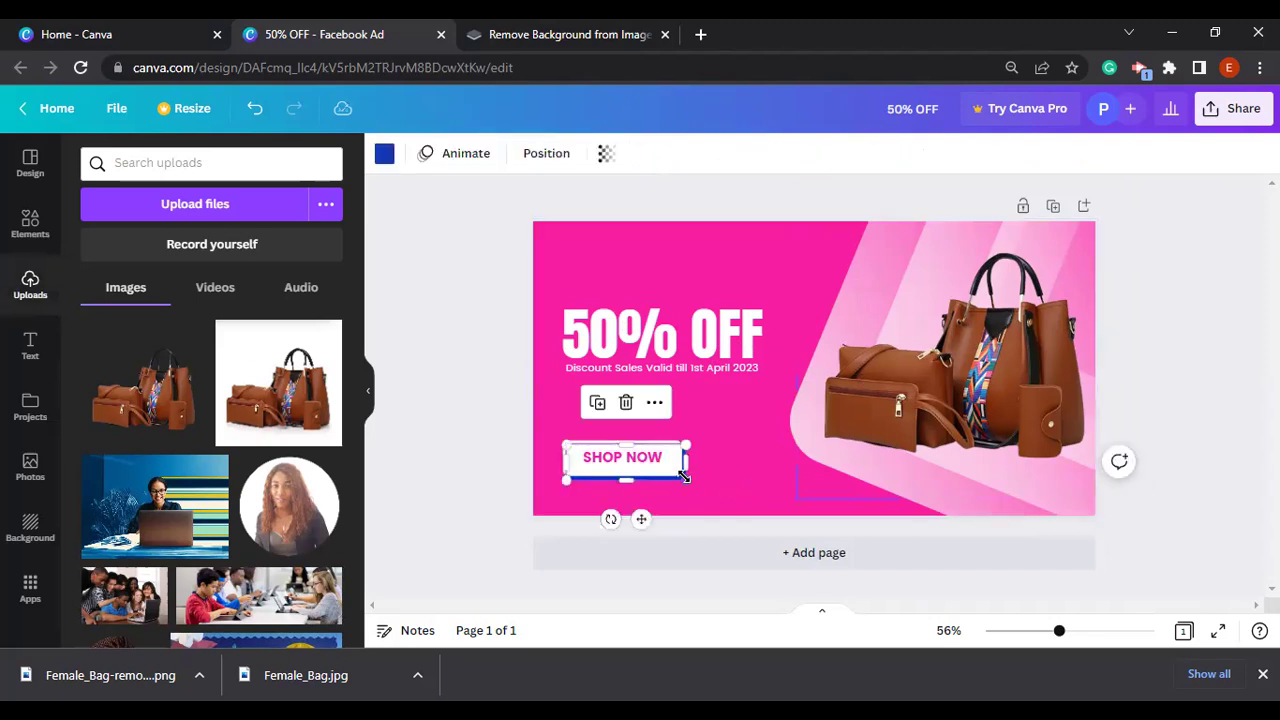
{"action": "left_click", "coordinate": [385, 156]}
{"action": "left_click", "coordinate": [182, 254]}
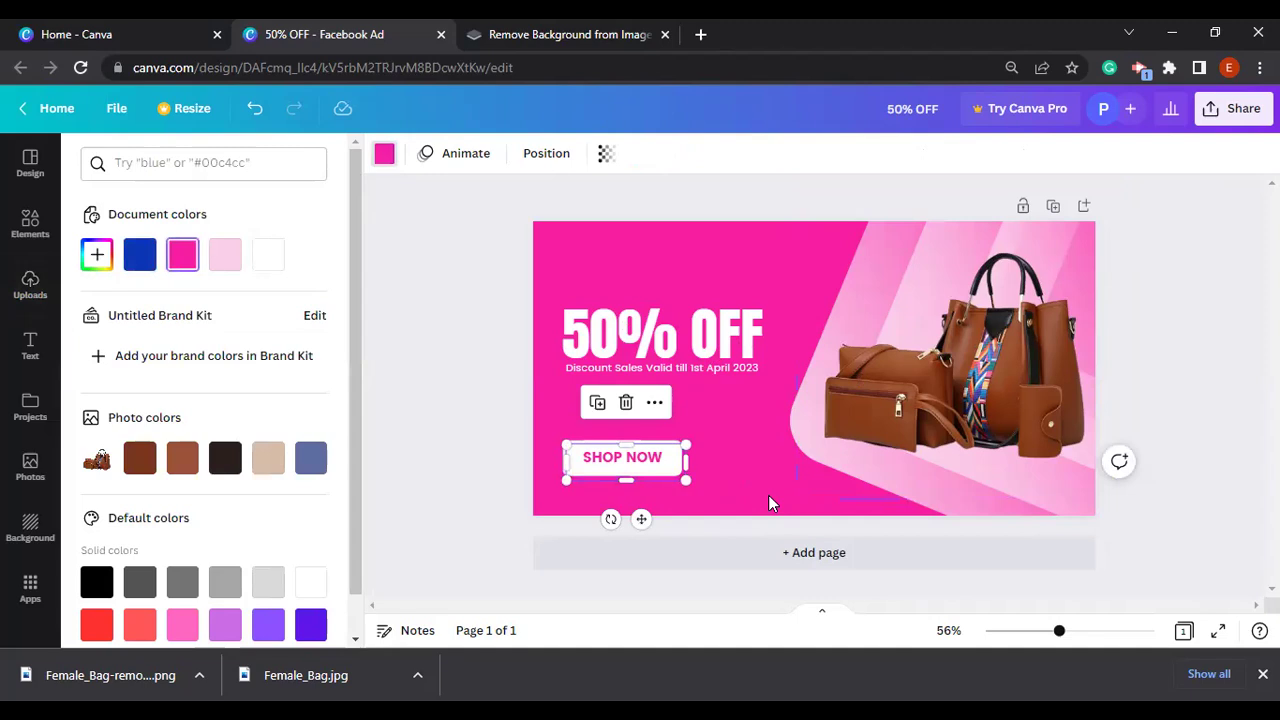
{"action": "left_click", "coordinate": [272, 262]}
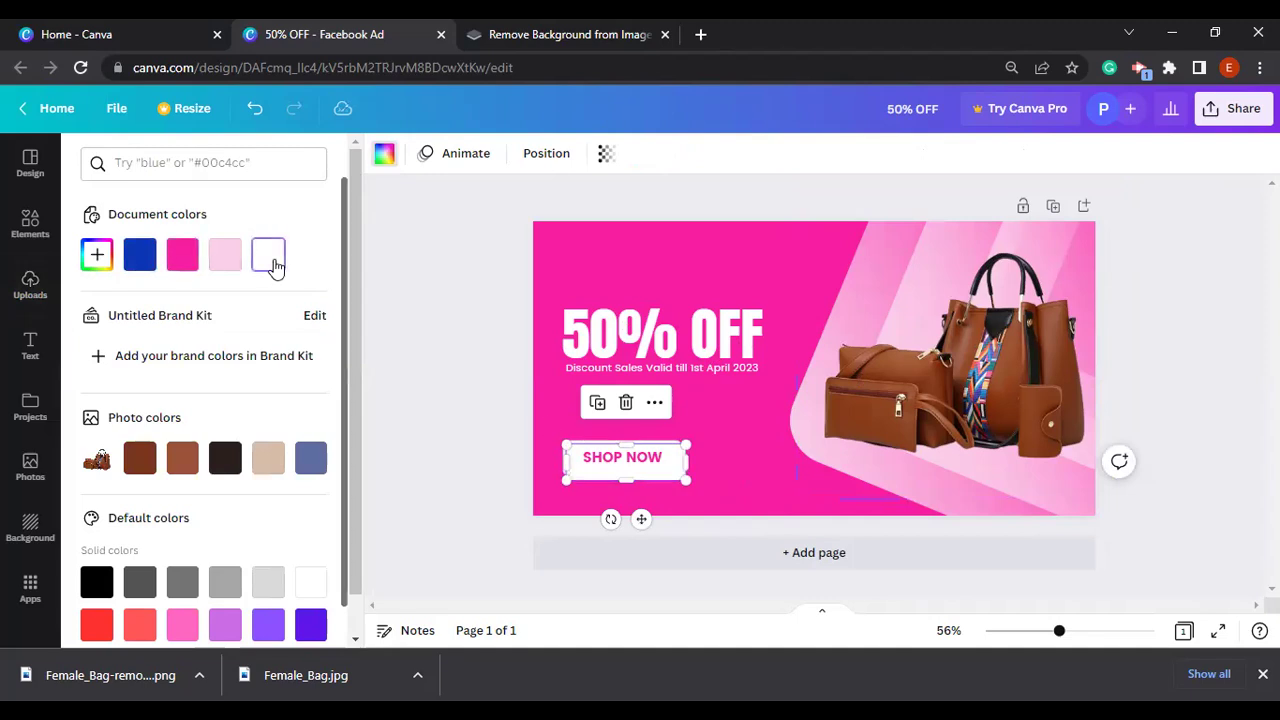
{"action": "left_click", "coordinate": [737, 483]}
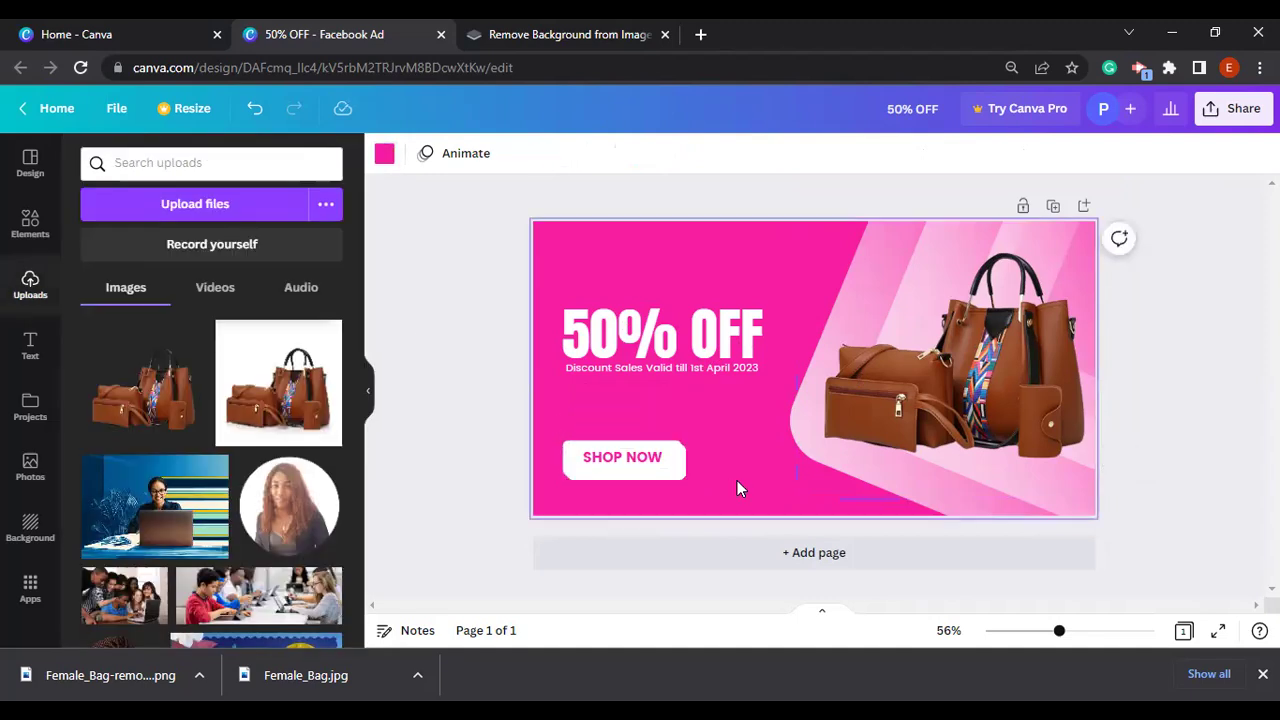
Recolor the shadow shape behind the SHOP NOW button with the document's light pink and deselect it
{"action": "left_click", "coordinate": [682, 474]}
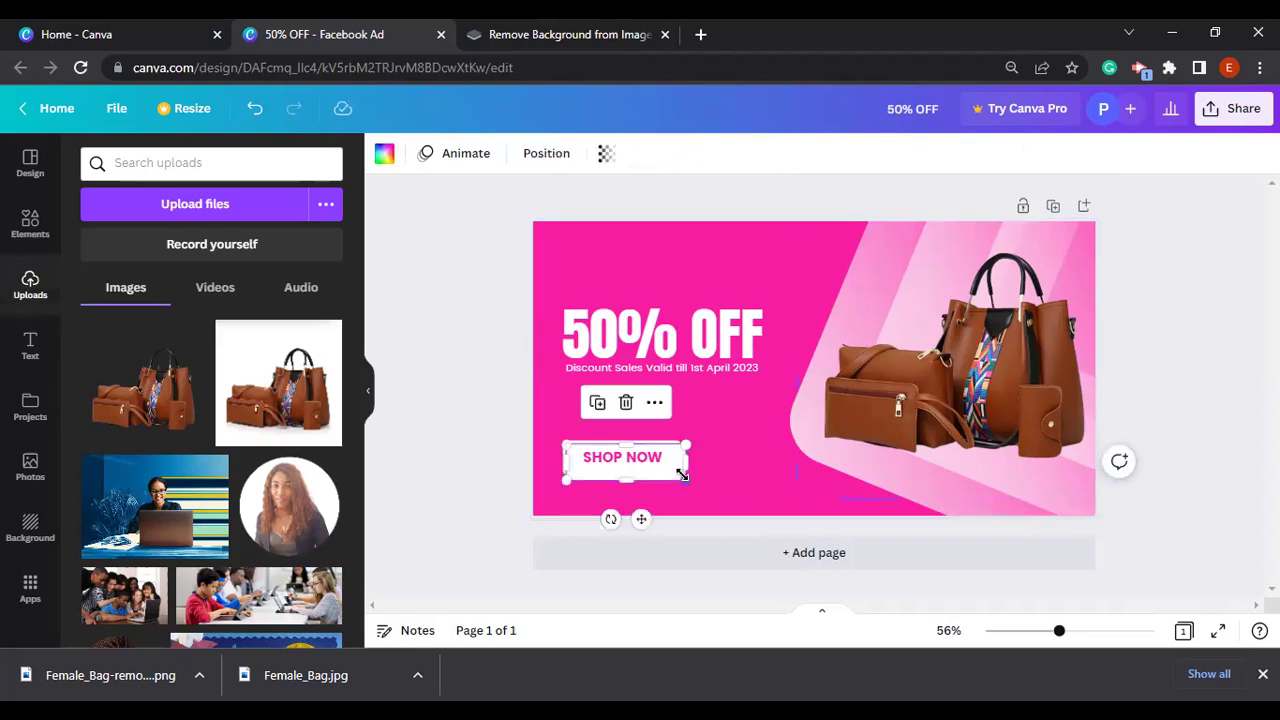
{"action": "left_click", "coordinate": [748, 469]}
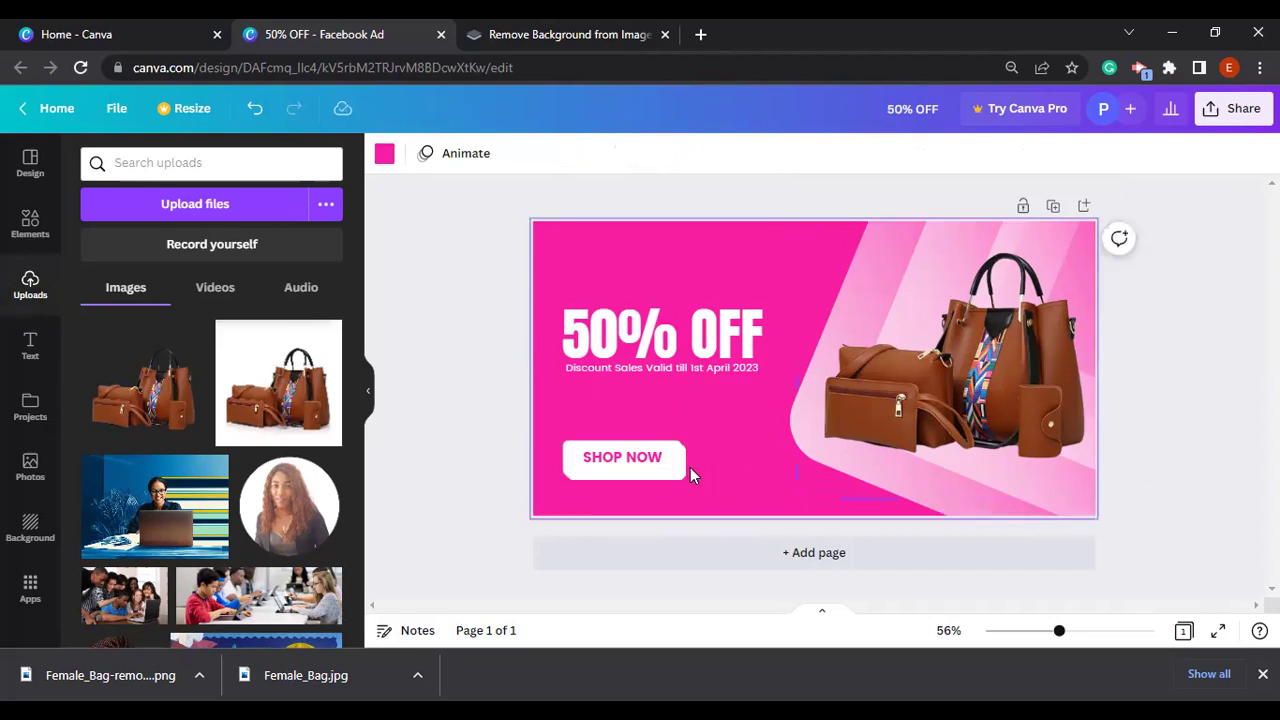
{"action": "left_click", "coordinate": [684, 467]}
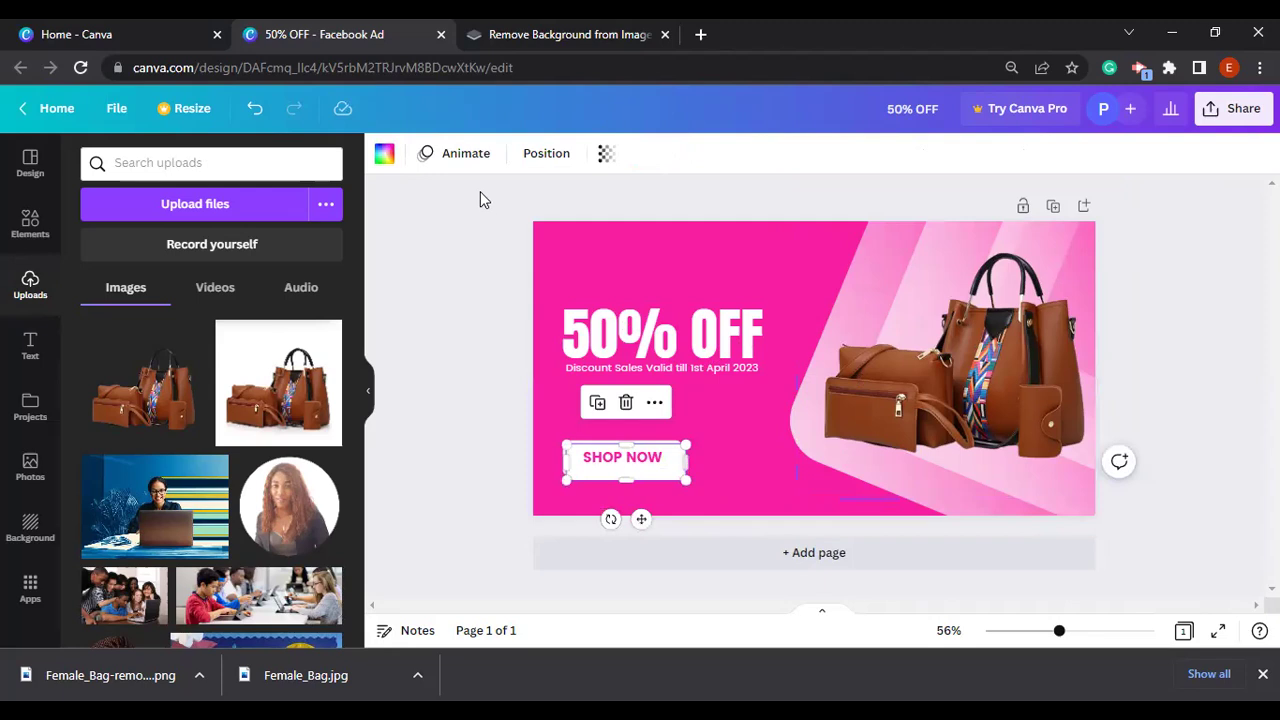
{"action": "left_click", "coordinate": [395, 166]}
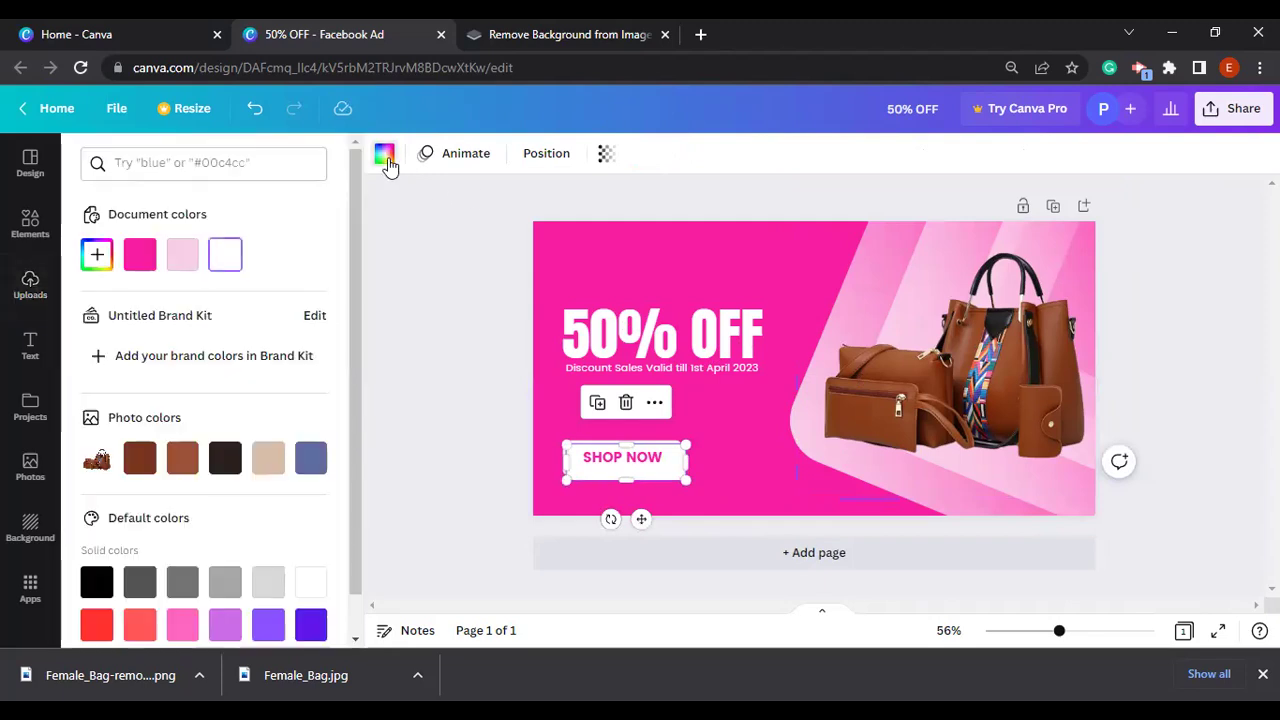
{"action": "left_click", "coordinate": [183, 258]}
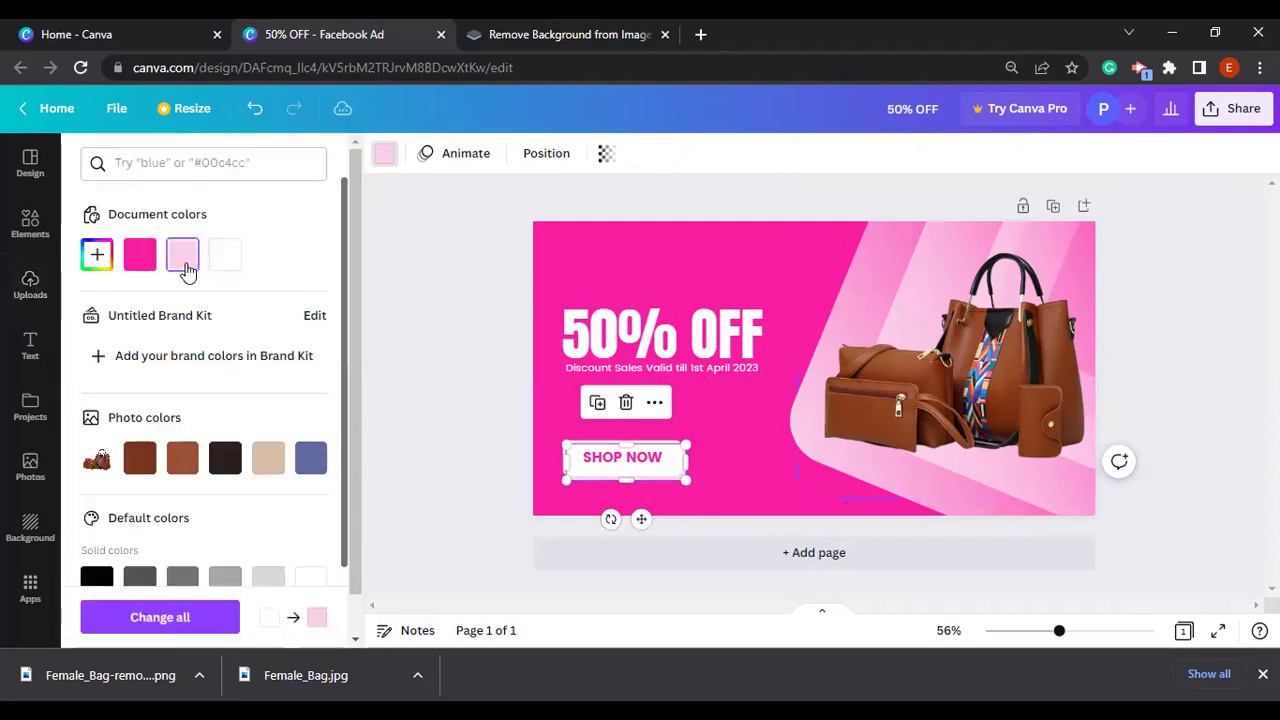
{"action": "left_click", "coordinate": [761, 486]}
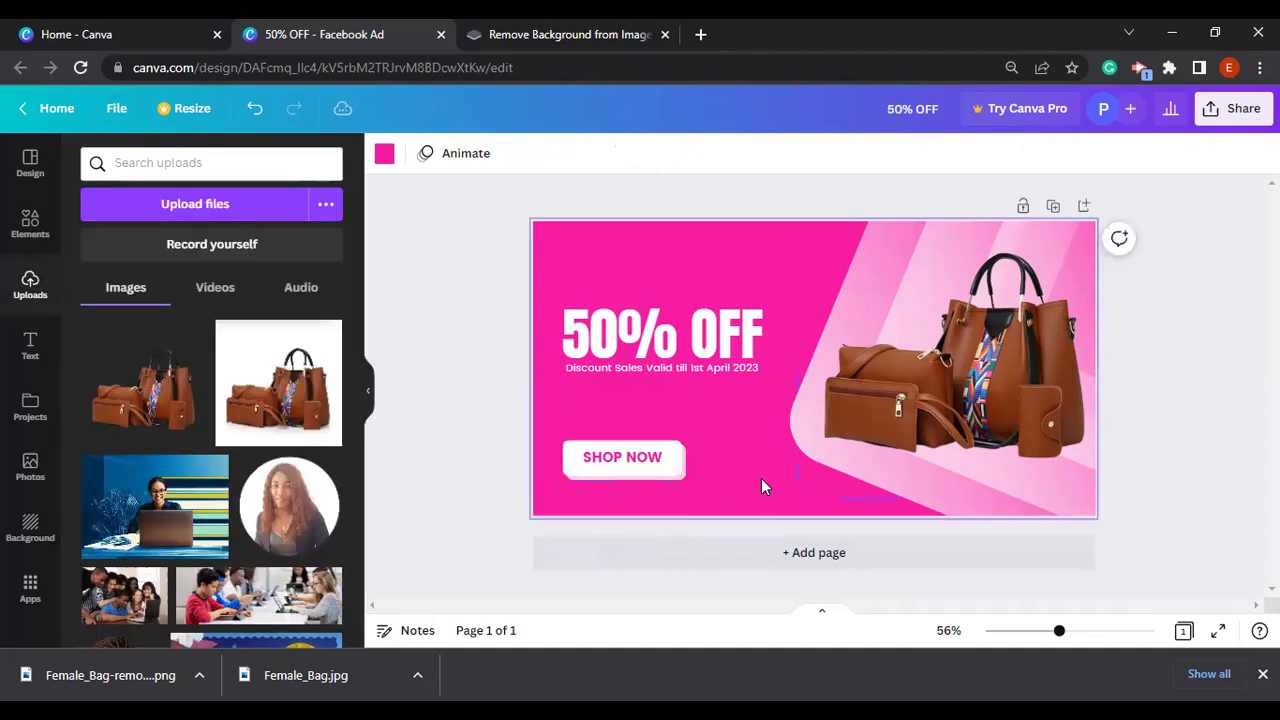
Recolor the SHOP NOW button's front shape with the document pink #F61DA2 and its text white
{"action": "left_click", "coordinate": [672, 470]}
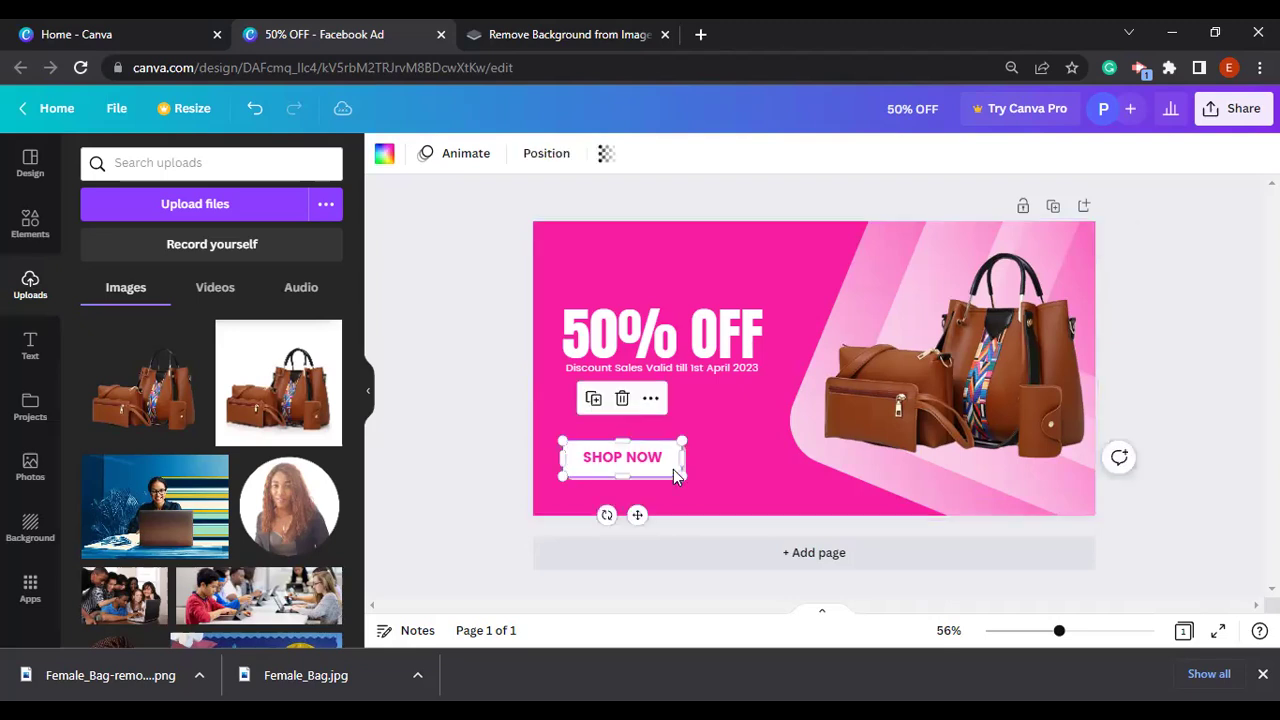
{"action": "left_click", "coordinate": [386, 156]}
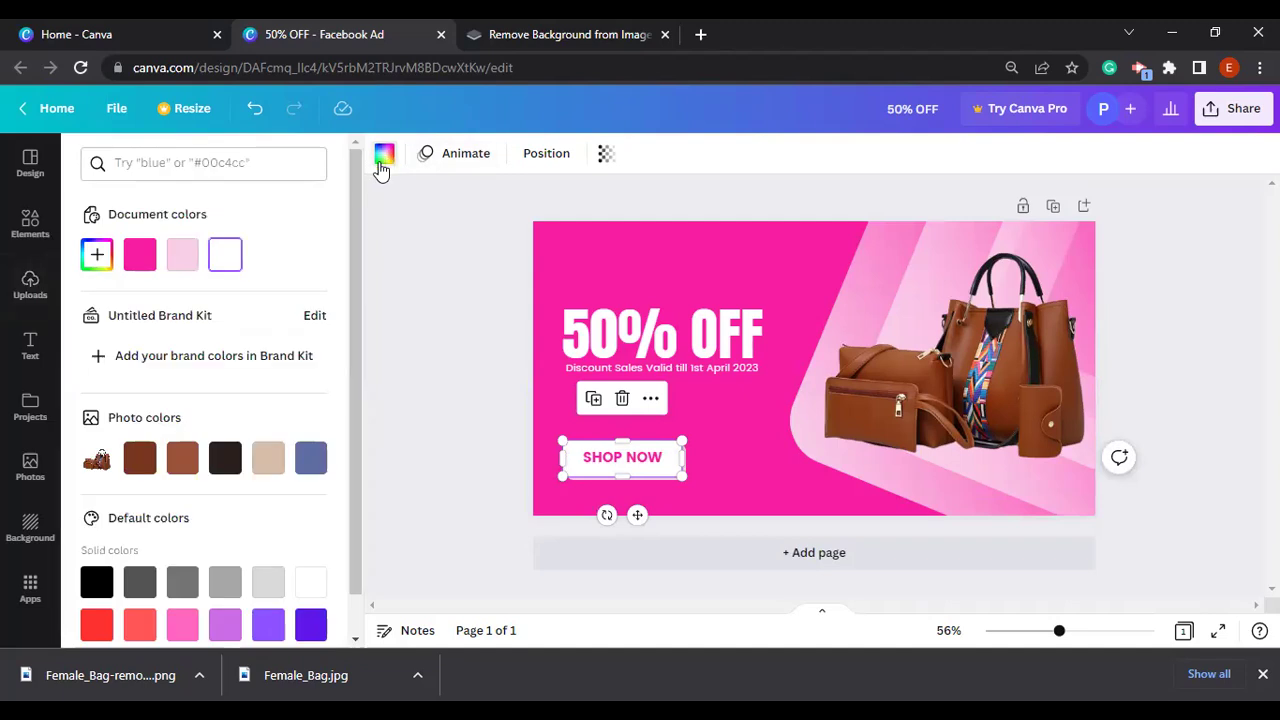
{"action": "left_click", "coordinate": [141, 256]}
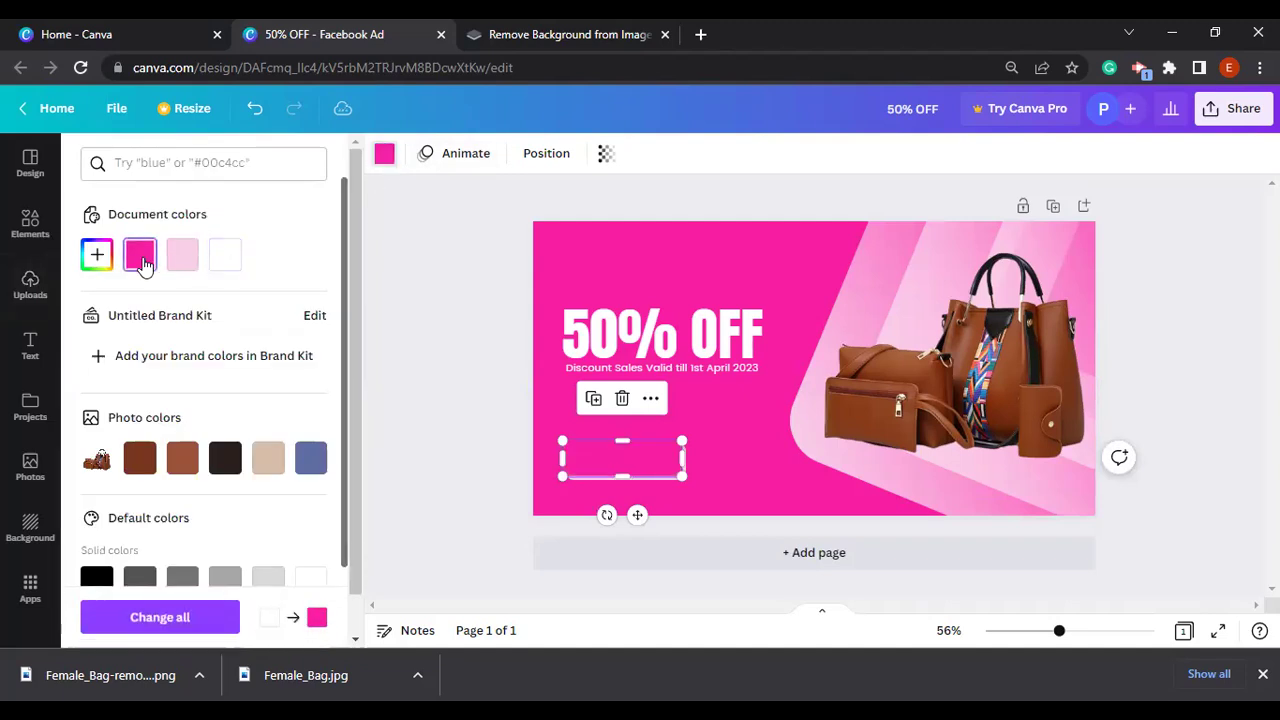
{"action": "left_click", "coordinate": [607, 455]}
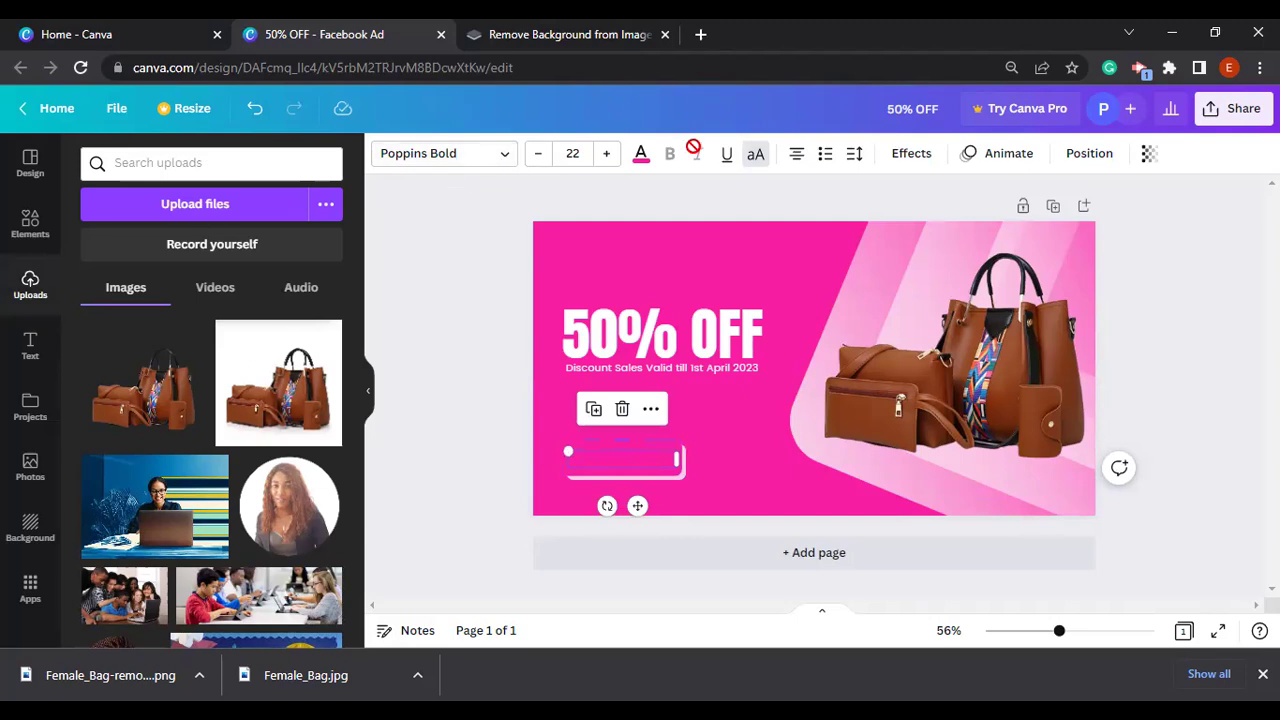
{"action": "left_click", "coordinate": [642, 160]}
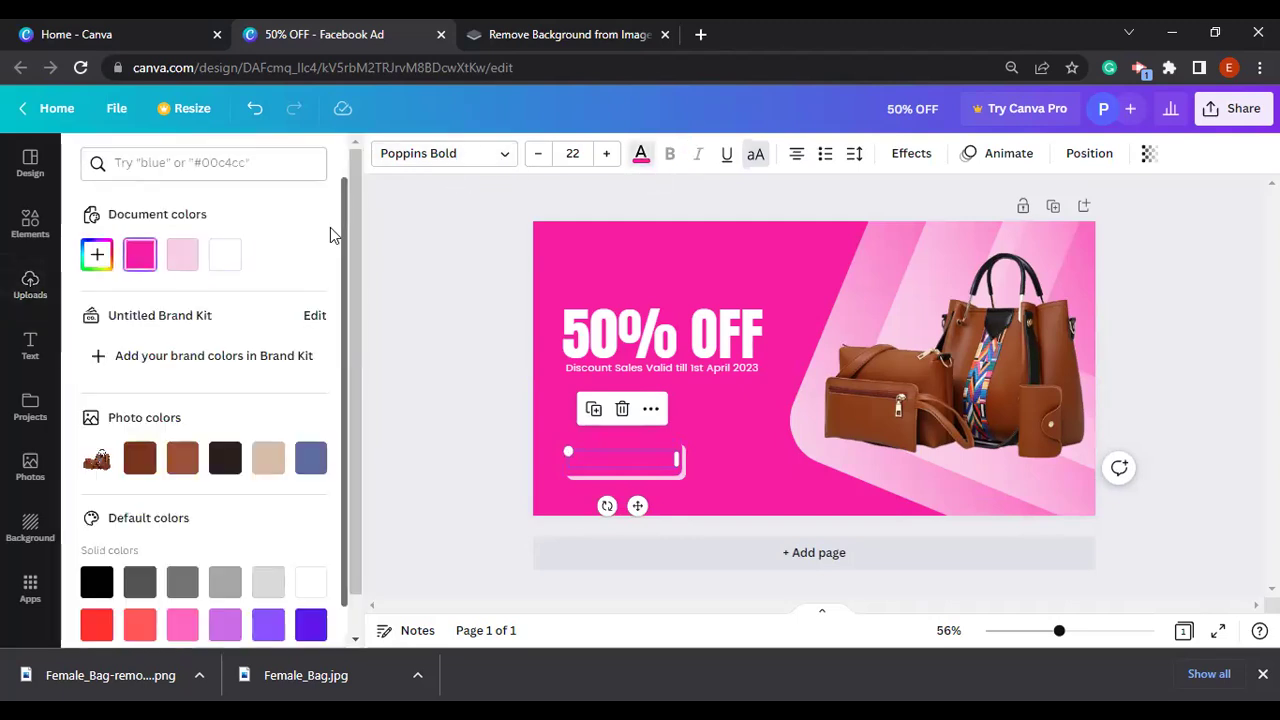
{"action": "left_click", "coordinate": [226, 255]}
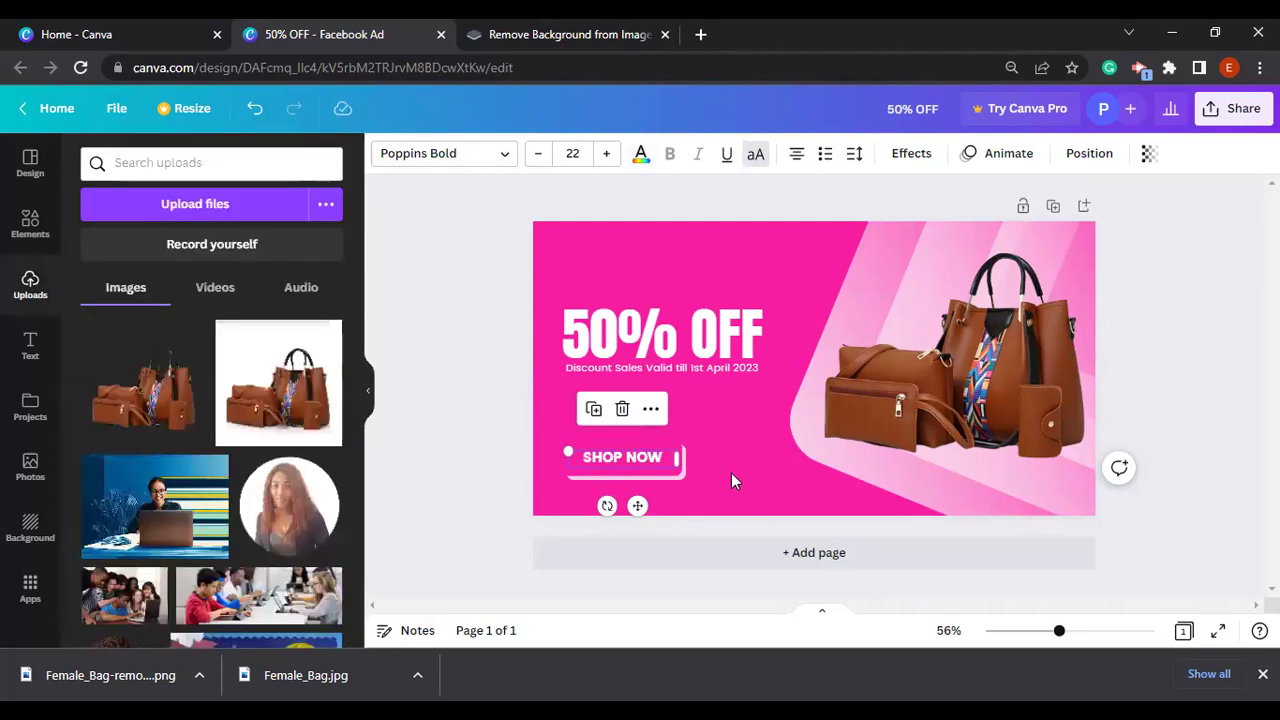
{"action": "left_click", "coordinate": [731, 473]}
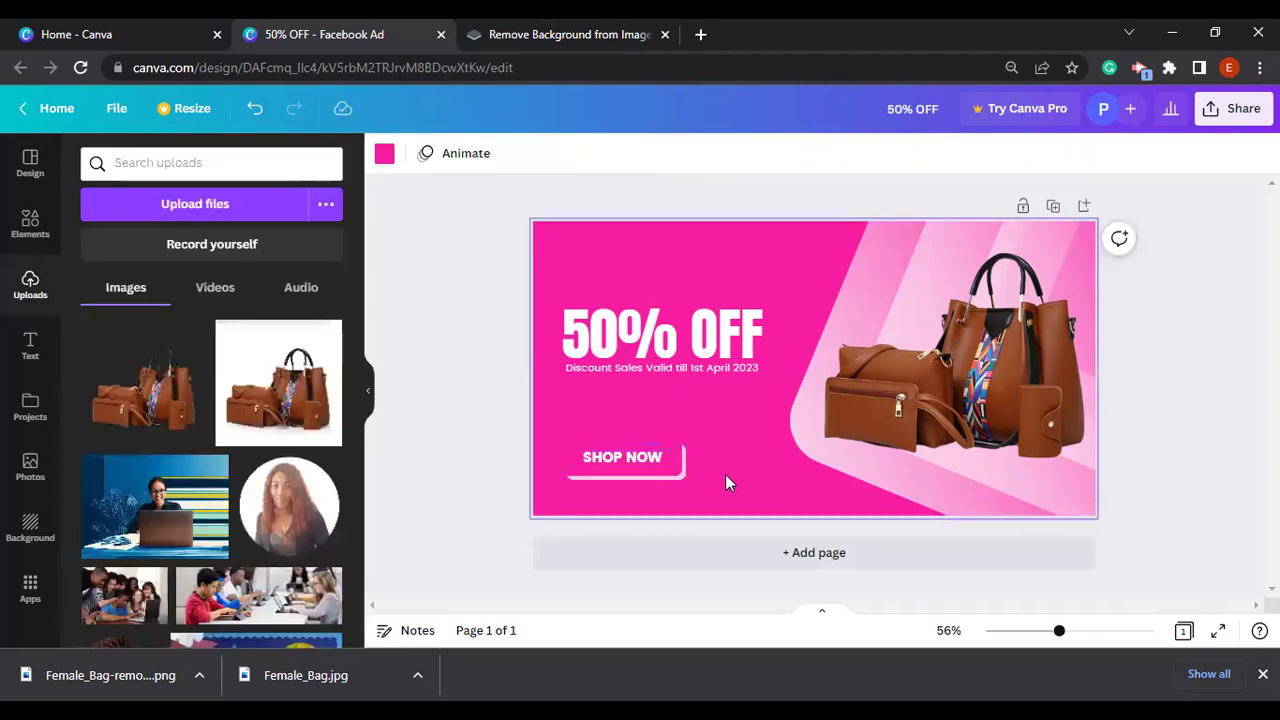
Try nudging the button's pink front shape slightly right and down over its shadow and a little back up
{"action": "left_click", "coordinate": [671, 469]}
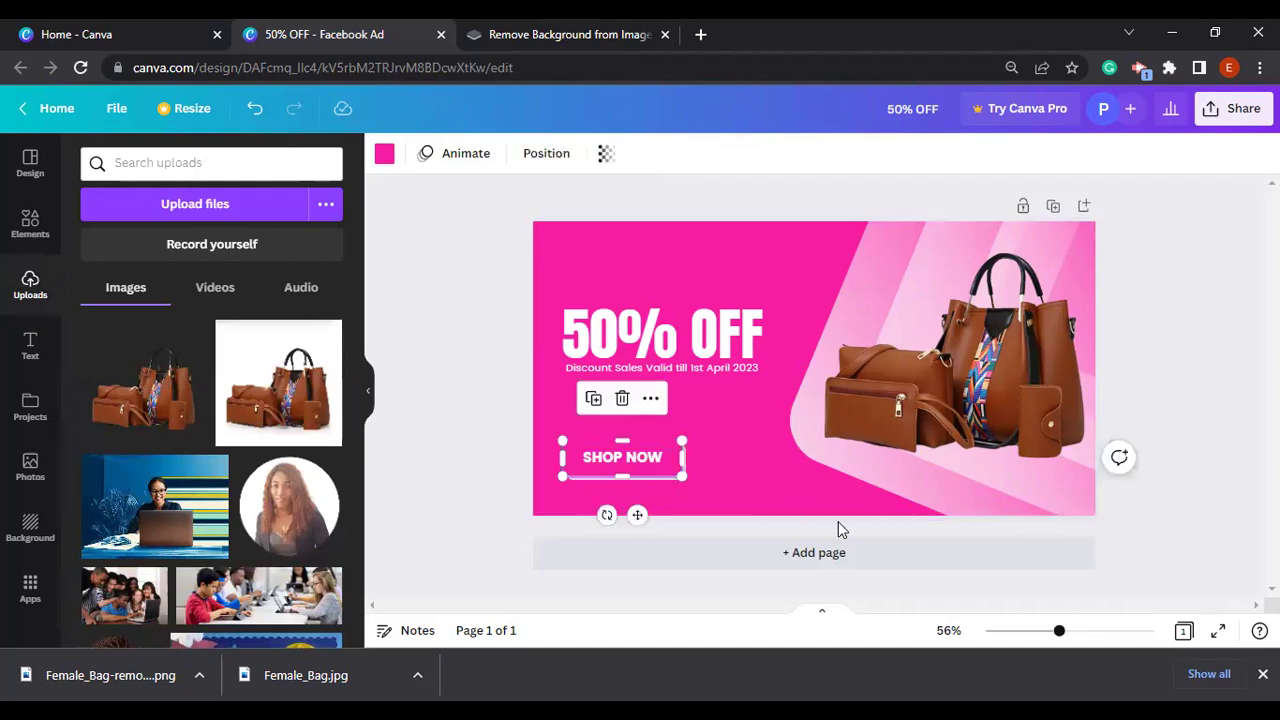
{"action": "left_click", "coordinate": [839, 522]}
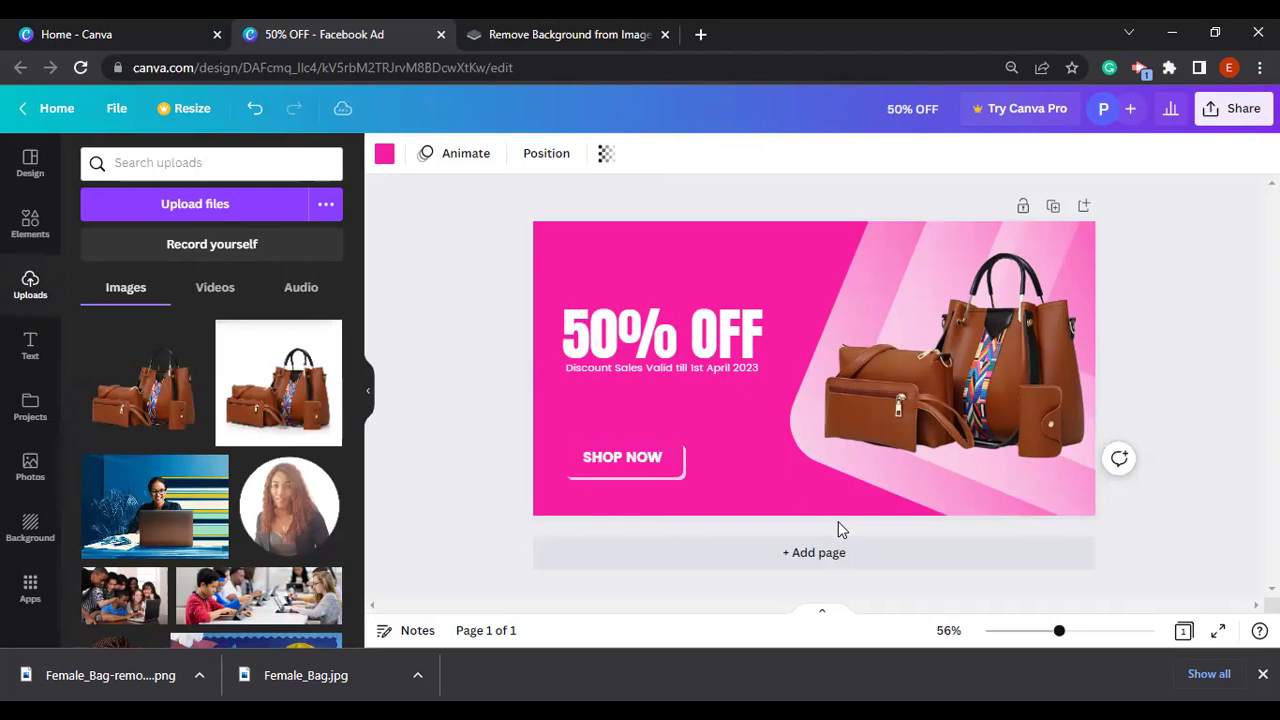
{"action": "key", "text": "Right"}
{"action": "key", "text": "Right"}
{"action": "key", "text": "Right"}
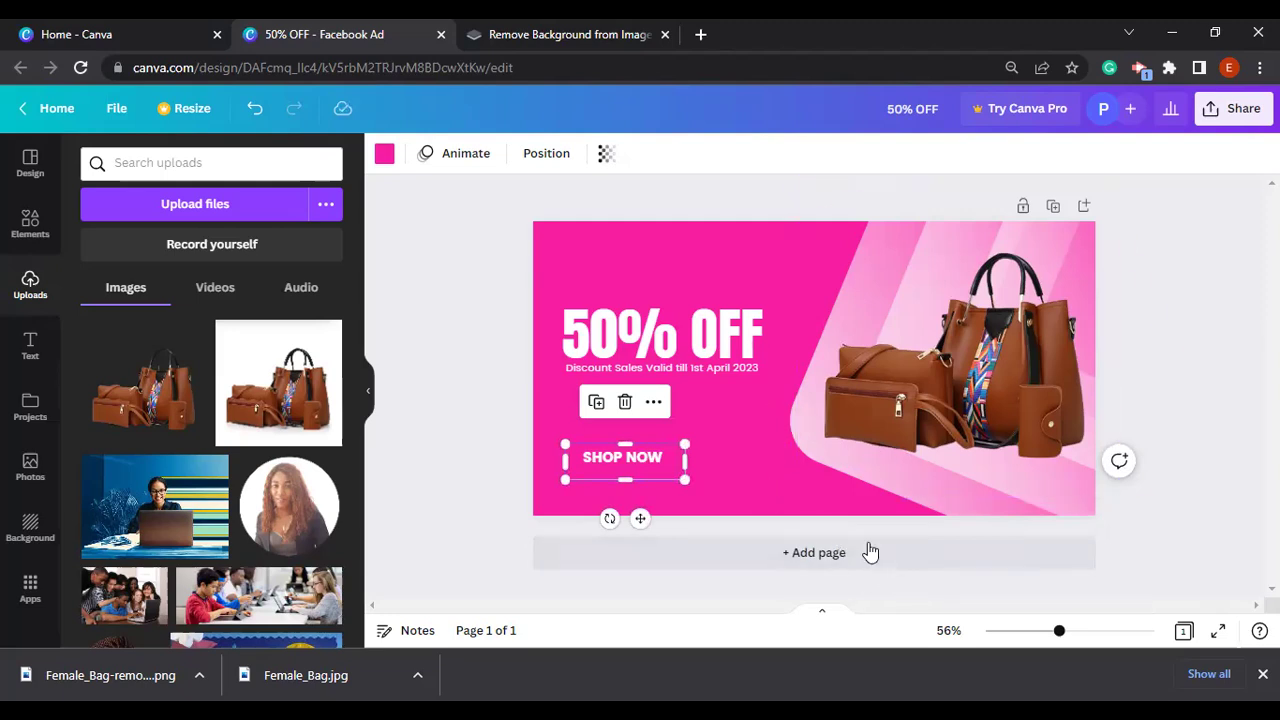
{"action": "key", "text": "ctrl+z"}
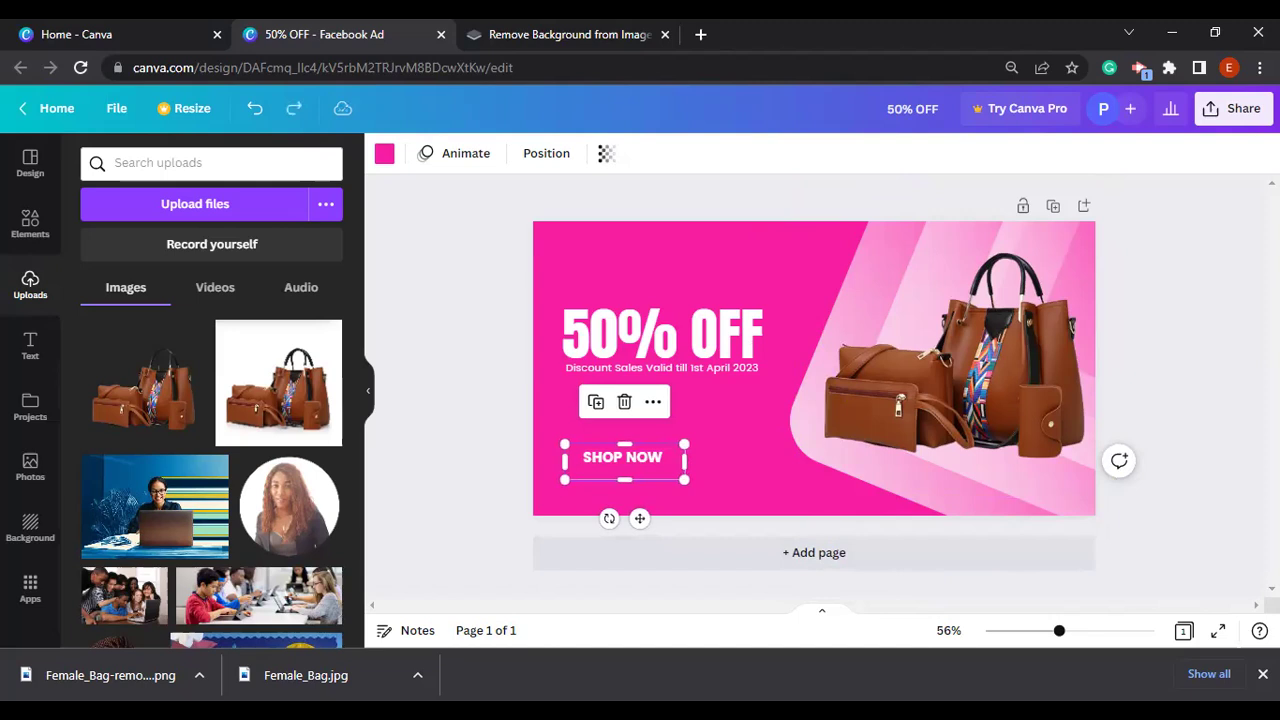
{"action": "key", "text": "Up"}
{"action": "key", "text": "Up"}
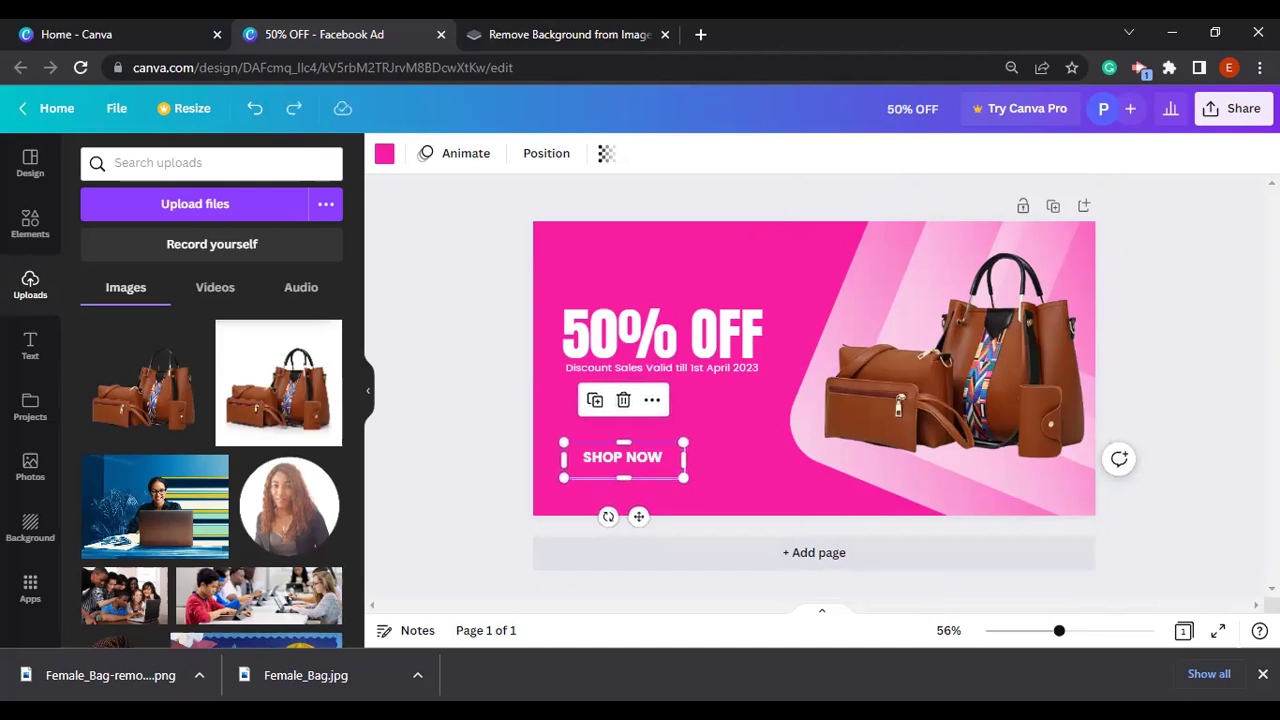
Undo the button's nudges and recolors back to the white front shape, pink text and blue shadow
{"action": "left_click", "coordinate": [255, 110]}
{"action": "left_click", "coordinate": [255, 110]}
{"action": "left_click", "coordinate": [255, 110]}
{"action": "left_click", "coordinate": [255, 110]}
{"action": "left_click", "coordinate": [255, 110]}
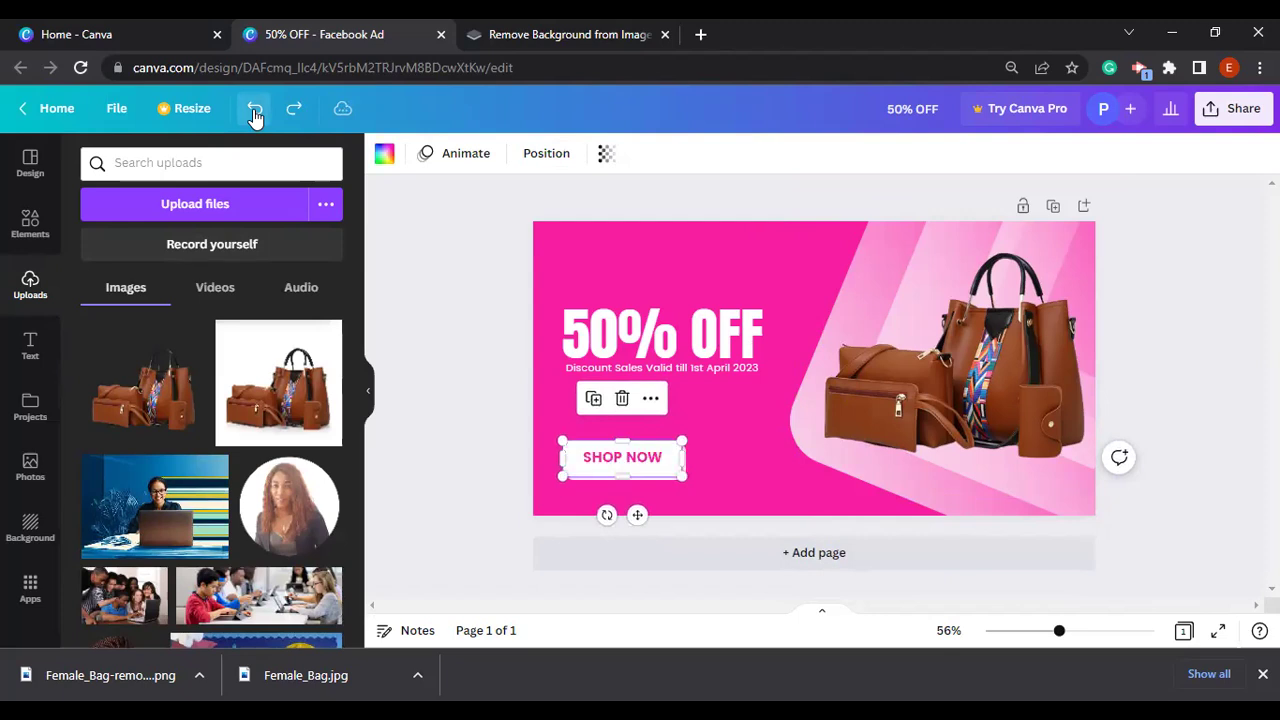
{"action": "left_click", "coordinate": [255, 110]}
{"action": "left_click", "coordinate": [255, 110]}
Recolor the blue shadow shape behind the SHOP NOW button with the custom light pink #FAA5D3 and deselect it
{"action": "left_click", "coordinate": [730, 487]}
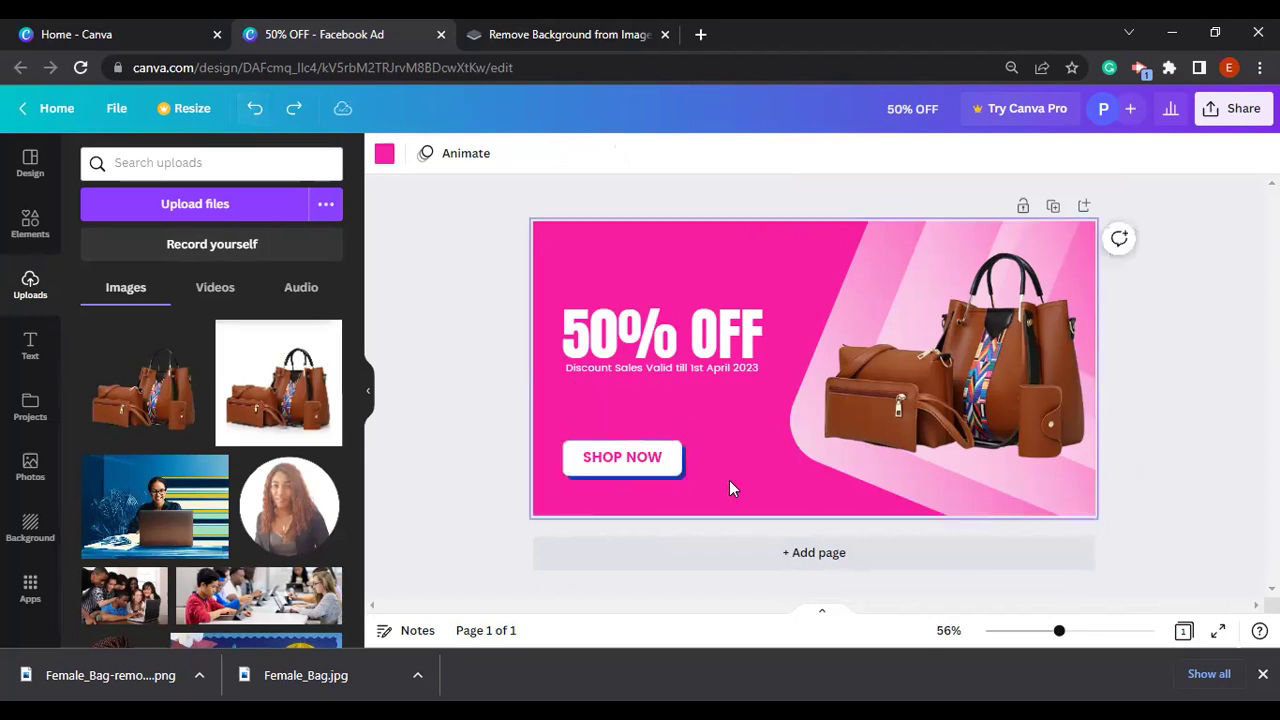
{"action": "left_click", "coordinate": [682, 472]}
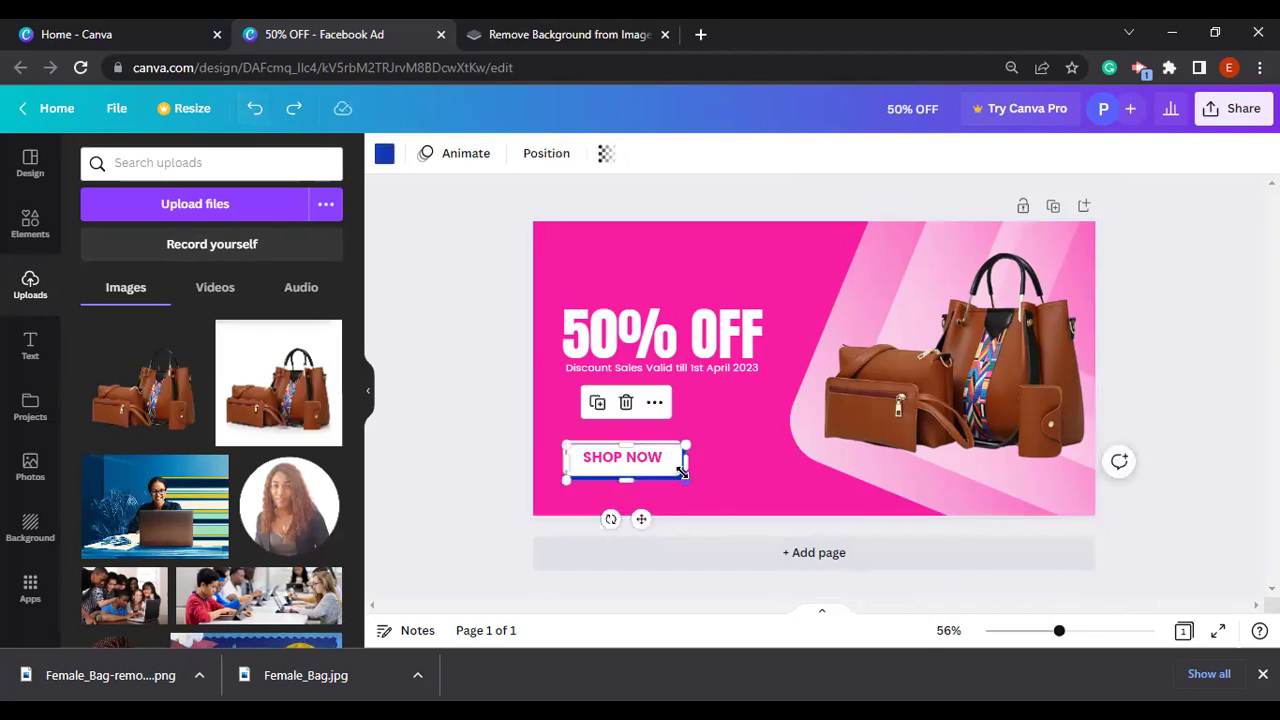
{"action": "left_click", "coordinate": [384, 158]}
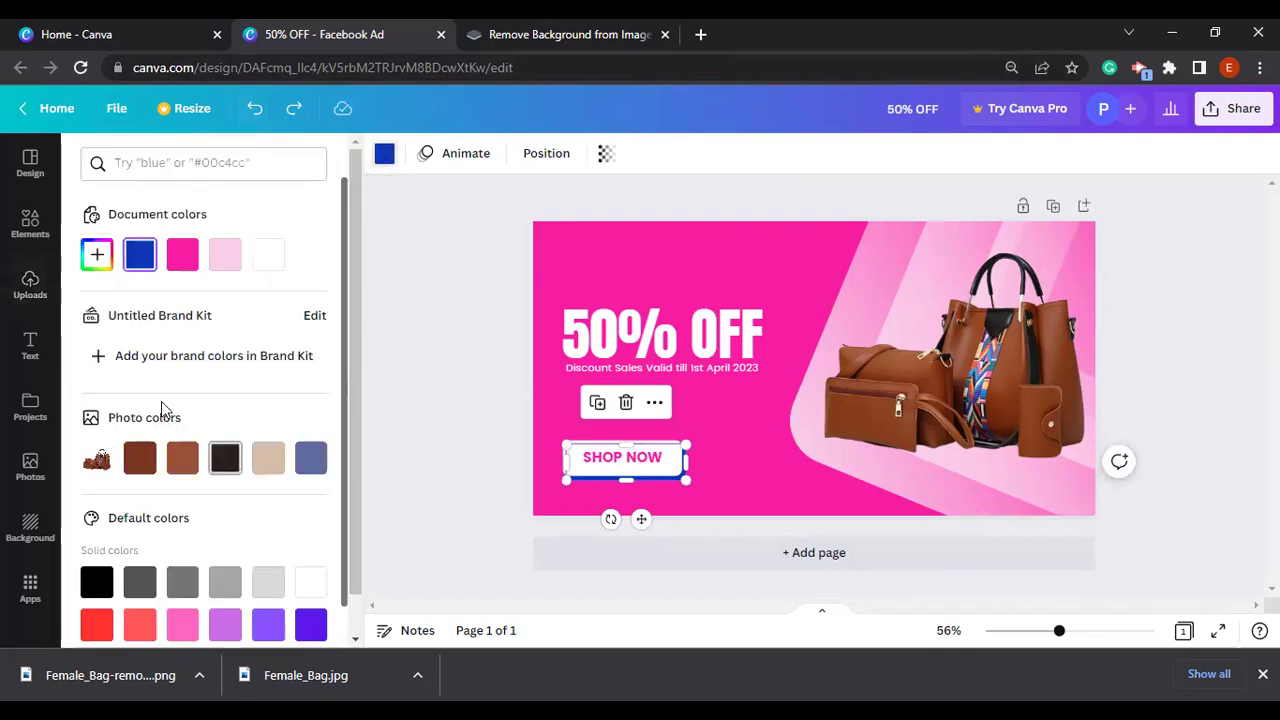
{"action": "left_click", "coordinate": [98, 252]}
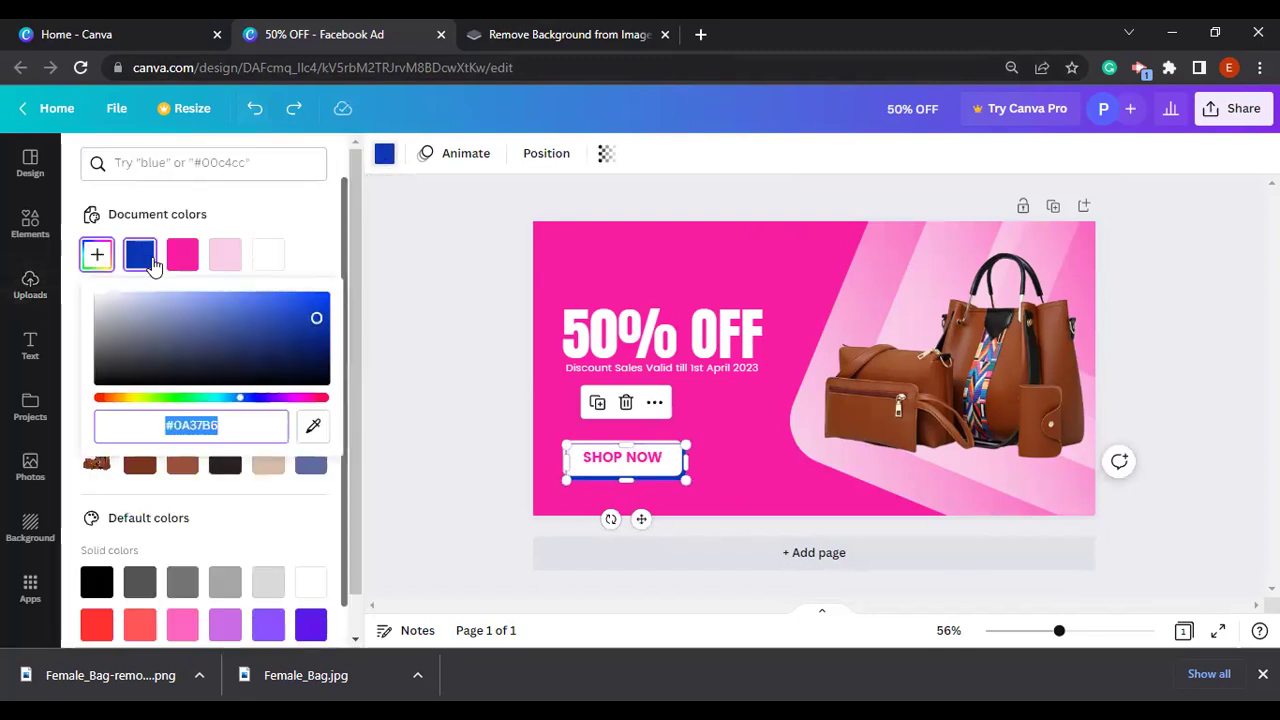
{"action": "left_click", "coordinate": [183, 258]}
{"action": "left_click", "coordinate": [97, 254]}
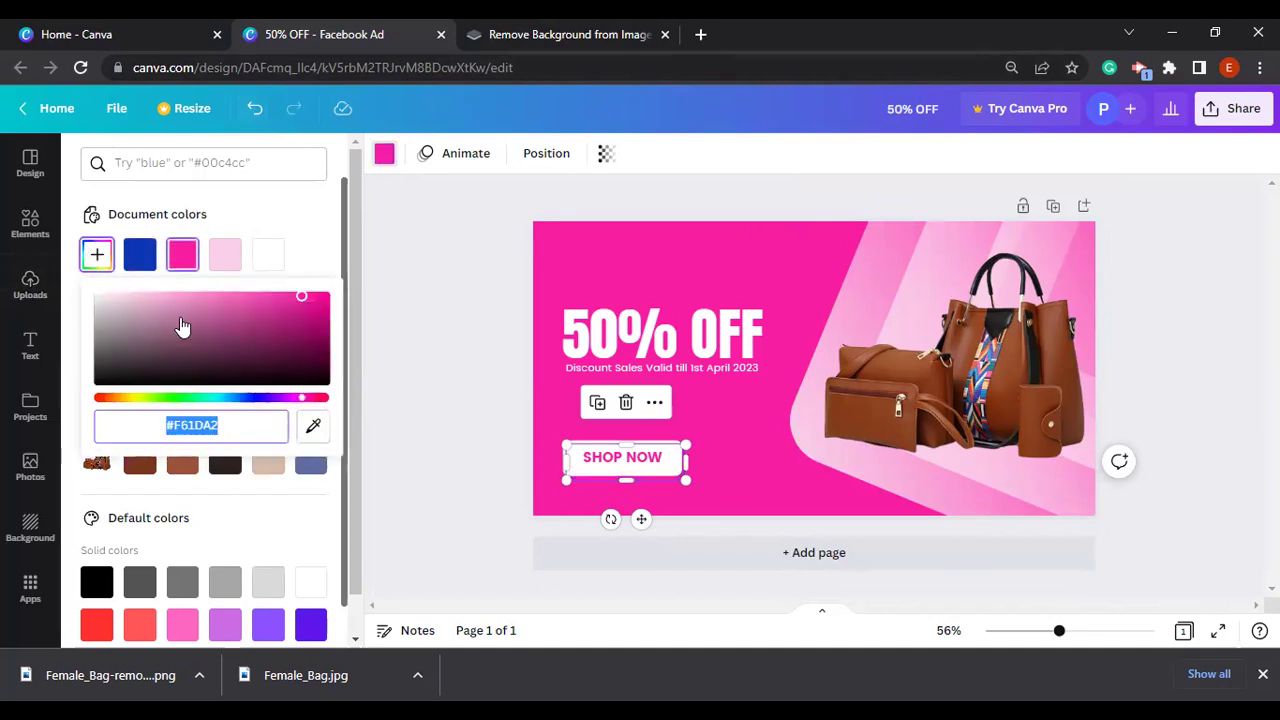
{"action": "left_click", "coordinate": [323, 399]}
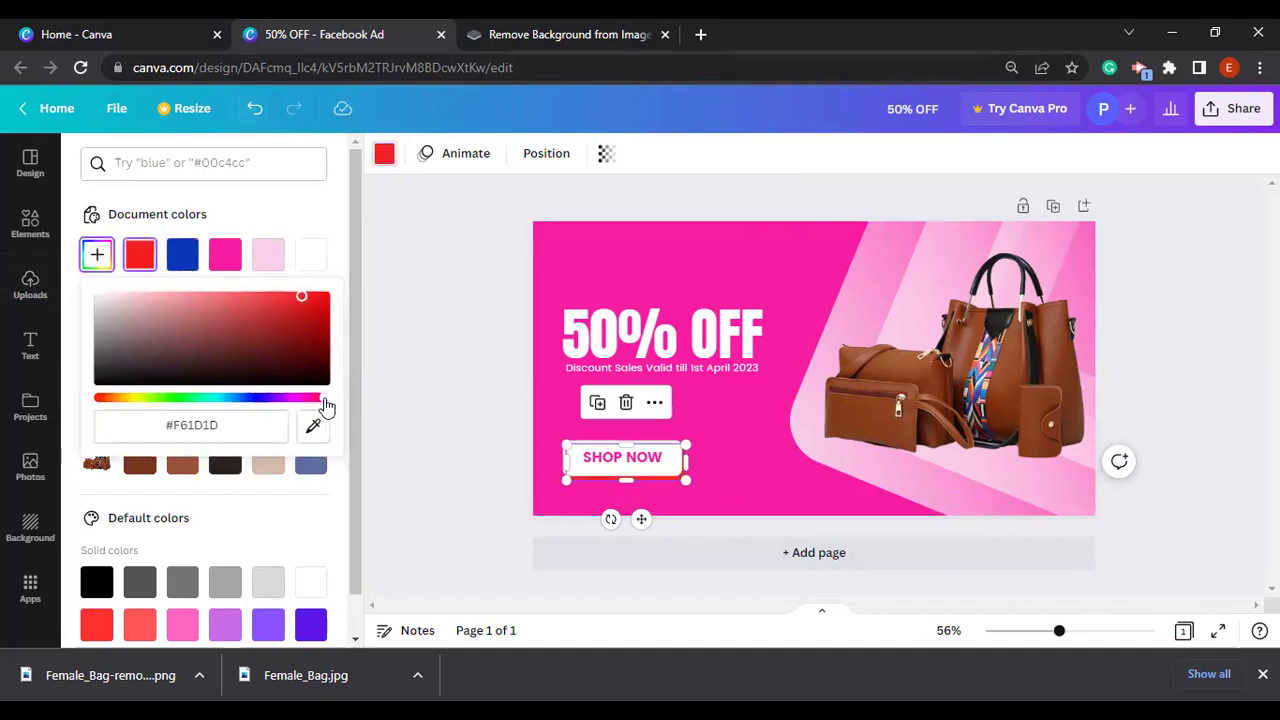
{"action": "left_click_drag", "start_coordinate": [325, 400], "coordinate": [306, 400]}
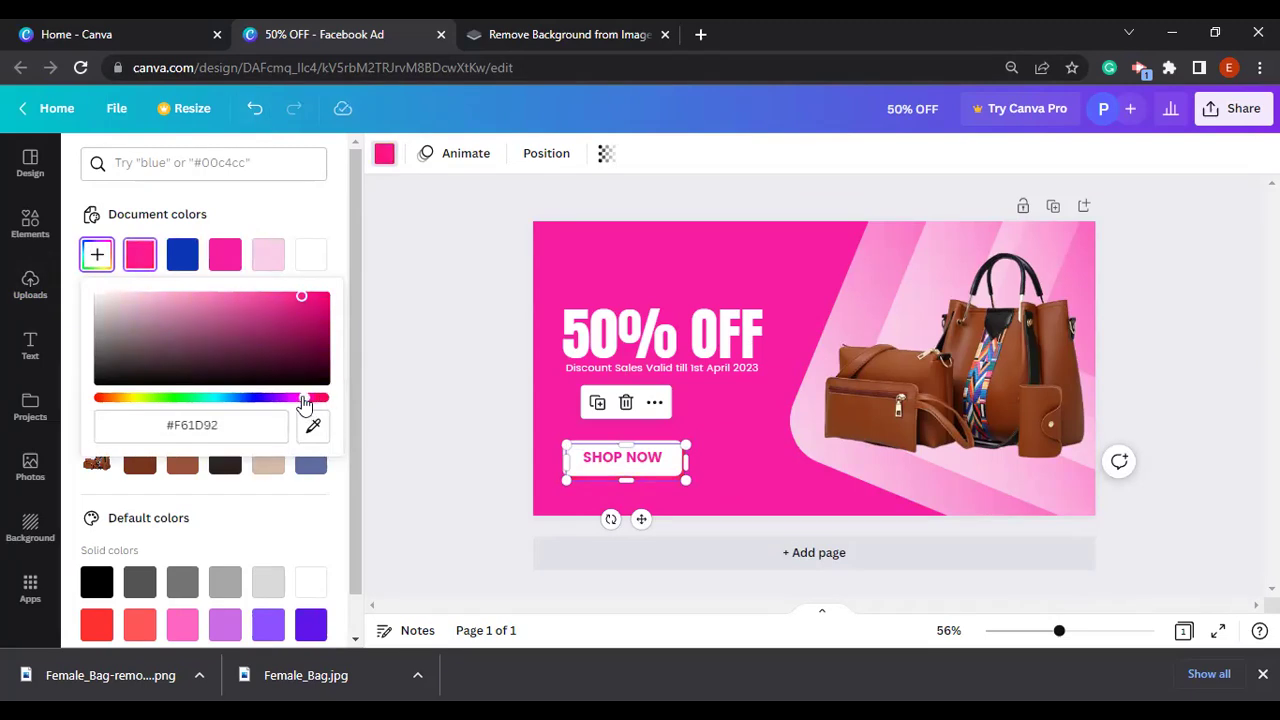
{"action": "left_click", "coordinate": [174, 300]}
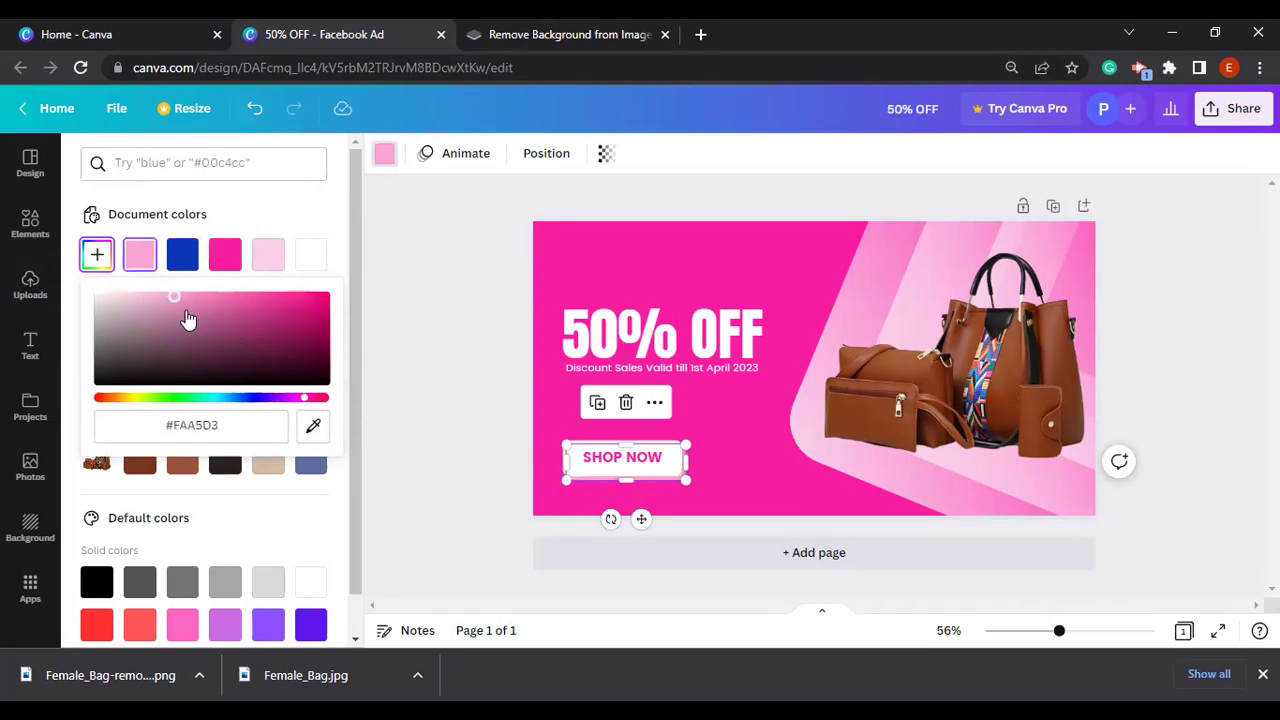
{"action": "left_click", "coordinate": [708, 465]}
{"action": "left_click", "coordinate": [686, 468]}
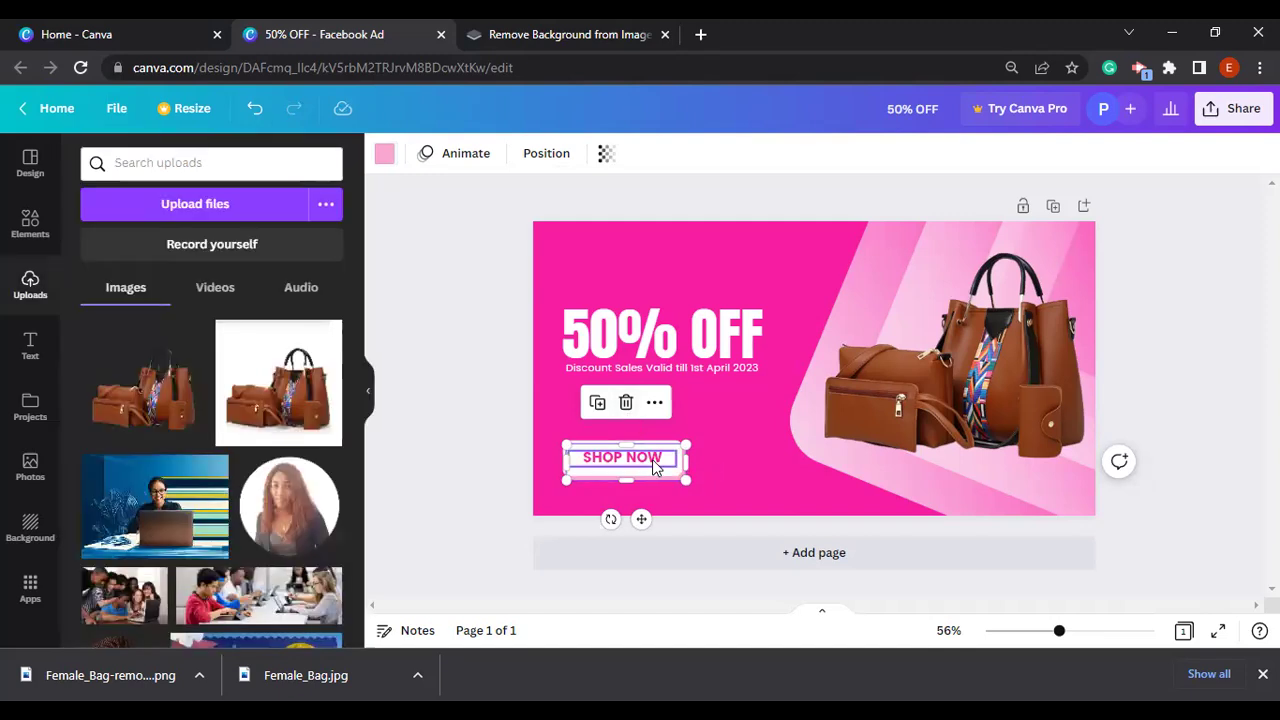
{"action": "left_click", "coordinate": [729, 469]}
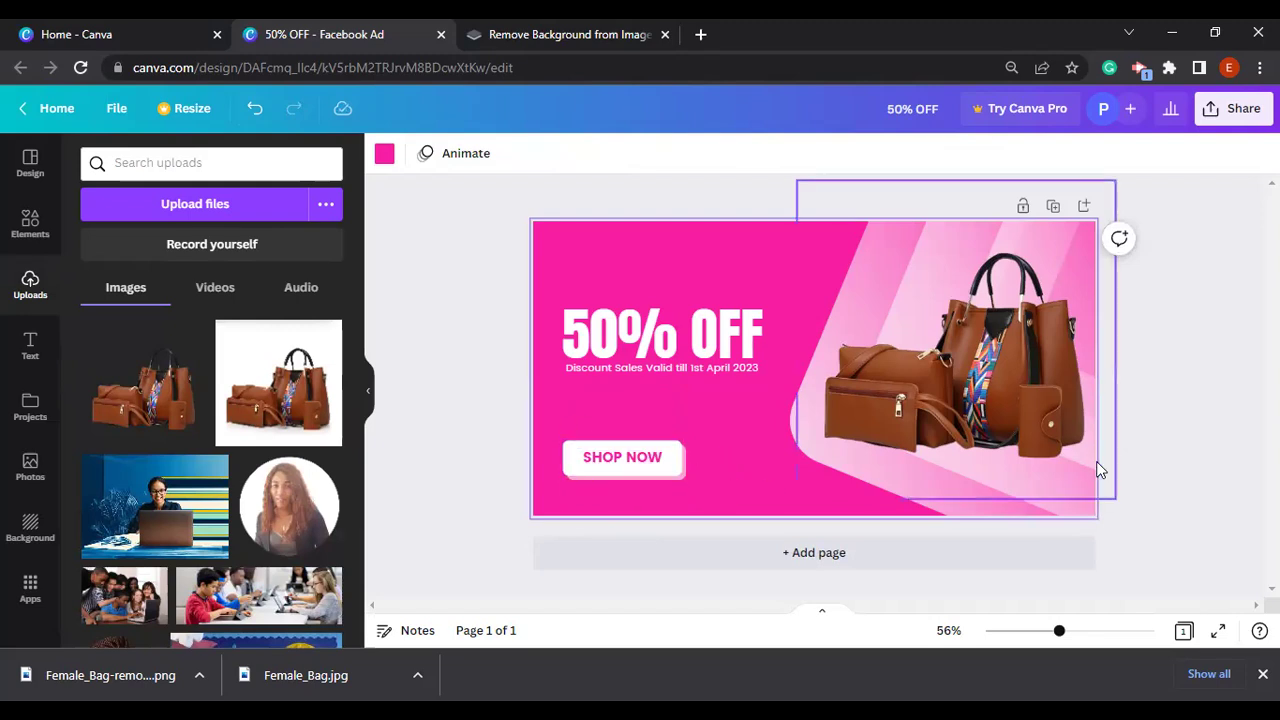
{"action": "left_click", "coordinate": [1206, 503]}
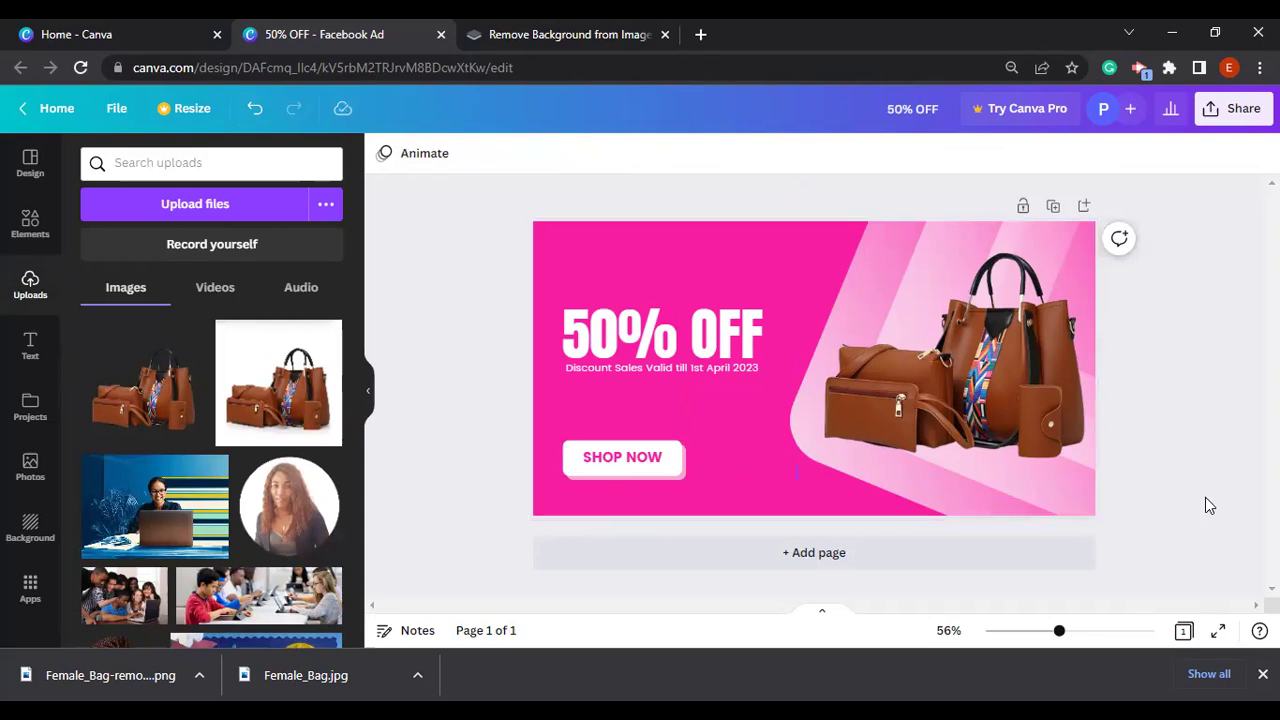
{"action": "left_click", "coordinate": [1047, 422]}
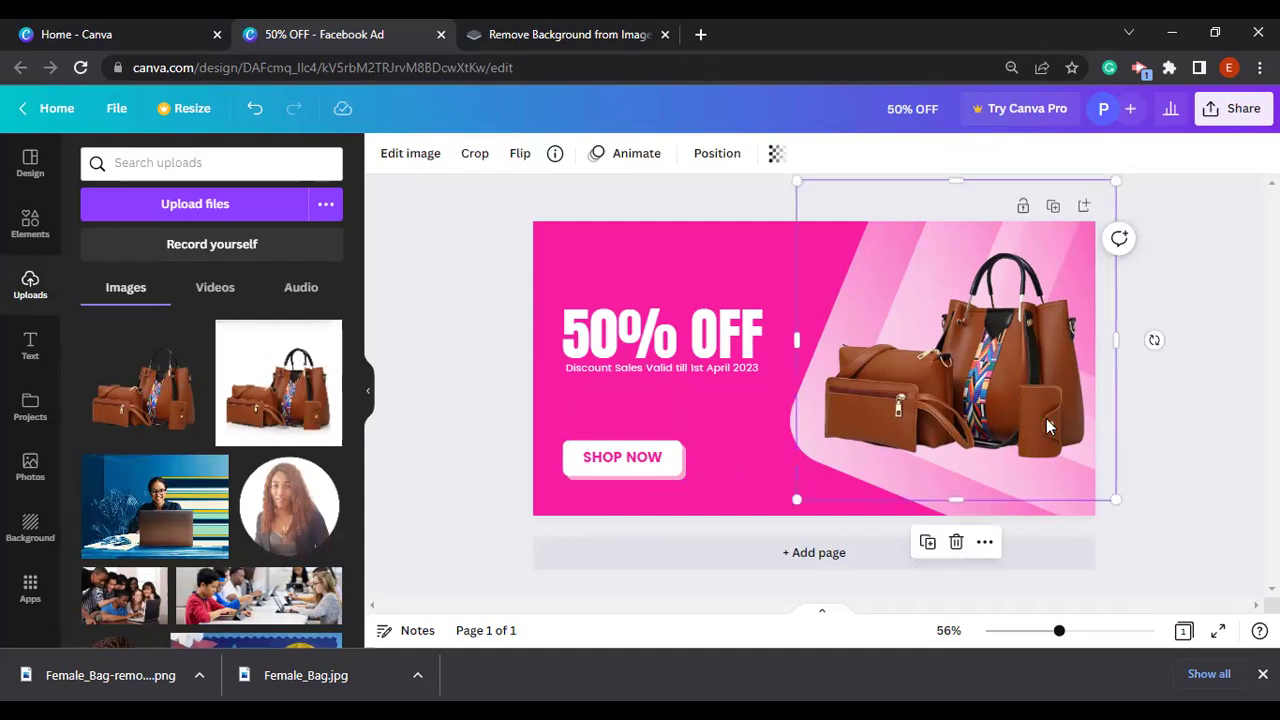
{"action": "left_click", "coordinate": [1181, 503]}
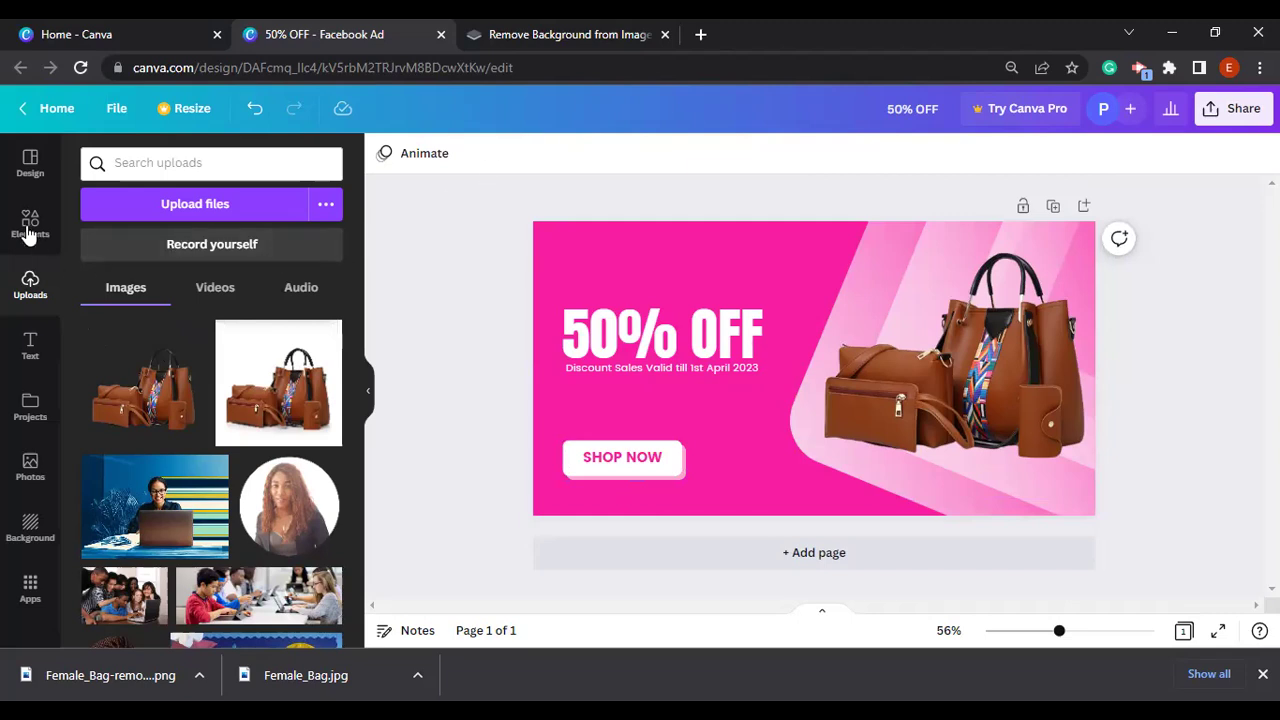
{"action": "left_click", "coordinate": [30, 347]}
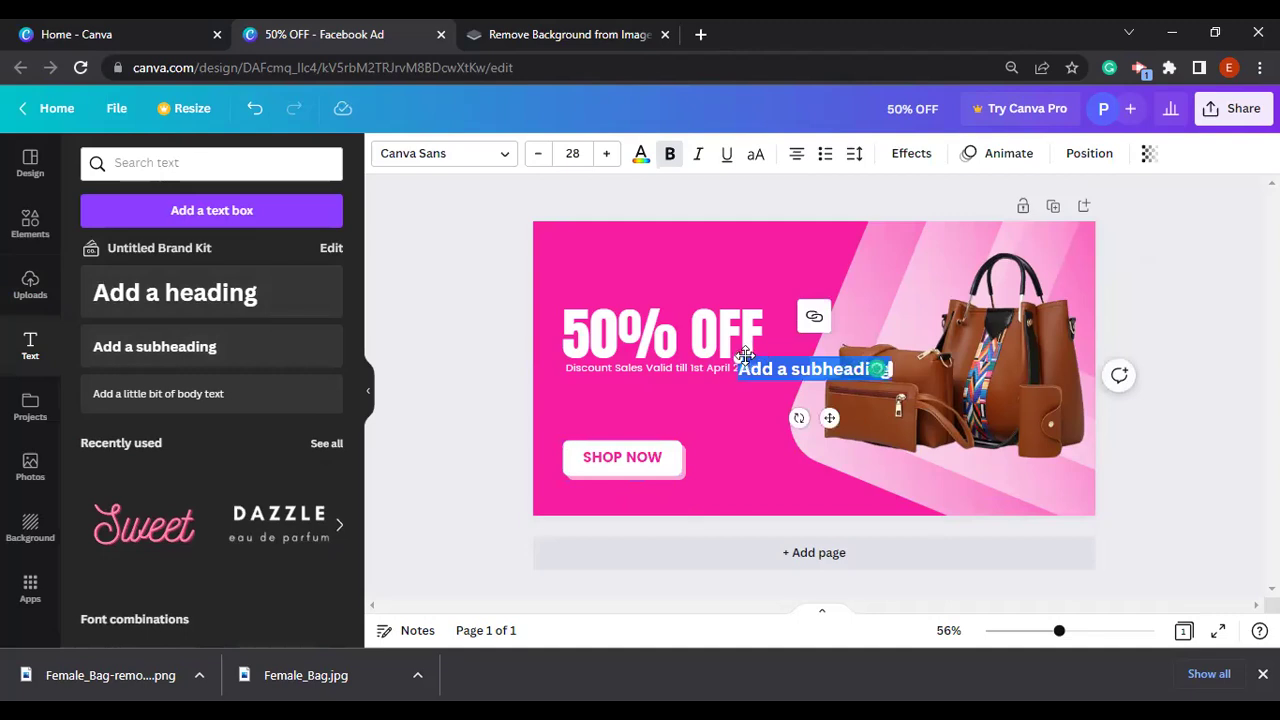
{"action": "left_click_drag", "start_coordinate": [686, 513], "coordinate": [575, 487]}
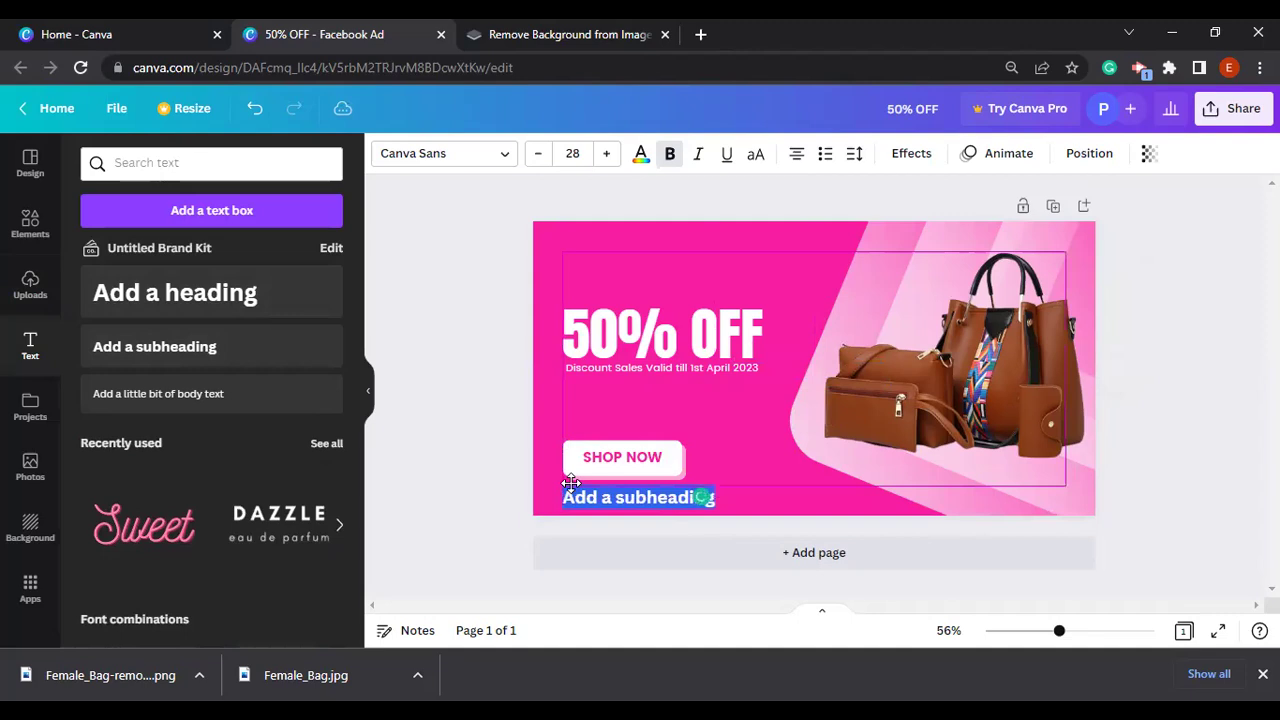
{"action": "left_click", "coordinate": [577, 500]}
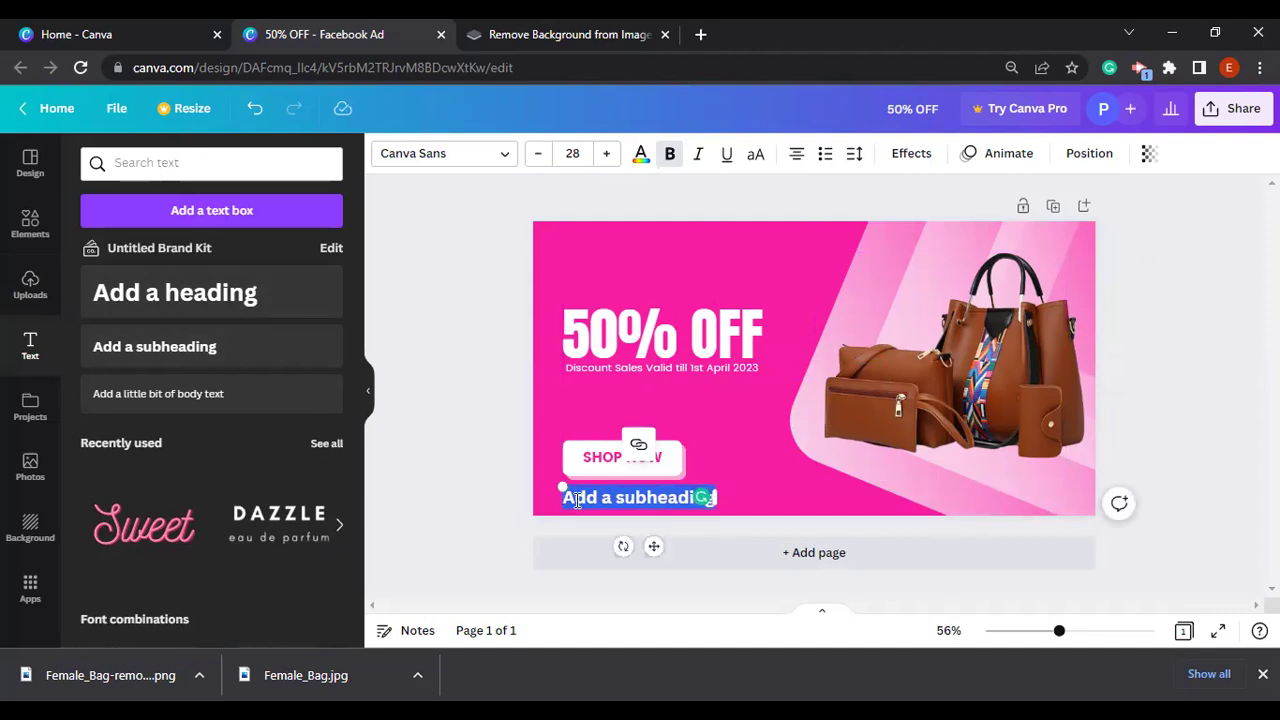
{"action": "type", "text": "www"}
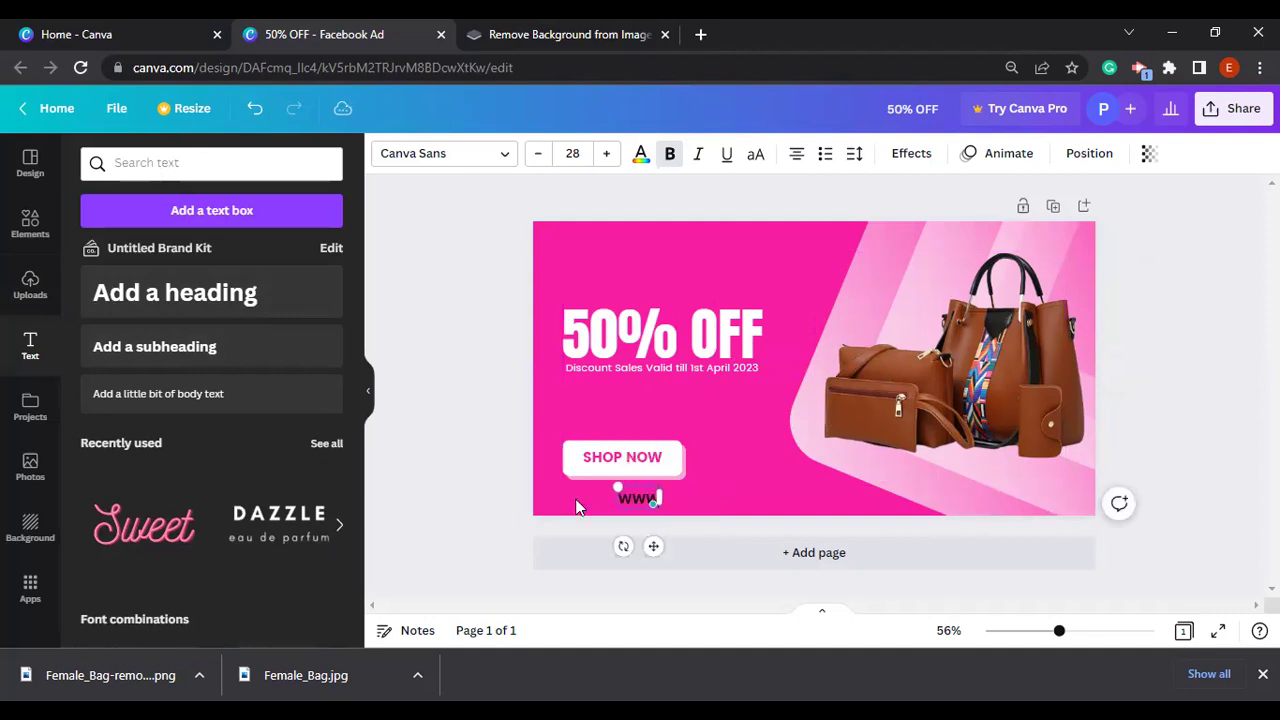
{"action": "type", "text": ".bettys"}
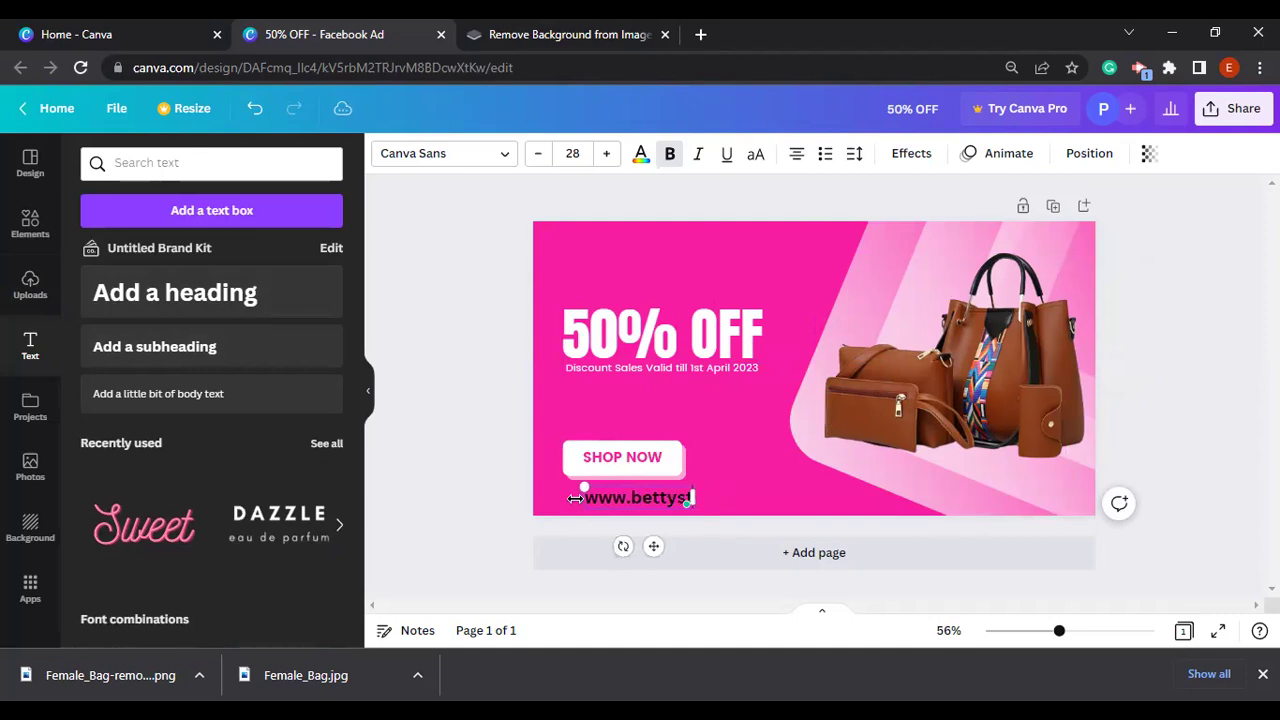
{"action": "type", "text": "tores.com"}
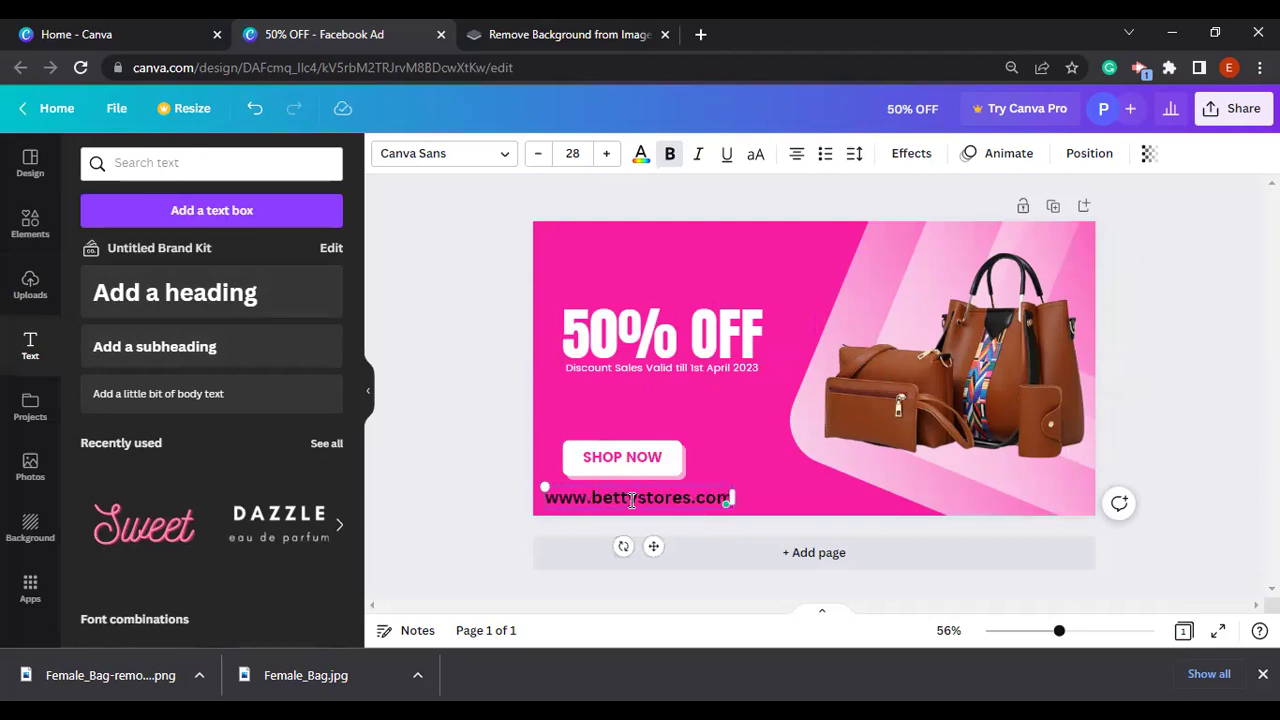
Recolor the whole web address text with the document's white
{"action": "left_click_drag", "start_coordinate": [637, 498], "coordinate": [692, 503]}
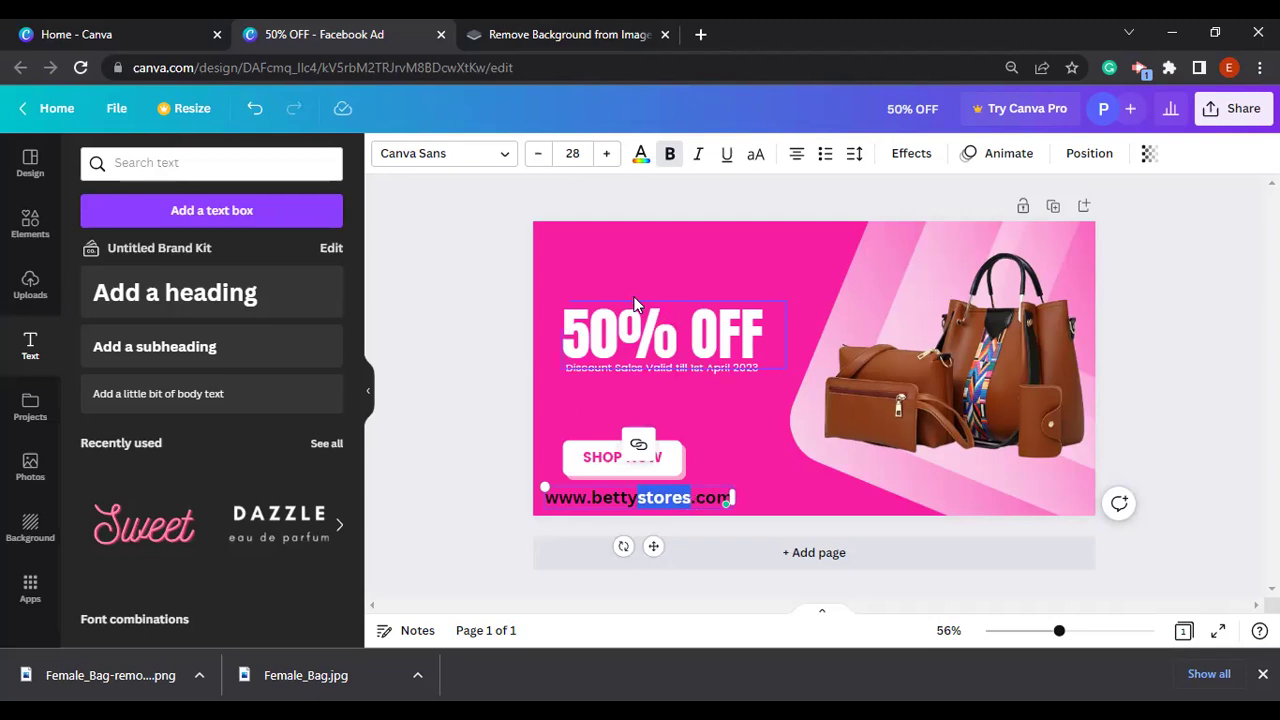
{"action": "key", "text": "ctrl+a"}
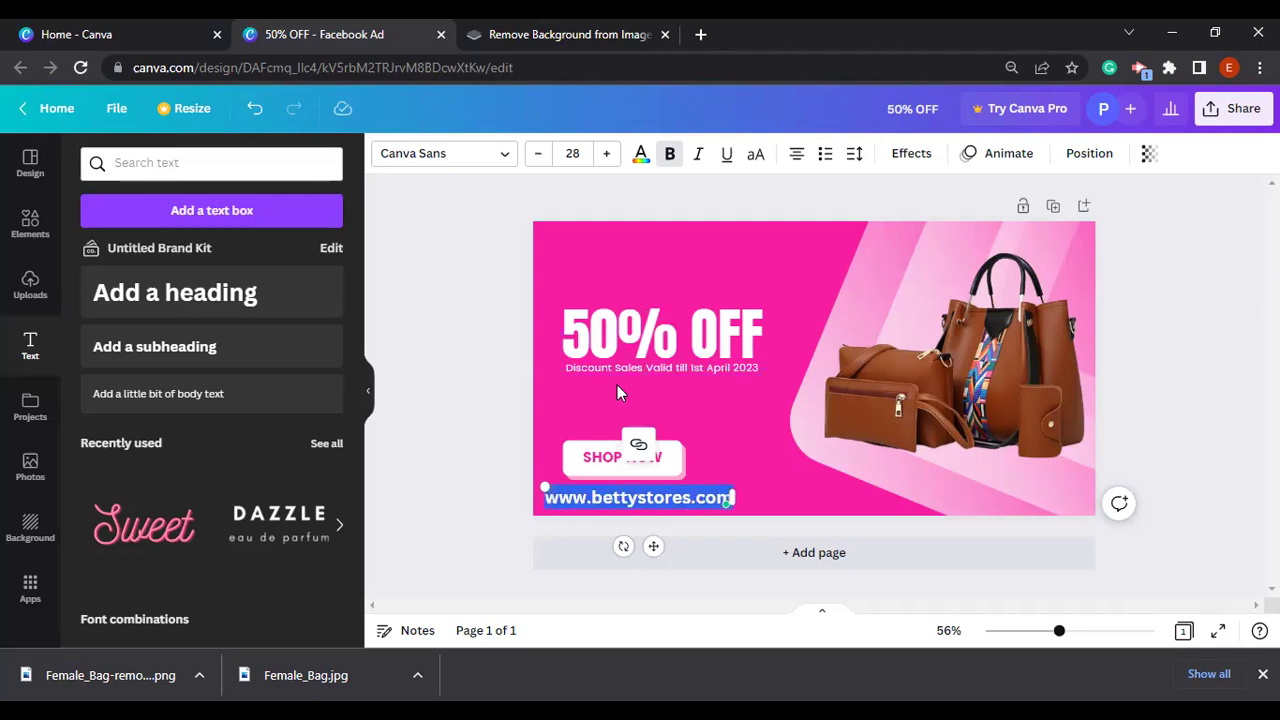
{"action": "left_click", "coordinate": [645, 160]}
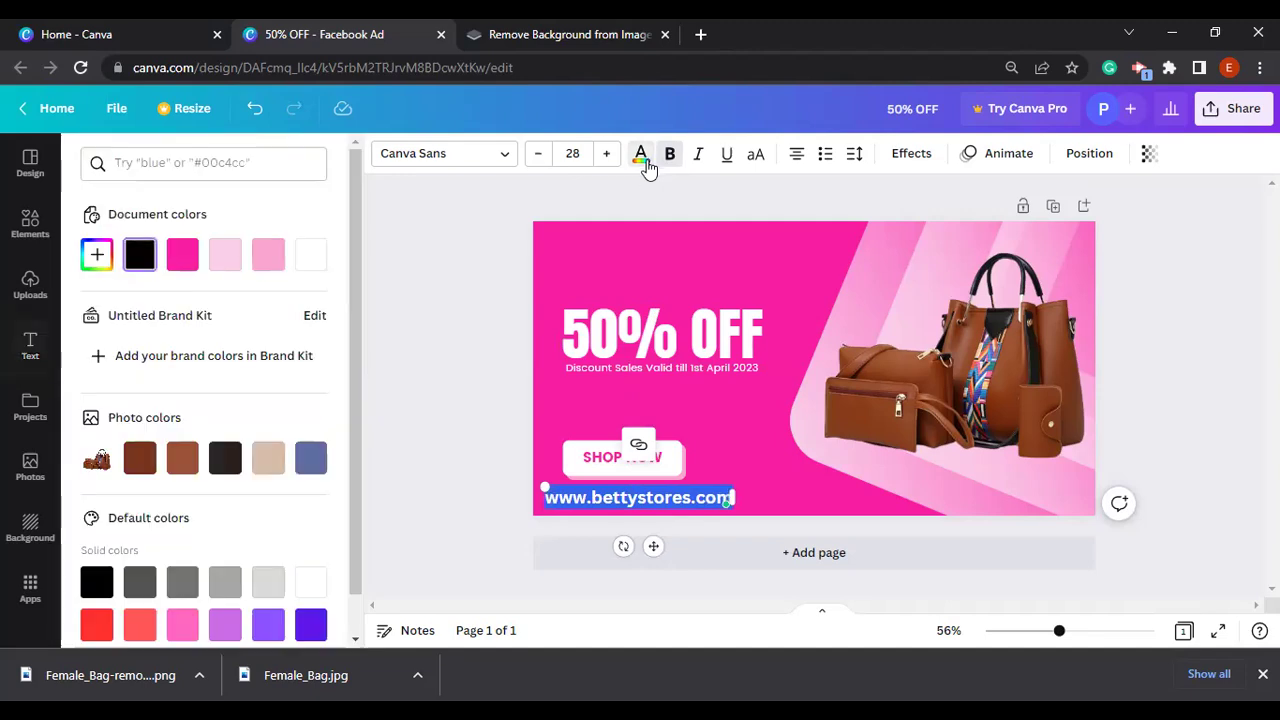
{"action": "left_click", "coordinate": [308, 262]}
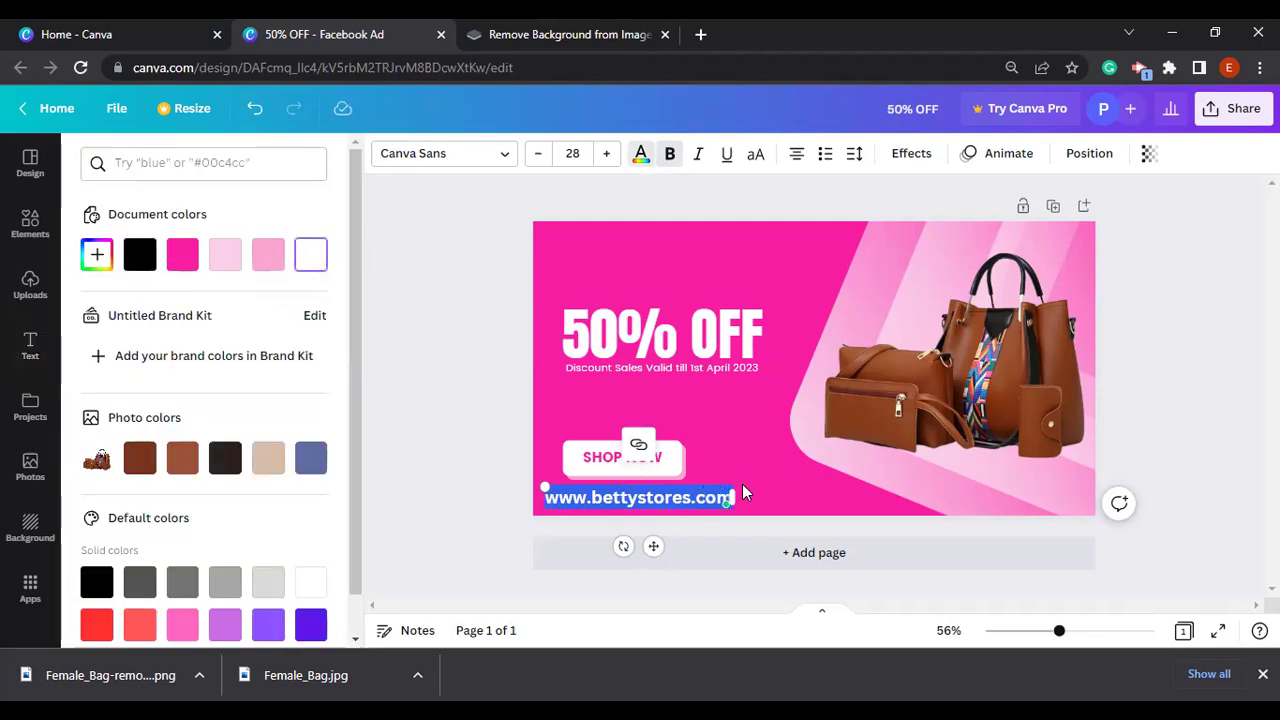
Reduce the web address to font size 23 and move it to the bottom center of the ad
{"action": "left_click", "coordinate": [538, 153]}
{"action": "left_click", "coordinate": [538, 153]}
{"action": "left_click", "coordinate": [538, 153]}
{"action": "left_click", "coordinate": [538, 153]}
{"action": "left_click", "coordinate": [538, 153]}
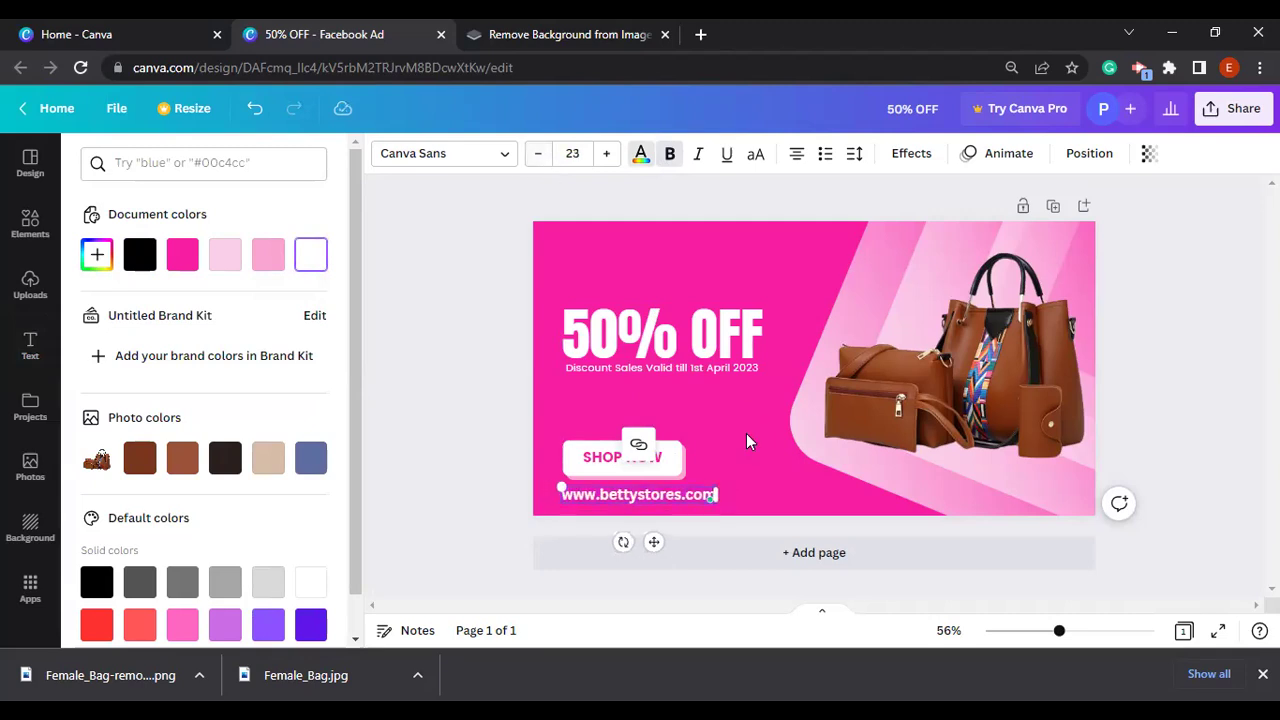
{"action": "key", "text": "Escape"}
{"action": "left_click", "coordinate": [428, 507]}
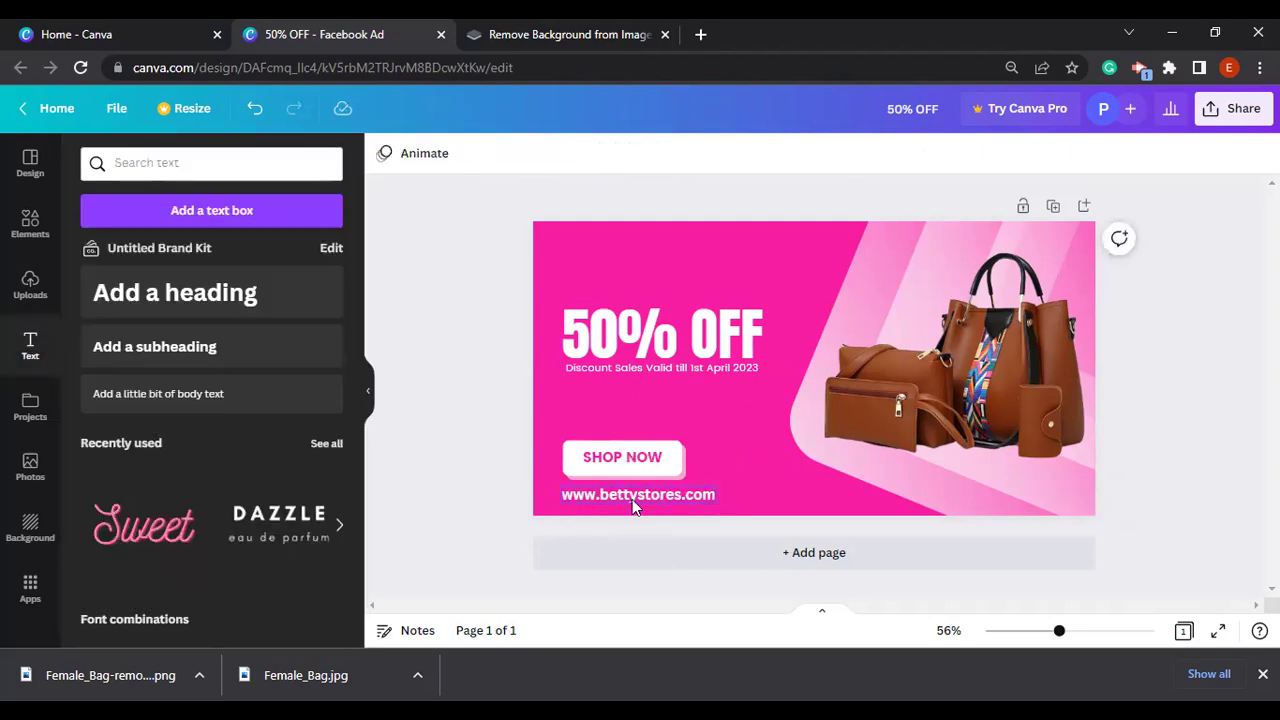
{"action": "left_click_drag", "start_coordinate": [656, 503], "coordinate": [809, 498]}
{"action": "left_click", "coordinate": [1180, 426]}
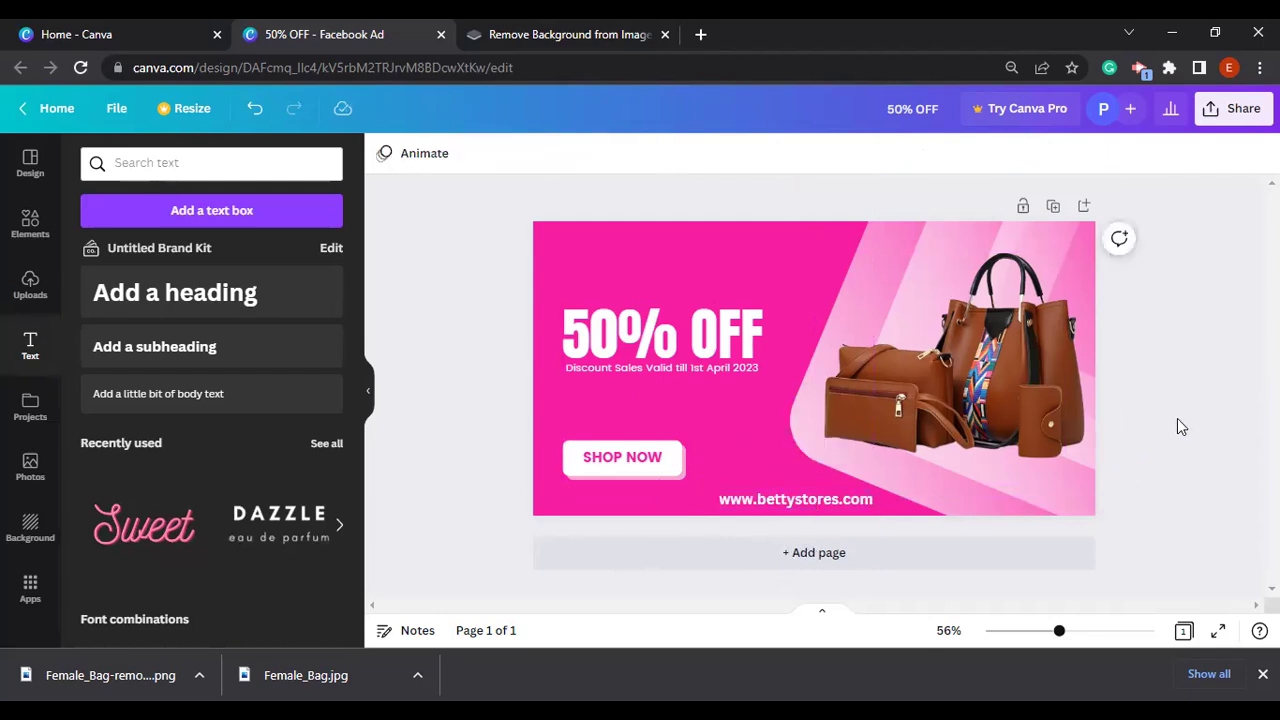
Remove the bold formatting from the web address and set its font size to 22
{"action": "left_click", "coordinate": [838, 510]}
{"action": "left_click", "coordinate": [676, 165]}
{"action": "left_click", "coordinate": [538, 160]}
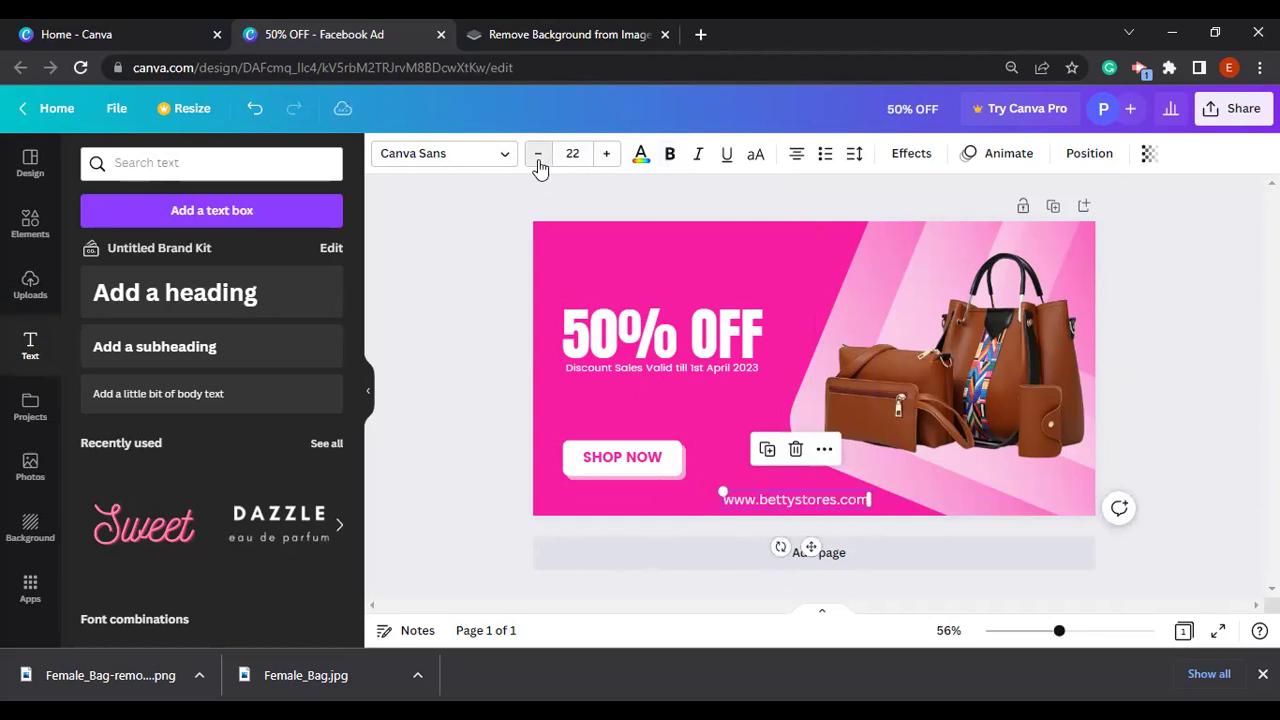
{"action": "left_click", "coordinate": [1183, 367]}
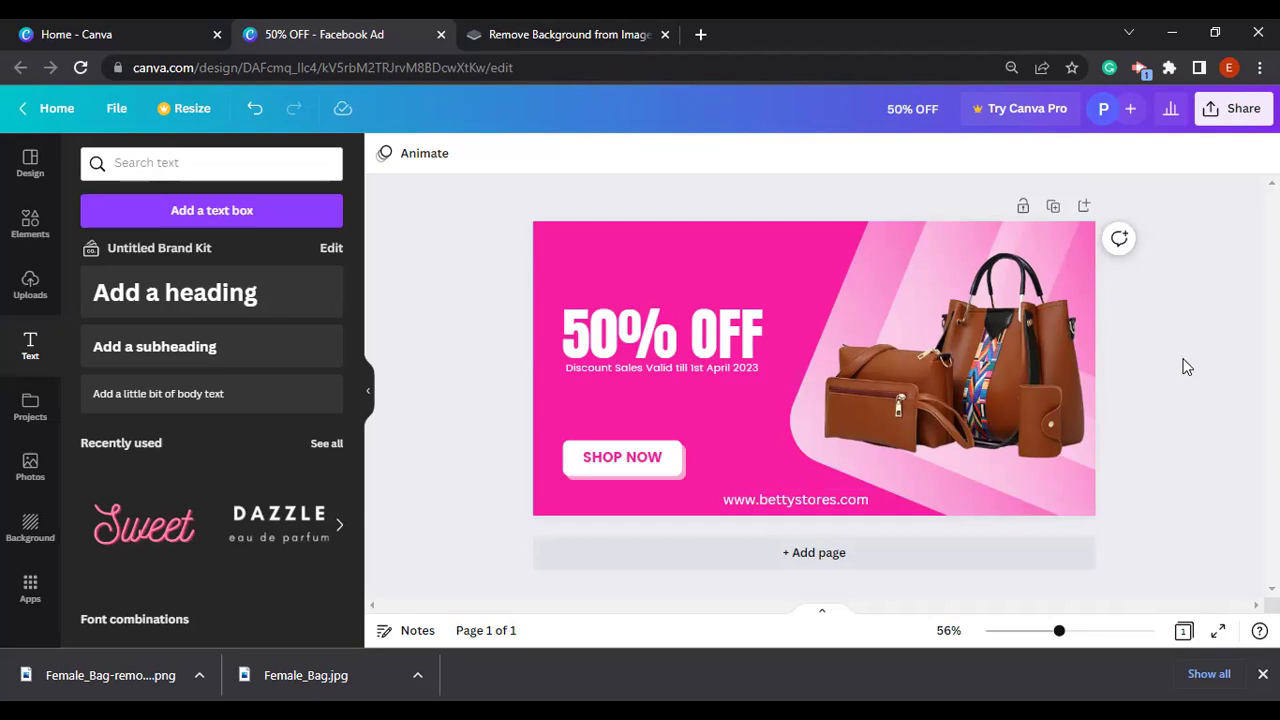
Download the finished ad design as a PNG at 1,200 × 628 px
{"action": "left_click", "coordinate": [1238, 108]}
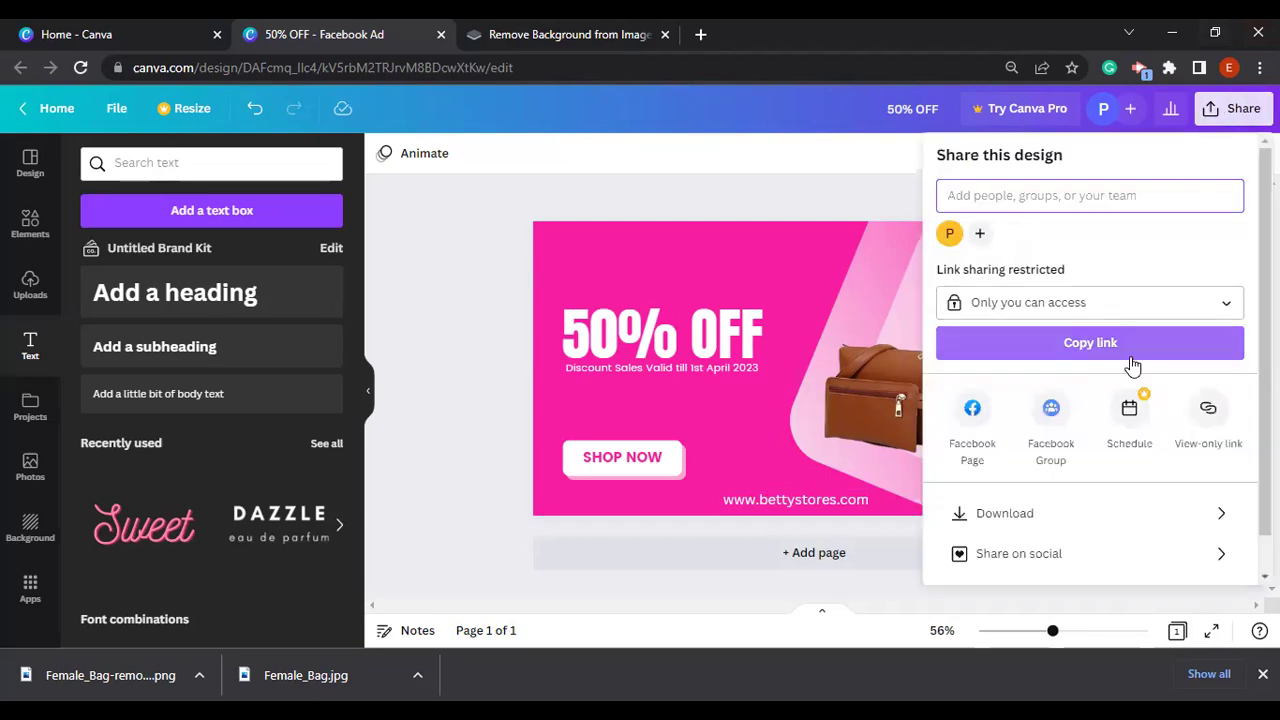
{"action": "left_click", "coordinate": [1037, 520]}
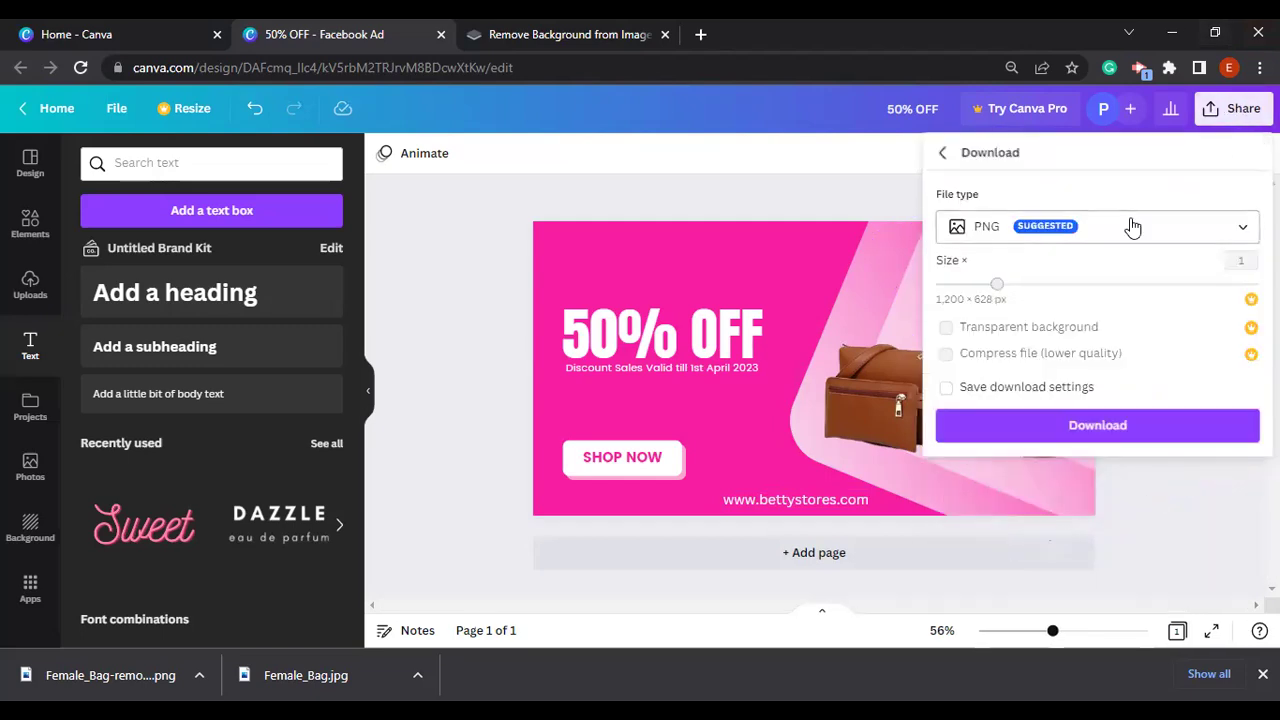
{"action": "left_click", "coordinate": [1114, 420]}
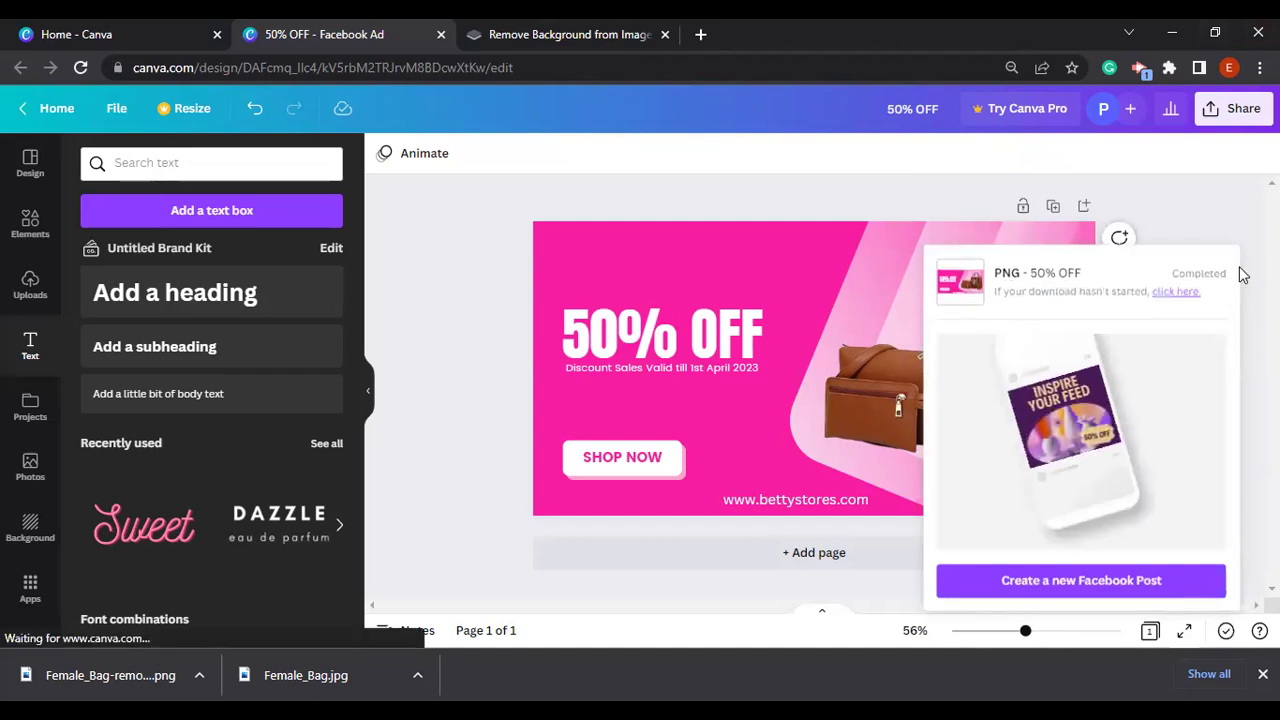
Open the downloaded file 50% OFF.png to view the exported ad
{"action": "left_click", "coordinate": [83, 686]}
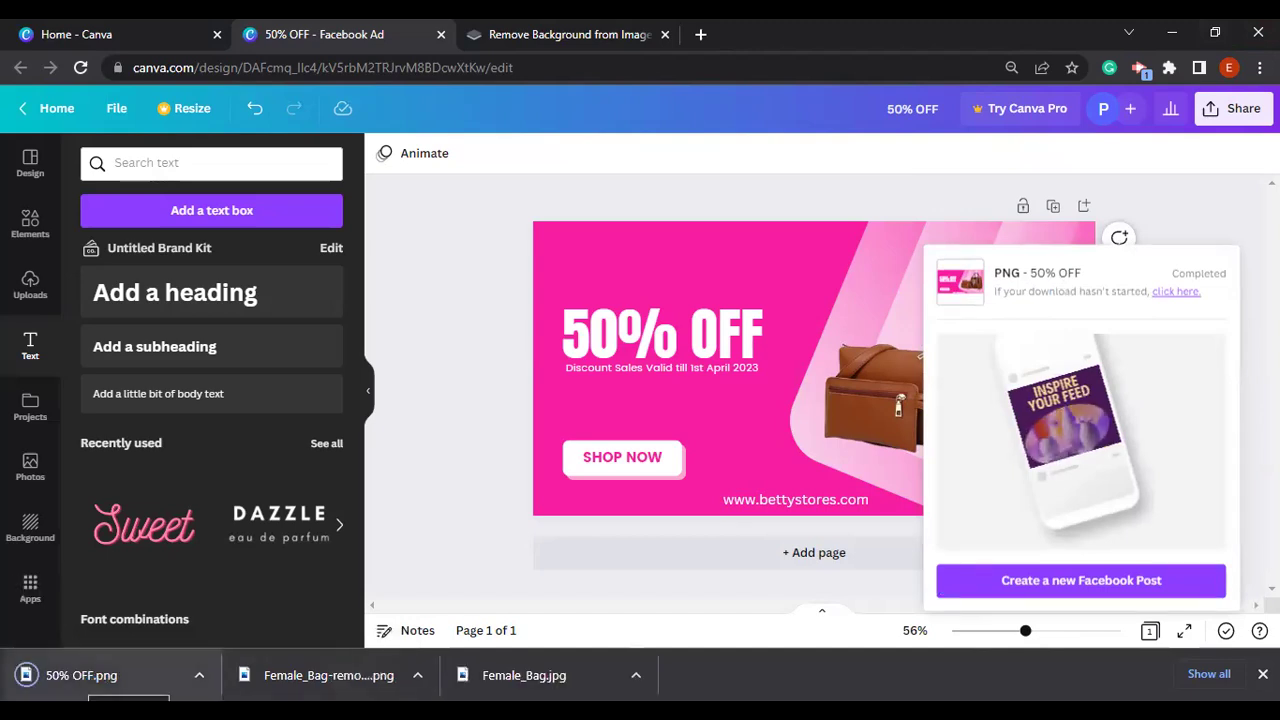
{"action": "right_click", "coordinate": [85, 678]}
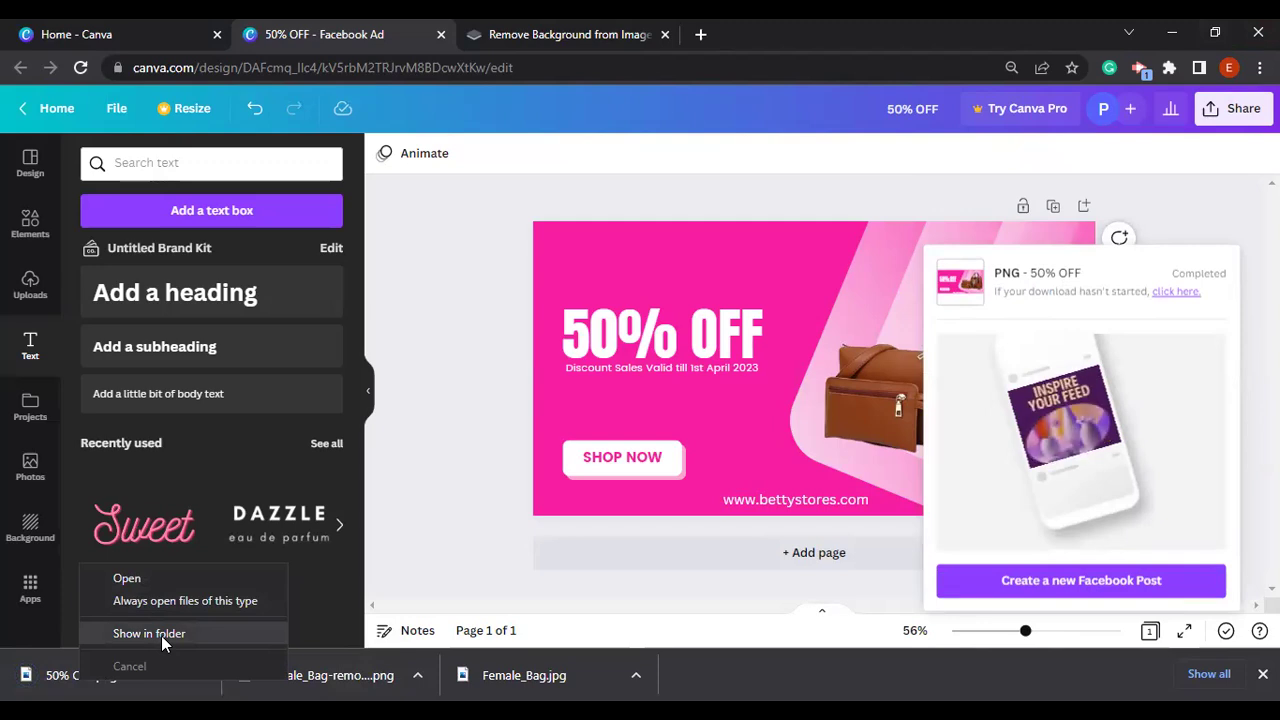
{"action": "left_click", "coordinate": [128, 579]}
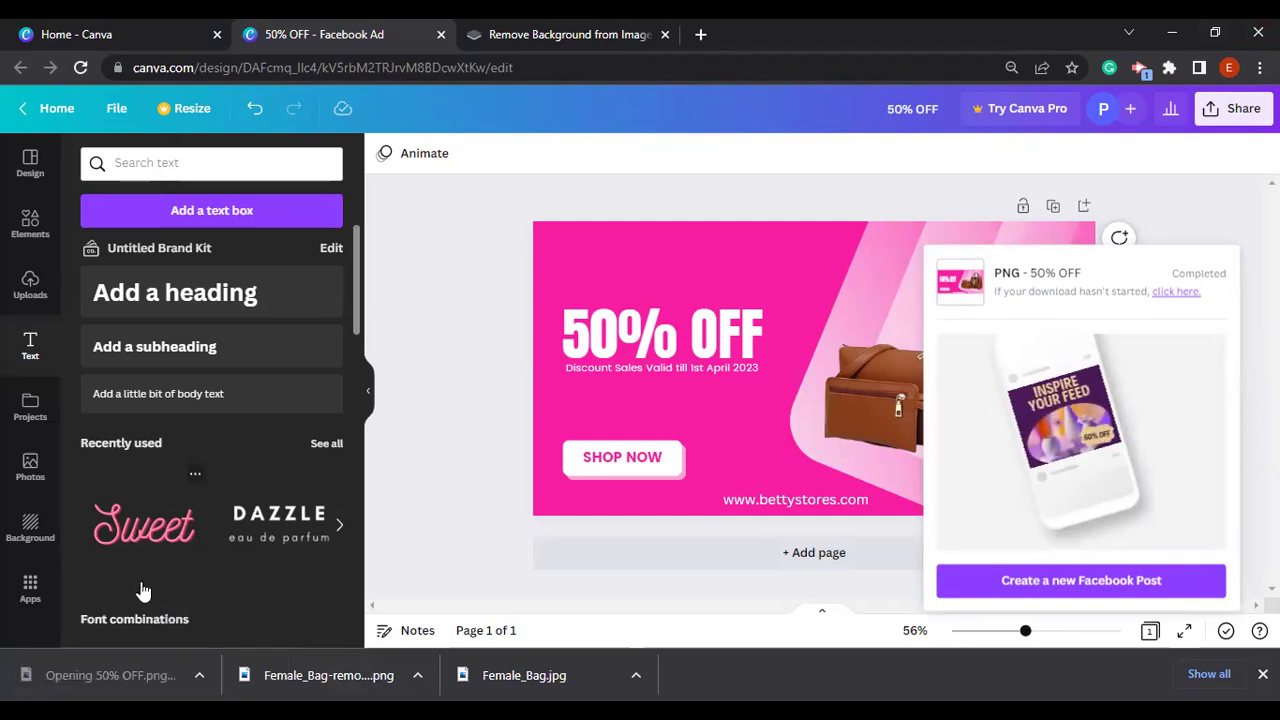